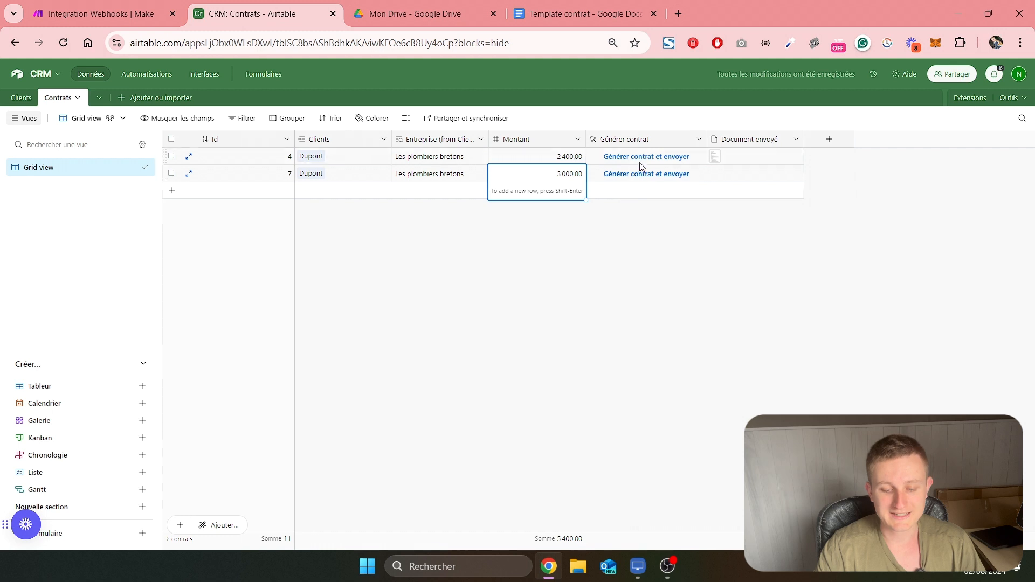
Generate and send the contract for the 3 000,00 record, and review the resulting document from start to signatures
{"action": "left_click", "coordinate": [645, 174]}
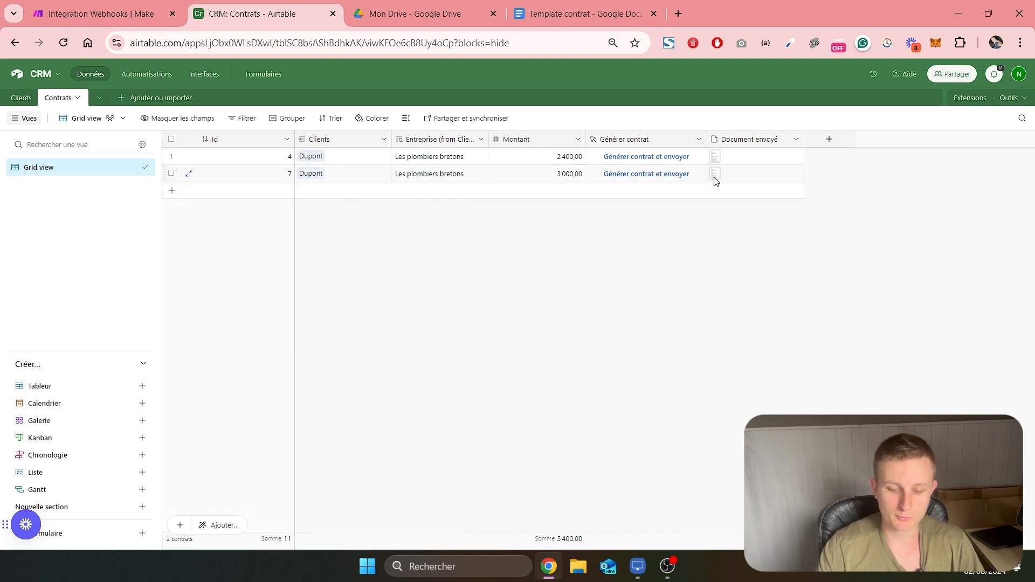
{"action": "left_click", "coordinate": [715, 175]}
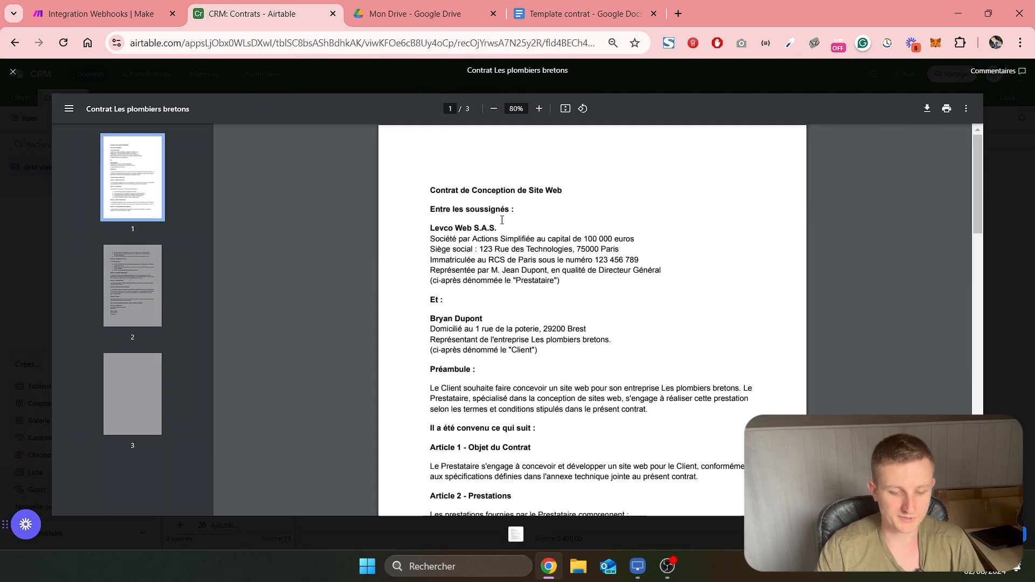
{"action": "scroll", "coordinate": [497, 235], "scroll_direction": "down", "scroll_amount": 2}
{"action": "left_click_drag", "start_coordinate": [493, 262], "coordinate": [584, 262]}
{"action": "scroll", "coordinate": [555, 275], "scroll_direction": "down", "scroll_amount": 8}
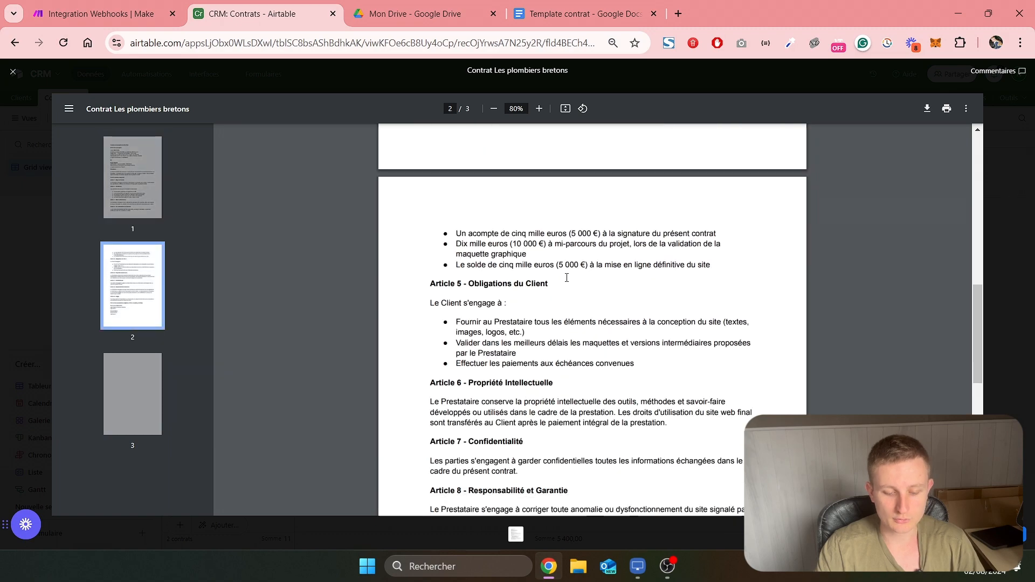
{"action": "scroll", "coordinate": [566, 278], "scroll_direction": "down", "scroll_amount": 7}
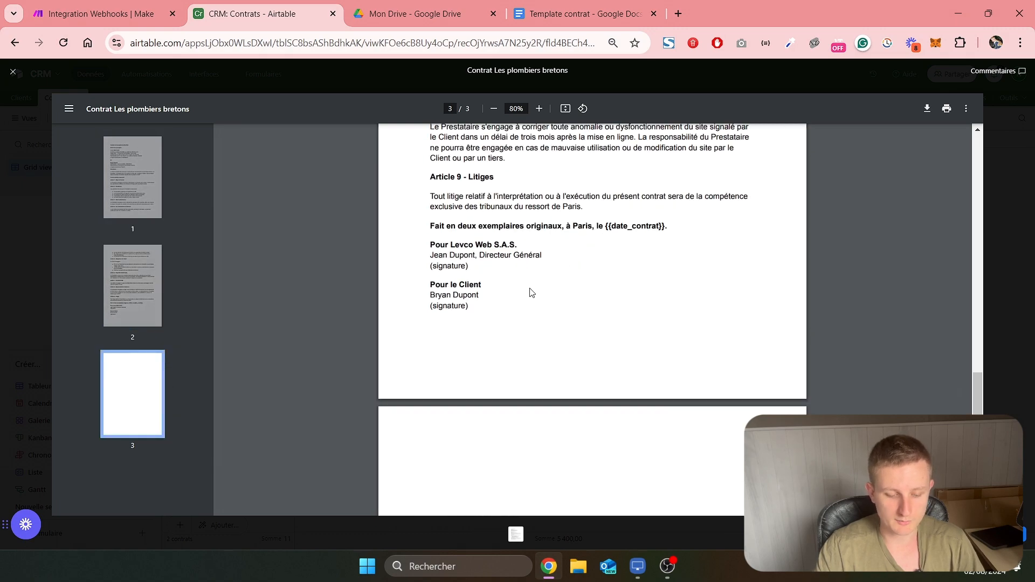
{"action": "scroll", "coordinate": [531, 292], "scroll_direction": "up", "scroll_amount": 15}
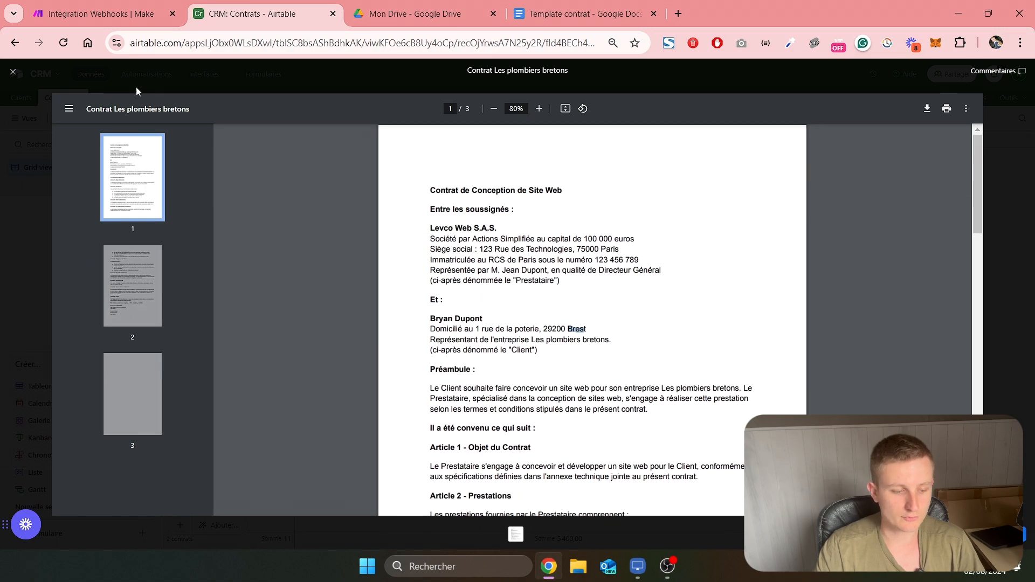
{"action": "left_click", "coordinate": [13, 72]}
Switch to the Template contrat document in Google Docs and examine the client name, address, postcode, city and company placeholders
{"action": "key", "text": "ctrl+4"}
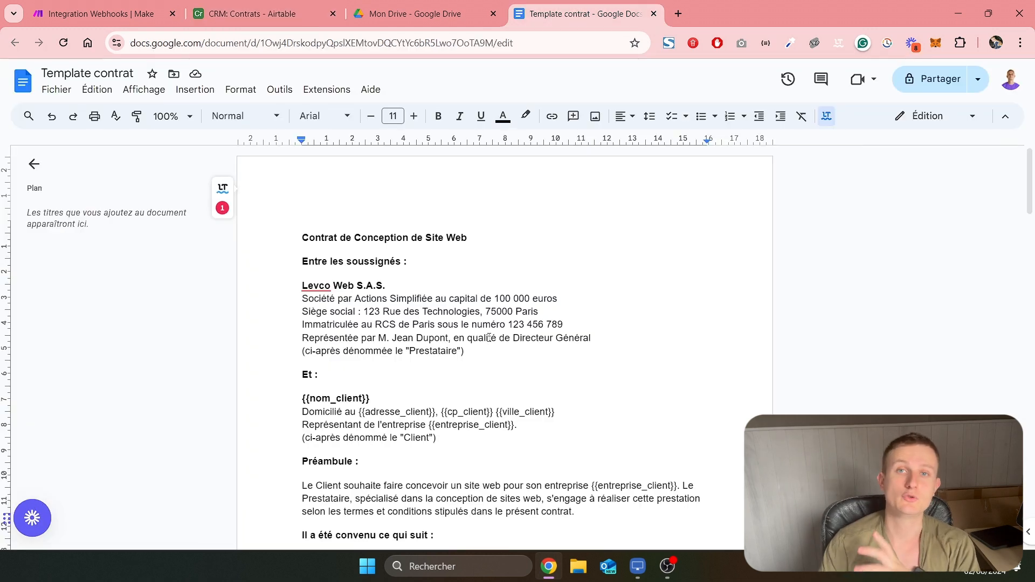
{"action": "scroll", "coordinate": [490, 337], "scroll_direction": "down", "scroll_amount": 3}
{"action": "scroll", "coordinate": [401, 285], "scroll_direction": "up", "scroll_amount": 2}
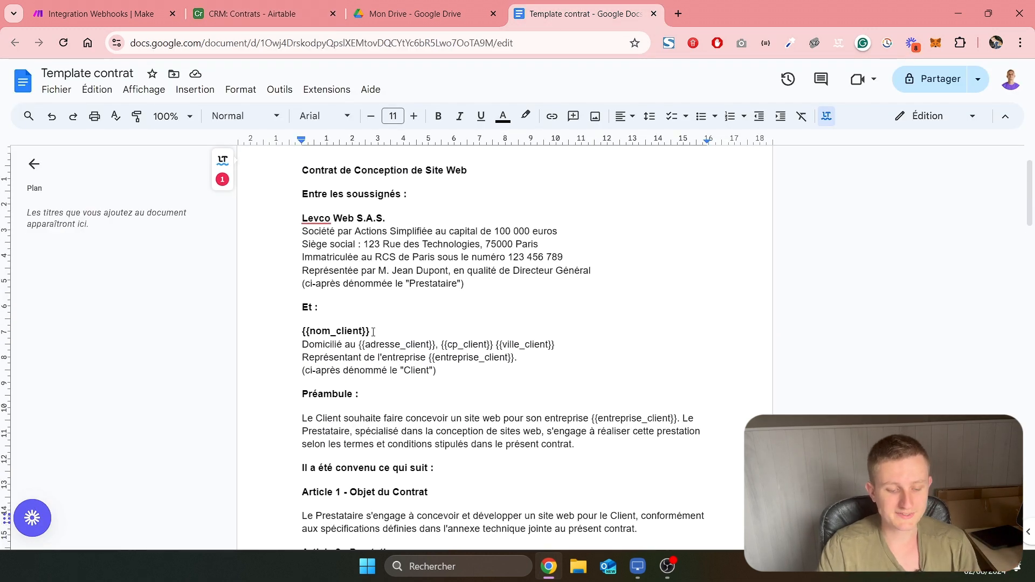
{"action": "left_click_drag", "start_coordinate": [373, 333], "coordinate": [299, 331]}
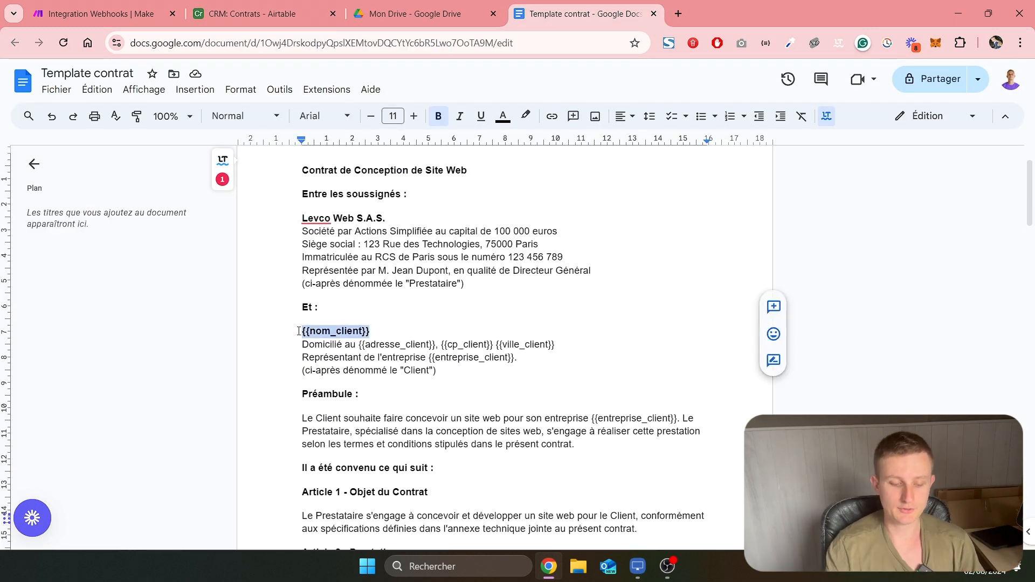
{"action": "left_click_drag", "start_coordinate": [375, 331], "coordinate": [313, 331]}
{"action": "left_click_drag", "start_coordinate": [377, 333], "coordinate": [379, 332]}
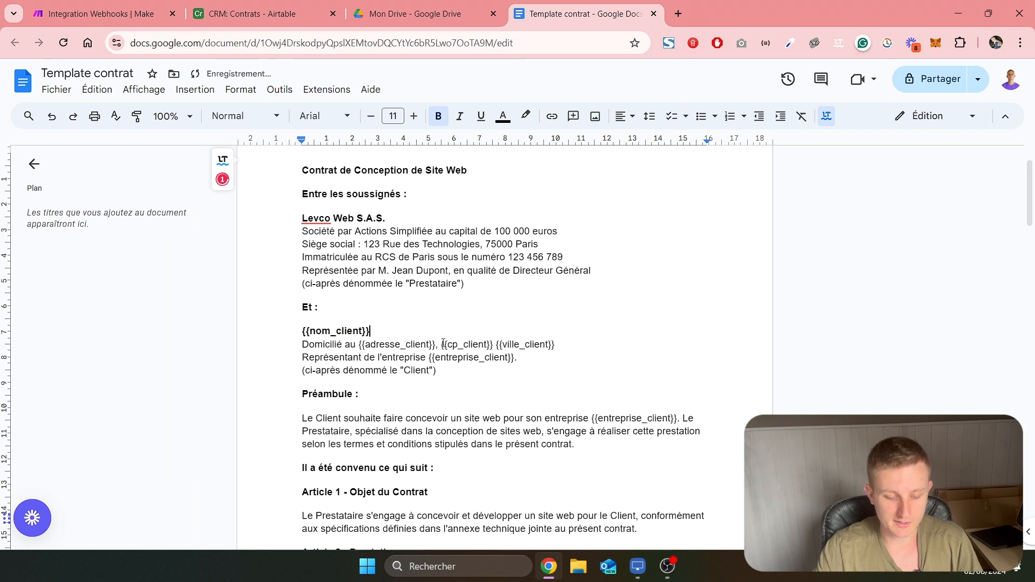
{"action": "left_click_drag", "start_coordinate": [441, 345], "coordinate": [555, 345]}
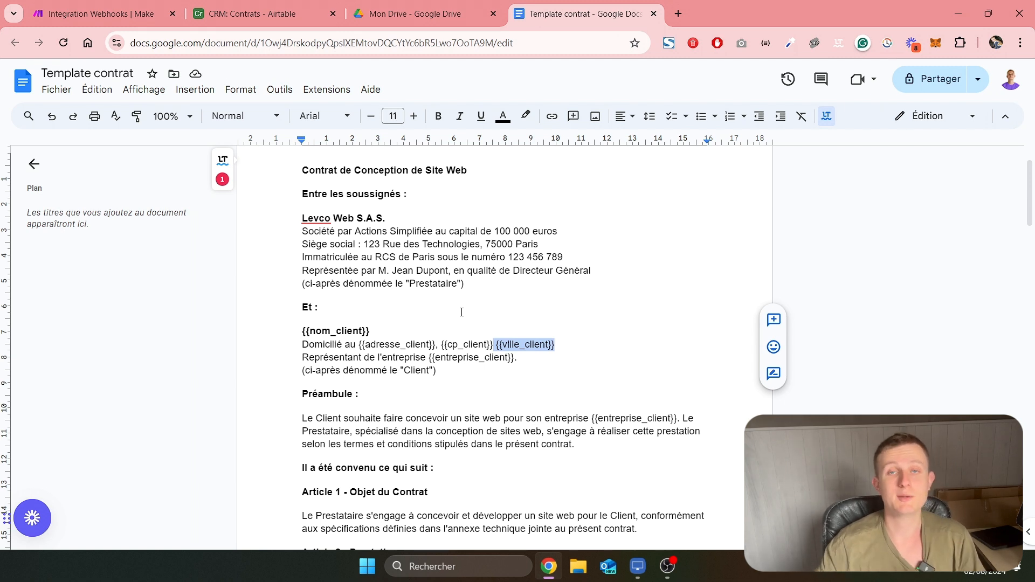
{"action": "left_click", "coordinate": [532, 360]}
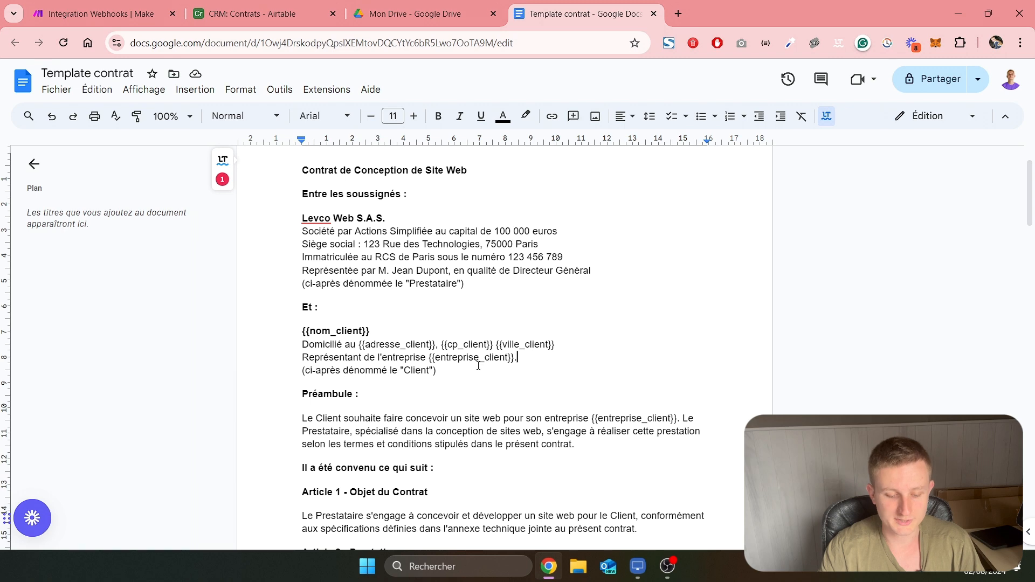
Examine the {{montant_contrat}} placeholder under Article 4 of the contract template
{"action": "scroll", "coordinate": [481, 360], "scroll_direction": "down", "scroll_amount": 15}
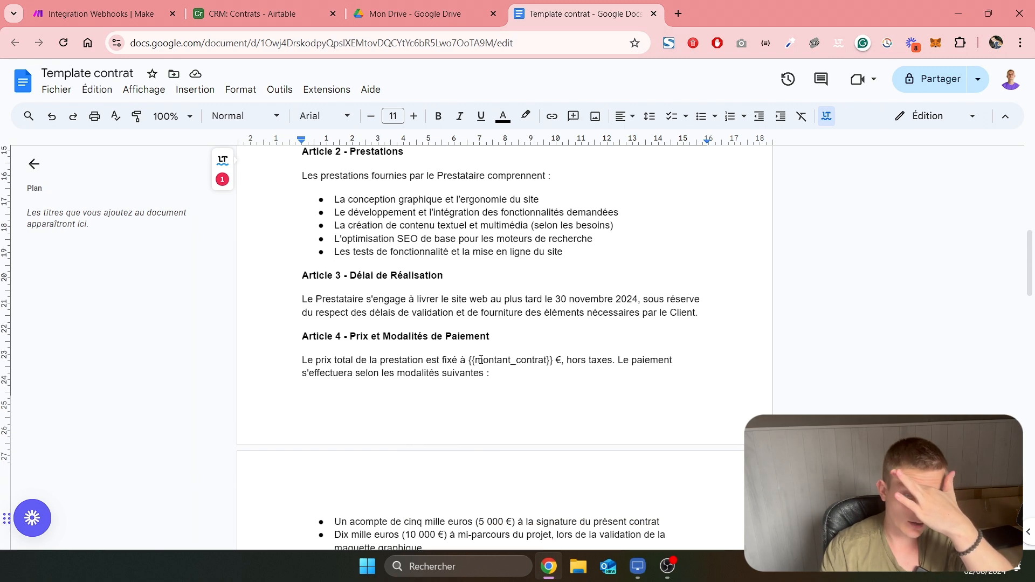
{"action": "scroll", "coordinate": [487, 351], "scroll_direction": "up", "scroll_amount": 6}
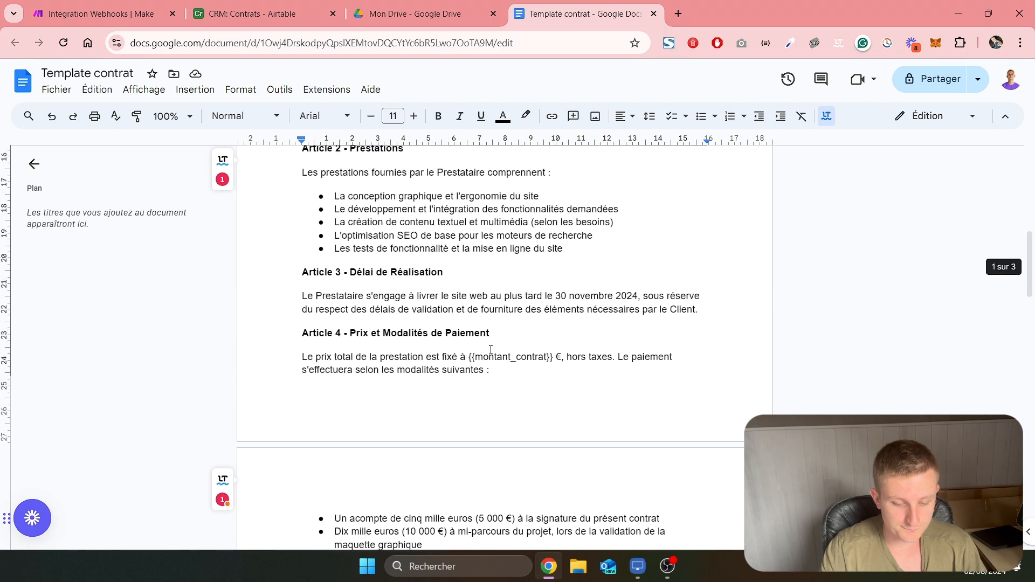
{"action": "left_click_drag", "start_coordinate": [469, 360], "coordinate": [551, 357]}
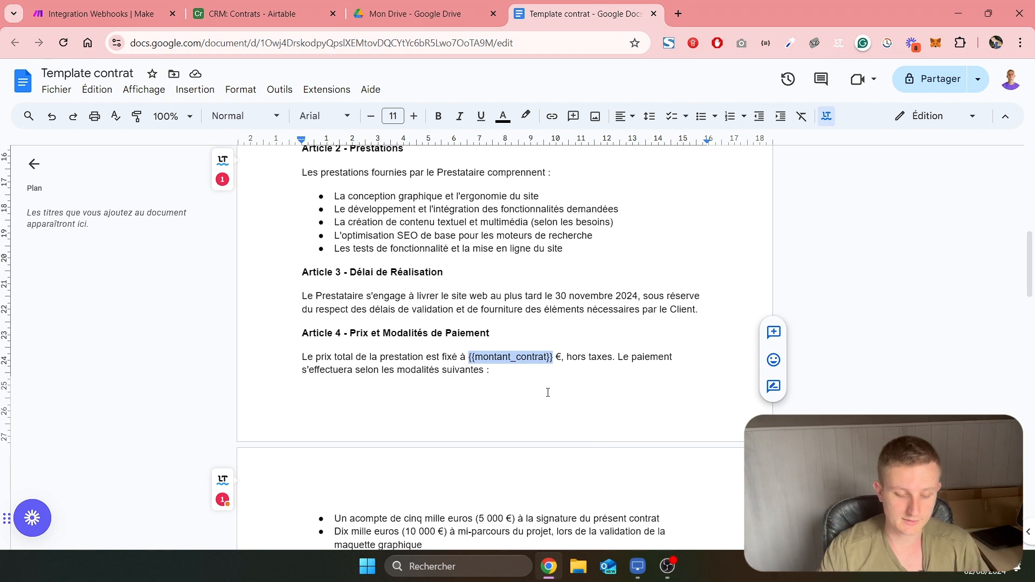
{"action": "left_click", "coordinate": [515, 361]}
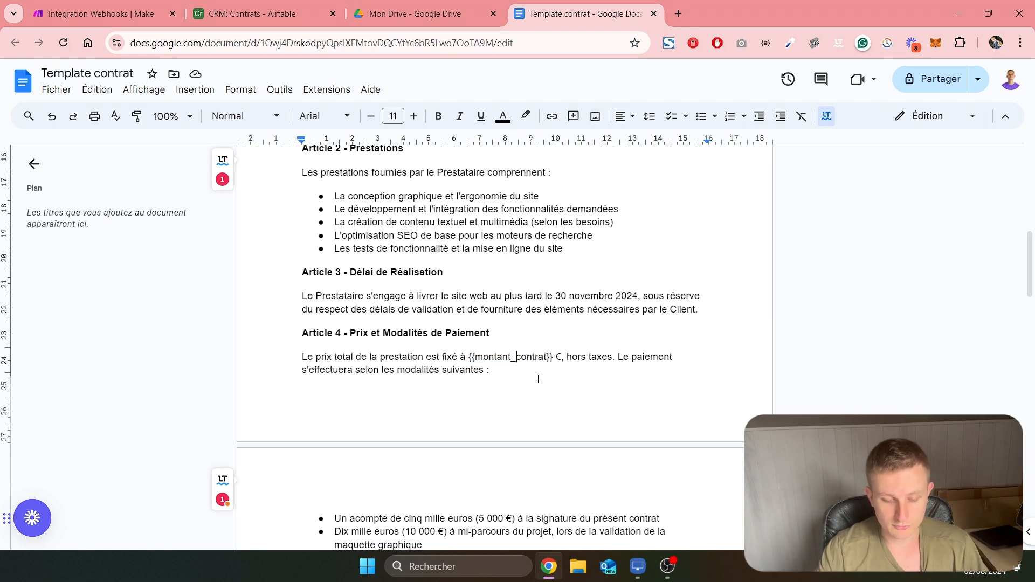
{"action": "scroll", "coordinate": [529, 375], "scroll_direction": "up", "scroll_amount": 10}
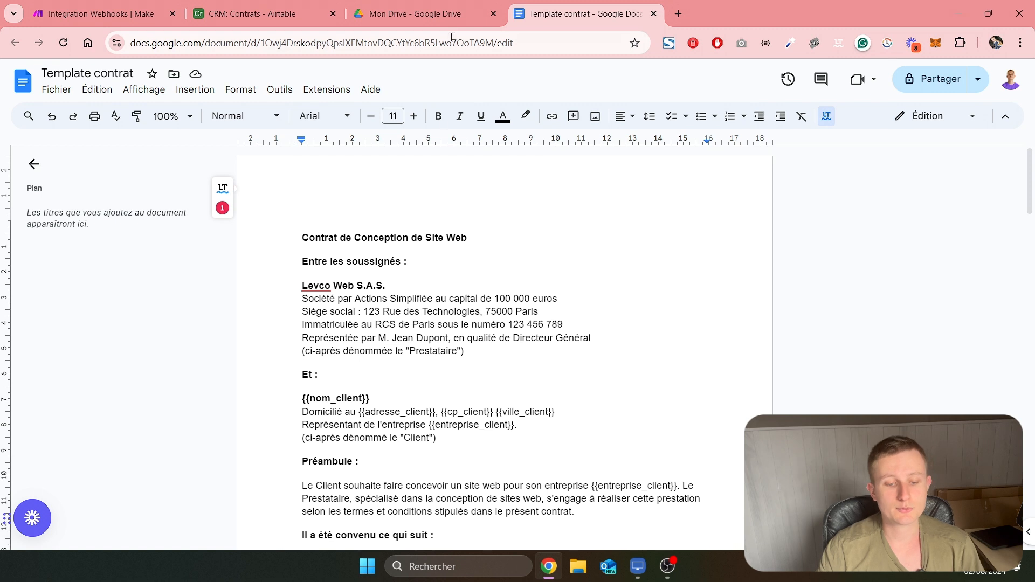
Switch to Google Drive, inspect the Google Docs and PDF contracts in the Contrats folder, and return to Mon Drive
{"action": "left_click", "coordinate": [380, 8]}
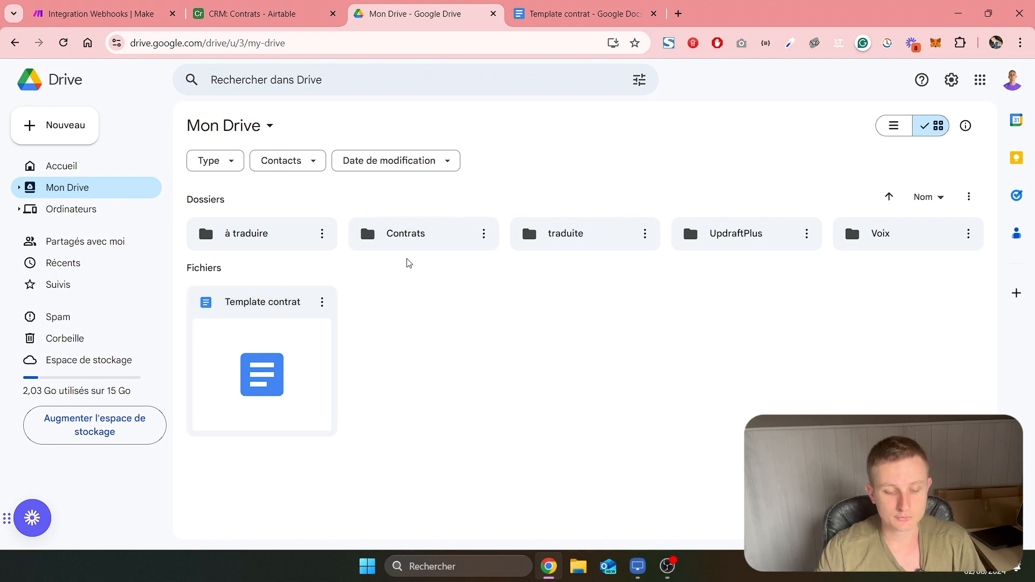
{"action": "left_click_drag", "start_coordinate": [399, 272], "coordinate": [446, 188]}
{"action": "left_click", "coordinate": [432, 298]}
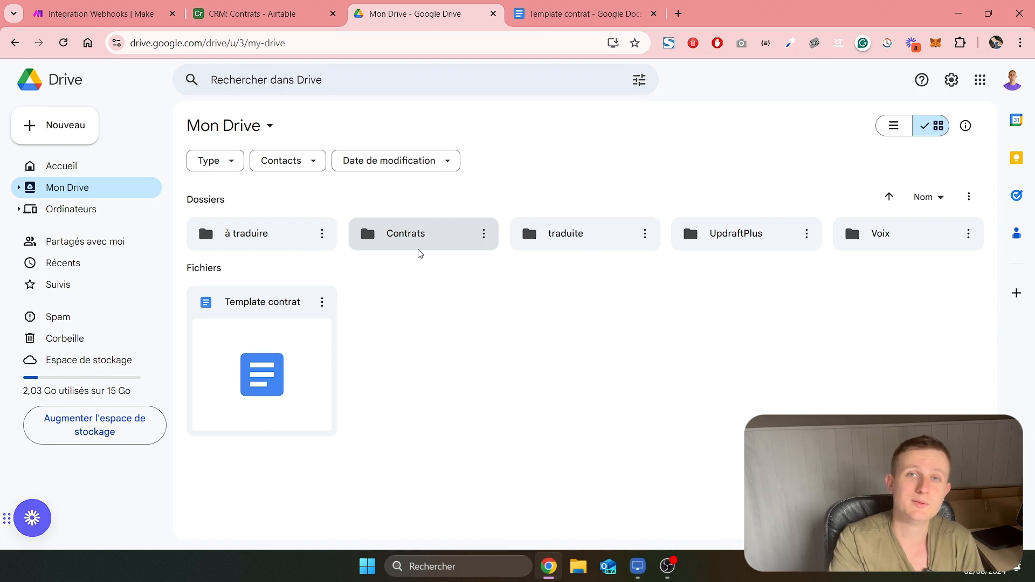
{"action": "double_click", "coordinate": [413, 238]}
{"action": "left_click", "coordinate": [462, 274]}
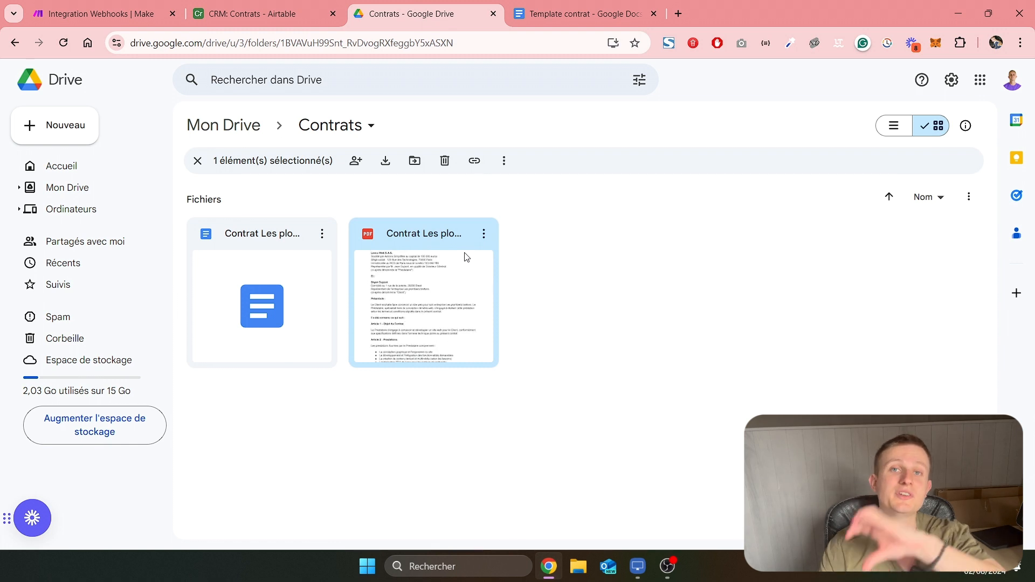
{"action": "left_click", "coordinate": [285, 279]}
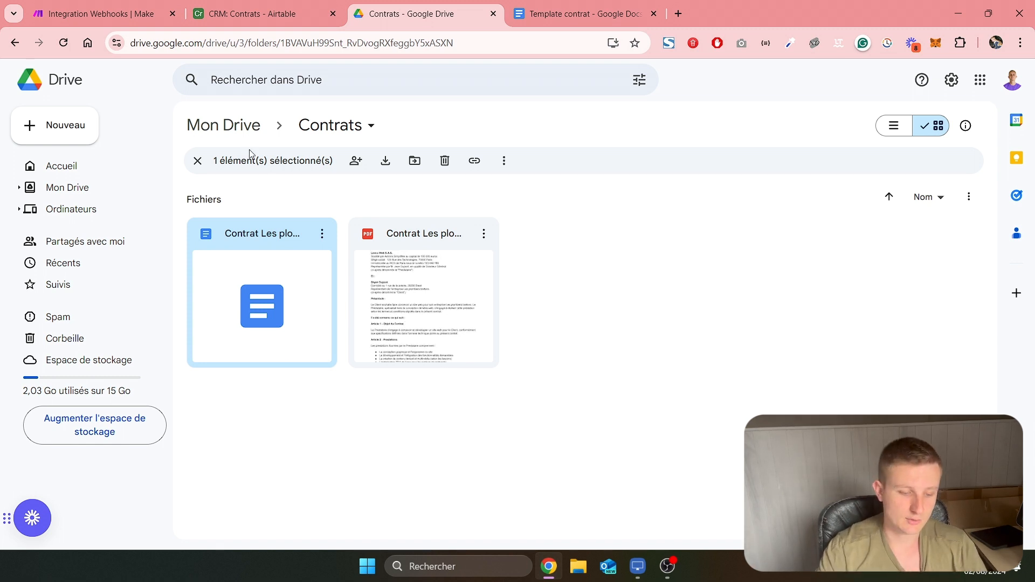
{"action": "left_click", "coordinate": [232, 127]}
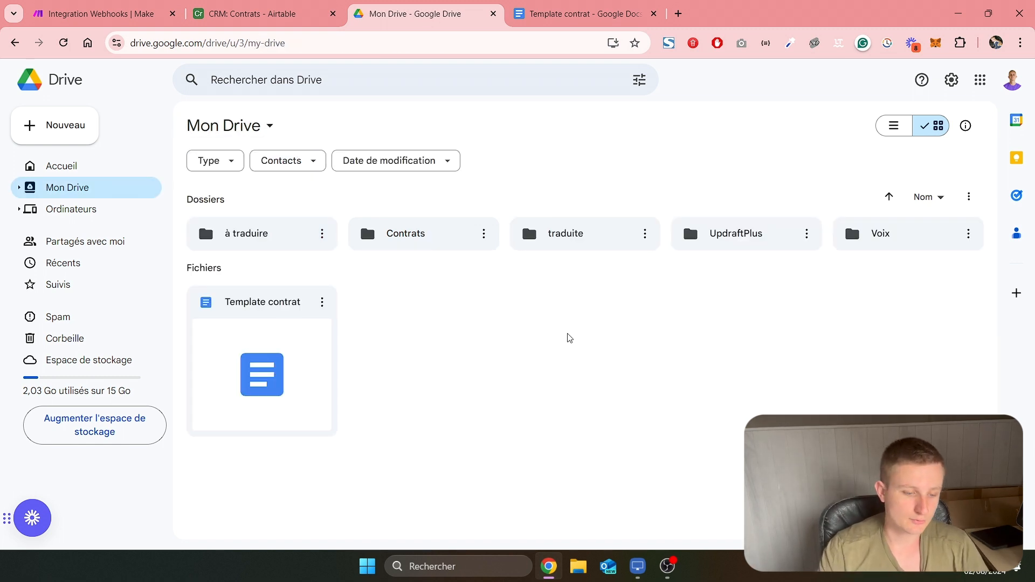
Switch to Airtable and create a new base from scratch
{"action": "left_click", "coordinate": [254, 13]}
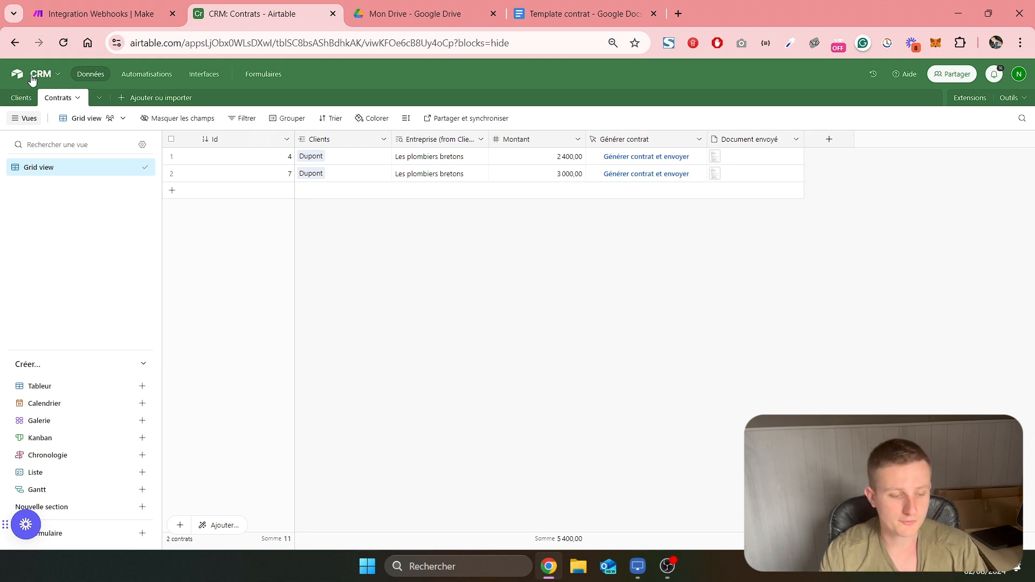
{"action": "left_click", "coordinate": [16, 79]}
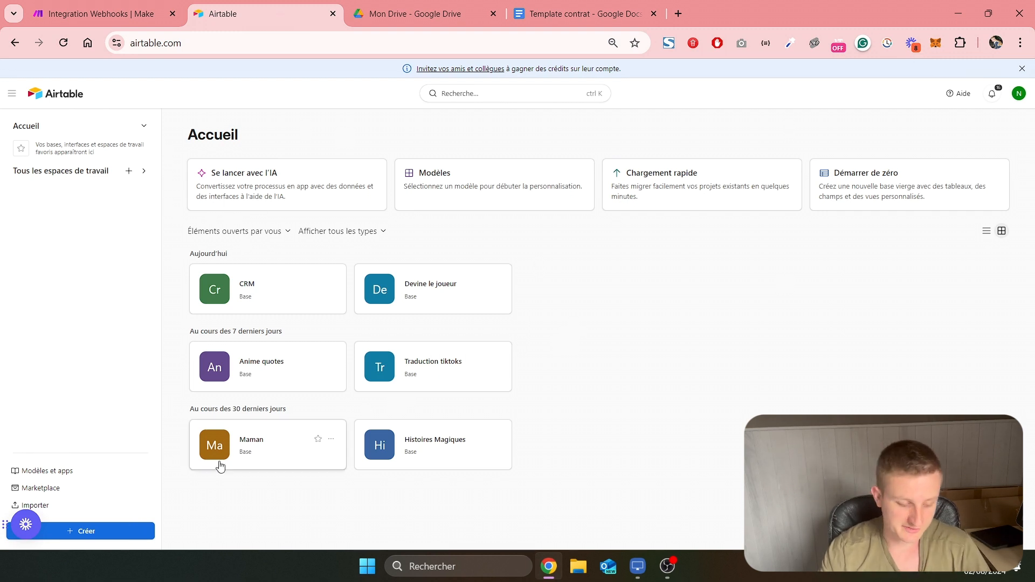
{"action": "left_click", "coordinate": [110, 533]}
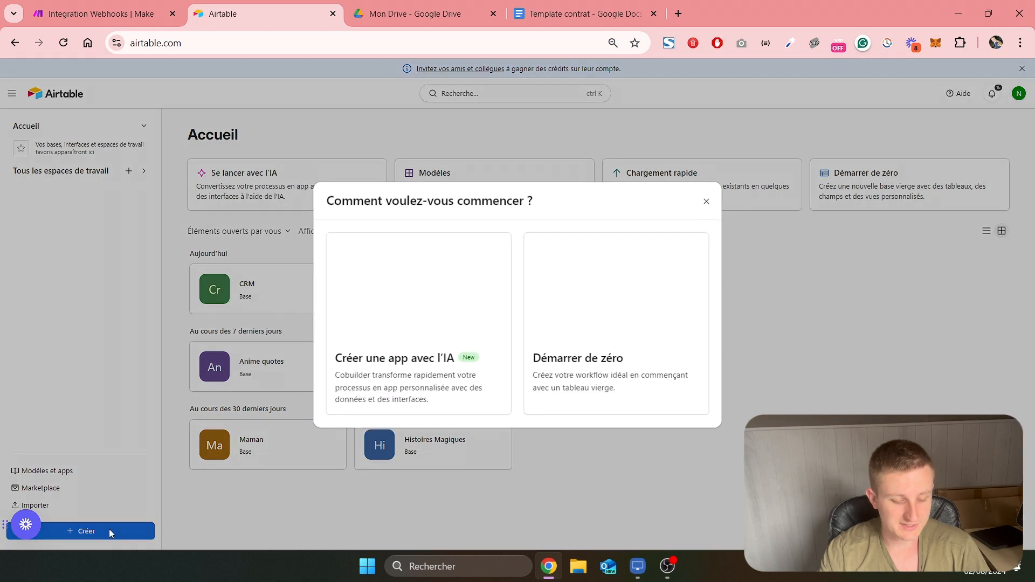
{"action": "left_click", "coordinate": [638, 296]}
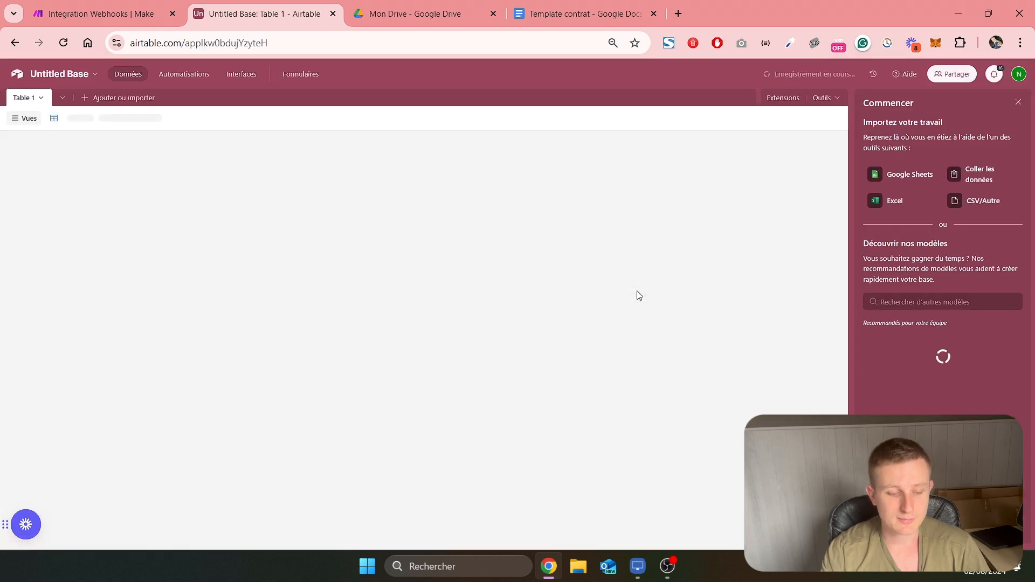
Name the new base CRM Automatisation
{"action": "left_click", "coordinate": [56, 75]}
{"action": "type", "text": "CRM "}
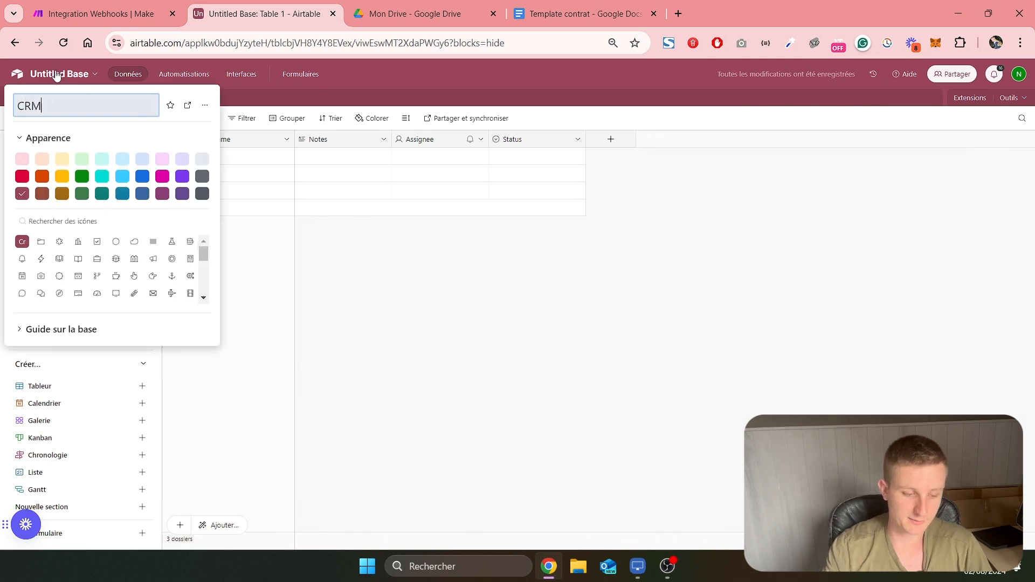
{"action": "type", "text": "A"}
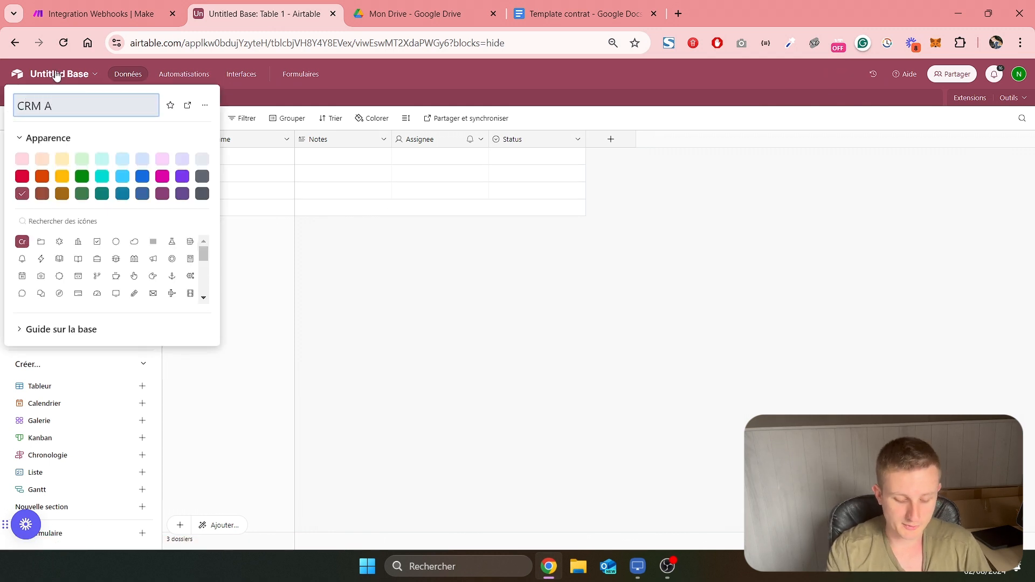
{"action": "type", "text": "utomatisation"}
{"action": "key", "text": "Return"}
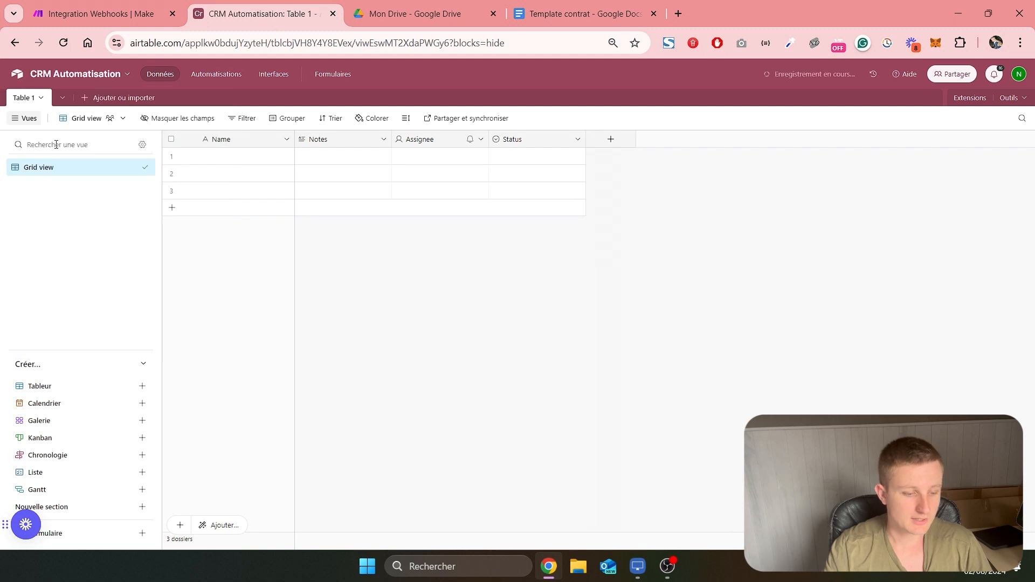
Rename the base's first table as Clients
{"action": "left_click", "coordinate": [25, 98]}
{"action": "double_click", "coordinate": [27, 99]}
{"action": "type", "text": "Clients"}
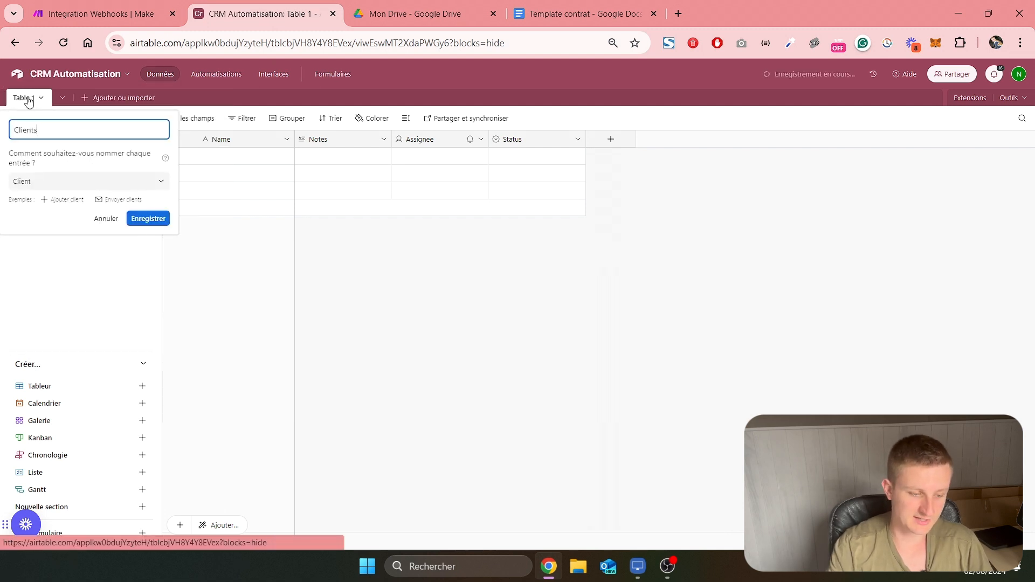
{"action": "key", "text": "Return"}
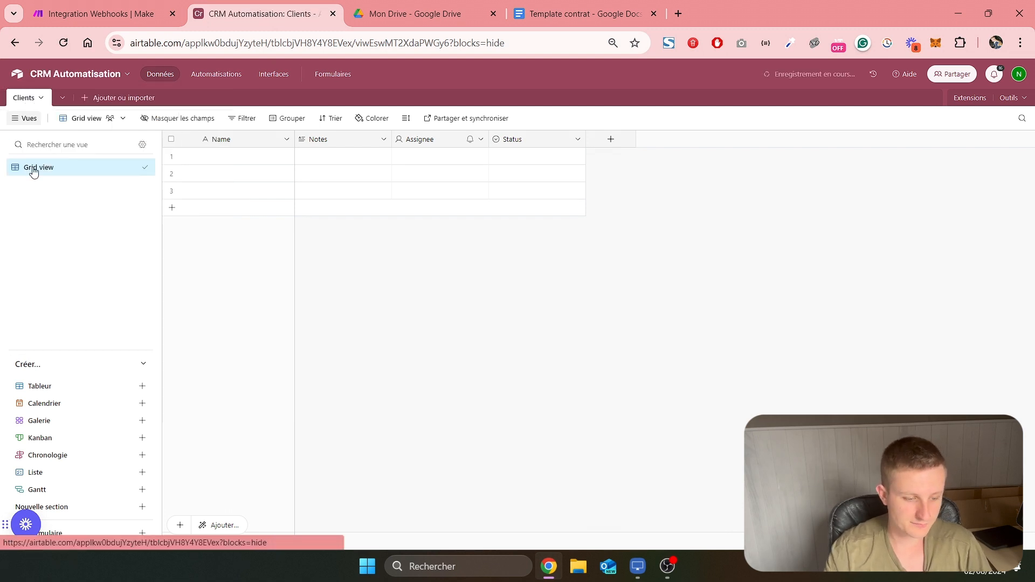
Rename the primary field of the Clients table as Nom
{"action": "right_click", "coordinate": [227, 140]}
{"action": "left_click", "coordinate": [260, 160]}
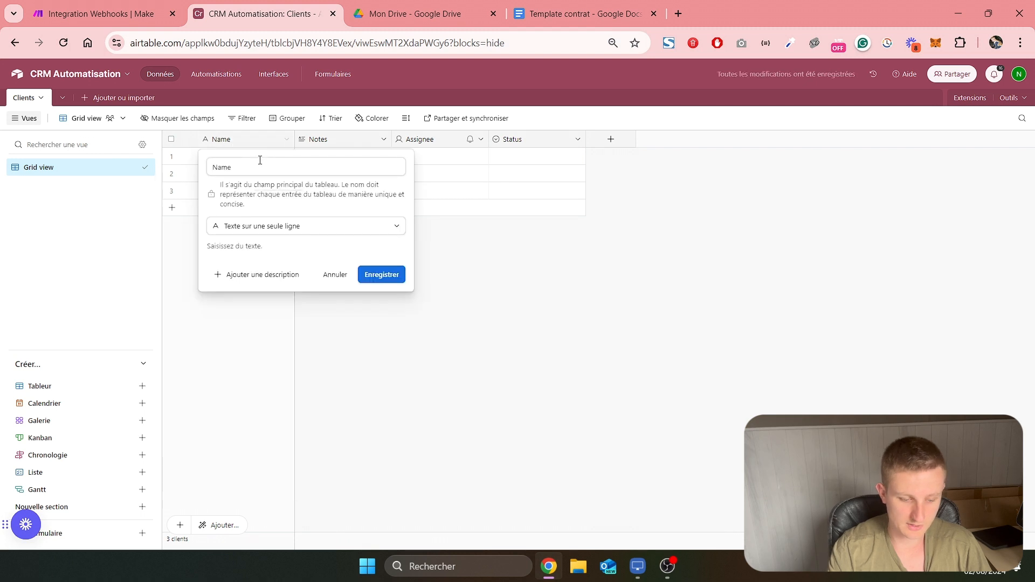
{"action": "type", "text": "Nom"}
{"action": "key", "text": "Return"}
Rename the Notes field as Prénom and make it a single-line text field
{"action": "double_click", "coordinate": [331, 138]}
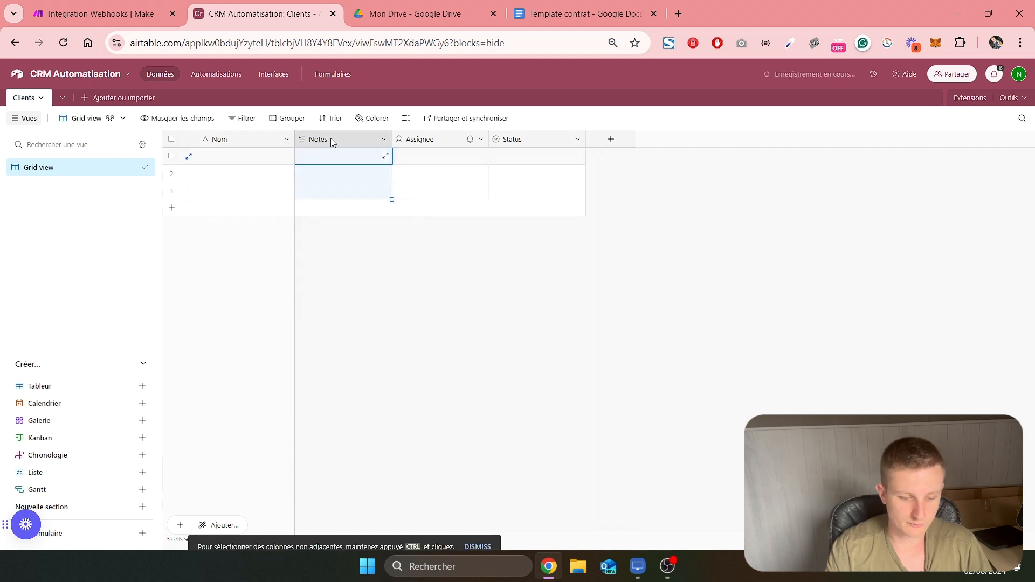
{"action": "type", "text": "Prénom"}
{"action": "key", "text": "Return"}
Delete the Assignee and Status fields from the Clients table
{"action": "right_click", "coordinate": [424, 139]}
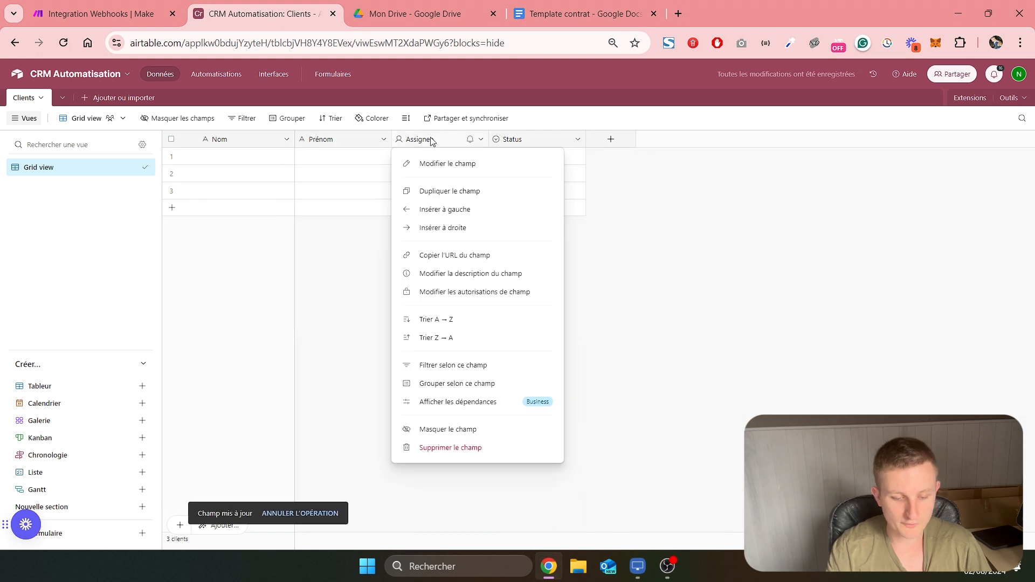
{"action": "left_click", "coordinate": [438, 447]}
{"action": "right_click", "coordinate": [440, 139]}
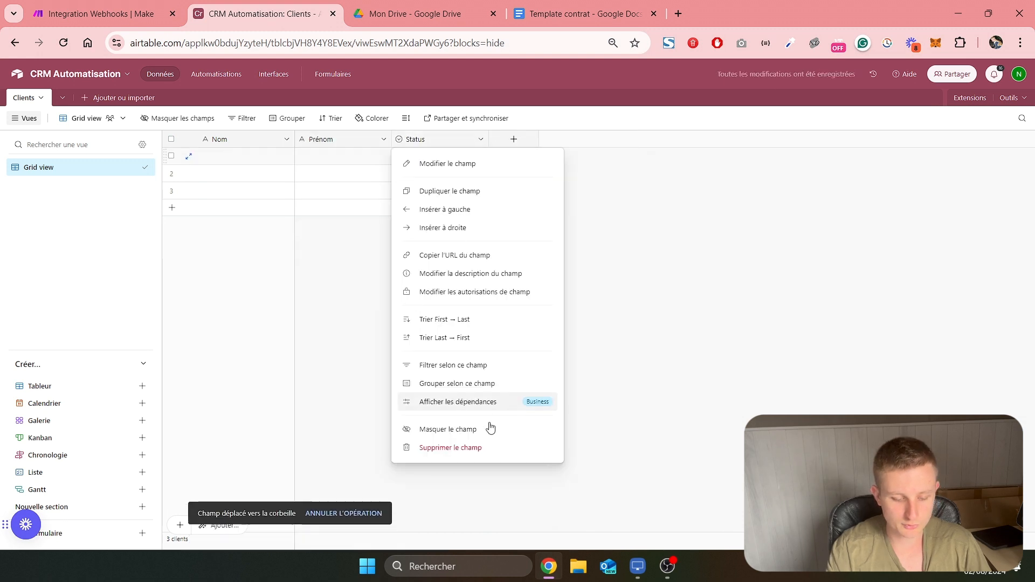
{"action": "left_click", "coordinate": [438, 446]}
Add single-line text fields named Mail and Adresse to the Clients table
{"action": "left_click", "coordinate": [418, 139]}
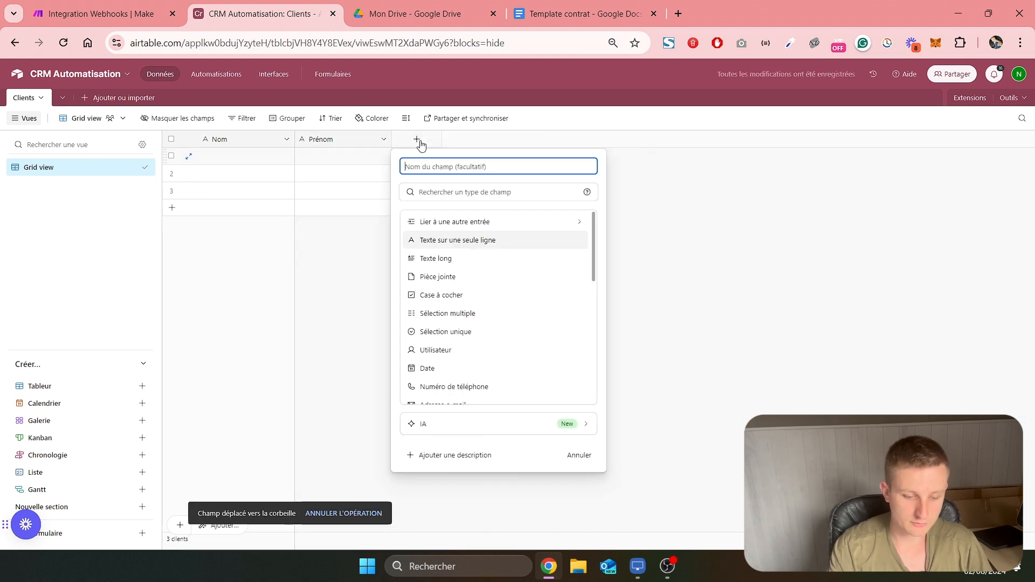
{"action": "type", "text": "Mail"}
{"action": "key", "text": "Return"}
{"action": "left_click", "coordinate": [513, 141]}
{"action": "type", "text": "Adresse"}
{"action": "key", "text": "Return"}
Add single-line text fields named Code postal, Ville and Entreprise to the Clients table
{"action": "left_click", "coordinate": [610, 140]}
{"action": "type", "text": "Code "}
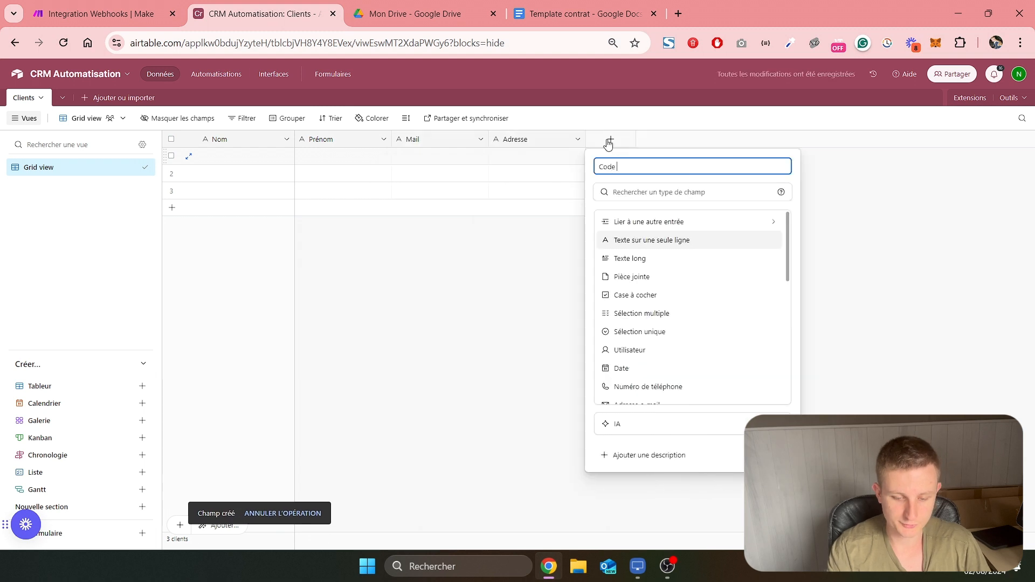
{"action": "type", "text": "postal"}
{"action": "key", "text": "Return"}
{"action": "left_click", "coordinate": [707, 140]}
{"action": "type", "text": "Ville"}
{"action": "key", "text": "Return"}
{"action": "left_click", "coordinate": [804, 140]}
{"action": "type", "text": "Entreprise"}
{"action": "key", "text": "Return"}
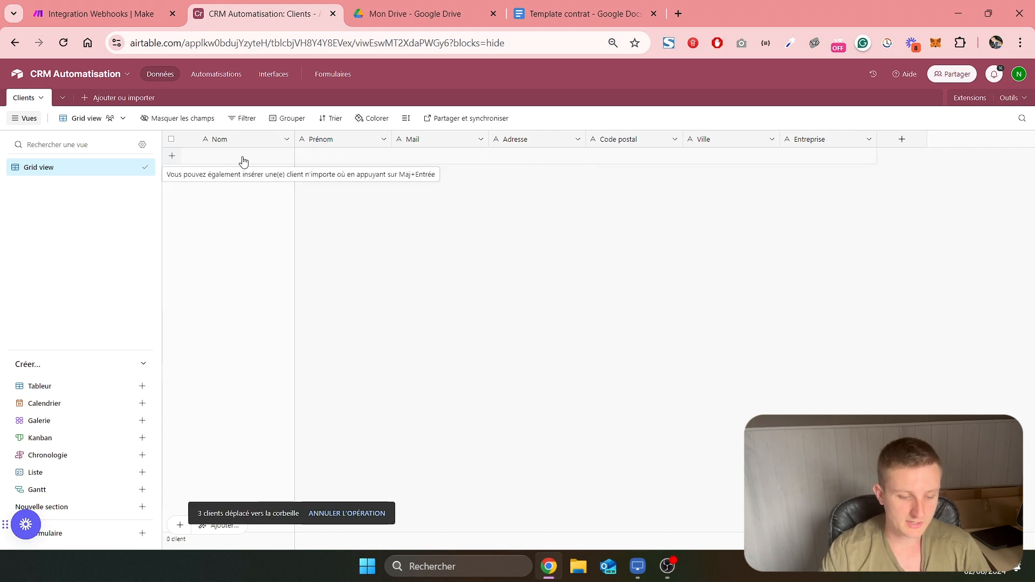
Replace the three blank Clients records with one record, entering the client's last name, first name and e-mail
{"action": "left_click", "coordinate": [243, 157]}
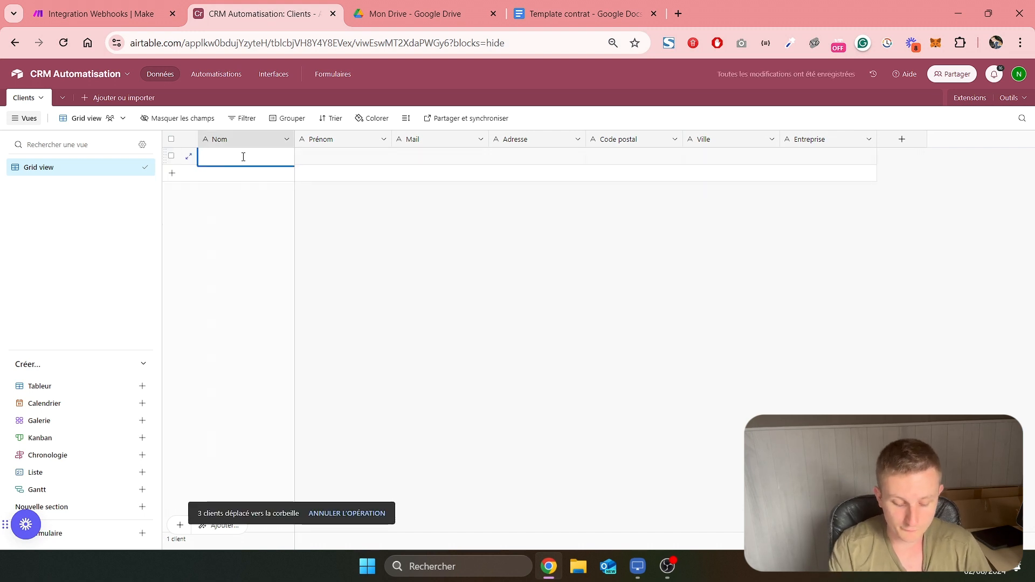
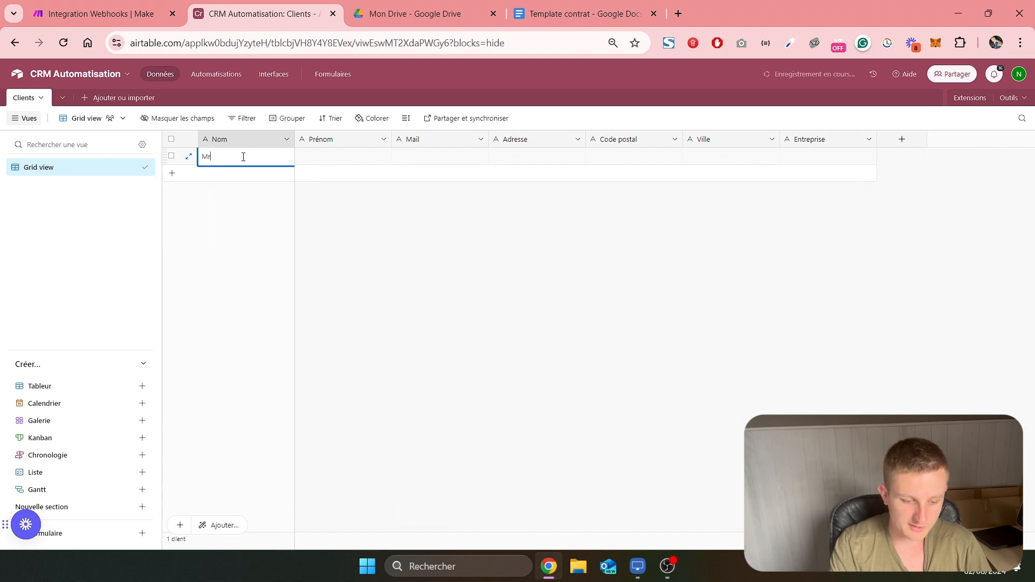
{"action": "key", "text": "Tab"}
{"action": "key", "text": "Tab"}
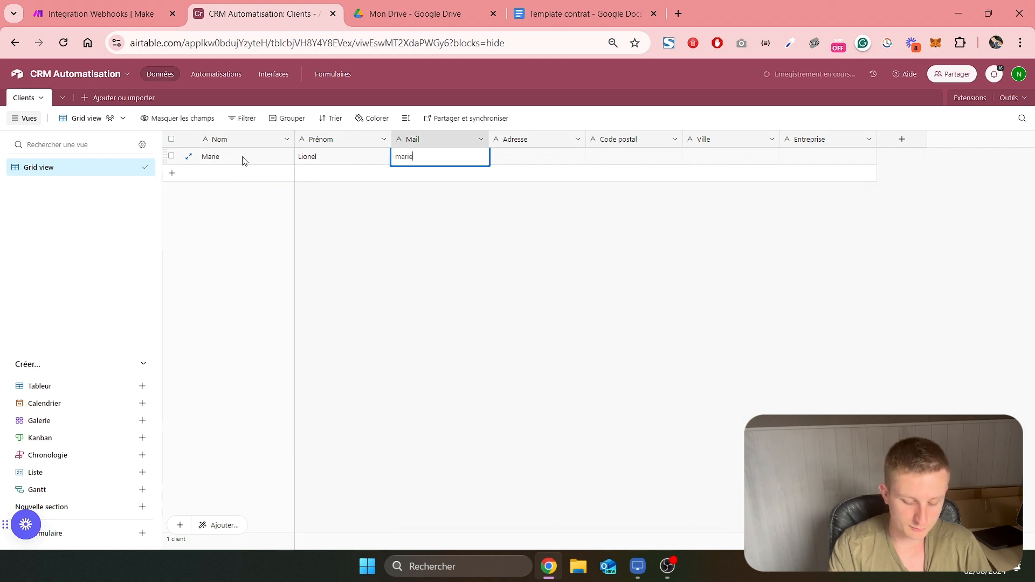
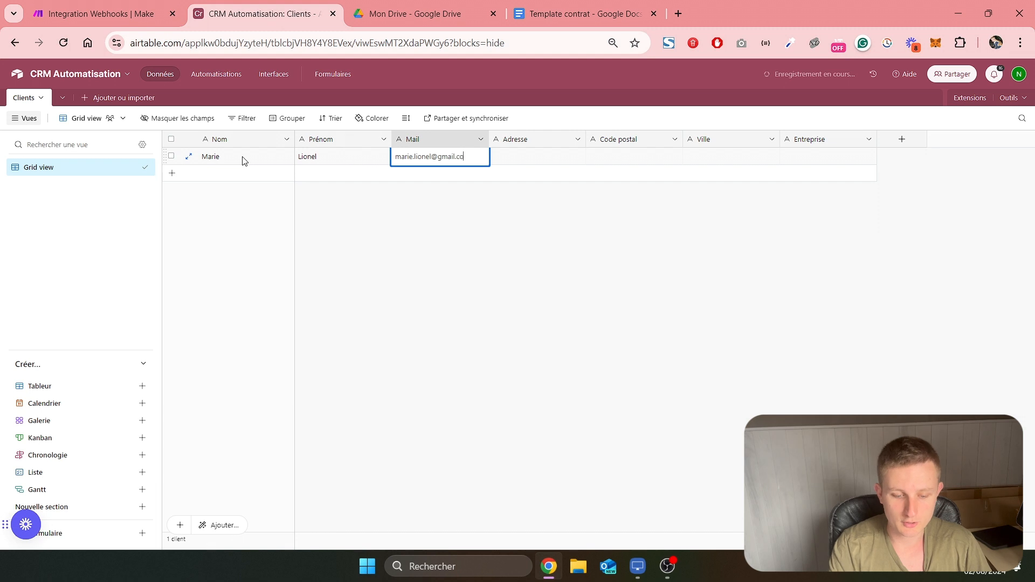
{"action": "key", "text": "Tab"}
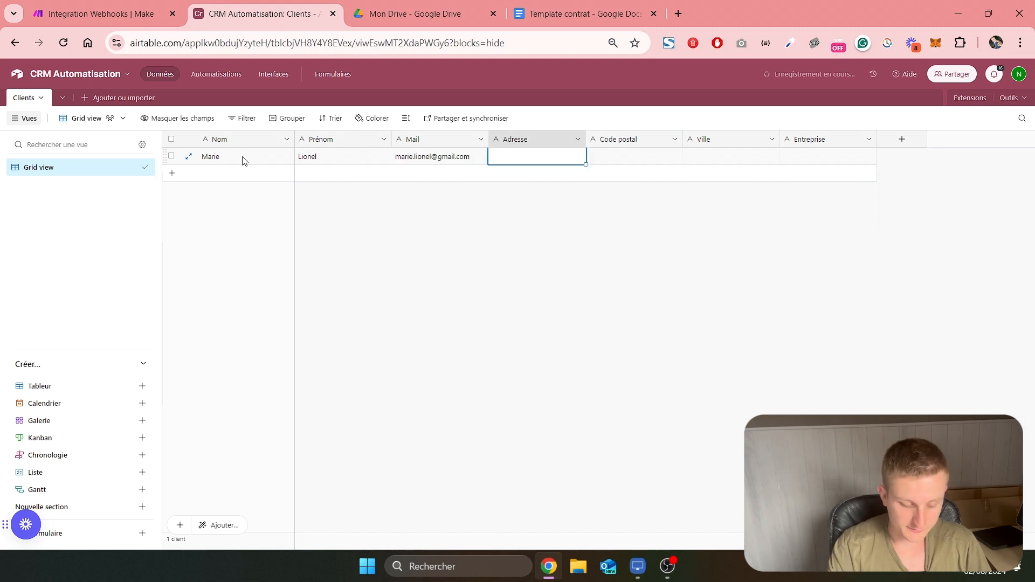
Complete the client record with the street address, postal code and city, and SOS Nettoyage as Entreprise
{"action": "key", "text": "Tab"}
{"action": "type", "text": "50100"}
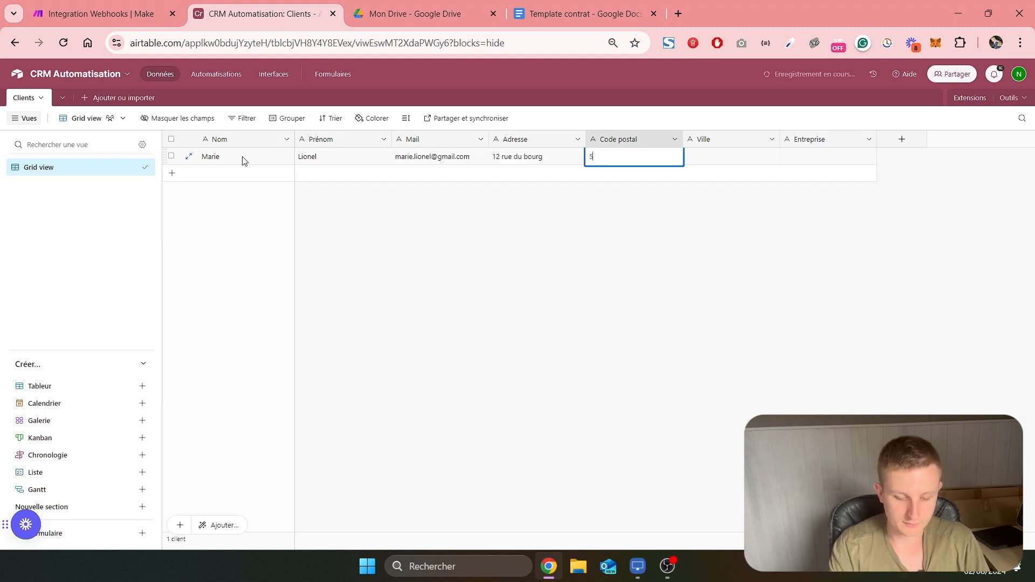
{"action": "key", "text": "Tab"}
{"action": "type", "text": "Cherbourg"}
{"action": "key", "text": "Tab"}
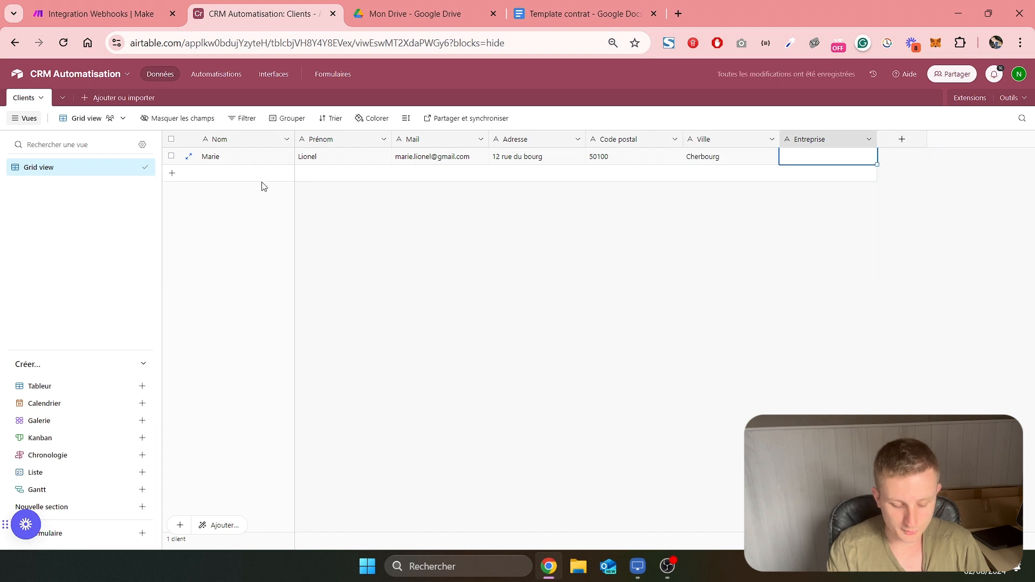
{"action": "type", "text": "SOS Nettoya"}
{"action": "type", "text": "ge"}
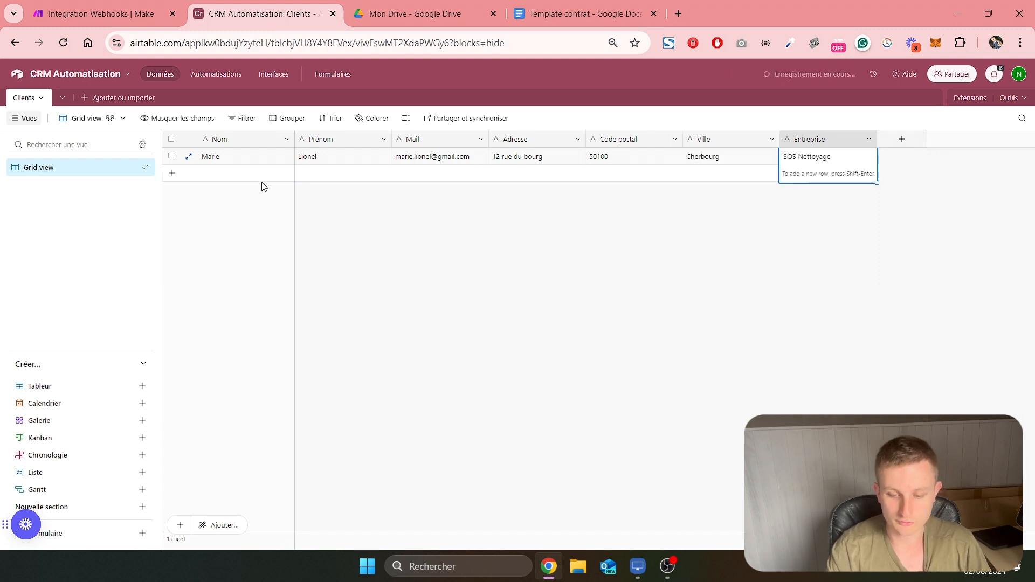
{"action": "left_click", "coordinate": [581, 243]}
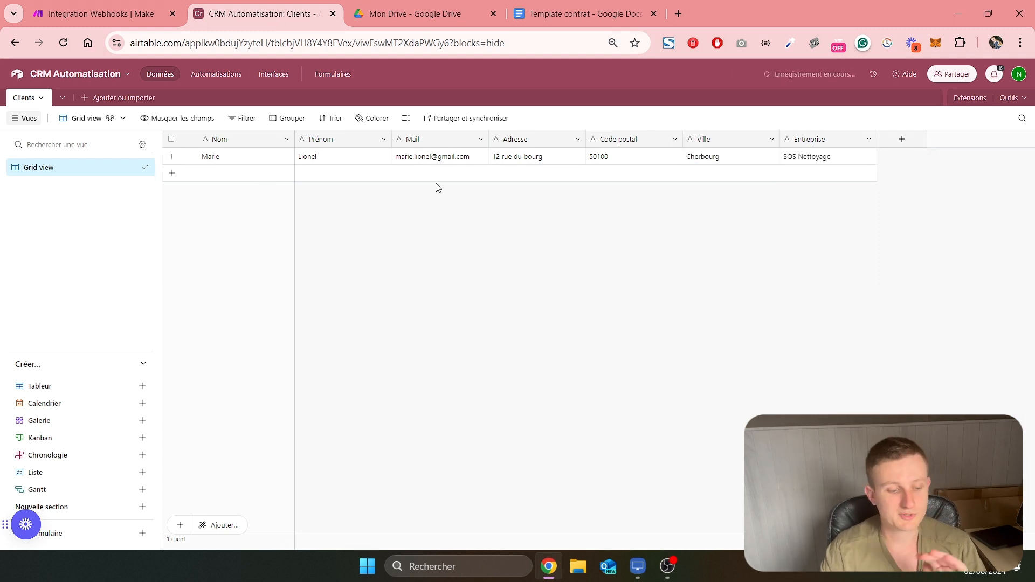
Create a second table from scratch in the base and name it Contrats
{"action": "left_click", "coordinate": [113, 100]}
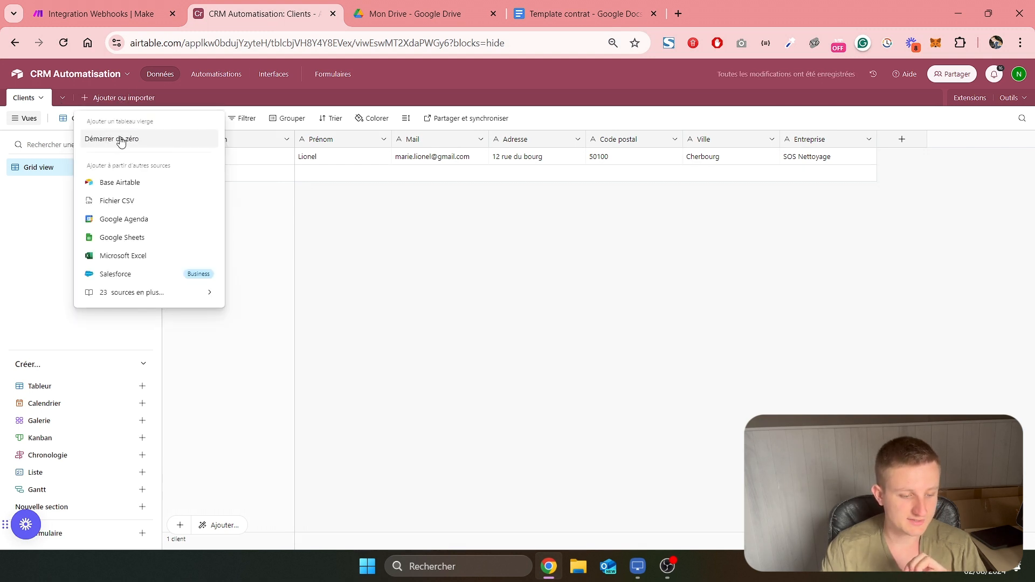
{"action": "left_click", "coordinate": [121, 140]}
{"action": "type", "text": "Contra"}
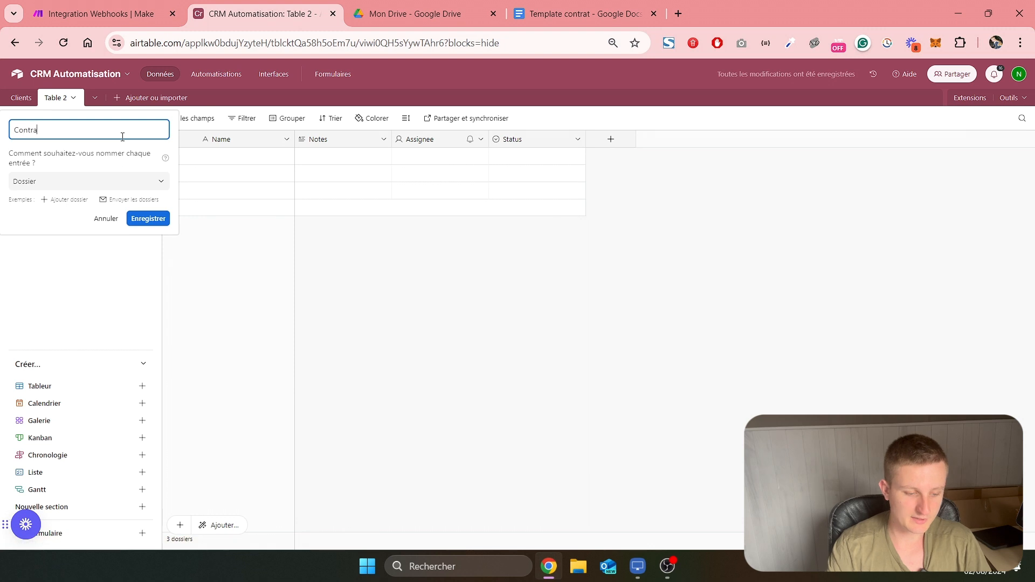
{"action": "type", "text": "ts"}
{"action": "key", "text": "Return"}
Rename the primary field of the Contrats table as Id and make it an automatic number field
{"action": "double_click", "coordinate": [231, 139]}
{"action": "type", "text": "Id"}
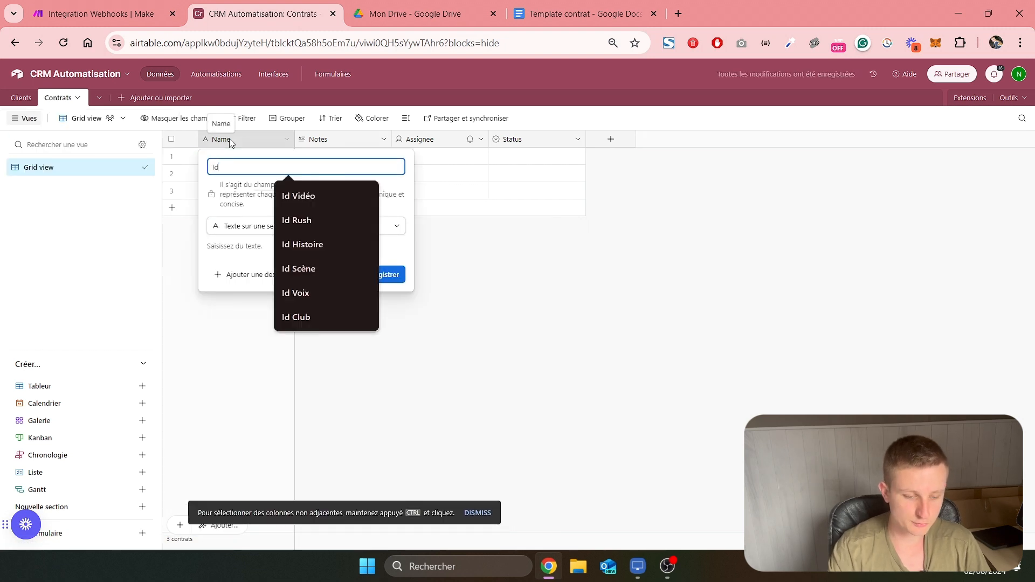
{"action": "left_click", "coordinate": [254, 231]}
{"action": "scroll", "coordinate": [268, 356], "scroll_direction": "down", "scroll_amount": 3}
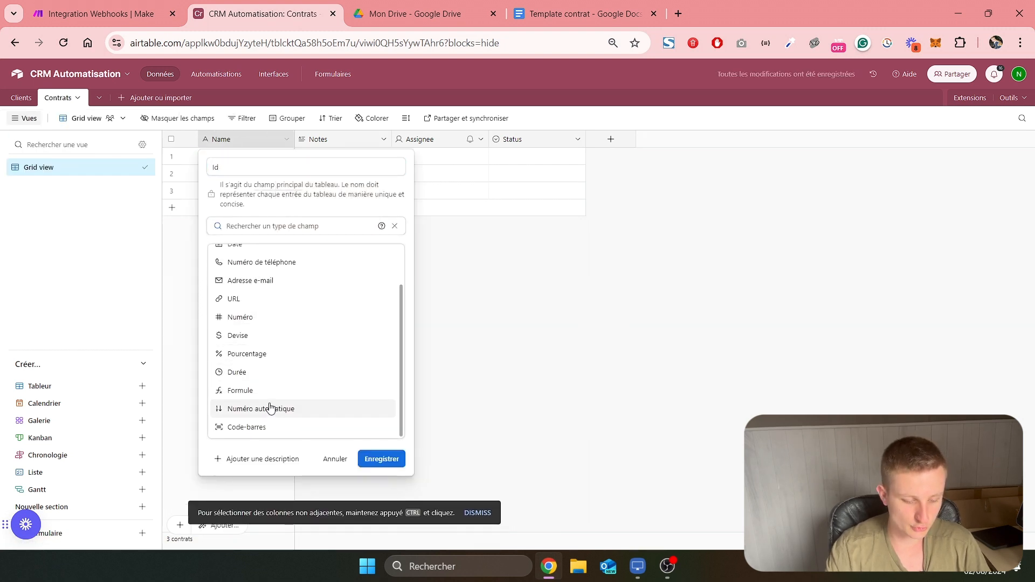
{"action": "left_click", "coordinate": [271, 408]}
{"action": "left_click", "coordinate": [391, 284]}
Delete the Notes, Assignee and Status fields from the Contrats table
{"action": "right_click", "coordinate": [347, 143]}
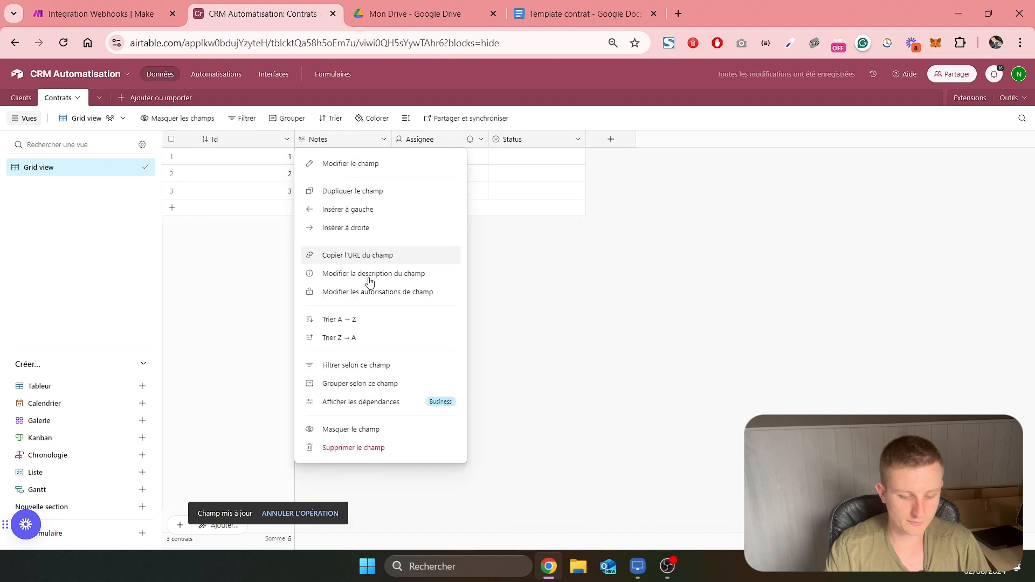
{"action": "left_click", "coordinate": [356, 449]}
{"action": "right_click", "coordinate": [347, 145]}
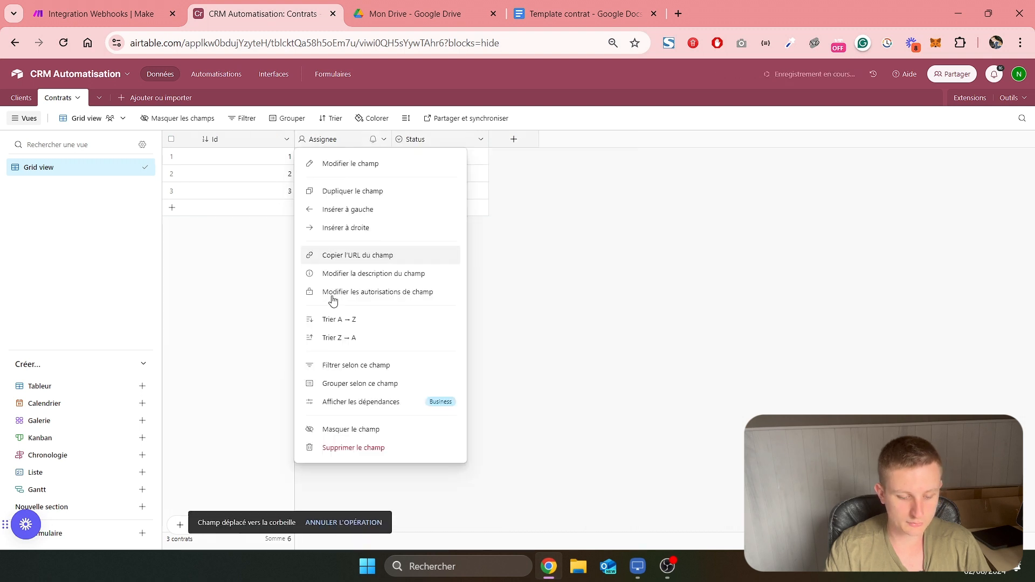
{"action": "left_click", "coordinate": [341, 449]}
{"action": "right_click", "coordinate": [331, 141]}
{"action": "left_click", "coordinate": [373, 448]}
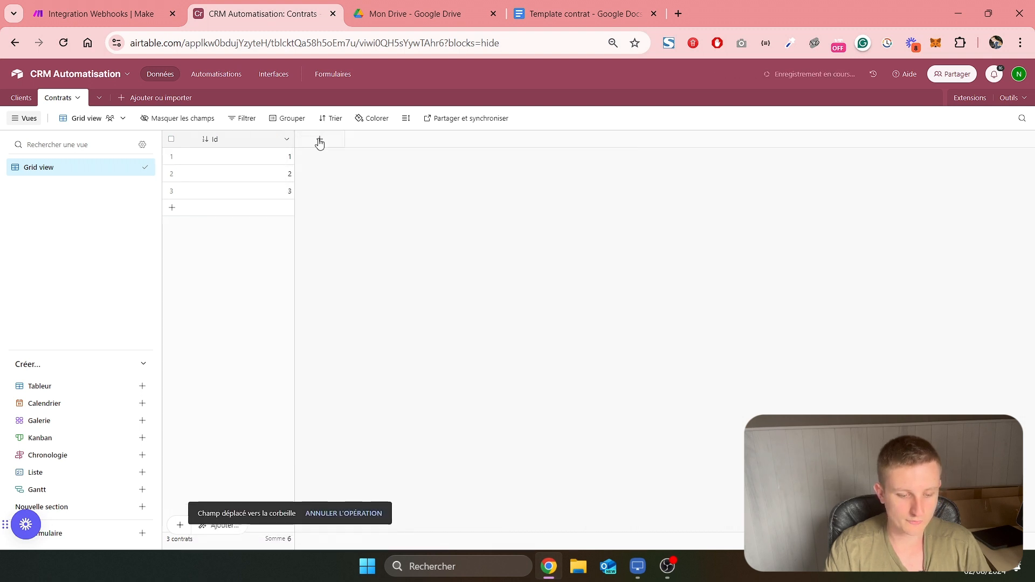
Add a Client field linked to the Clients table, without multiple-record links, and include a lookup field for Entreprise
{"action": "left_click", "coordinate": [319, 141]}
{"action": "type", "text": "Client"}
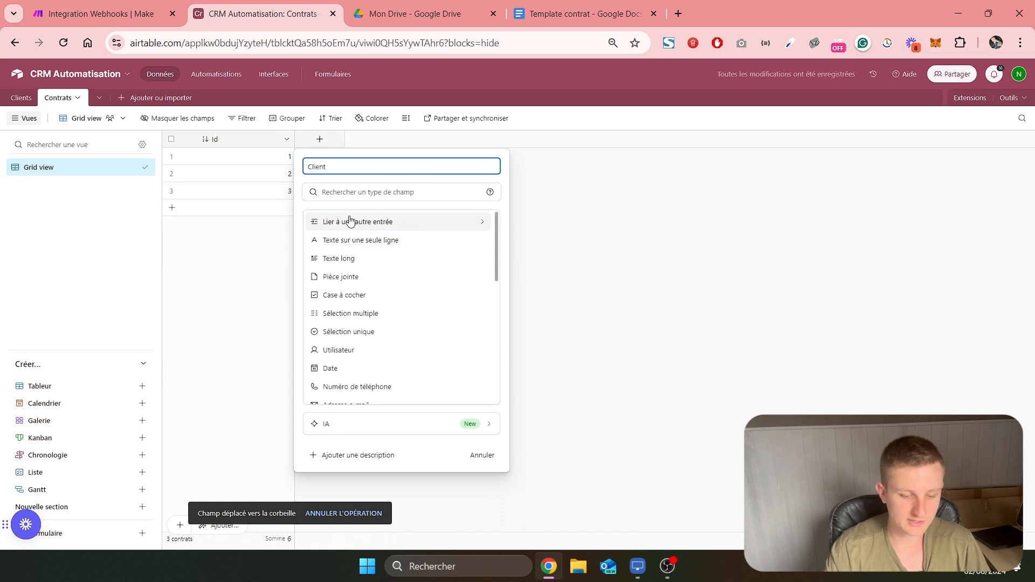
{"action": "left_click", "coordinate": [356, 225]}
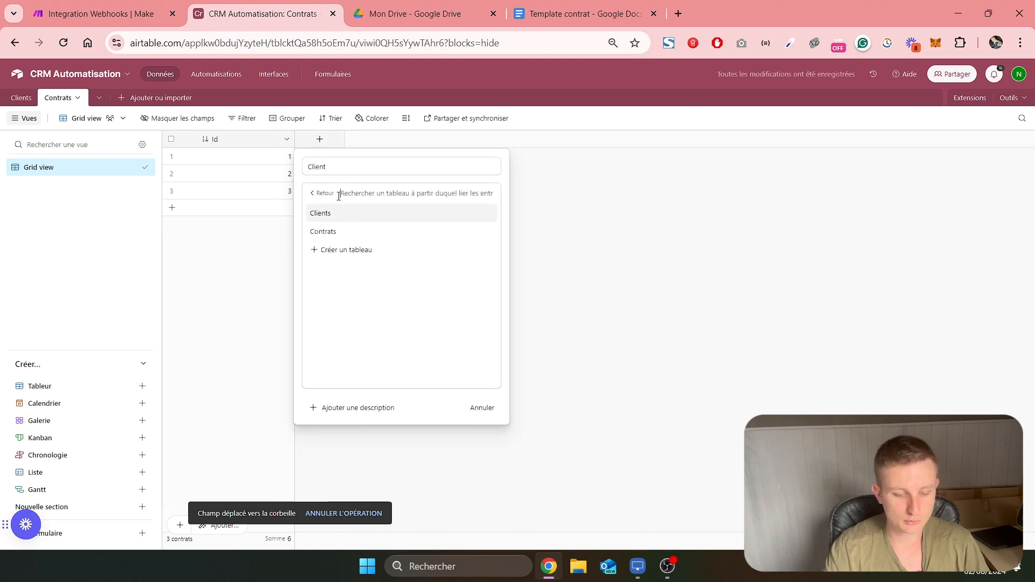
{"action": "left_click", "coordinate": [320, 214]}
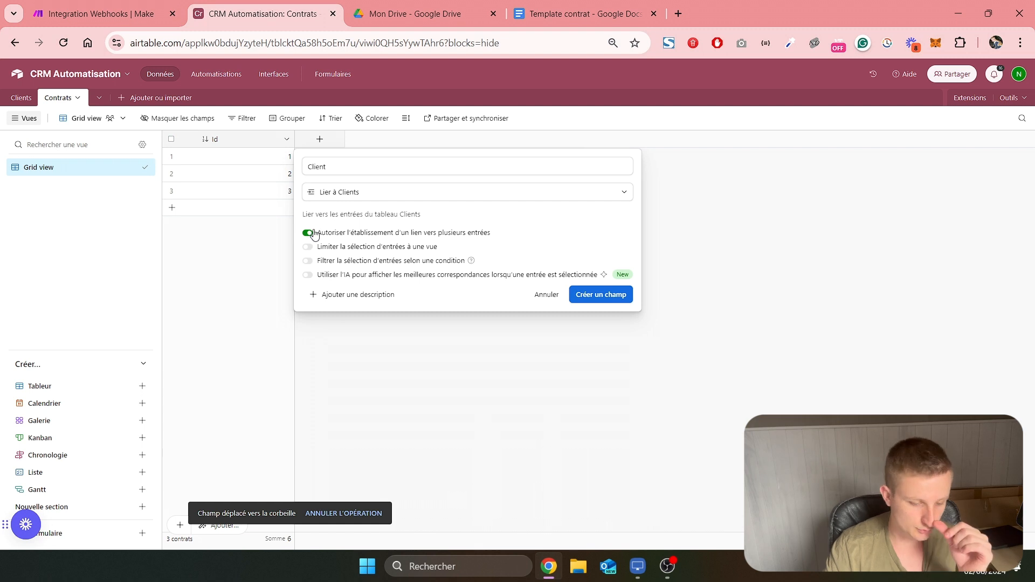
{"action": "left_click", "coordinate": [308, 234]}
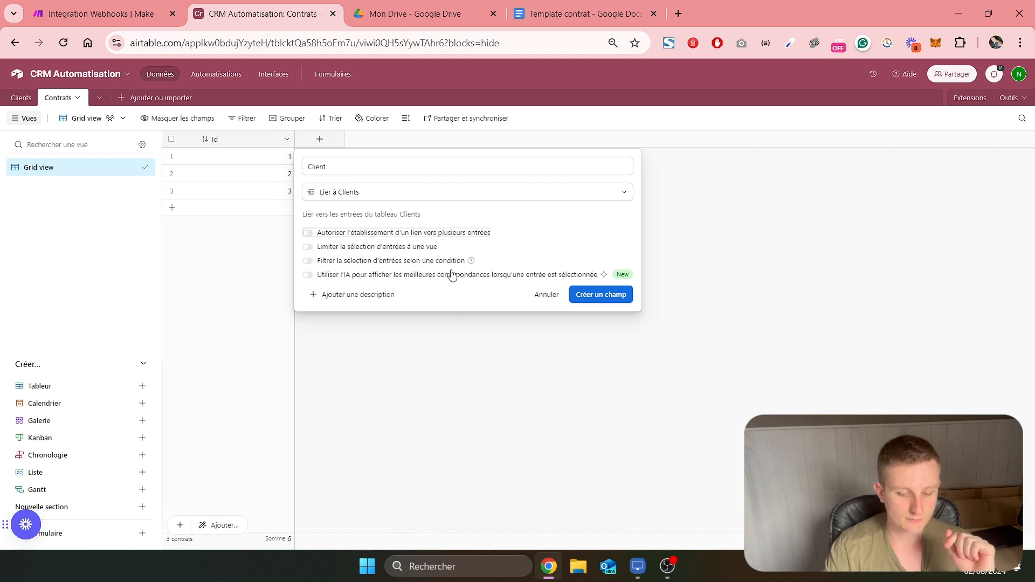
{"action": "left_click", "coordinate": [588, 297]}
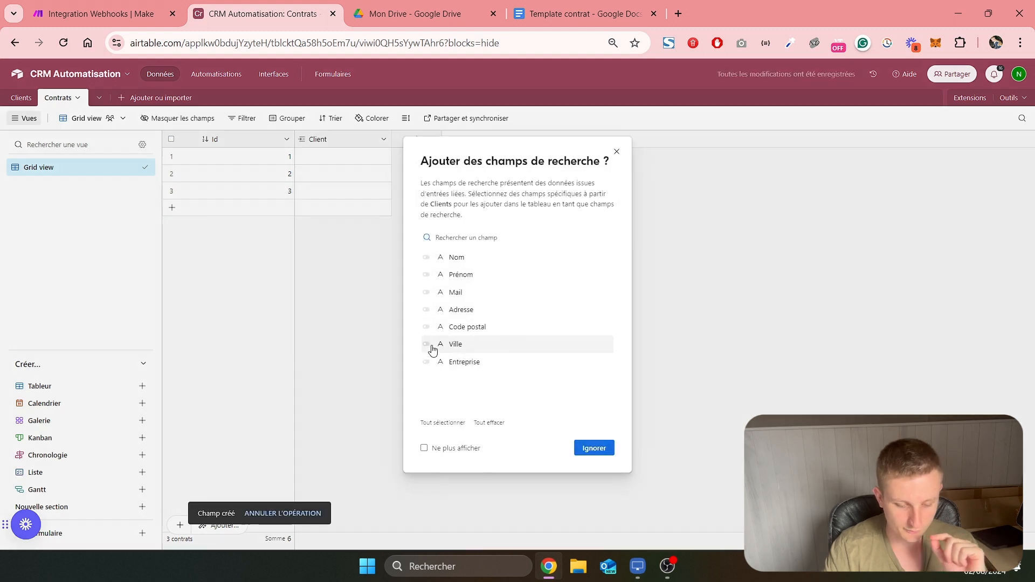
{"action": "left_click", "coordinate": [426, 362]}
{"action": "left_click", "coordinate": [588, 451]}
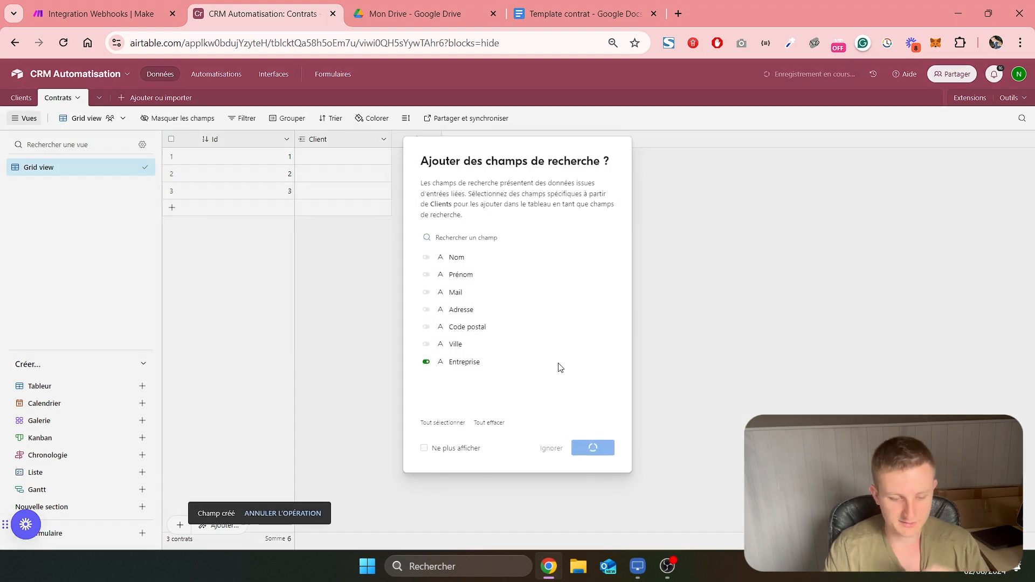
Add a number field named Montant with 2 decimals to the Contrats table
{"action": "left_click", "coordinate": [514, 142]}
{"action": "type", "text": "Mo"}
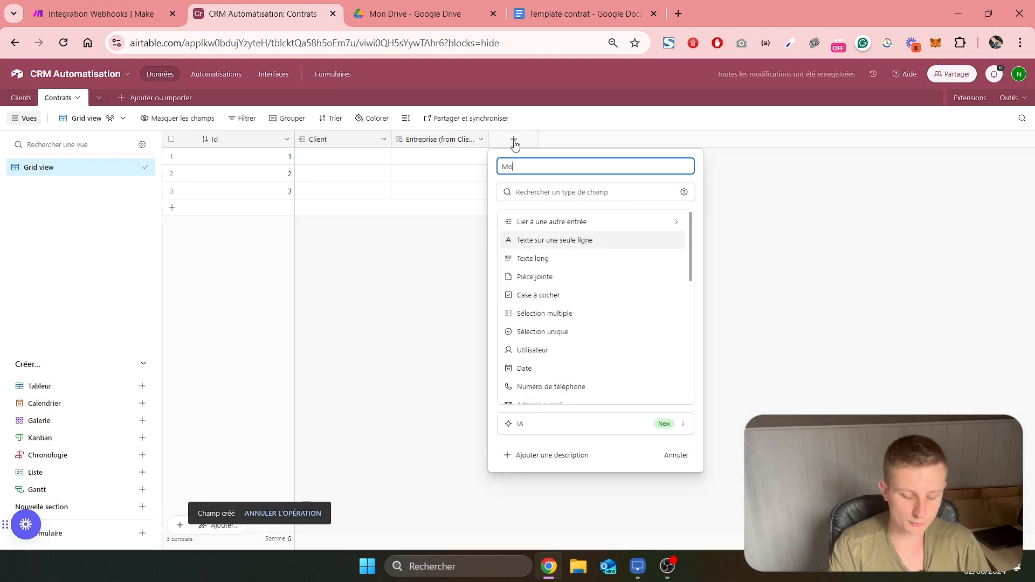
{"action": "type", "text": "ntant"}
{"action": "scroll", "coordinate": [539, 324], "scroll_direction": "down", "scroll_amount": 3}
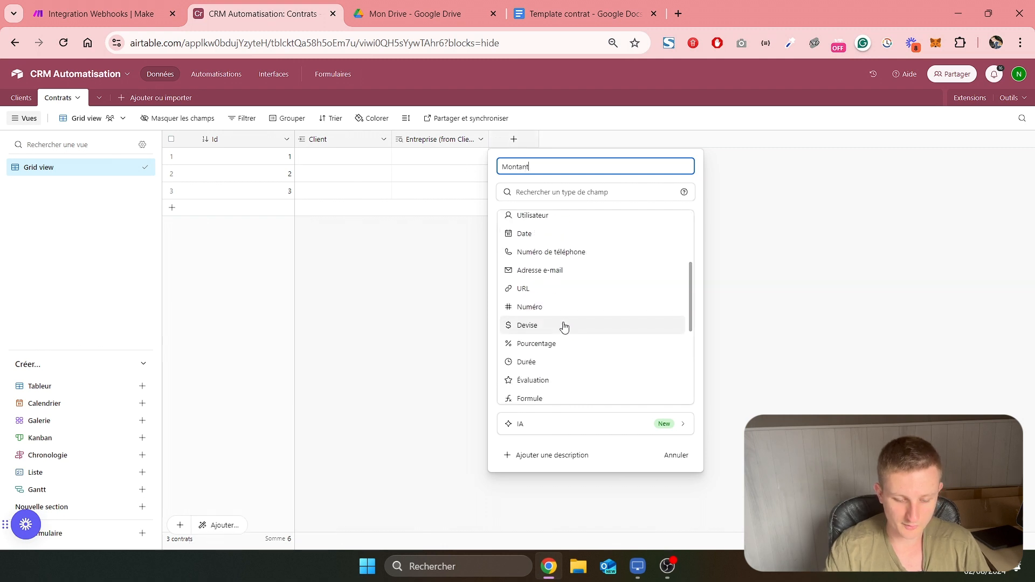
{"action": "left_click", "coordinate": [550, 307]}
{"action": "left_click", "coordinate": [546, 323]}
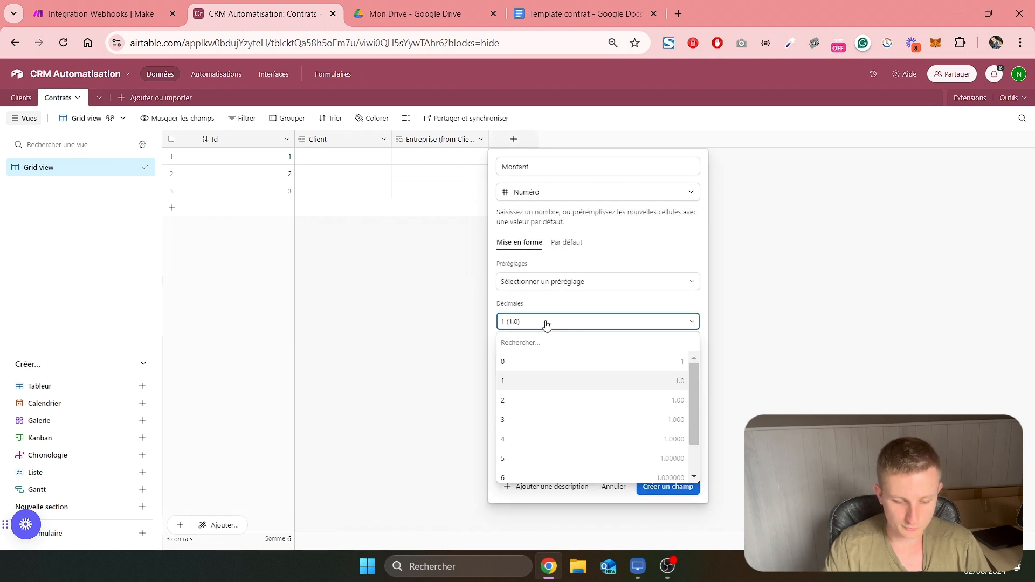
{"action": "left_click", "coordinate": [530, 400]}
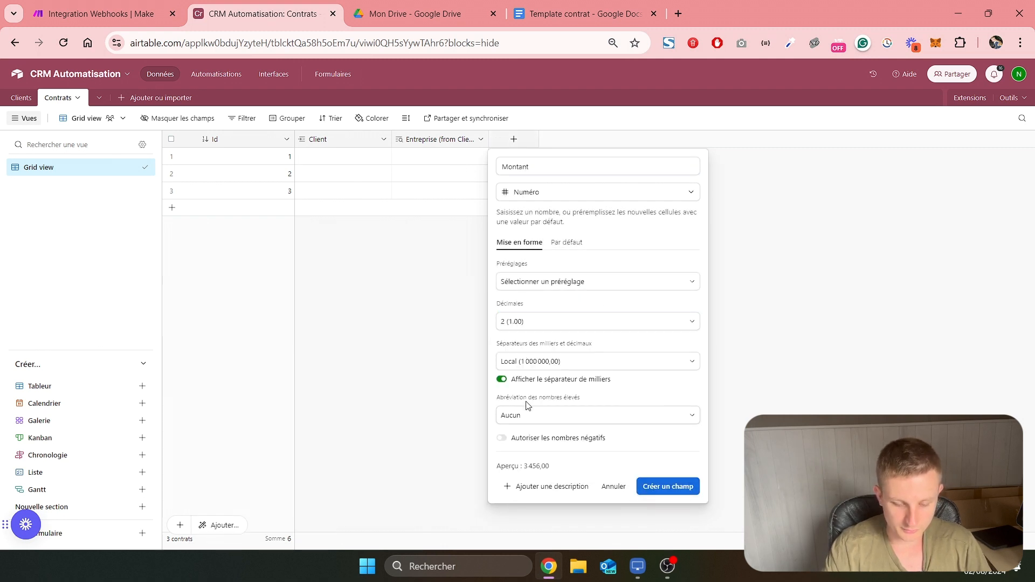
{"action": "left_click", "coordinate": [660, 491]}
Add a new field named Générer et envoyer to the Contrats table with the Bouton field type
{"action": "left_click", "coordinate": [602, 139]}
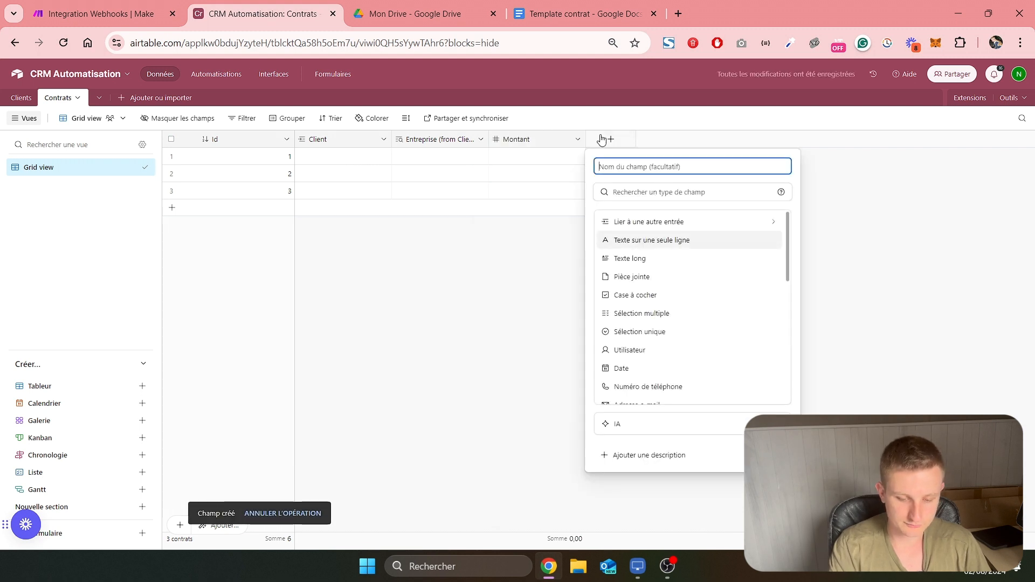
{"action": "type", "text": "G"}
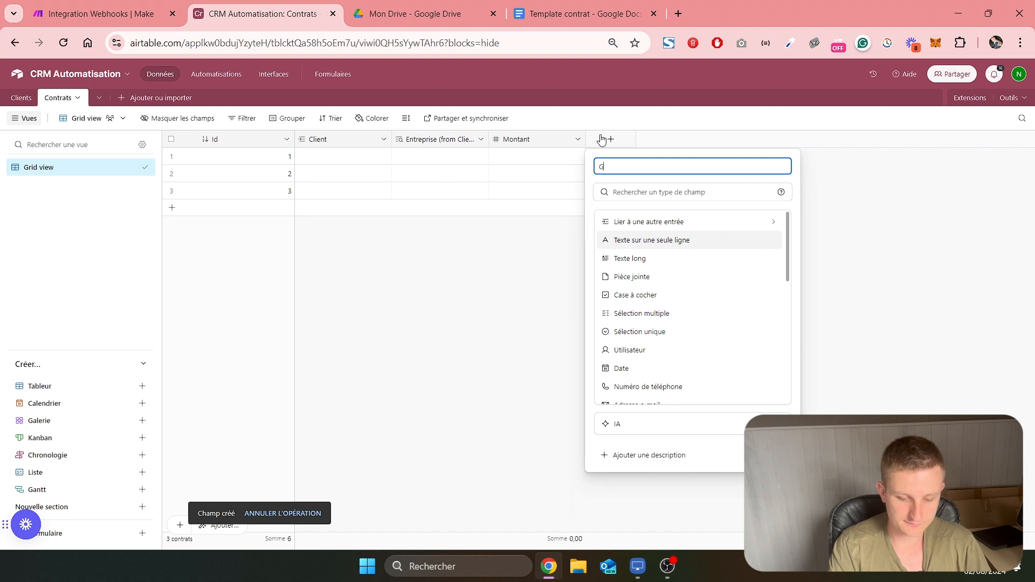
{"action": "type", "text": "énérer et e"}
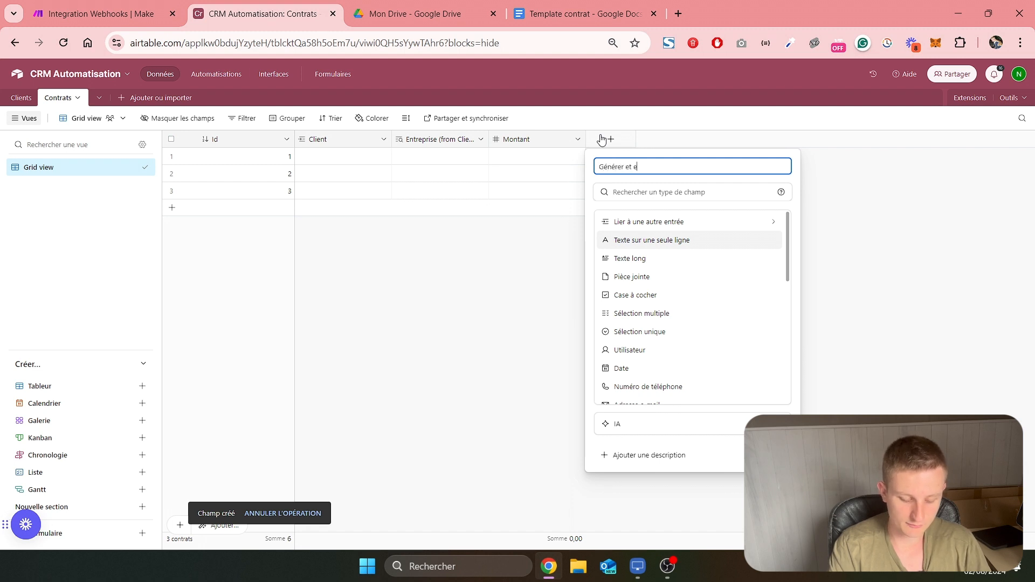
{"action": "type", "text": "nvoyer"}
{"action": "scroll", "coordinate": [663, 270], "scroll_direction": "down", "scroll_amount": 5}
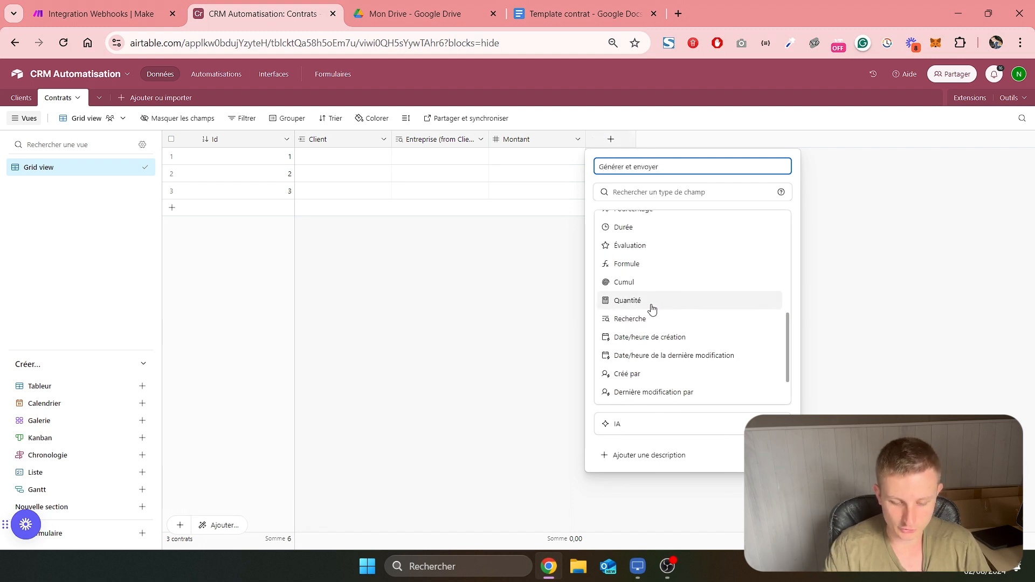
{"action": "scroll", "coordinate": [653, 308], "scroll_direction": "down", "scroll_amount": 1}
{"action": "scroll", "coordinate": [656, 308], "scroll_direction": "up", "scroll_amount": 2}
{"action": "scroll", "coordinate": [657, 307], "scroll_direction": "down", "scroll_amount": 2}
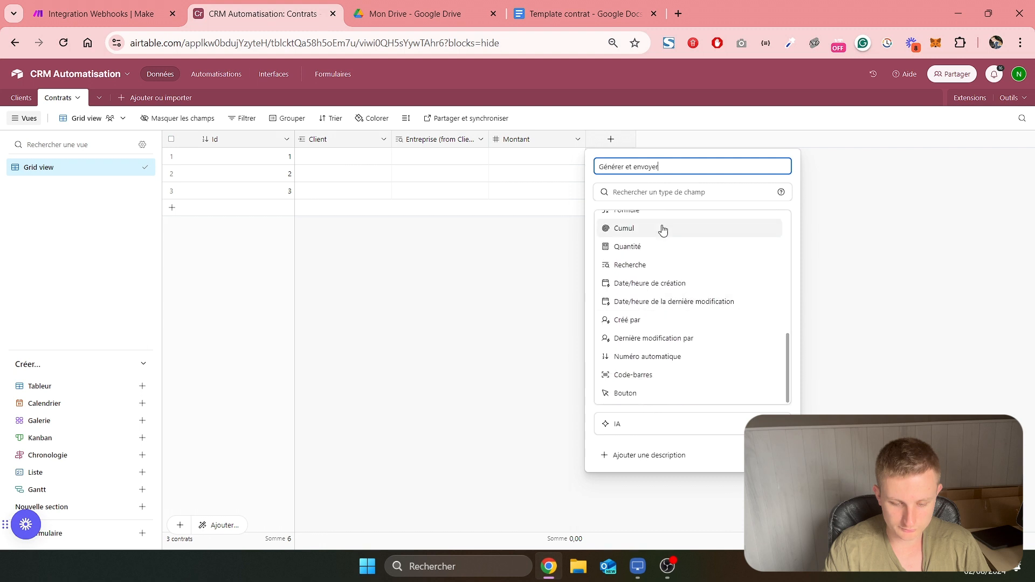
{"action": "left_click", "coordinate": [663, 191]}
{"action": "type", "text": "bouton"}
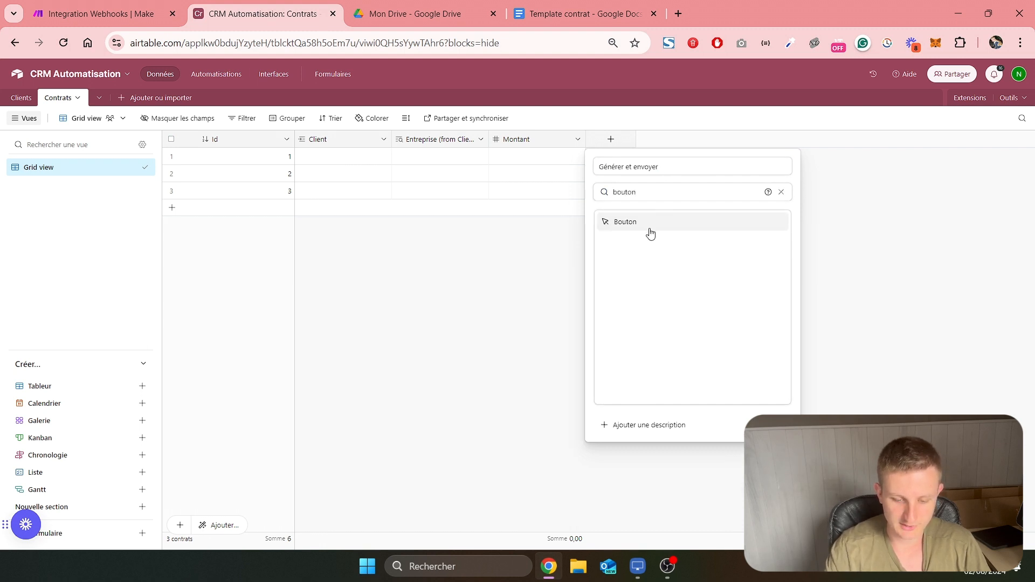
{"action": "left_click", "coordinate": [651, 233]}
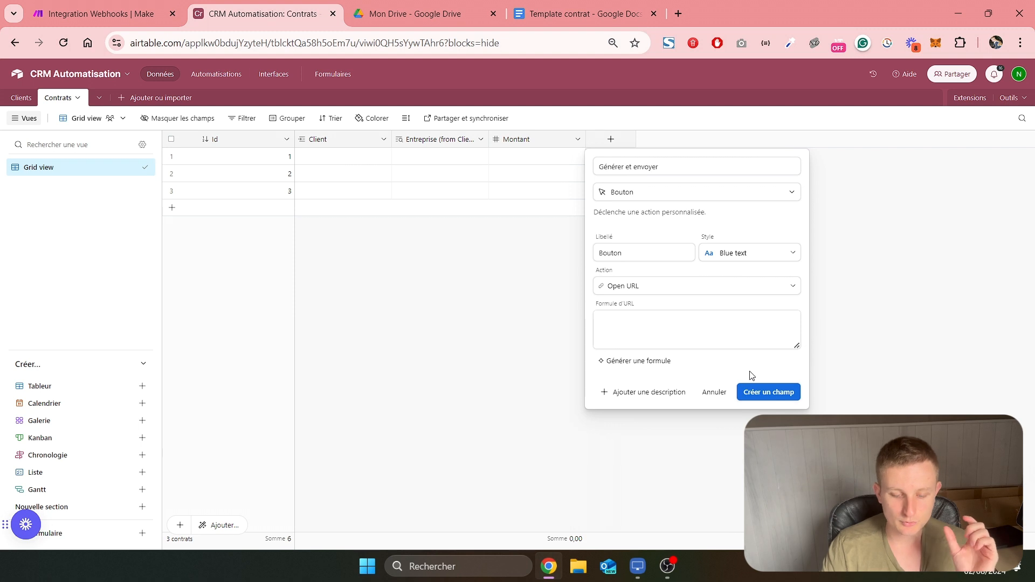
Set the button's action to Run script, install the Scripting extension for it and create the field
{"action": "left_click", "coordinate": [699, 288]}
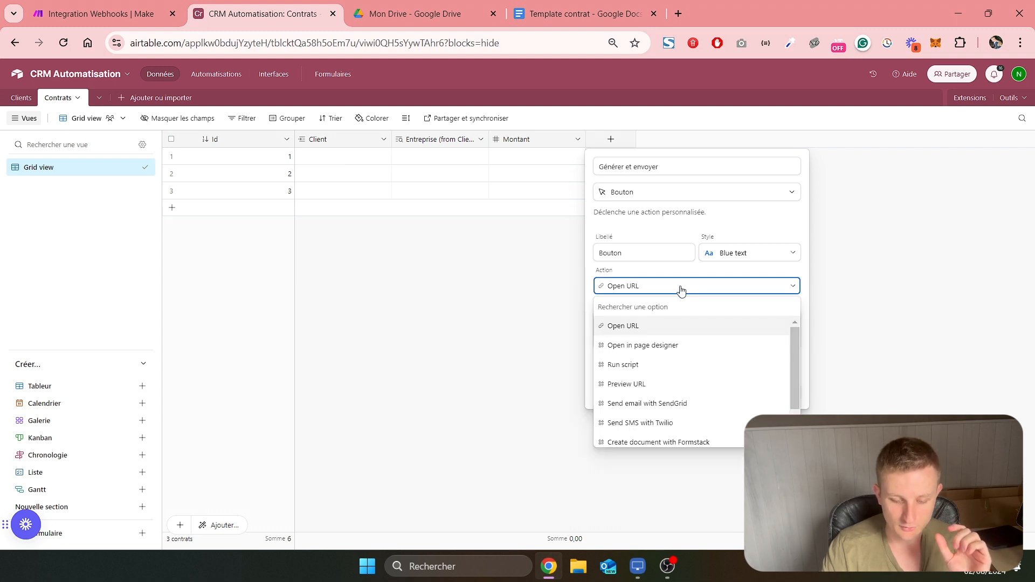
{"action": "left_click", "coordinate": [668, 364]}
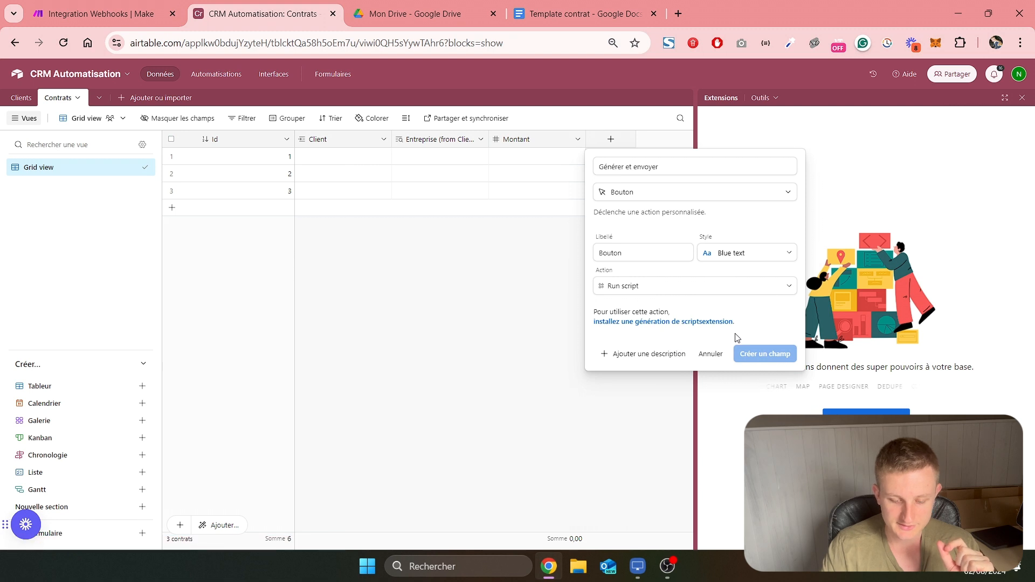
{"action": "left_click", "coordinate": [682, 324]}
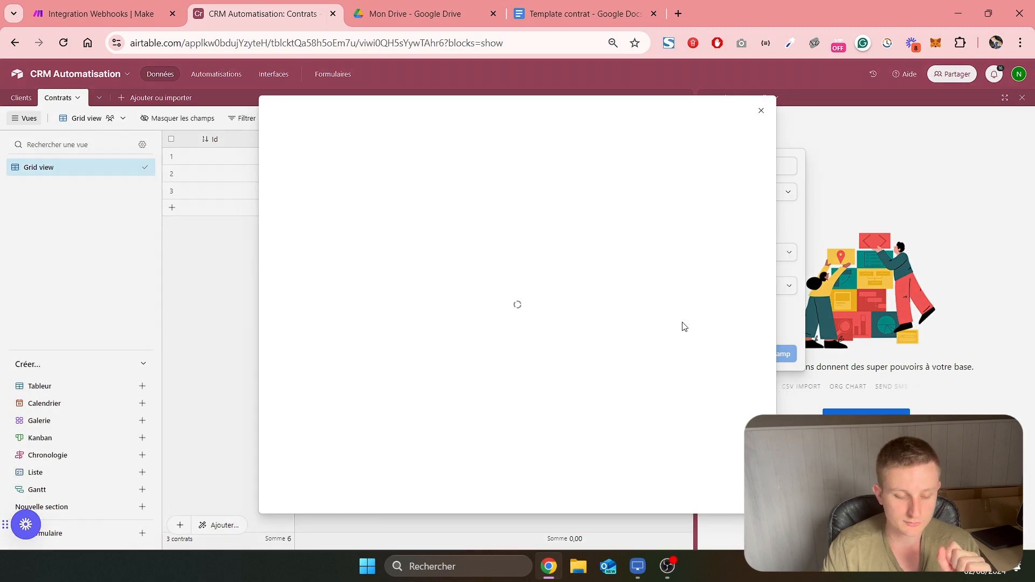
{"action": "left_click", "coordinate": [693, 143]}
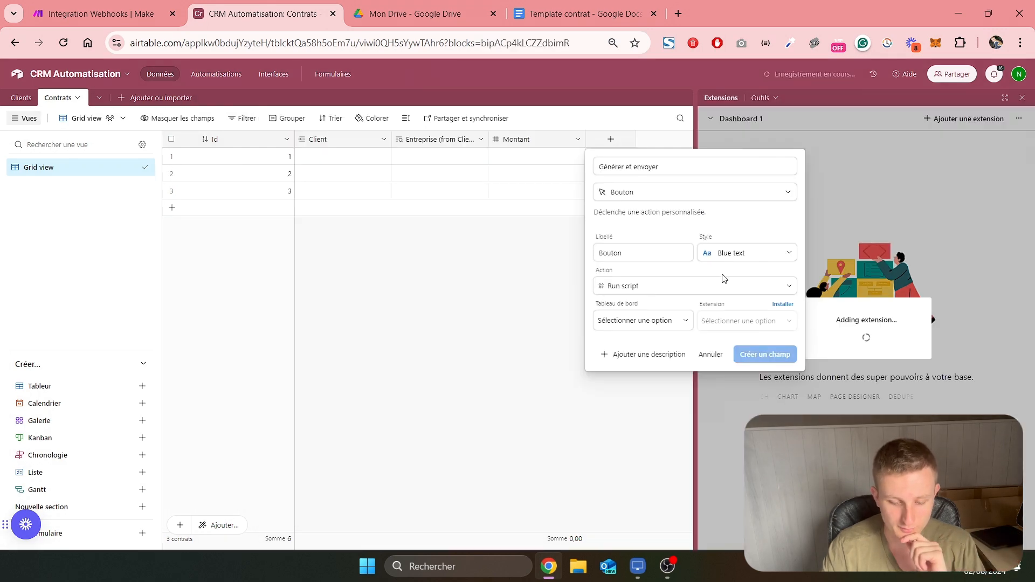
{"action": "left_click", "coordinate": [762, 355]}
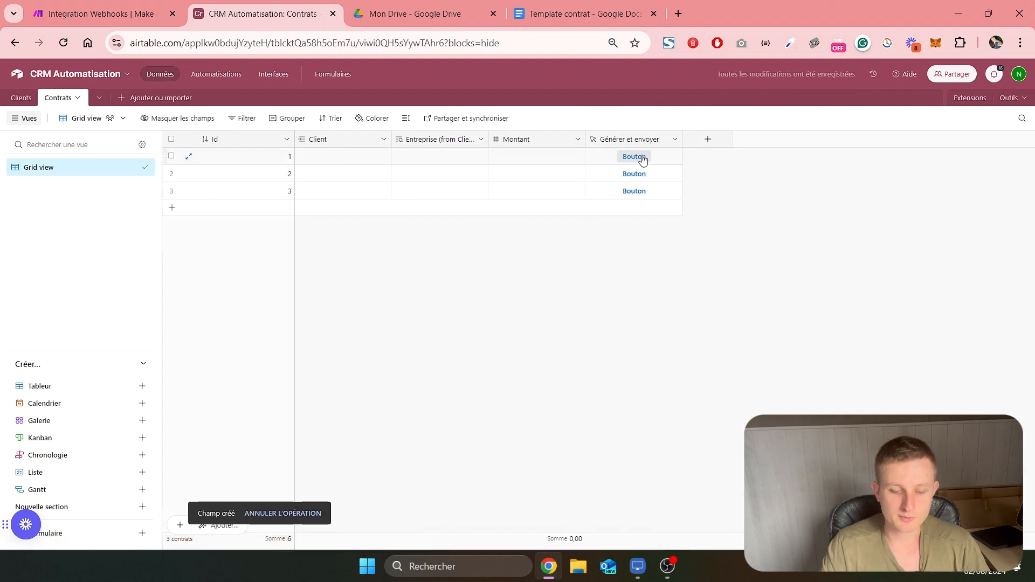
Change the Générer et envoyer button's label to "Générer et envoyer le contrat" and close the extensions area
{"action": "right_click", "coordinate": [643, 141]}
{"action": "left_click", "coordinate": [647, 161]}
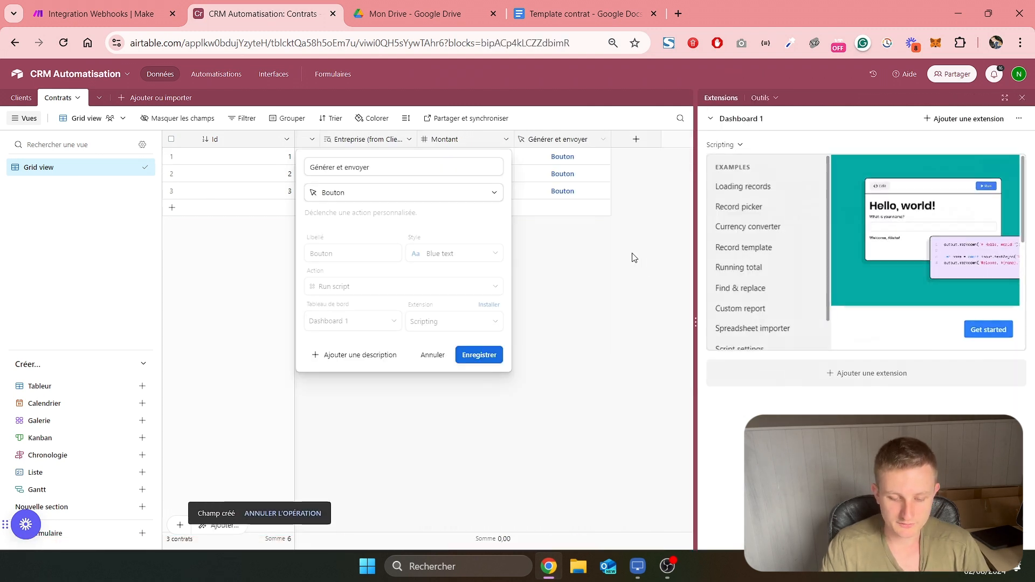
{"action": "left_click_drag", "start_coordinate": [369, 253], "coordinate": [292, 254]}
{"action": "type", "text": "Gé"}
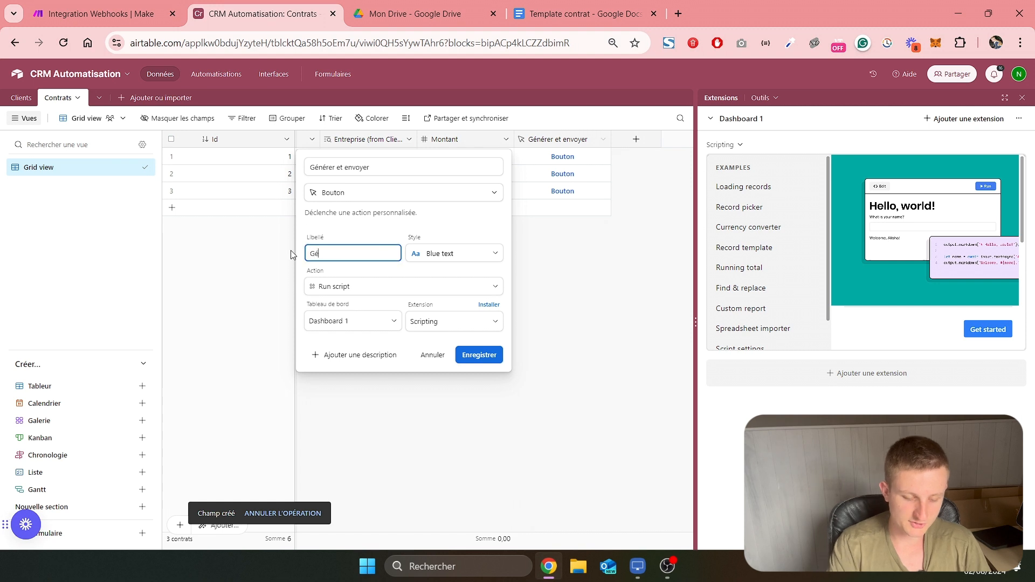
{"action": "type", "text": "nérer et envoyer le "}
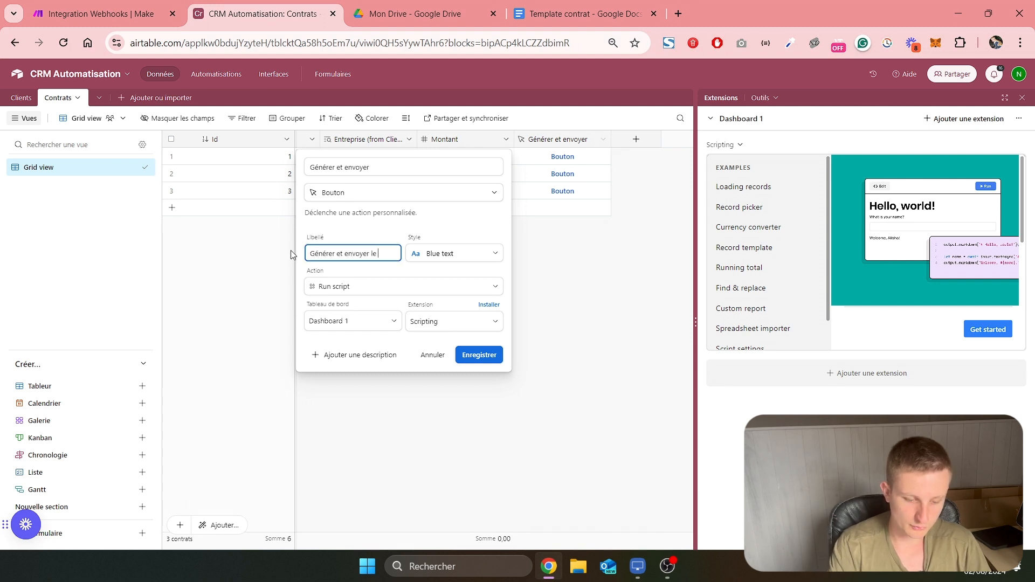
{"action": "type", "text": "contrat"}
{"action": "key", "text": "Return"}
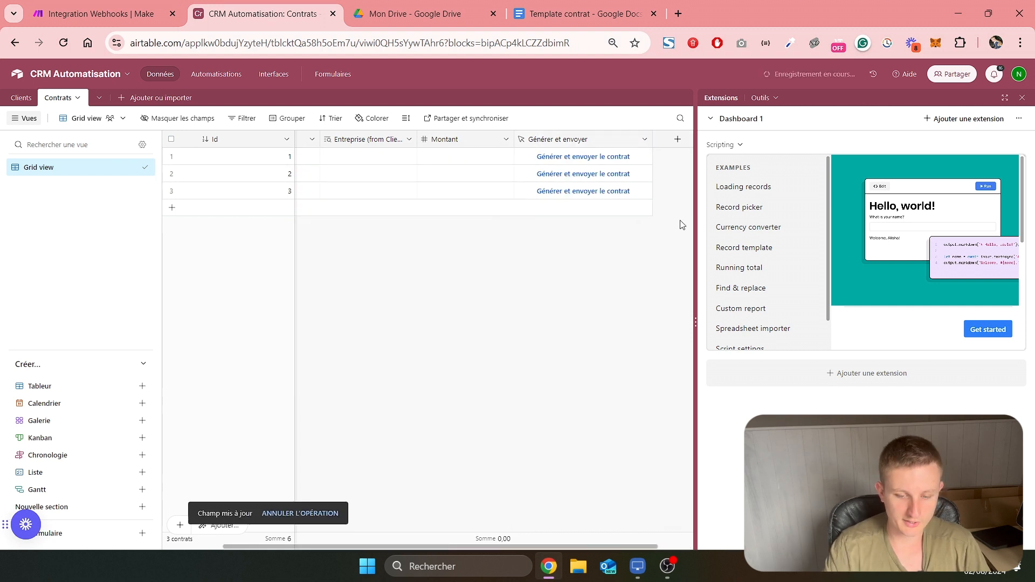
{"action": "left_click", "coordinate": [1024, 97]}
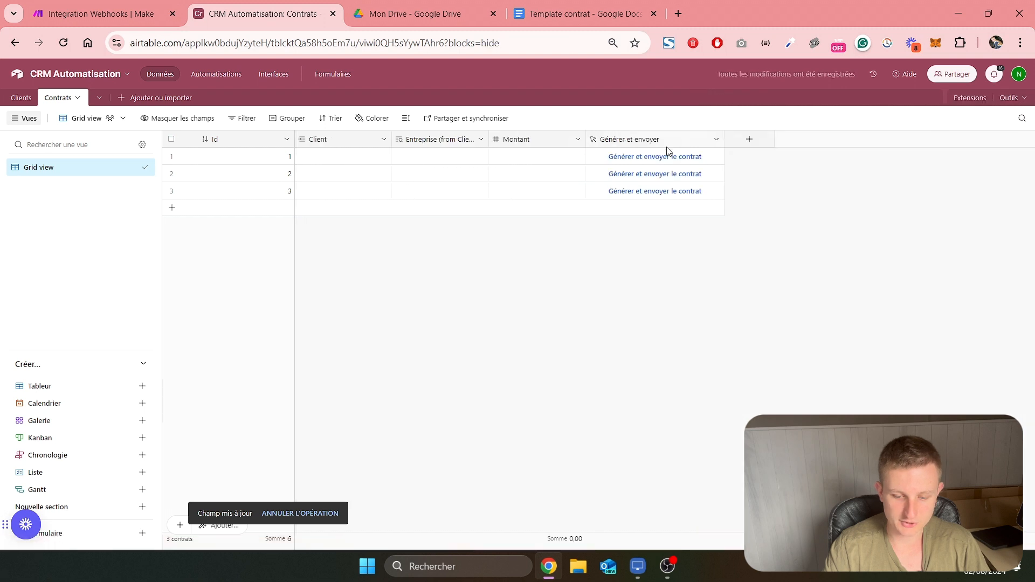
Add an attachment (Pièce jointe) field named Document envoyé to the Contrats table
{"action": "left_click", "coordinate": [757, 142]}
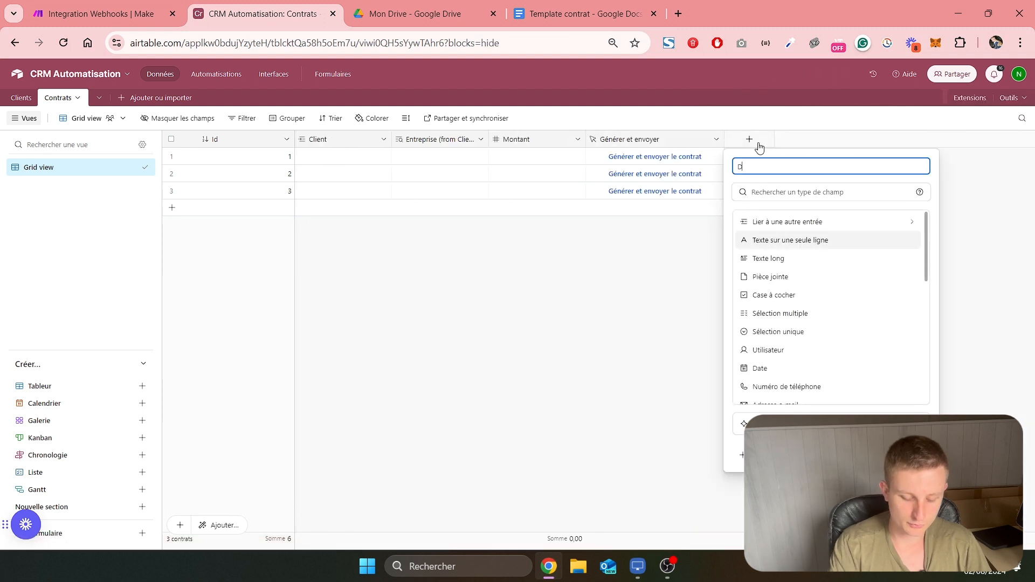
{"action": "type", "text": "Document envoyé"}
{"action": "scroll", "coordinate": [807, 259], "scroll_direction": "down", "scroll_amount": 1}
{"action": "scroll", "coordinate": [787, 227], "scroll_direction": "up", "scroll_amount": 1}
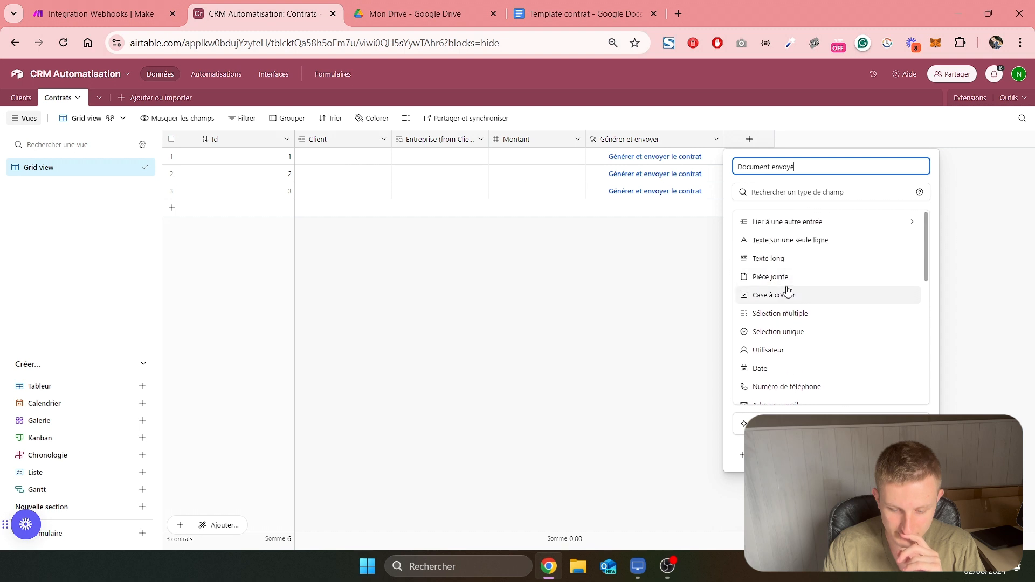
{"action": "left_click", "coordinate": [786, 277]}
{"action": "left_click", "coordinate": [902, 252]}
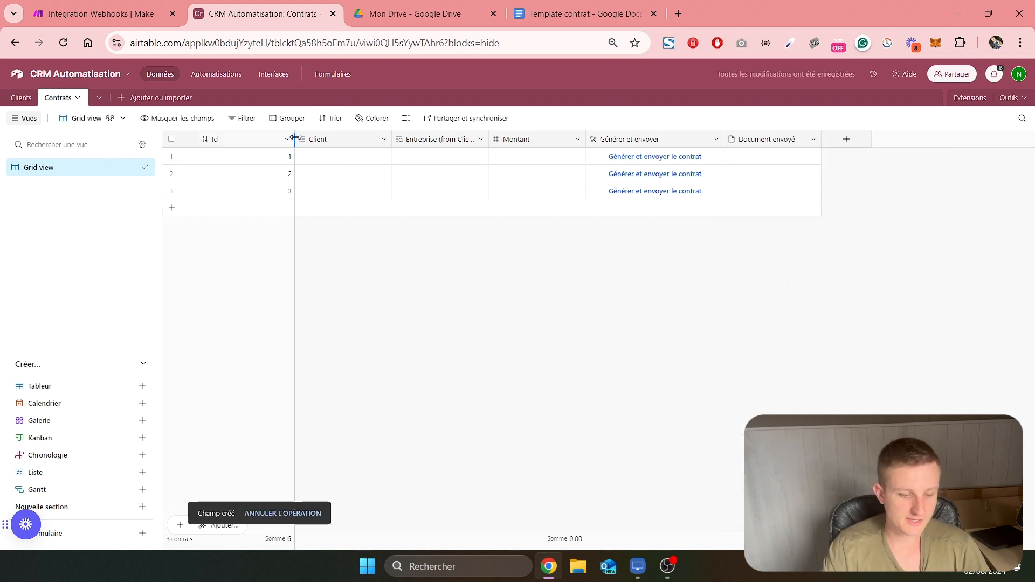
Narrow the Id column and delete all the empty records from the Contrats table
{"action": "left_click_drag", "start_coordinate": [294, 139], "coordinate": [239, 139]}
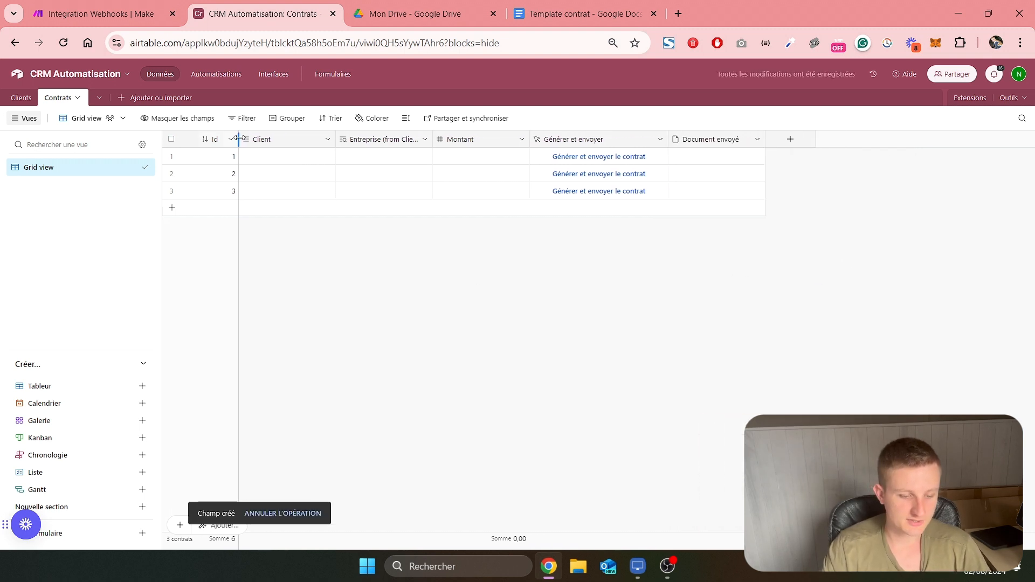
{"action": "left_click", "coordinate": [172, 140]}
{"action": "right_click", "coordinate": [196, 173]}
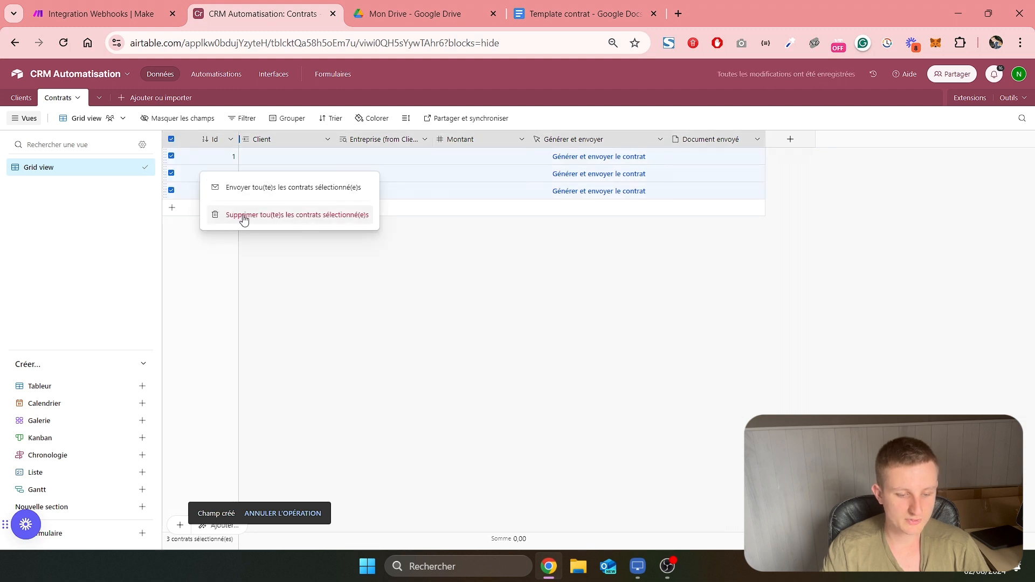
{"action": "left_click", "coordinate": [244, 216]}
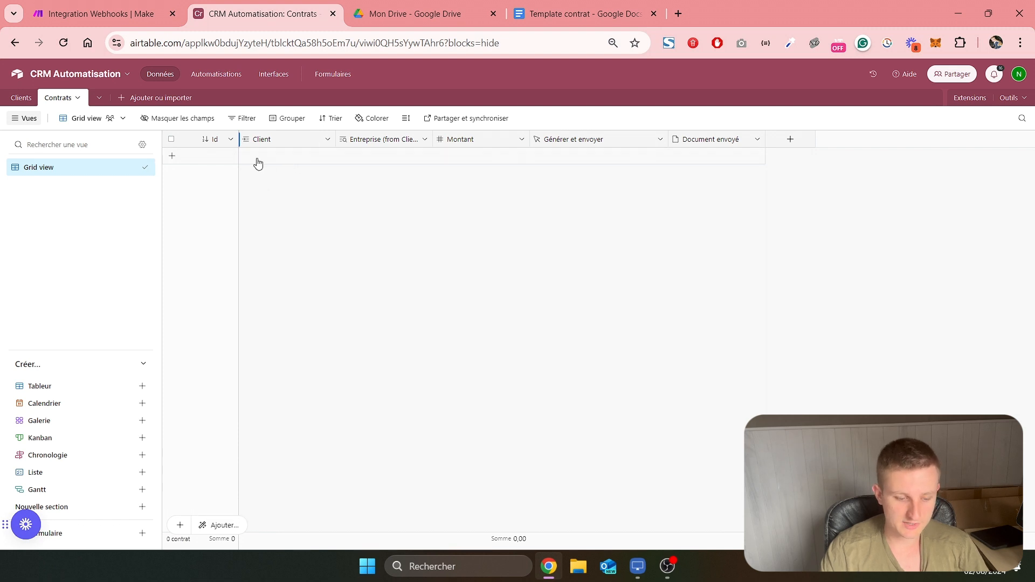
Create a new contract record and link it to the existing client in the Client field
{"action": "left_click", "coordinate": [259, 161]}
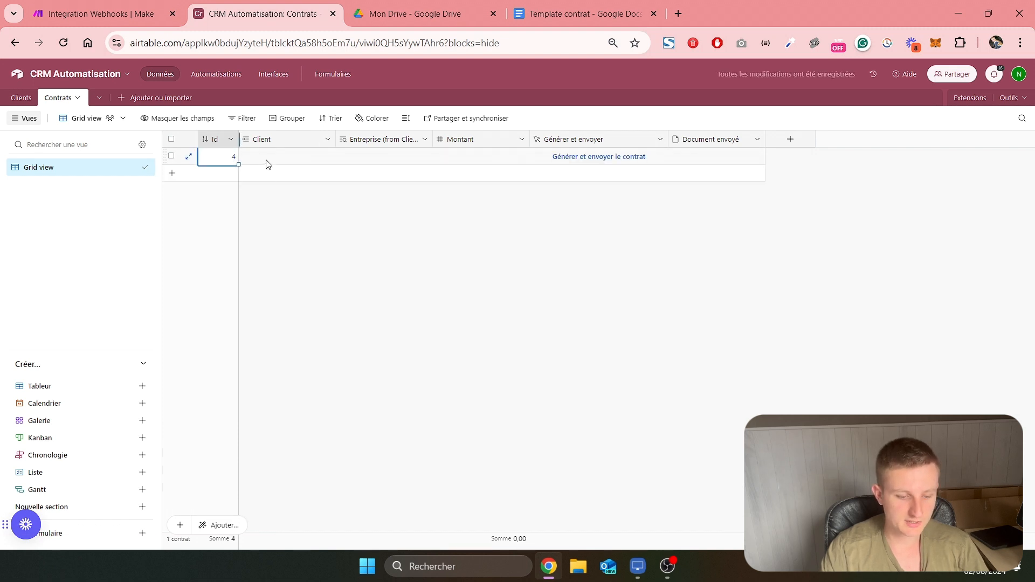
{"action": "left_click", "coordinate": [258, 157]}
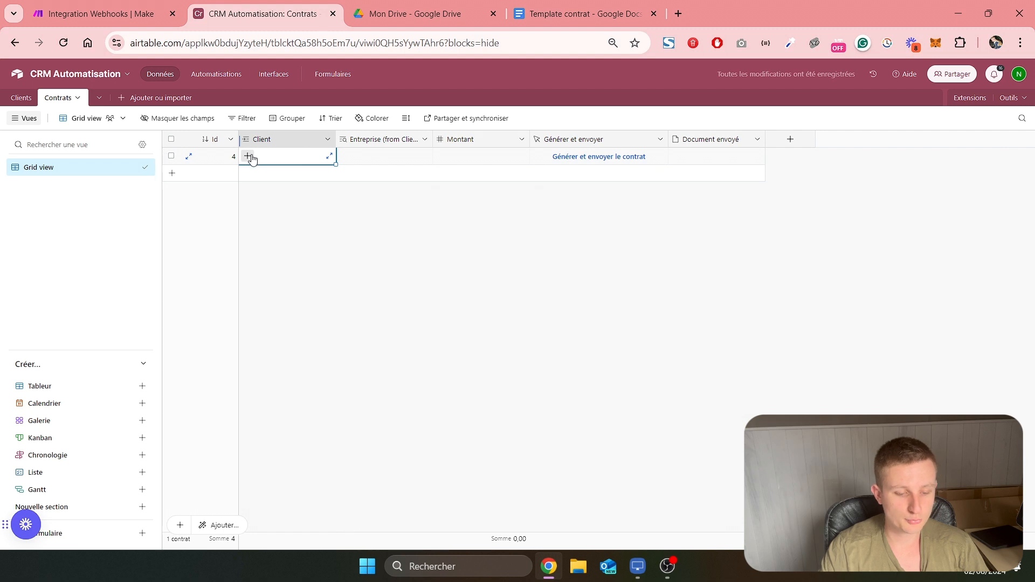
{"action": "left_click", "coordinate": [249, 157]}
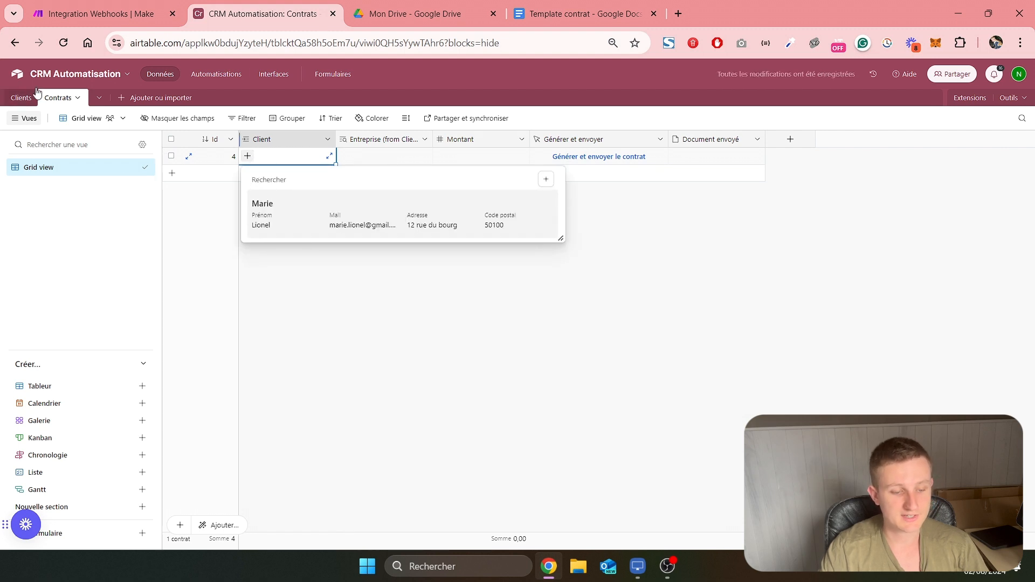
{"action": "left_click", "coordinate": [284, 227]}
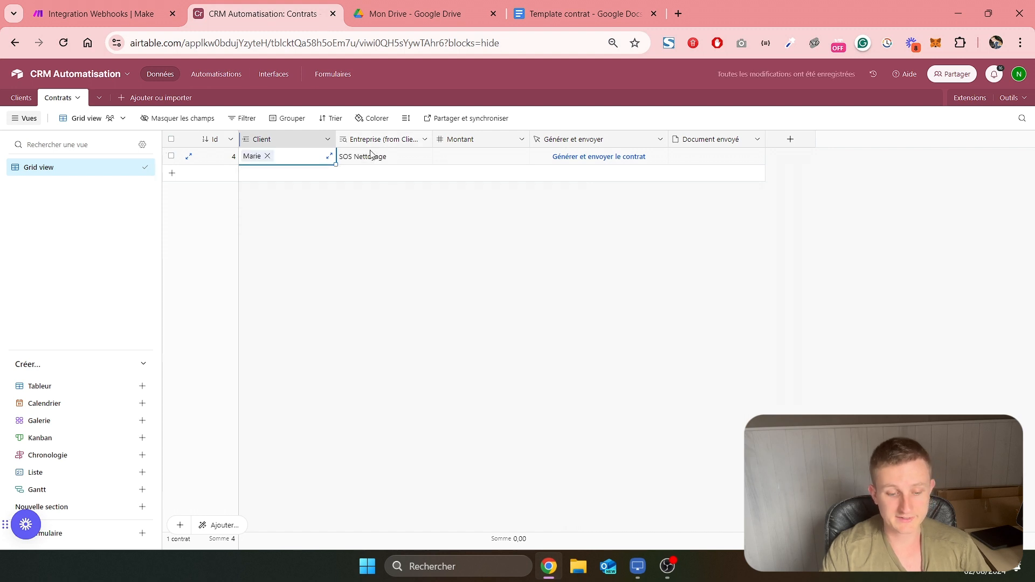
Set the new contract's Montant to 2500
{"action": "left_click", "coordinate": [453, 159]}
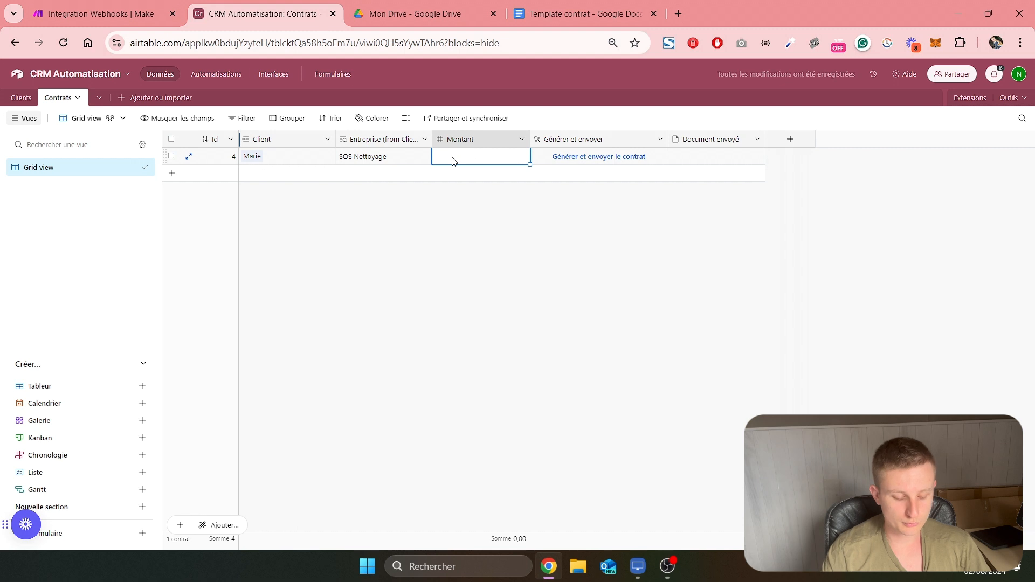
{"action": "type", "text": "2 5"}
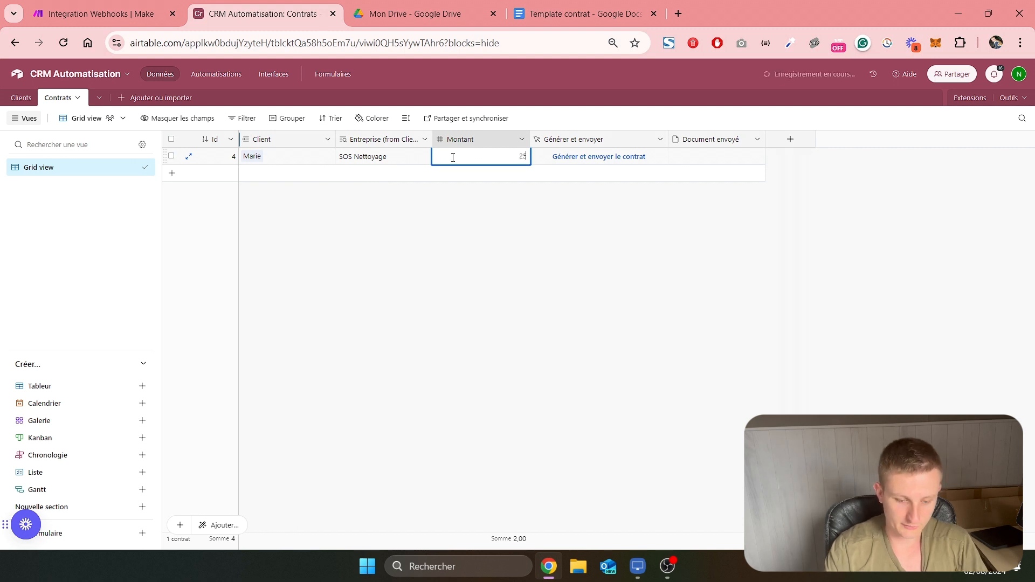
{"action": "type", "text": "0"}
{"action": "type", "text": "0"}
{"action": "left_click", "coordinate": [555, 200]}
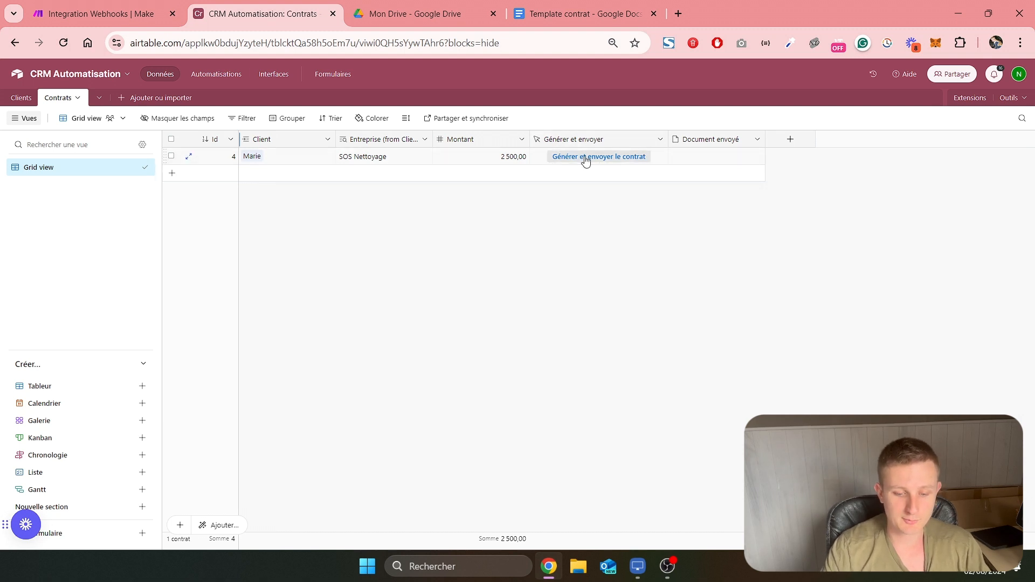
Open the Générer et envoyer button's Scripting code and paste the script that fetches a URL with the Contrats record ID and action
{"action": "left_click", "coordinate": [590, 139]}
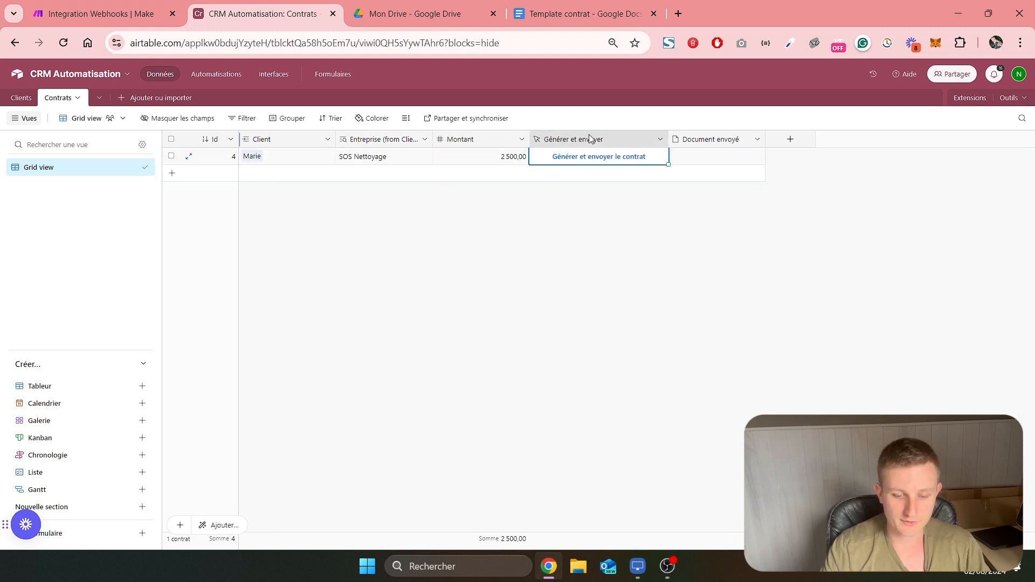
{"action": "right_click", "coordinate": [596, 140]}
{"action": "left_click", "coordinate": [602, 162]}
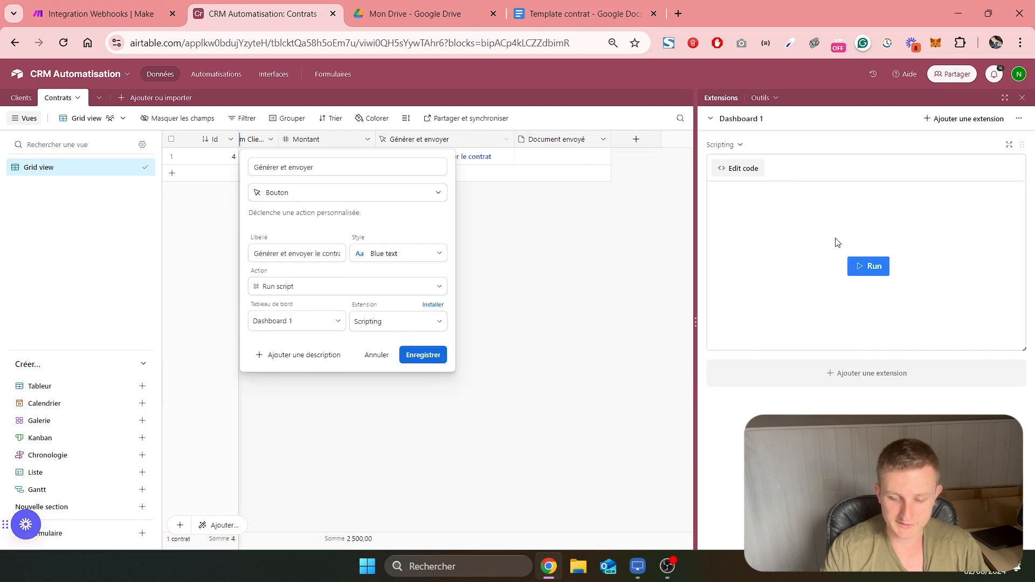
{"action": "left_click", "coordinate": [754, 178]}
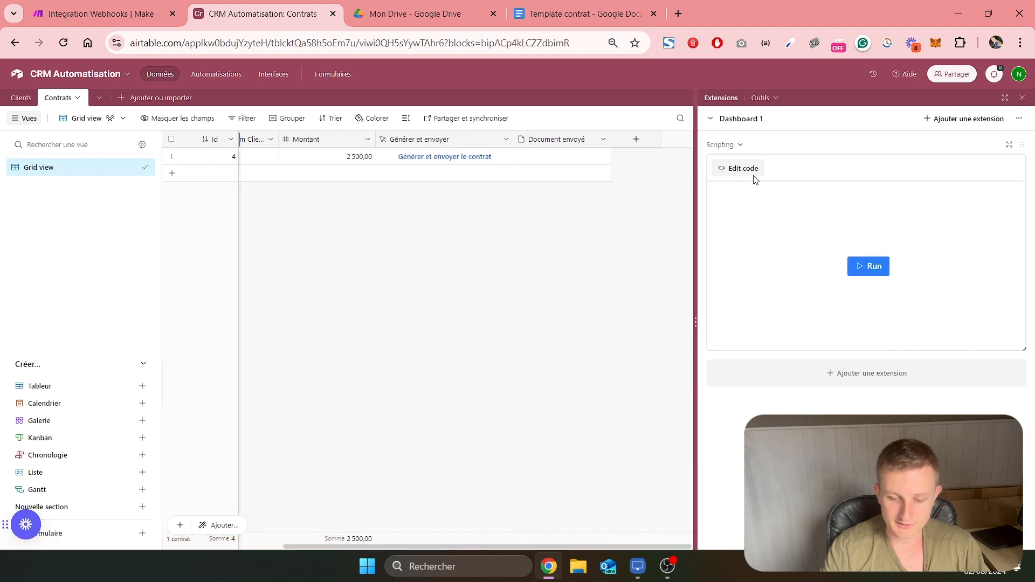
{"action": "left_click", "coordinate": [746, 169]}
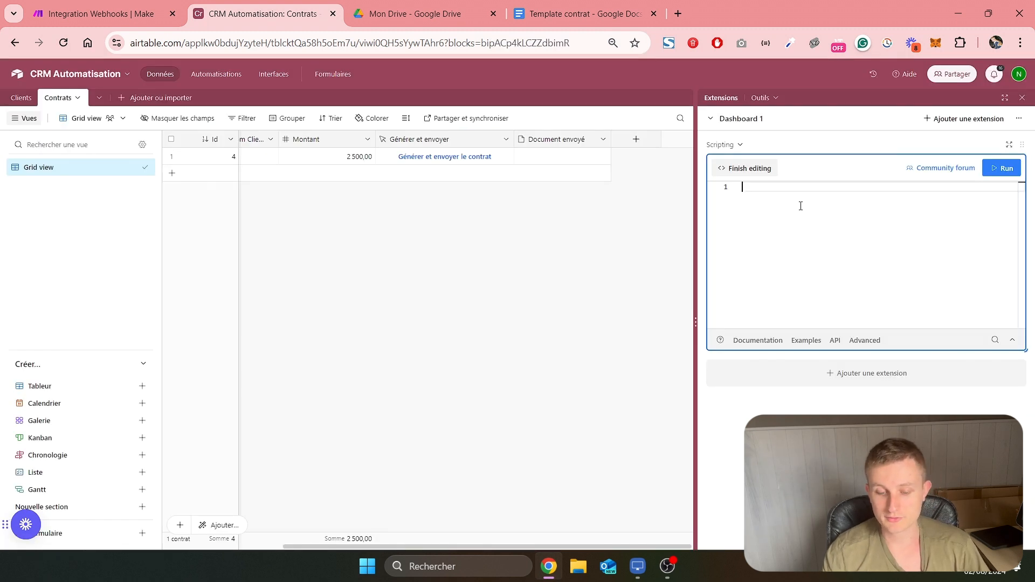
{"action": "key", "text": "ctrl+v"}
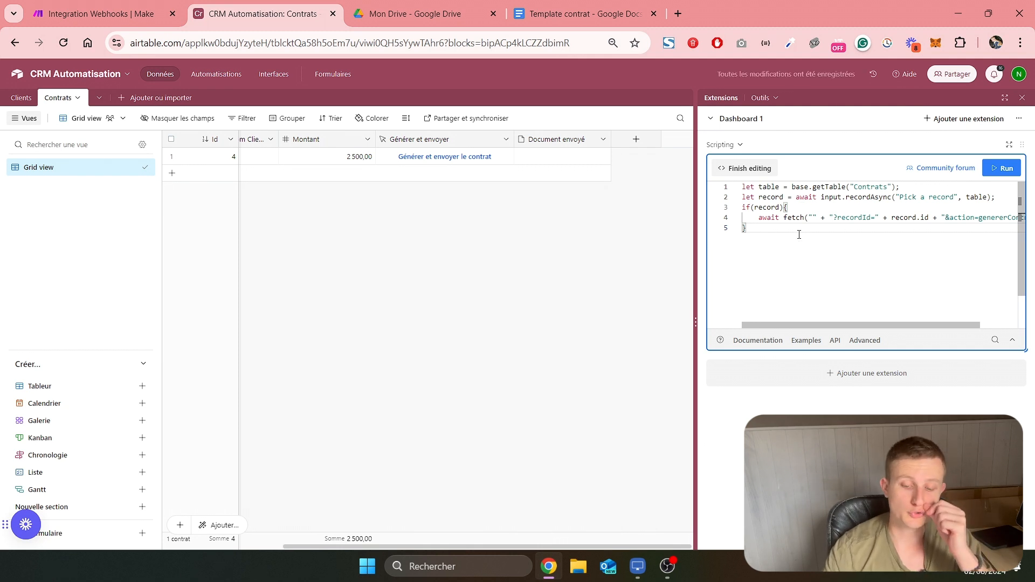
{"action": "mouse_move", "coordinate": [794, 222]}
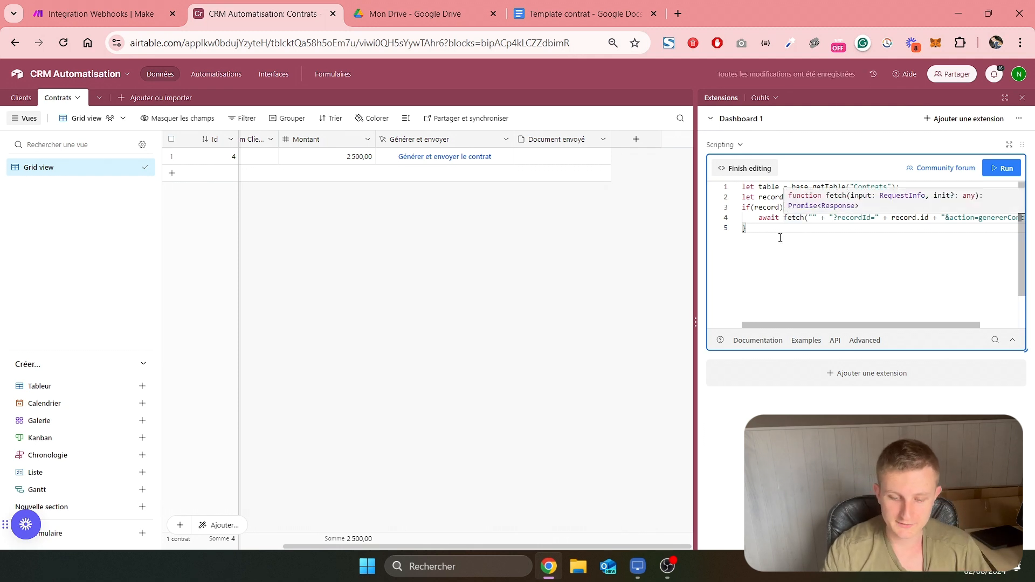
{"action": "left_click", "coordinate": [1009, 145]}
{"action": "left_click", "coordinate": [1017, 100]}
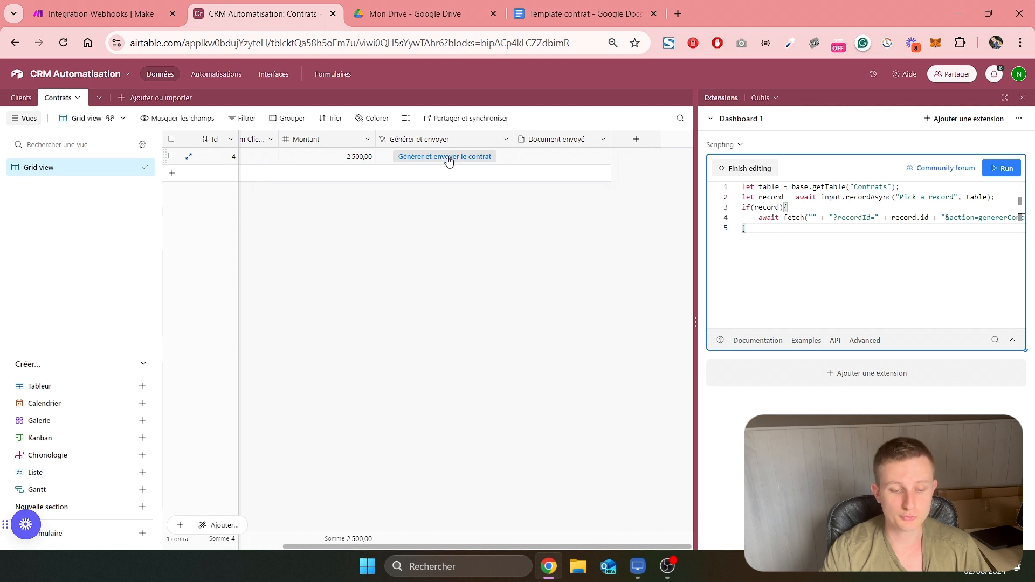
{"action": "scroll", "coordinate": [426, 159], "scroll_direction": "left", "scroll_amount": 3}
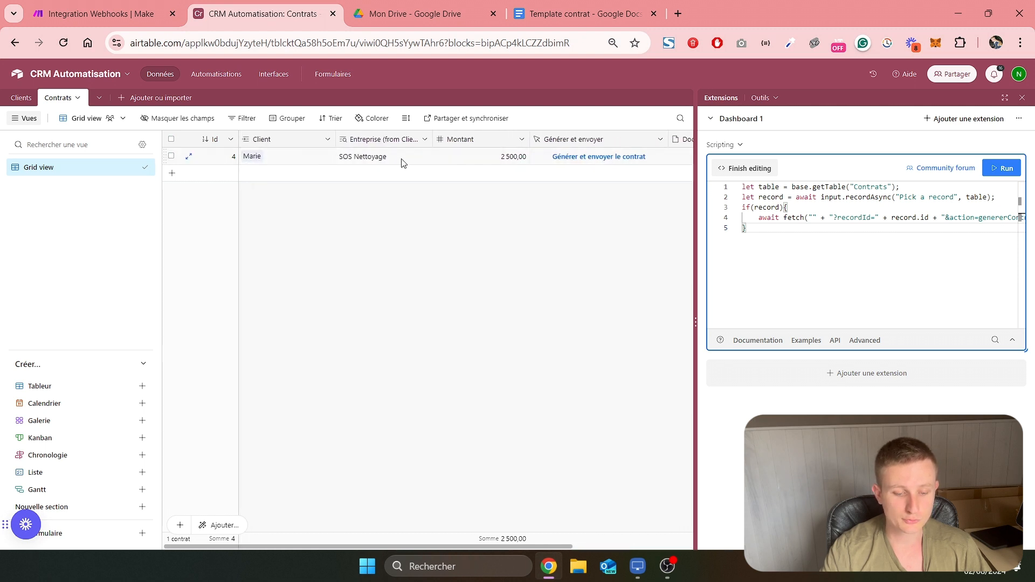
{"action": "scroll", "coordinate": [480, 164], "scroll_direction": "right", "scroll_amount": 1}
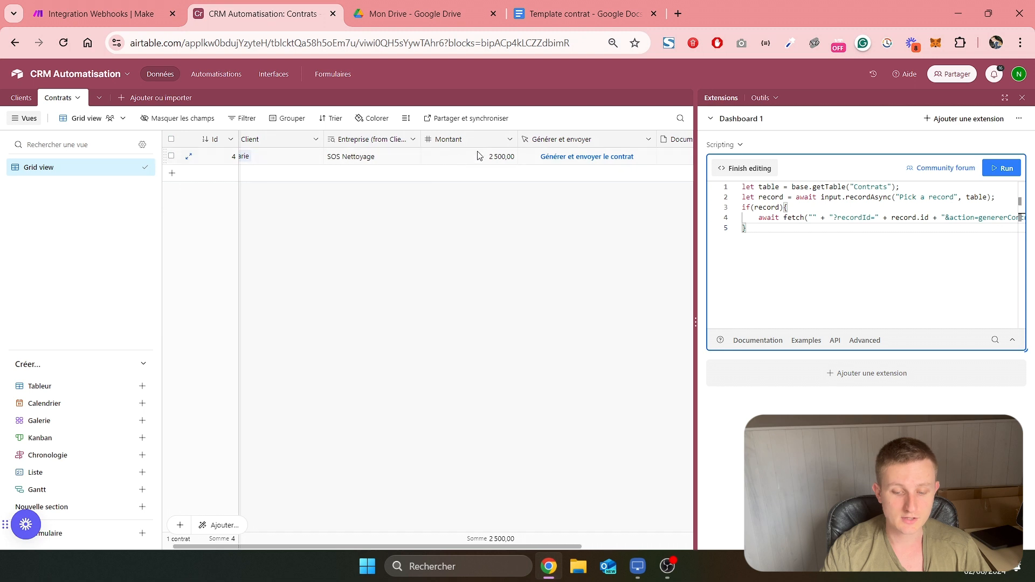
{"action": "scroll", "coordinate": [480, 156], "scroll_direction": "right", "scroll_amount": 1}
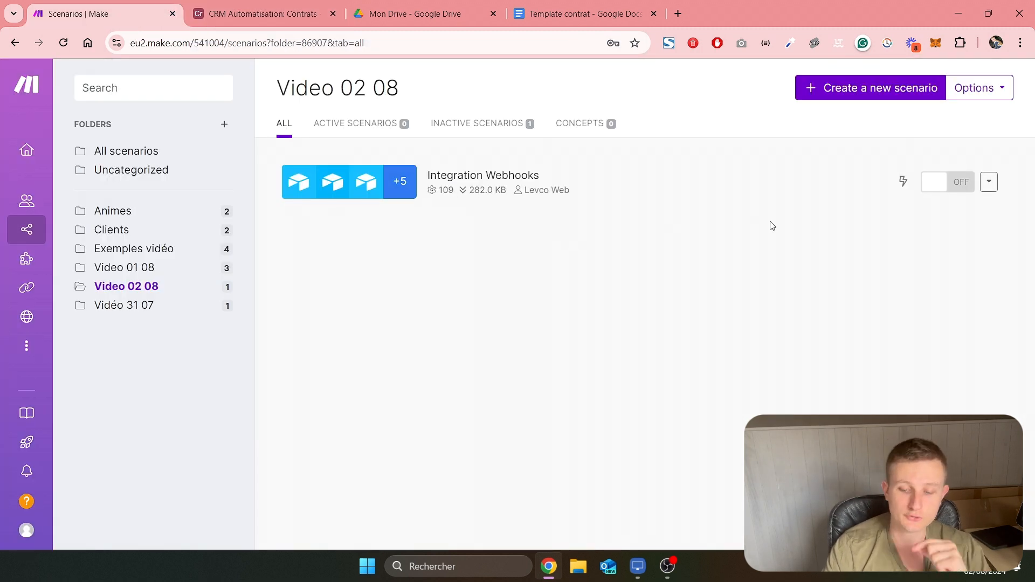
Switch to Make and create a new scenario that starts with the Airtable Watch Responses trigger
{"action": "left_click", "coordinate": [911, 85]}
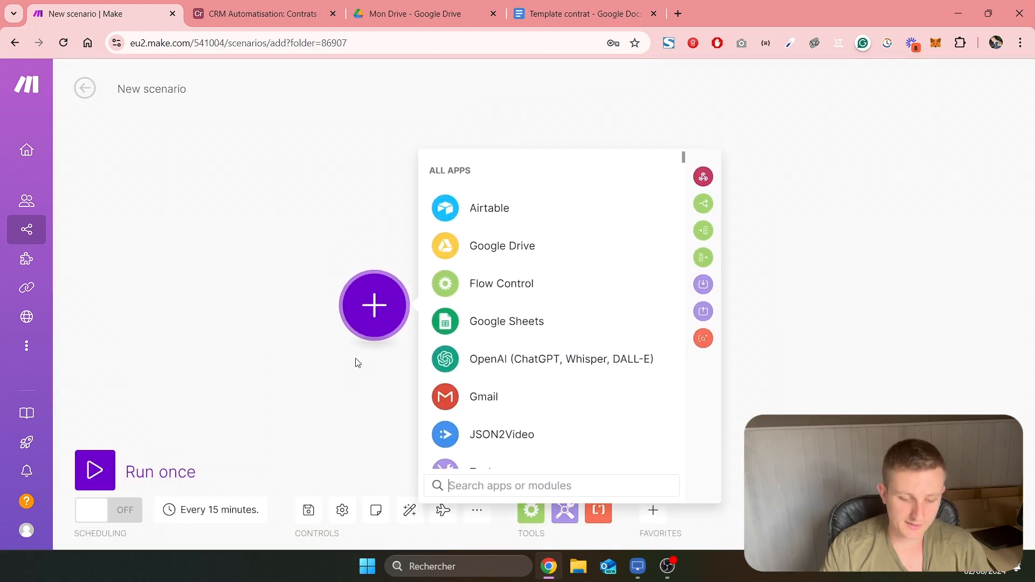
{"action": "left_click", "coordinate": [485, 213]}
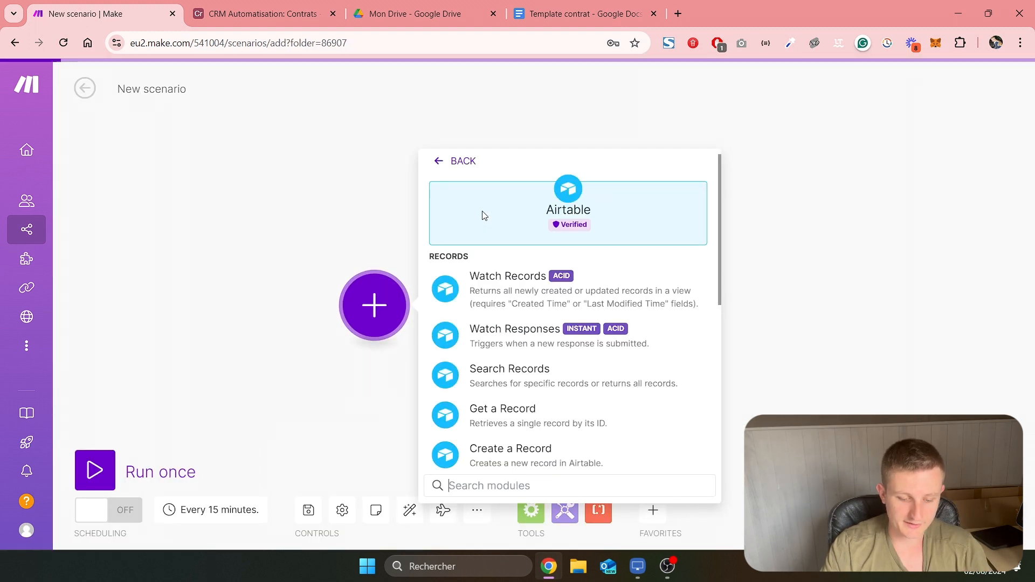
{"action": "left_click", "coordinate": [509, 339]}
Create a webhook named Mon CRM Webhook for the Watch Responses trigger
{"action": "left_click", "coordinate": [538, 303]}
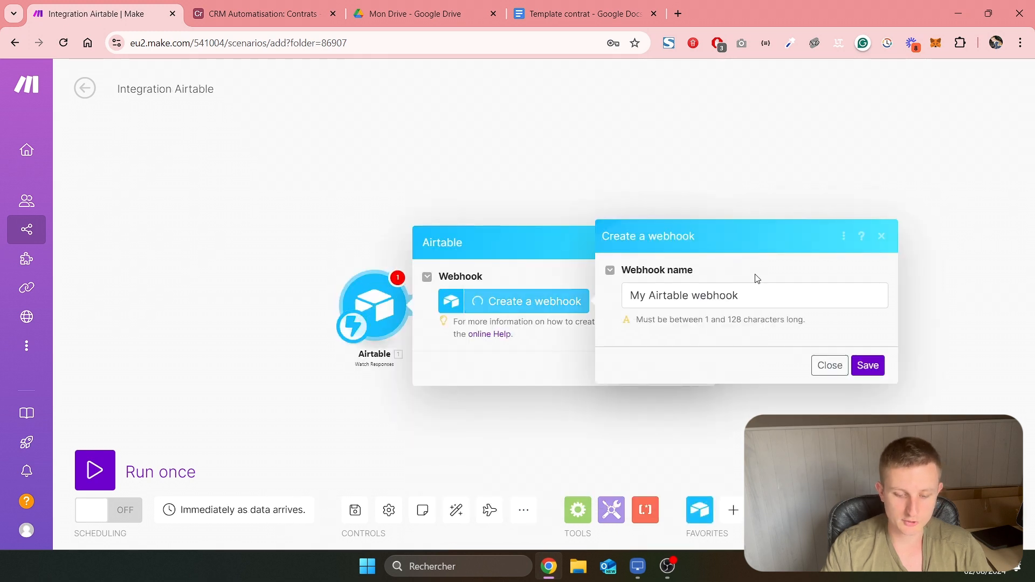
{"action": "triple_click", "coordinate": [753, 295]}
{"action": "type", "text": "Mon CRM Webhook"}
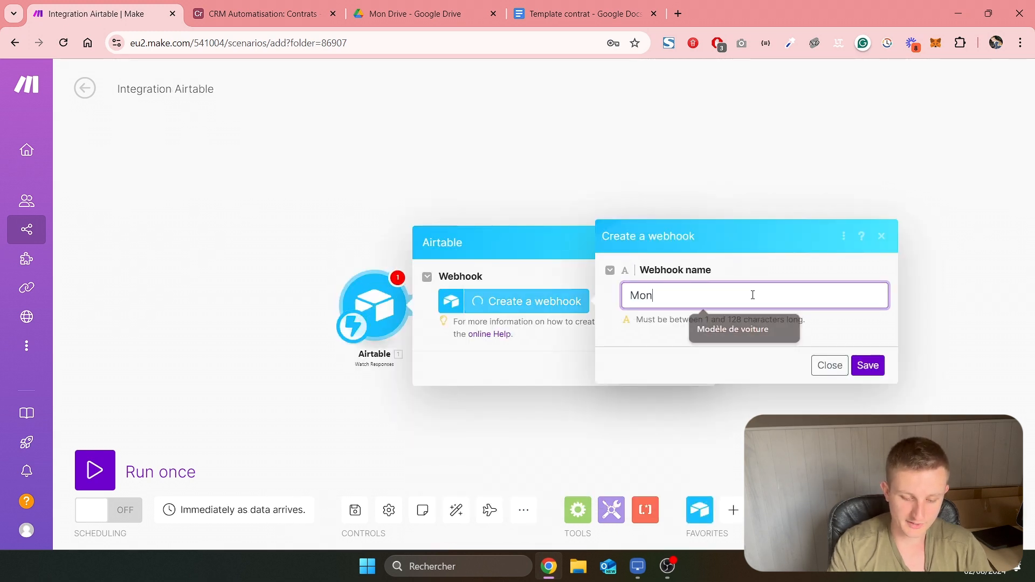
{"action": "left_click", "coordinate": [868, 366]}
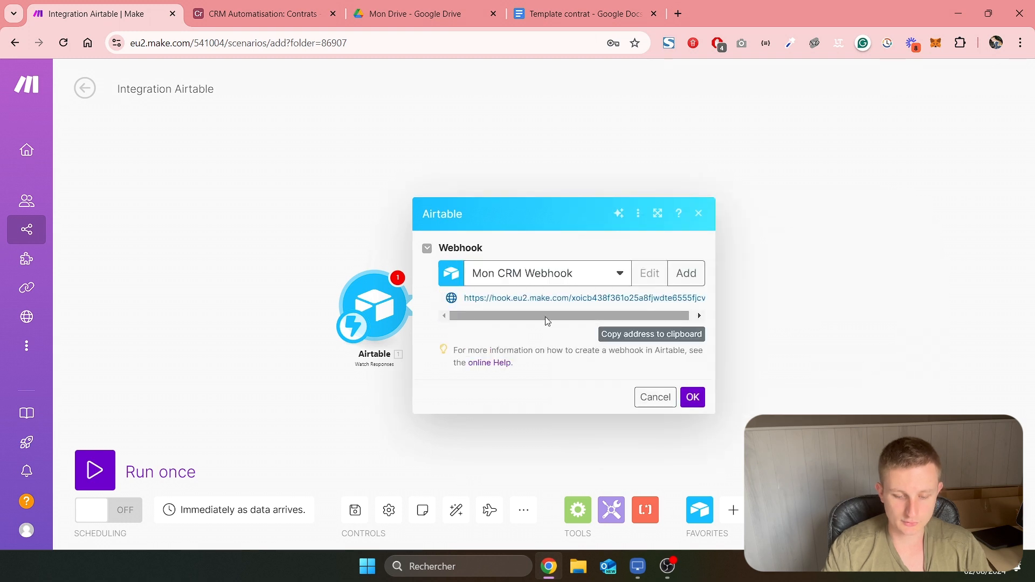
Copy the webhook's address and paste it into the empty URL string of the fetch call in the Airtable script
{"action": "left_click", "coordinate": [634, 335]}
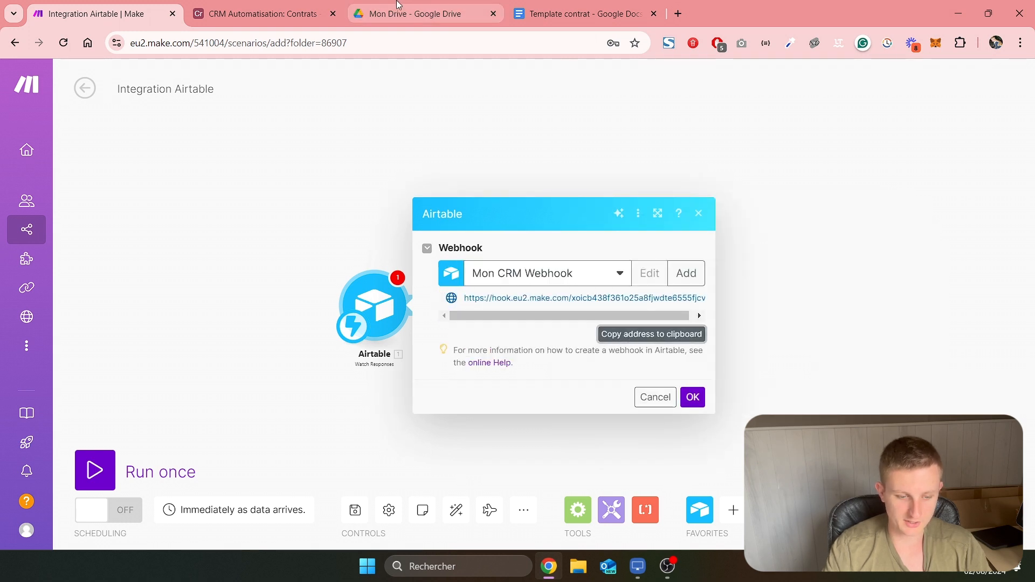
{"action": "left_click", "coordinate": [259, 13]}
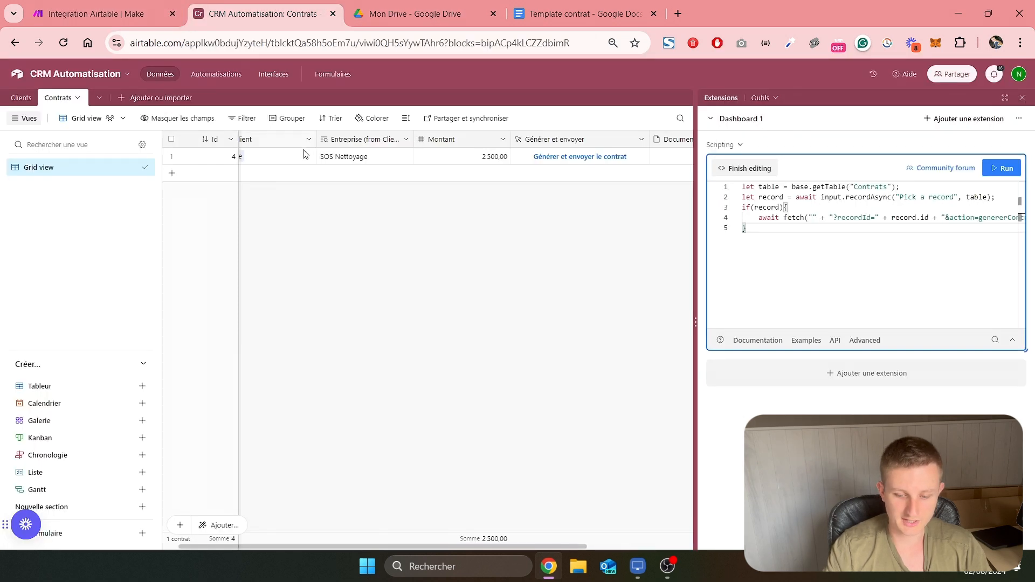
{"action": "left_click", "coordinate": [812, 217]}
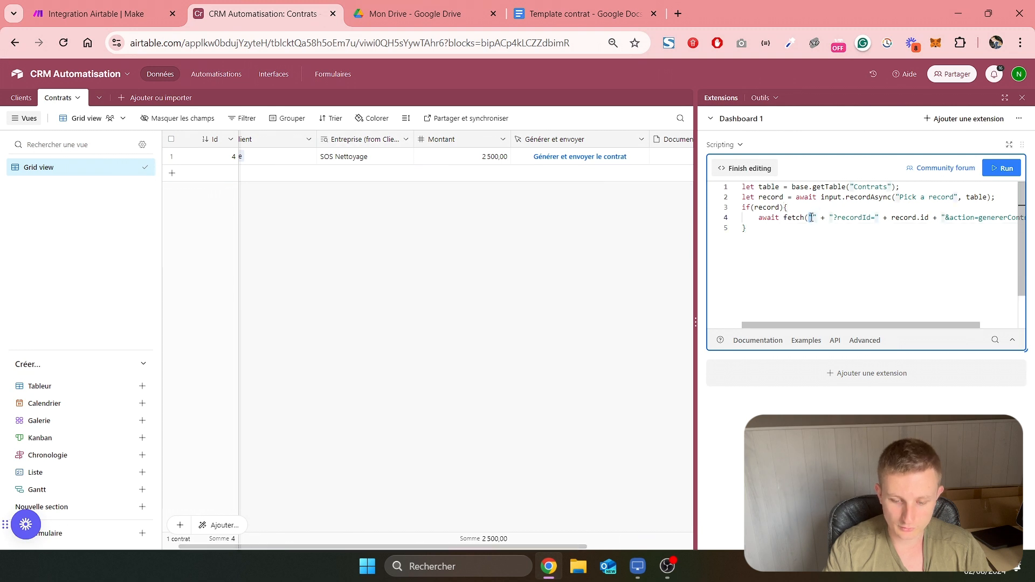
{"action": "key", "text": "ctrl+v"}
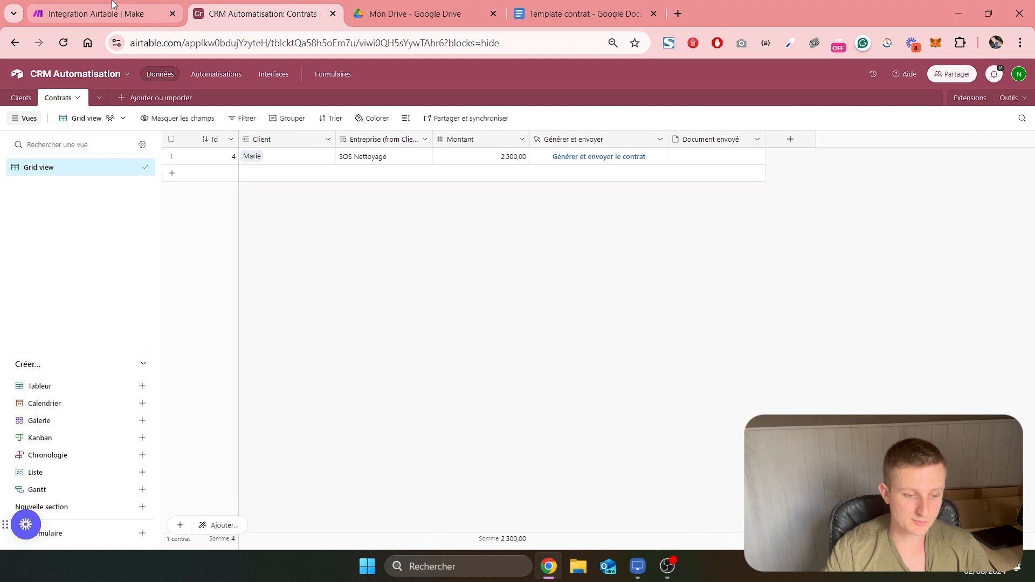
Confirm the webhook module in Make and test one scenario run using the contract's Générer et envoyer le contrat button in Airtable
{"action": "left_click", "coordinate": [113, 6]}
{"action": "left_click", "coordinate": [688, 394]}
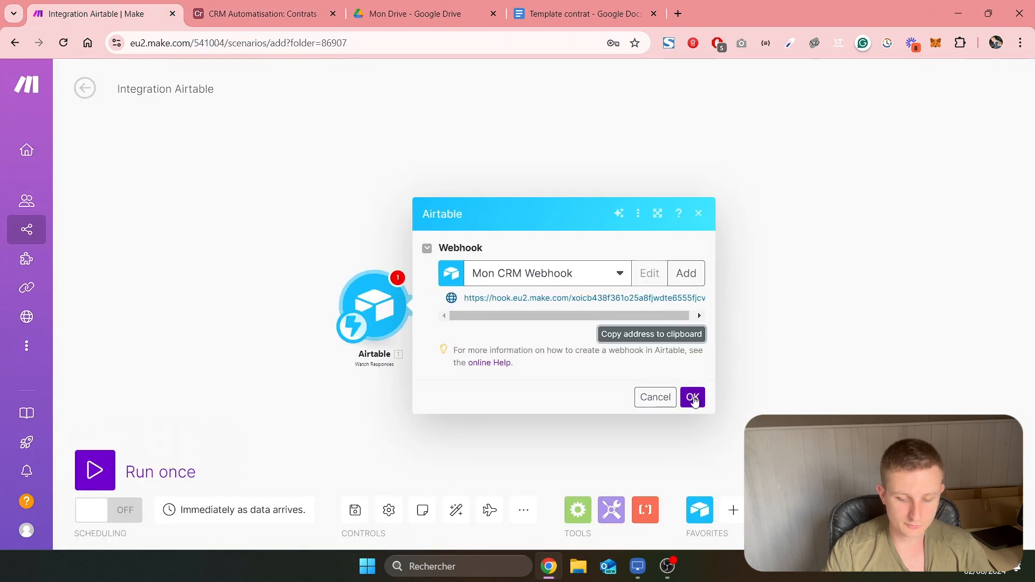
{"action": "left_click", "coordinate": [97, 474]}
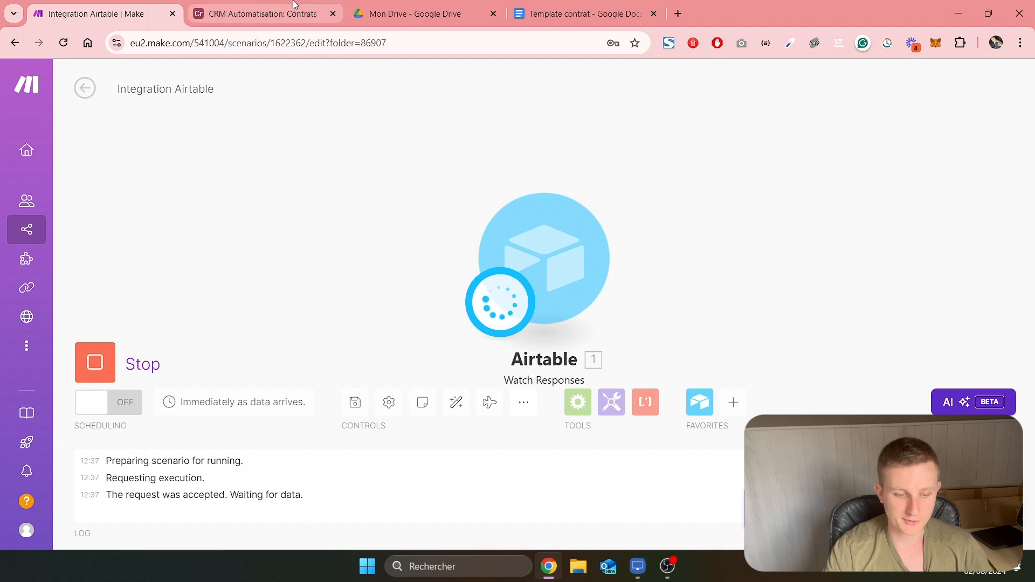
{"action": "left_click", "coordinate": [259, 13]}
{"action": "left_click", "coordinate": [599, 157]}
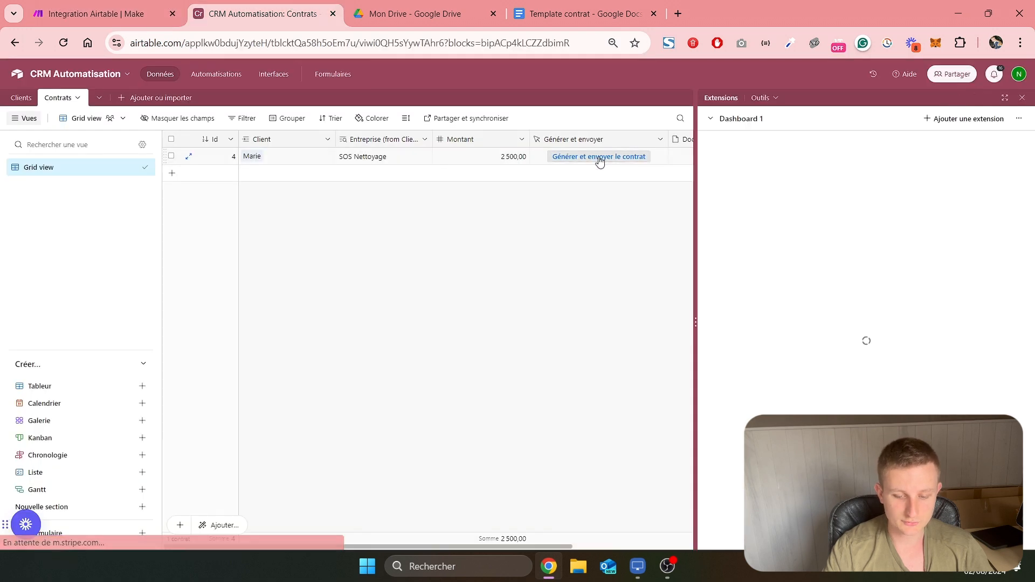
Inspect the recordId and action values in the Watch Responses output in Make, comparing them with the contract record in Airtable
{"action": "left_click", "coordinate": [97, 14]}
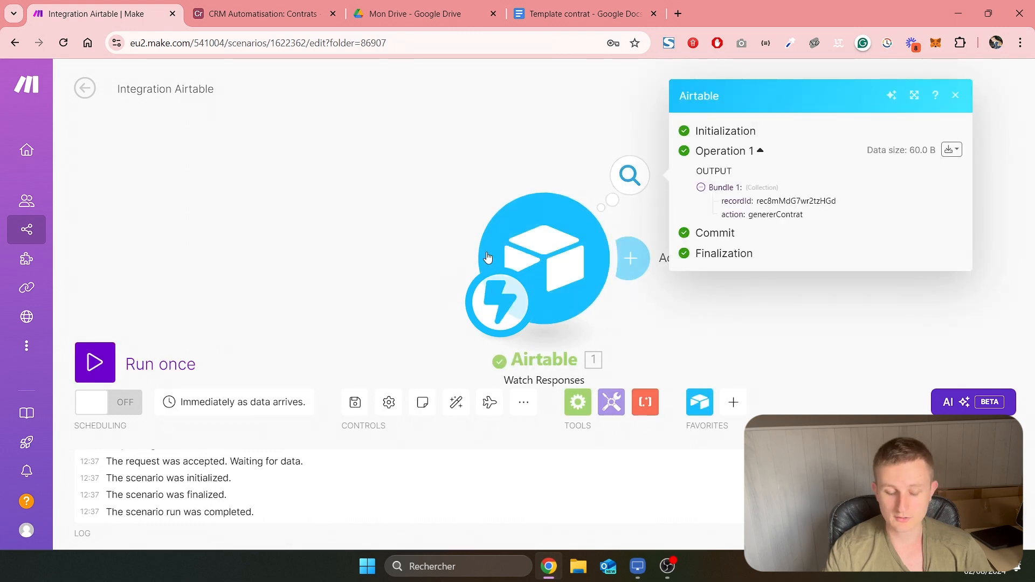
{"action": "left_click_drag", "start_coordinate": [494, 214], "coordinate": [392, 164]}
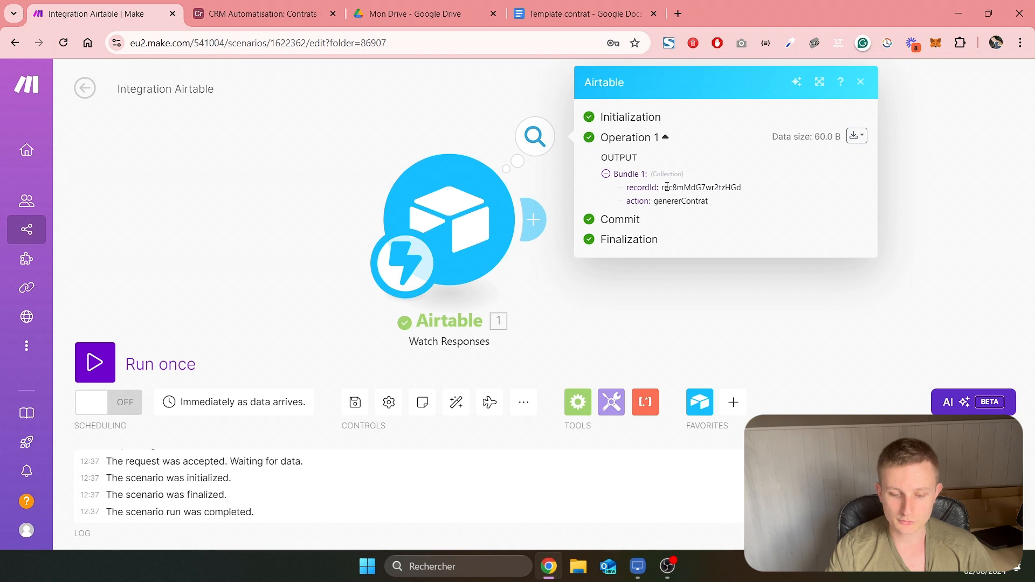
{"action": "left_click_drag", "start_coordinate": [663, 189], "coordinate": [736, 186]}
{"action": "left_click", "coordinate": [262, 14]}
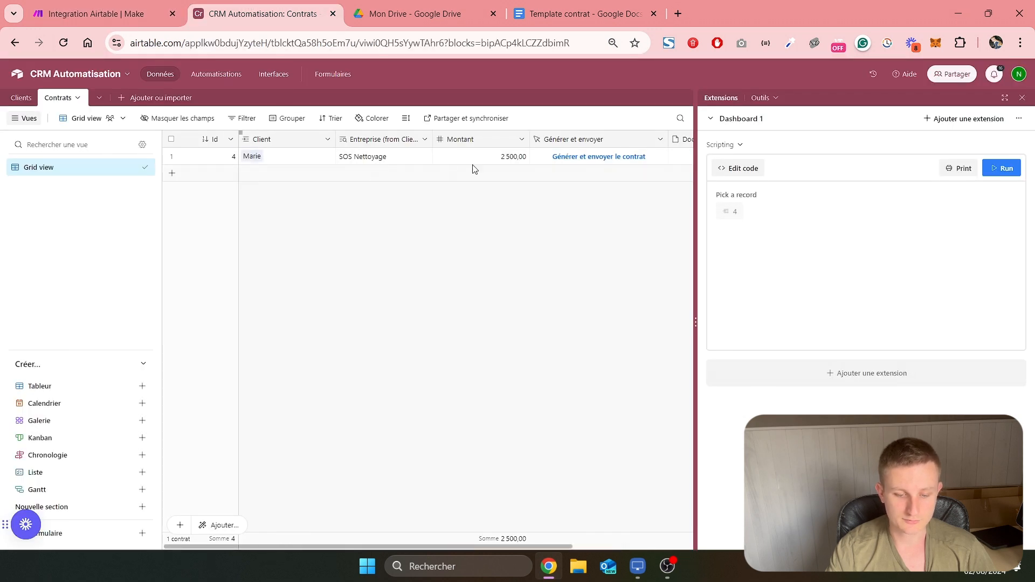
{"action": "left_click", "coordinate": [97, 14]}
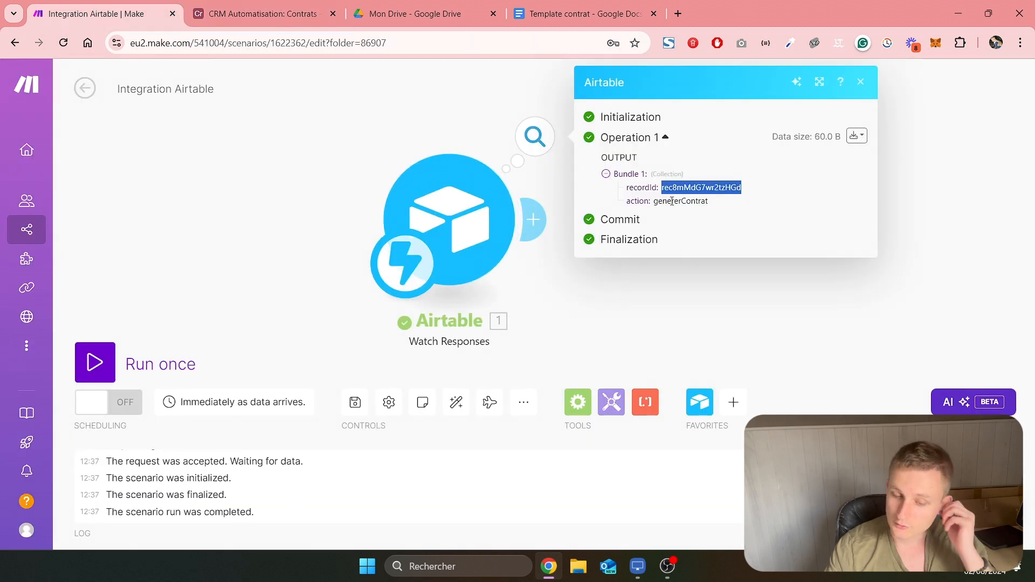
{"action": "left_click_drag", "start_coordinate": [659, 203], "coordinate": [710, 205]}
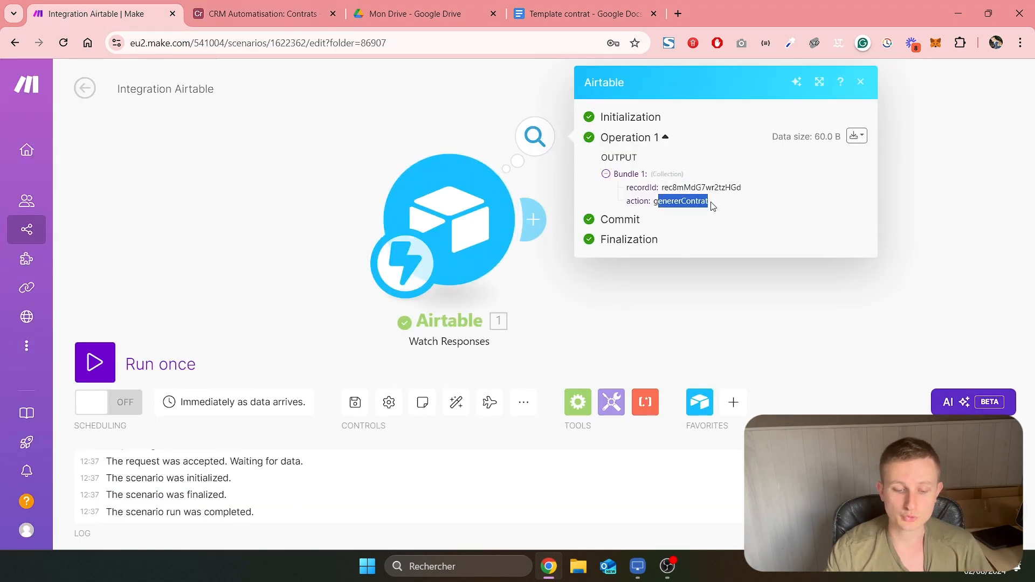
Add an Airtable Get a Record module after the Watch Responses trigger
{"action": "scroll", "coordinate": [575, 319], "scroll_direction": "down", "scroll_amount": 2}
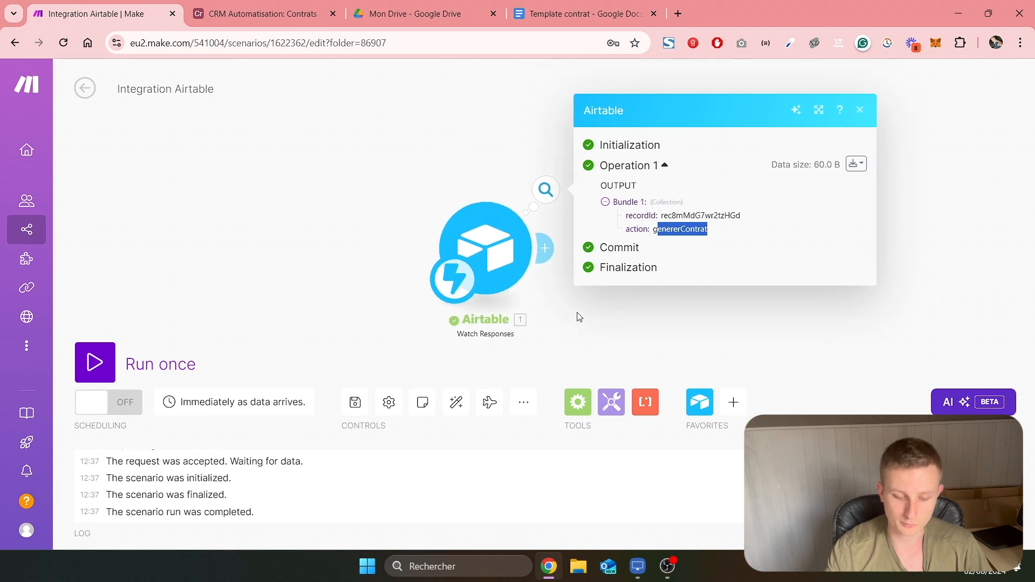
{"action": "left_click_drag", "start_coordinate": [592, 319], "coordinate": [483, 306]}
{"action": "left_click", "coordinate": [541, 311]}
{"action": "left_click", "coordinate": [441, 238]}
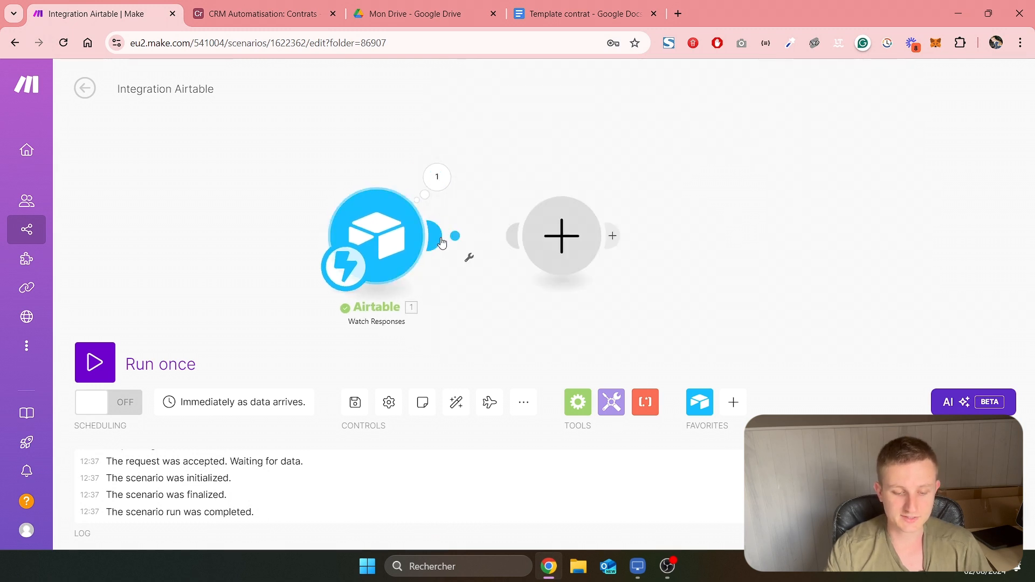
{"action": "type", "text": "airtable"}
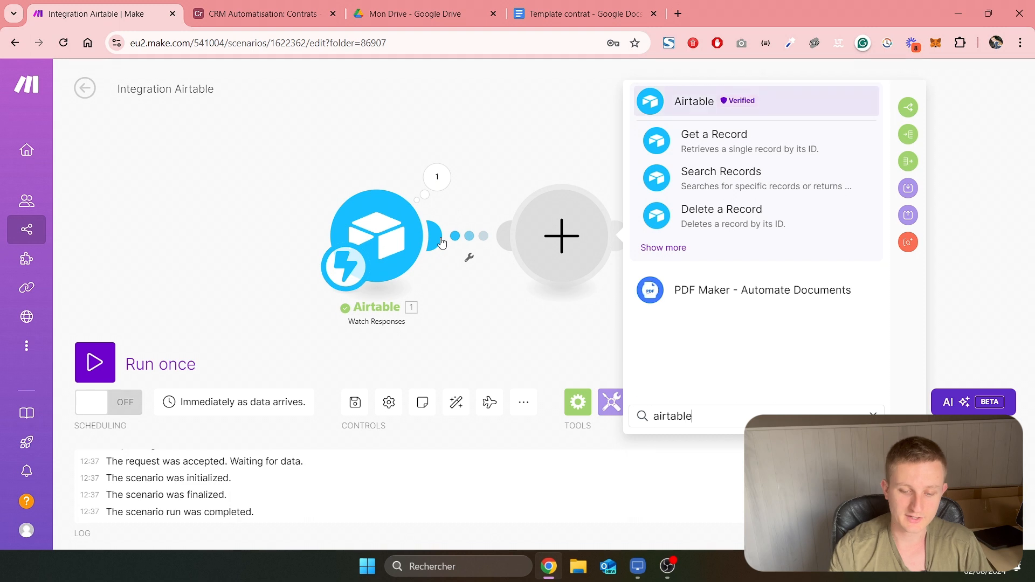
{"action": "left_click", "coordinate": [735, 150]}
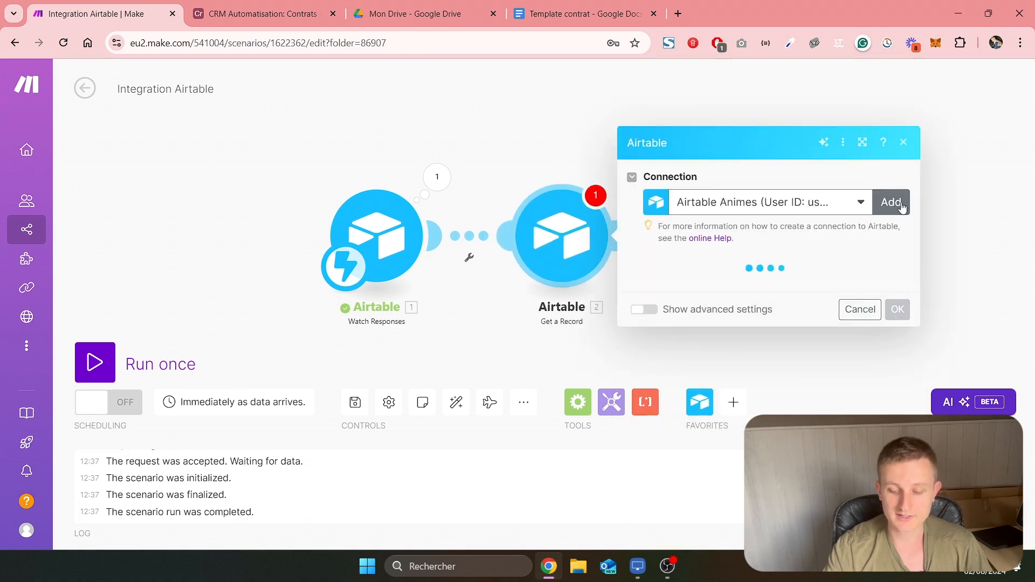
Create an Airtable OAuth connection named Connexion CRM for the Get a Record module
{"action": "left_click", "coordinate": [901, 206]}
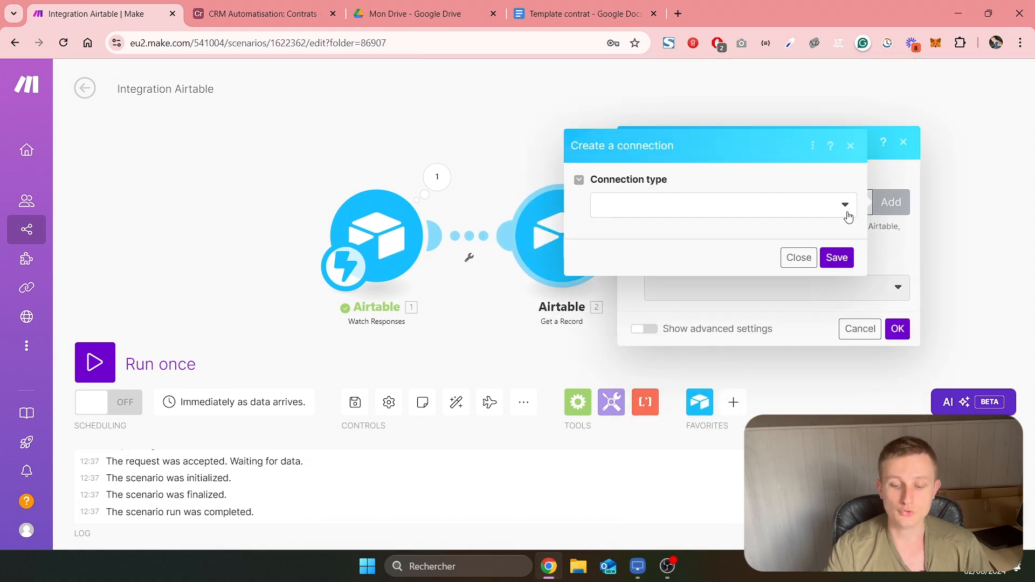
{"action": "left_click", "coordinate": [834, 212]}
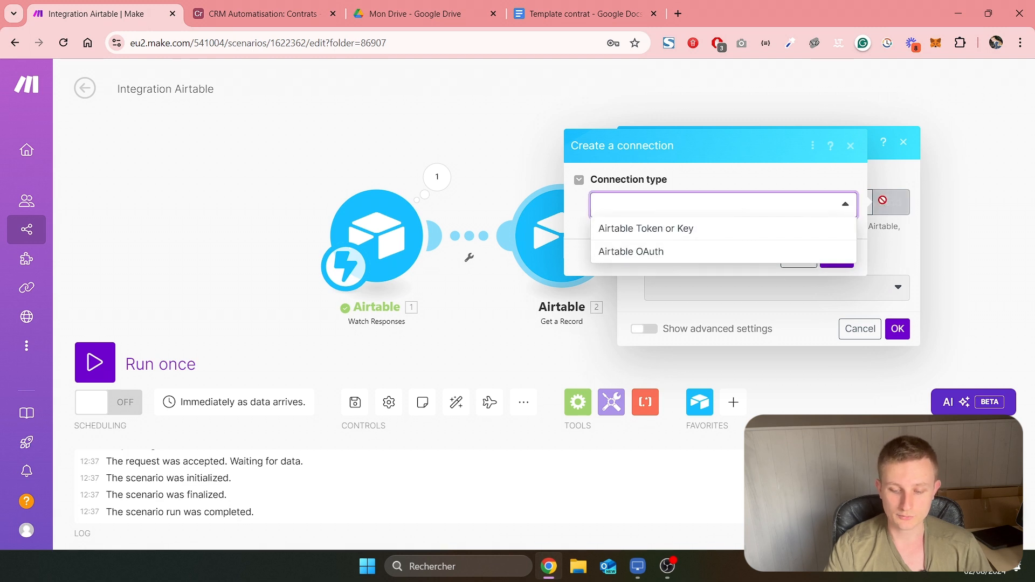
{"action": "left_click", "coordinate": [649, 253]}
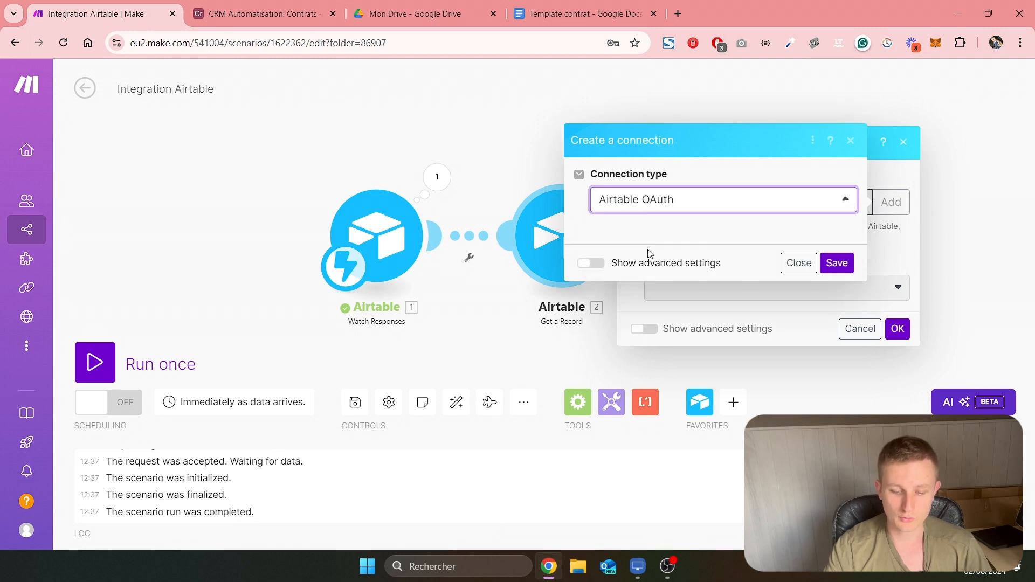
{"action": "type", "text": "M"}
{"action": "key", "text": "BackSpace"}
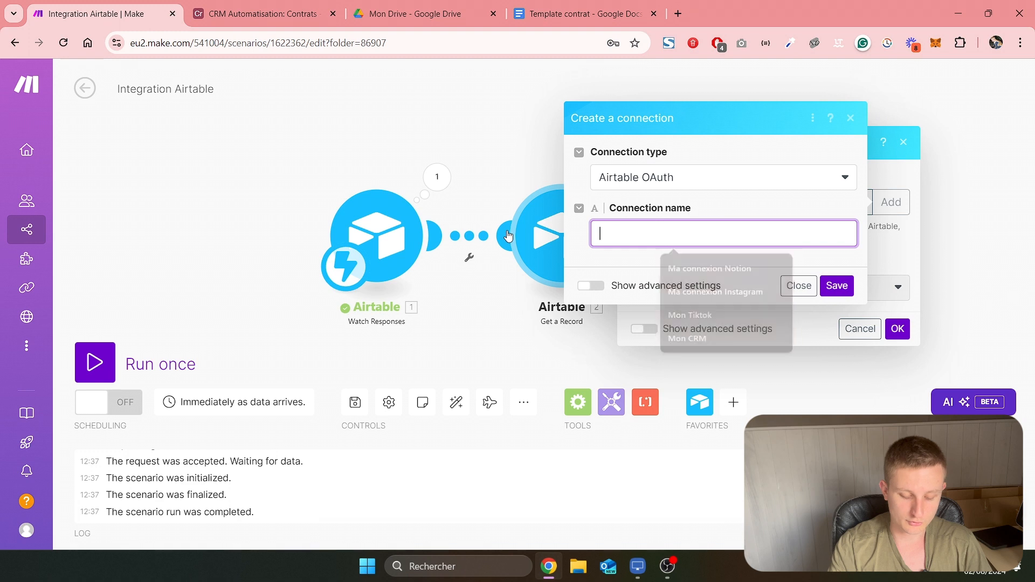
{"action": "type", "text": "Connexion CRM"}
{"action": "left_click", "coordinate": [839, 286]}
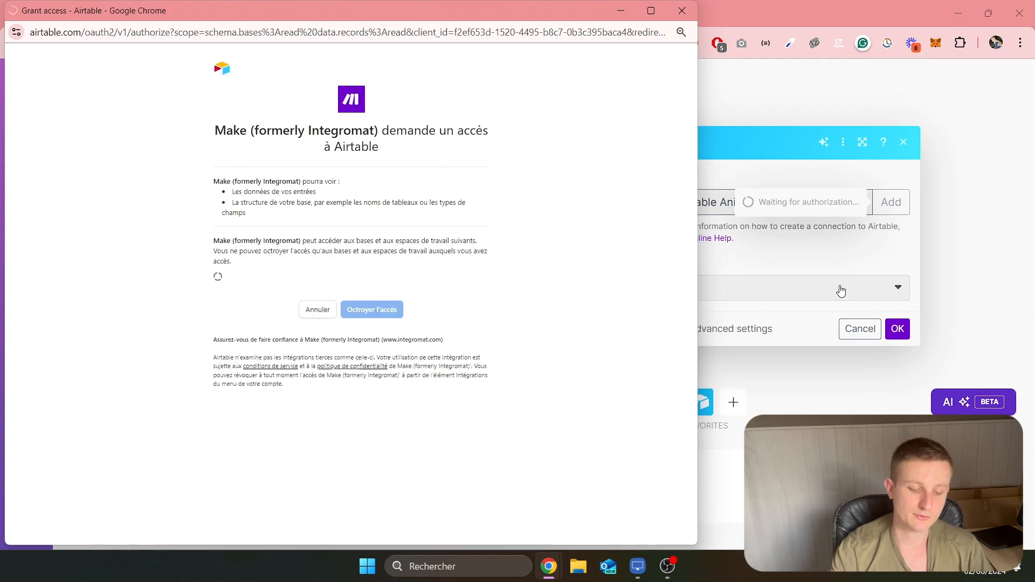
Grant Make access to the CRM Automatisation base in the Airtable authorization window
{"action": "left_click", "coordinate": [266, 279]}
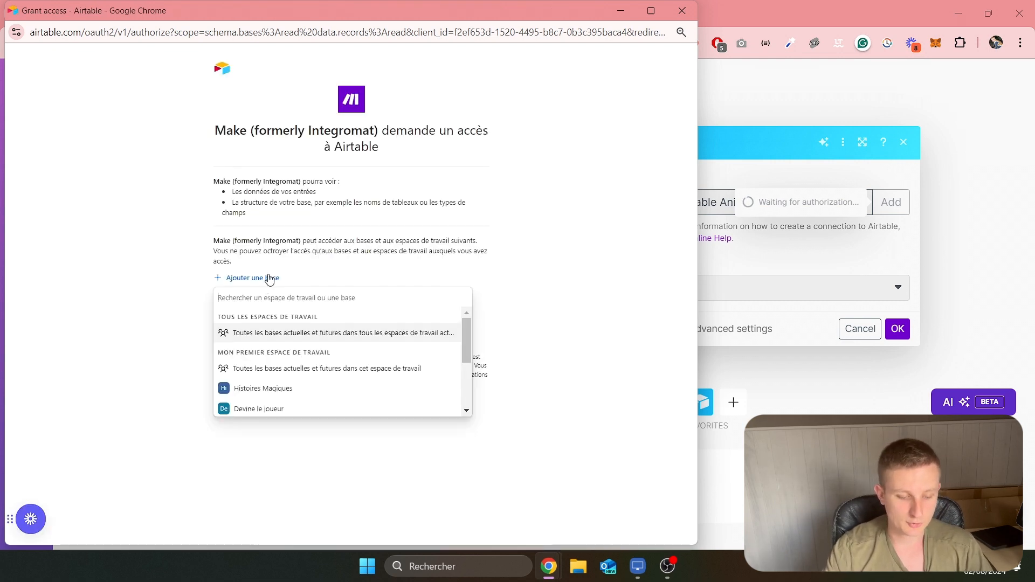
{"action": "scroll", "coordinate": [291, 366], "scroll_direction": "down", "scroll_amount": 3}
{"action": "left_click", "coordinate": [285, 405]}
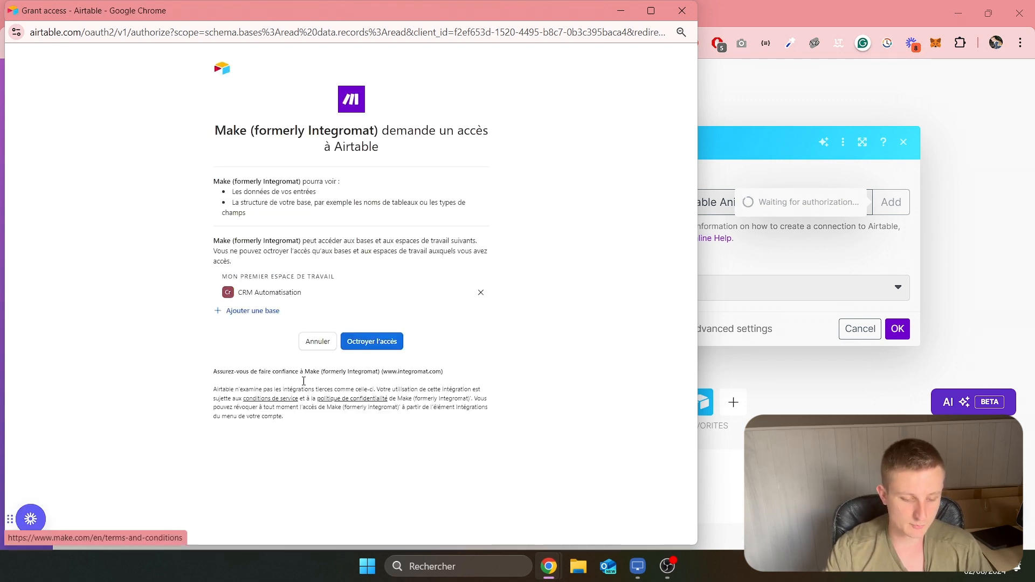
{"action": "left_click", "coordinate": [361, 343]}
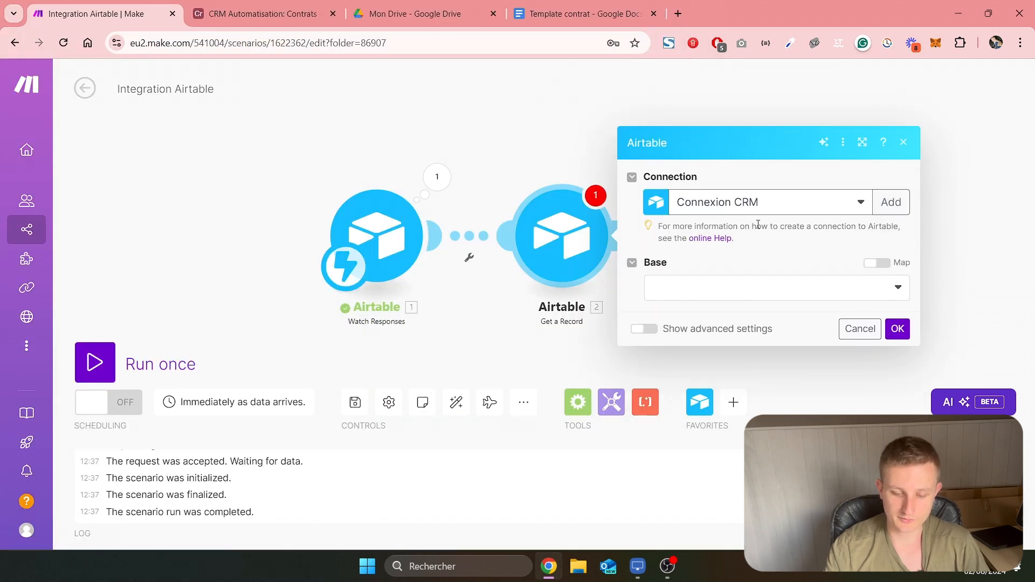
Configure the Get a Record module with base CRM Automatisation, table Contrats and the Watch Responses recordId as Record ID
{"action": "left_click", "coordinate": [754, 288]}
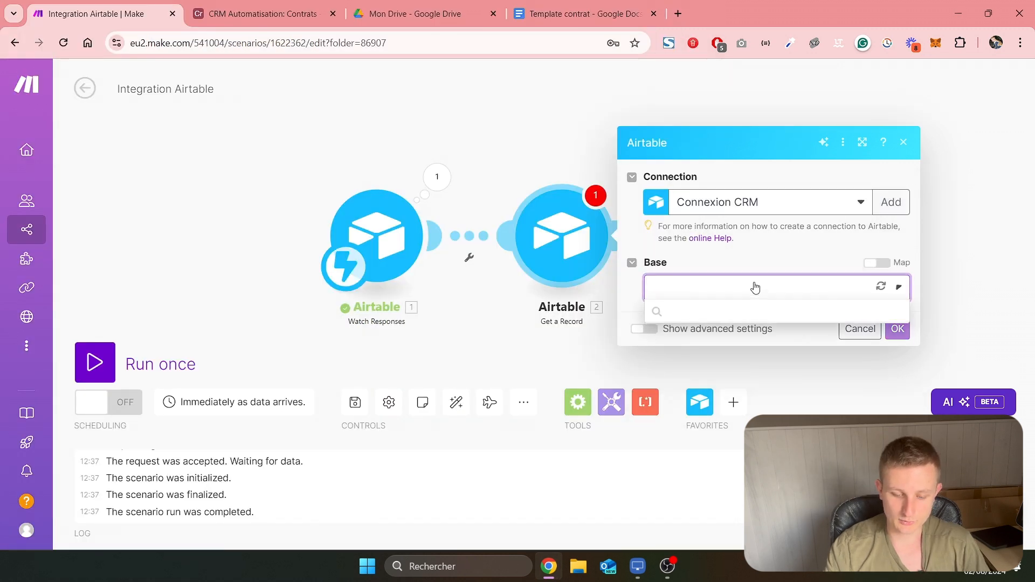
{"action": "left_click", "coordinate": [733, 309]}
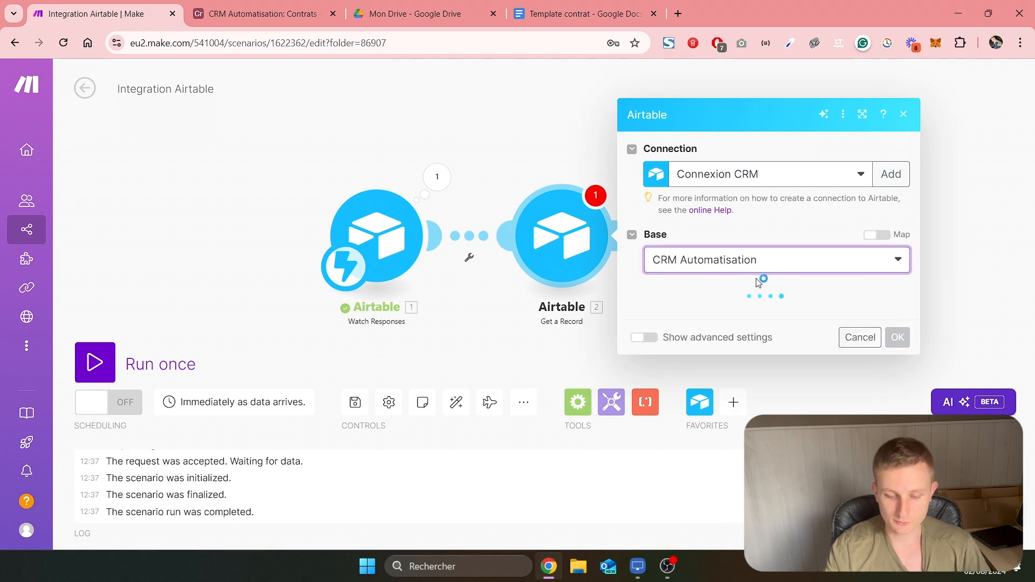
{"action": "left_click", "coordinate": [747, 318]}
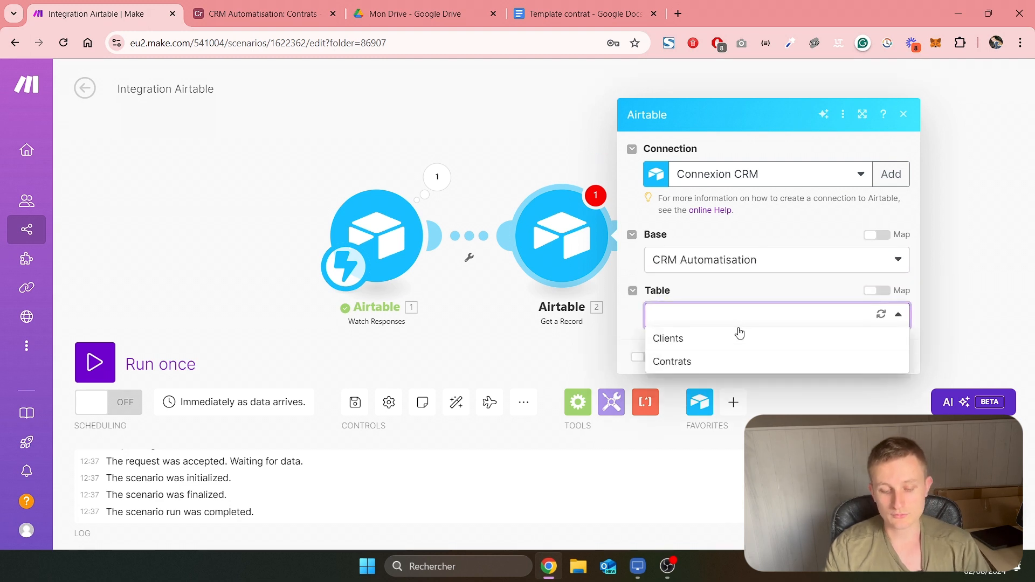
{"action": "left_click", "coordinate": [703, 363]}
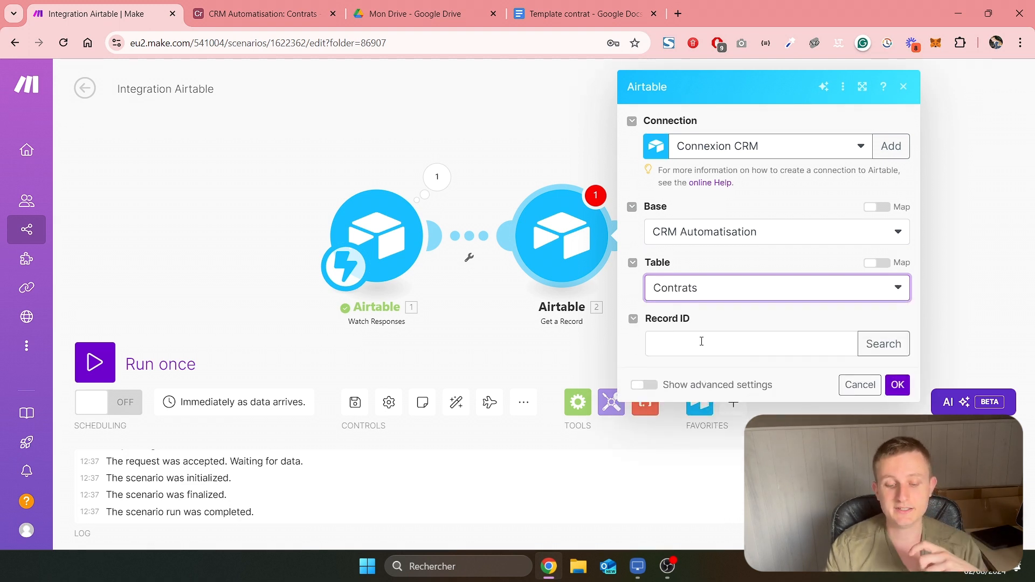
{"action": "left_click", "coordinate": [701, 341]}
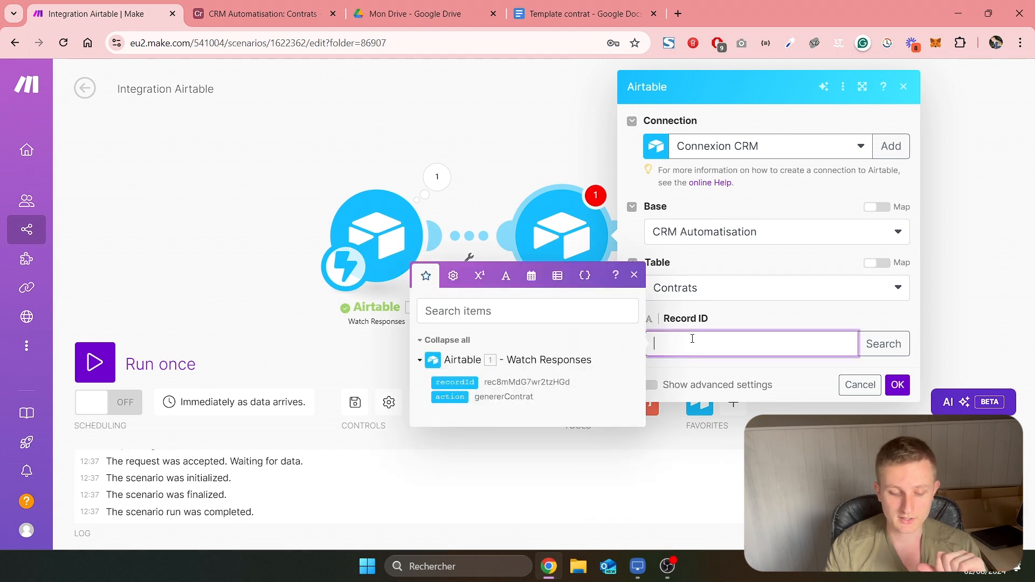
{"action": "left_click", "coordinate": [464, 383]}
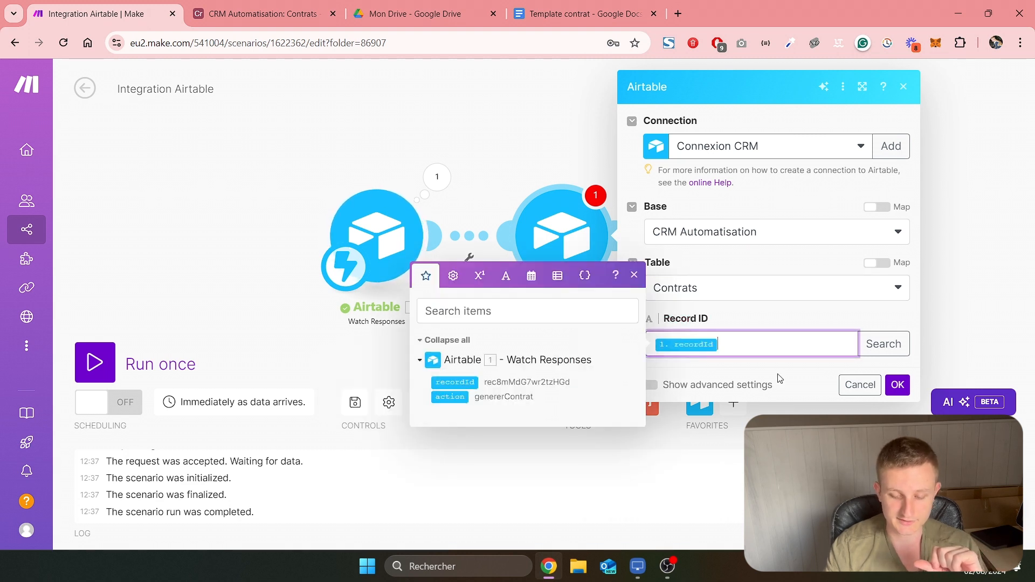
{"action": "left_click", "coordinate": [898, 385]}
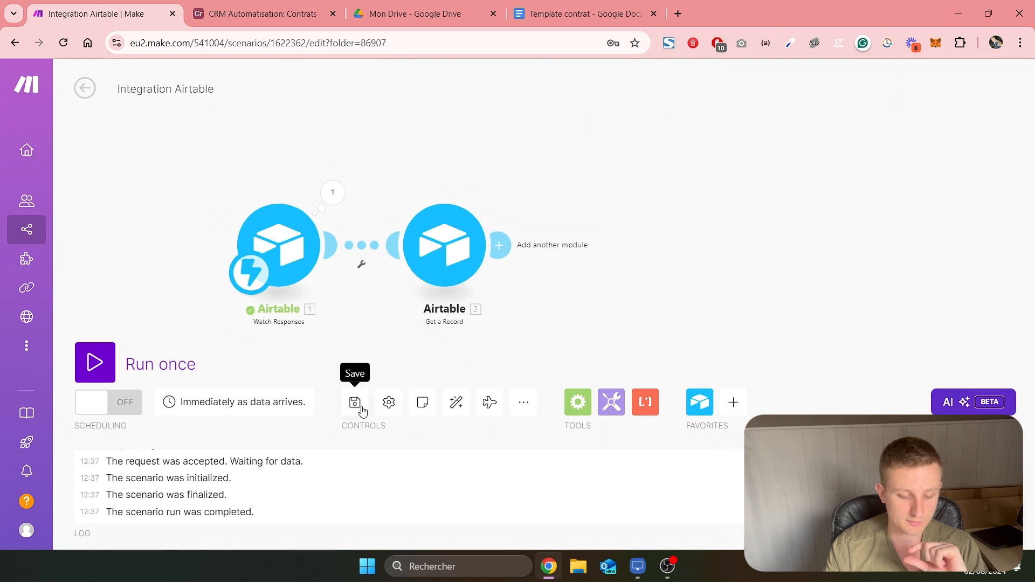
Run the scenario once and trigger it from the contract record in Airtable with Générer et envoyer le contrat
{"action": "left_click", "coordinate": [96, 363]}
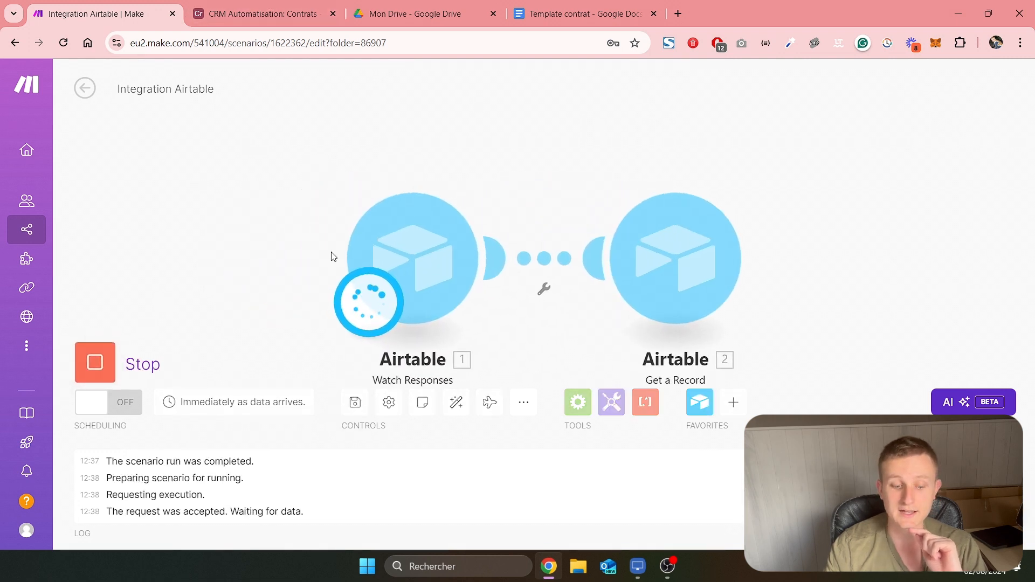
{"action": "left_click", "coordinate": [254, 13]}
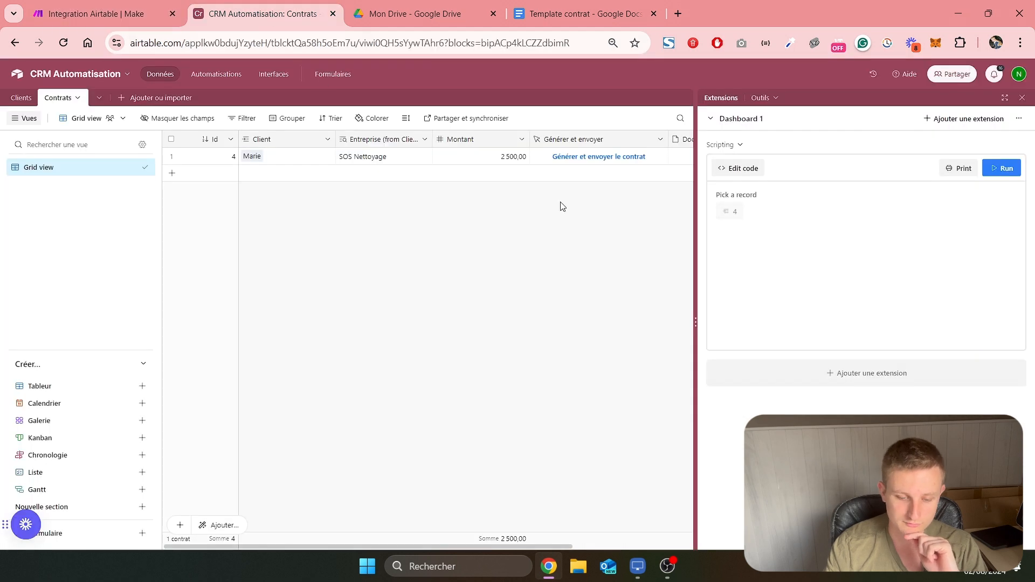
{"action": "left_click", "coordinate": [597, 162]}
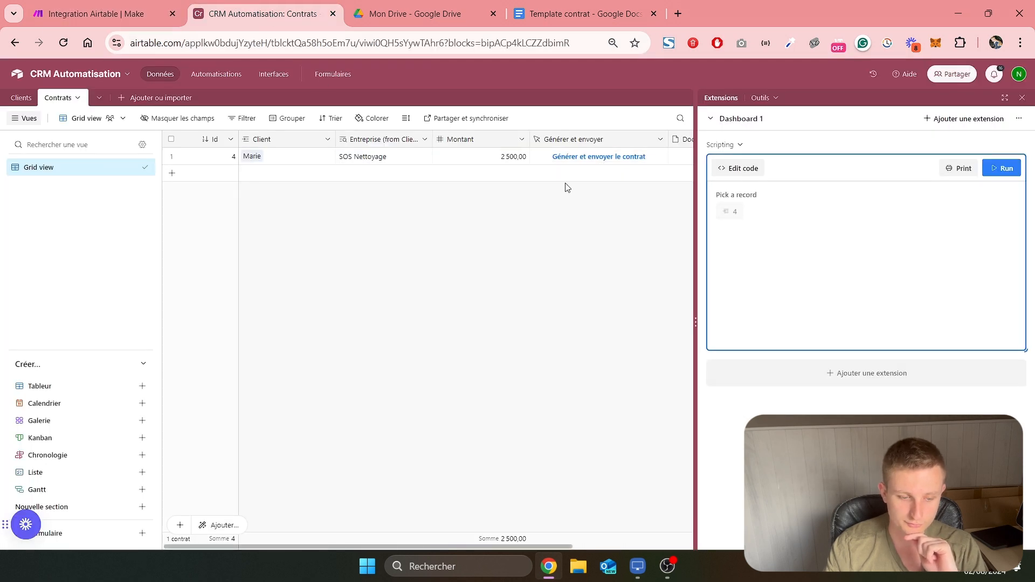
{"action": "key", "text": "ctrl+Page_Up"}
Examine the Get a Record output in Make, checking the Montant, Client and Générer et envoyer fields
{"action": "left_click", "coordinate": [761, 174]}
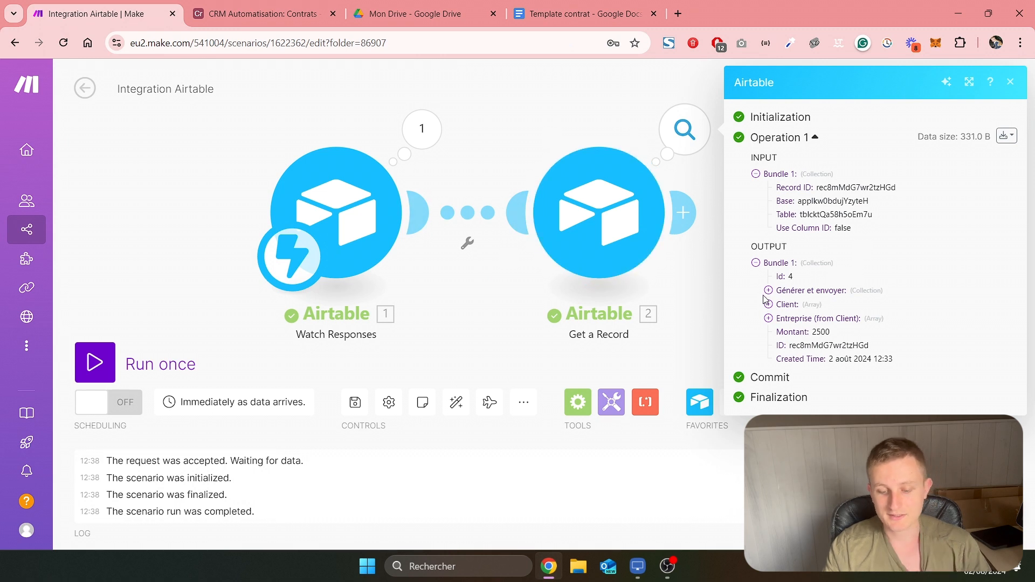
{"action": "double_click", "coordinate": [817, 333]}
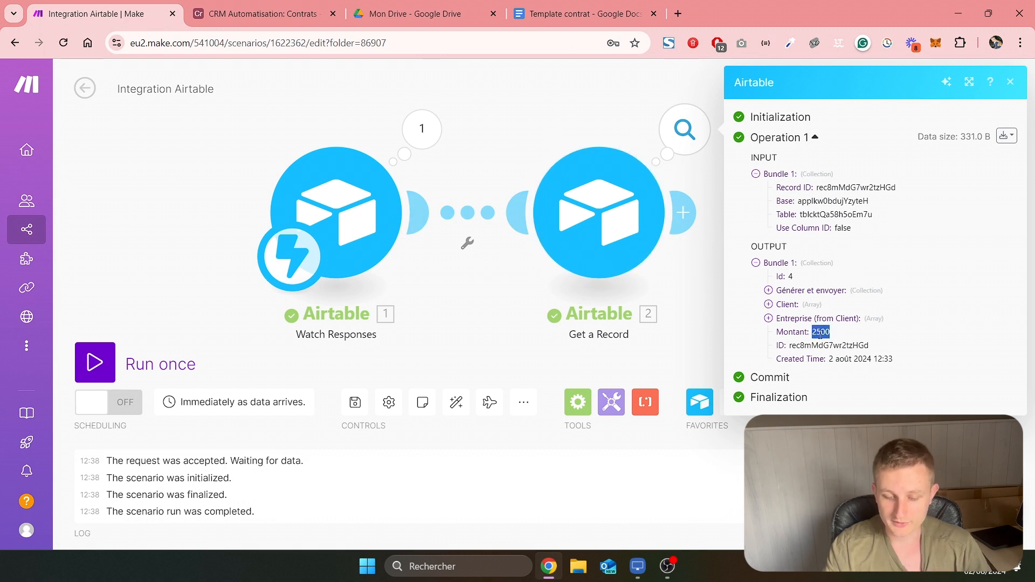
{"action": "left_click", "coordinate": [768, 305]}
{"action": "left_click_drag", "start_coordinate": [798, 318], "coordinate": [850, 316]}
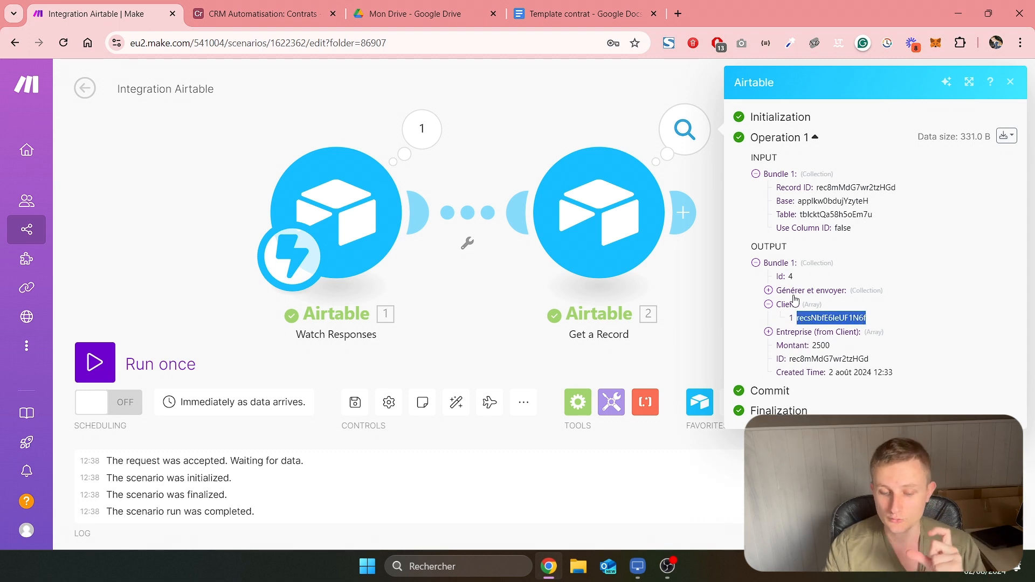
{"action": "left_click", "coordinate": [769, 291]}
{"action": "left_click", "coordinate": [768, 291]}
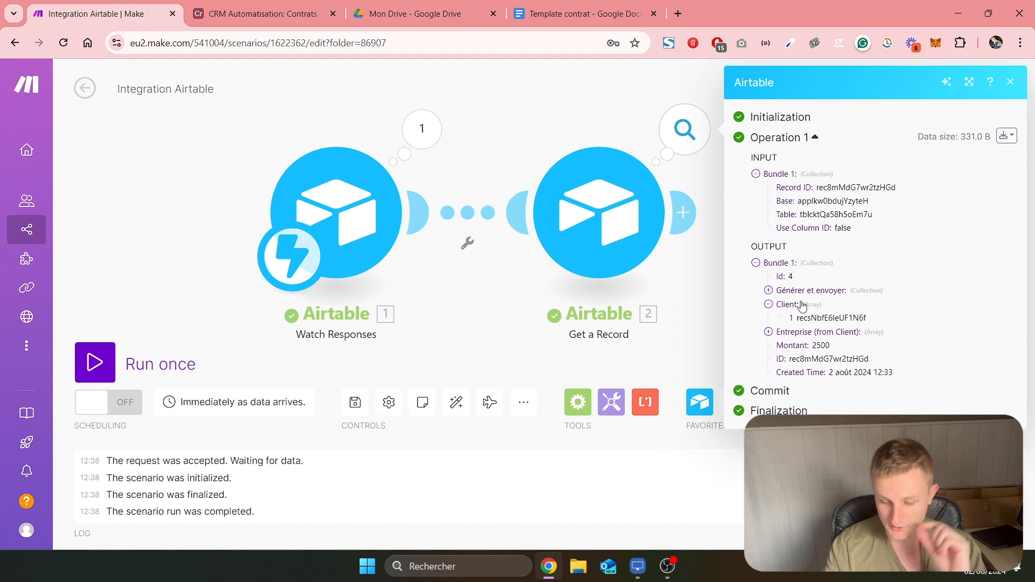
{"action": "left_click", "coordinate": [714, 303]}
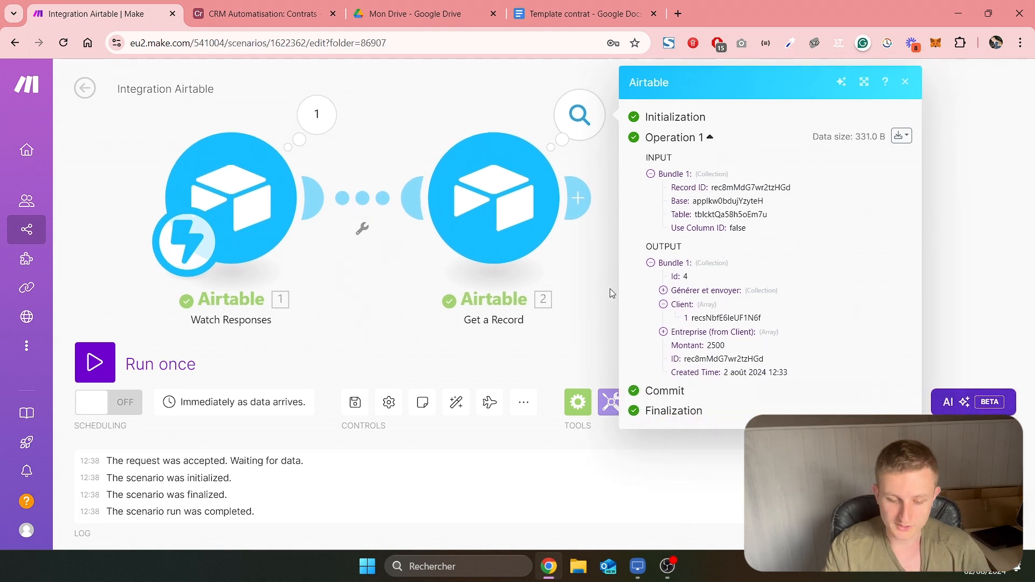
Add a second Airtable Get a Record module at the end of the scenario
{"action": "left_click", "coordinate": [470, 222]}
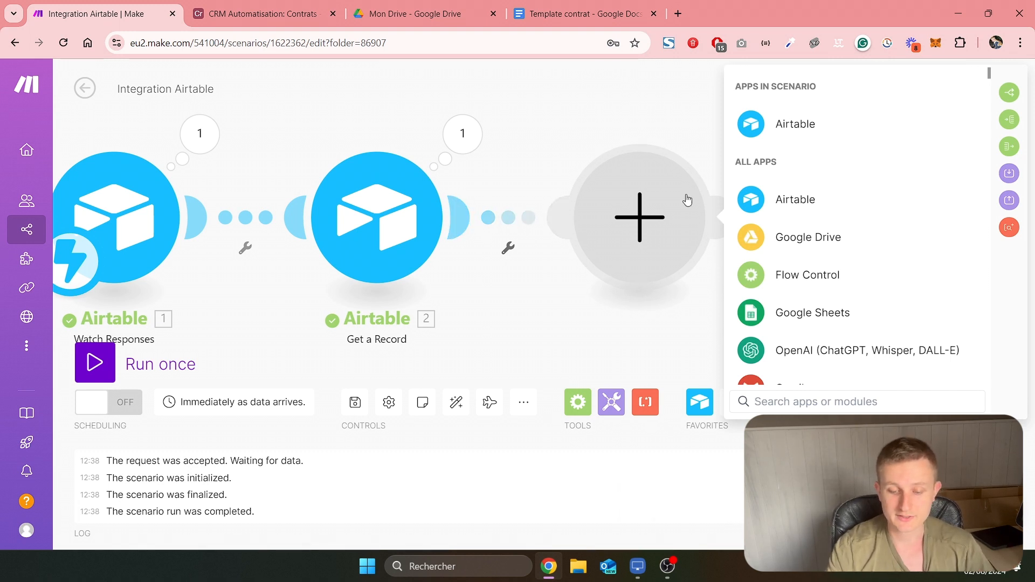
{"action": "left_click", "coordinate": [795, 199]}
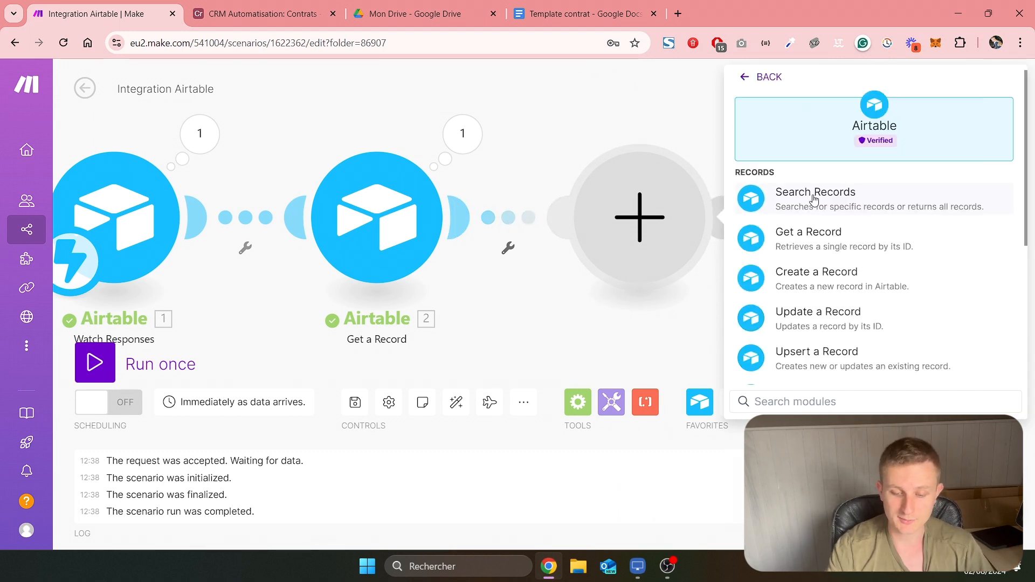
{"action": "left_click", "coordinate": [881, 239]}
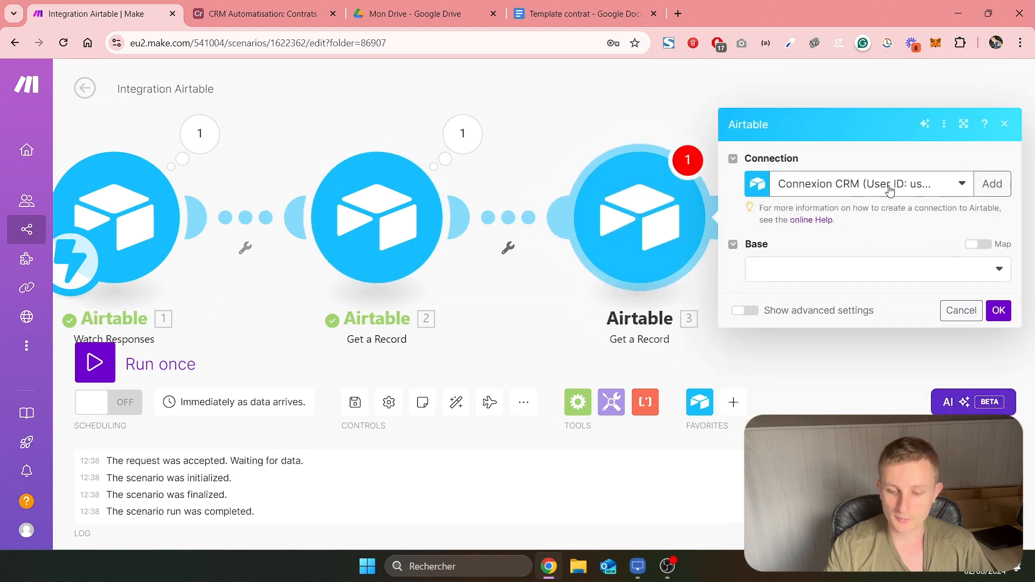
Configure the new Get a Record module with base CRM Automatisation, table Clients and the contract's Client[] item as Record ID
{"action": "left_click", "coordinate": [827, 275]}
{"action": "left_click", "coordinate": [830, 293]}
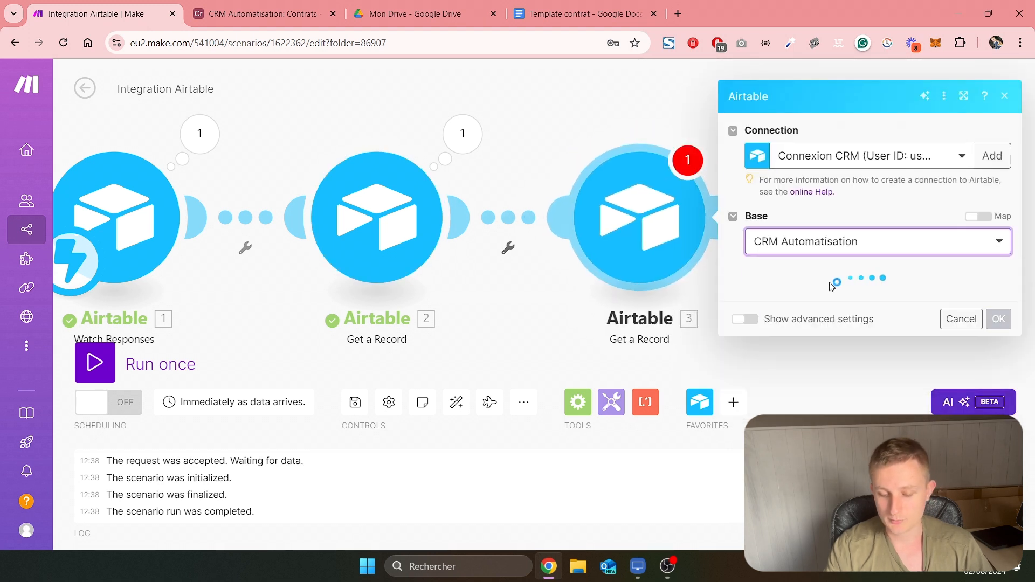
{"action": "left_click", "coordinate": [837, 295]}
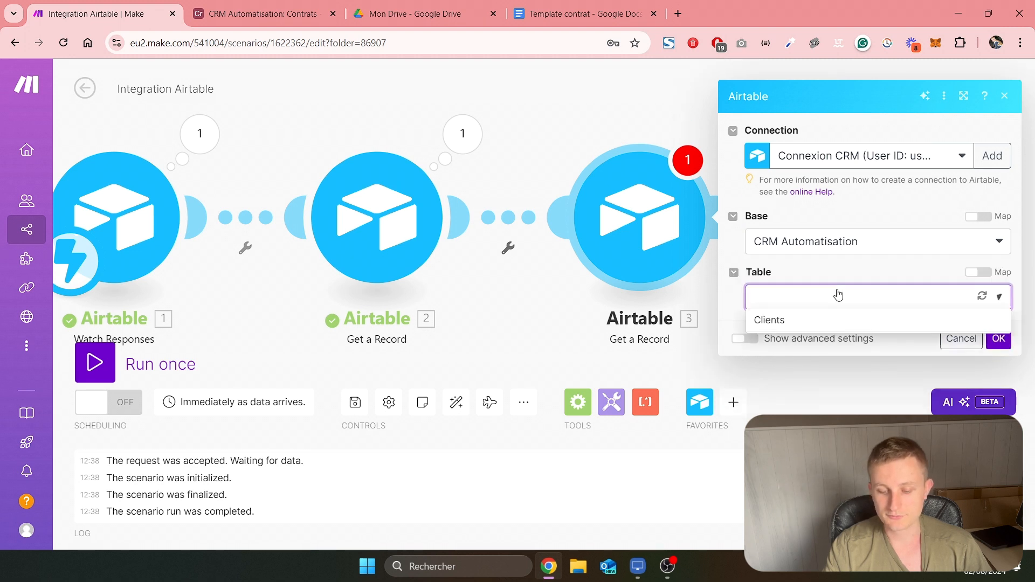
{"action": "left_click", "coordinate": [827, 321]}
{"action": "left_click", "coordinate": [822, 338]}
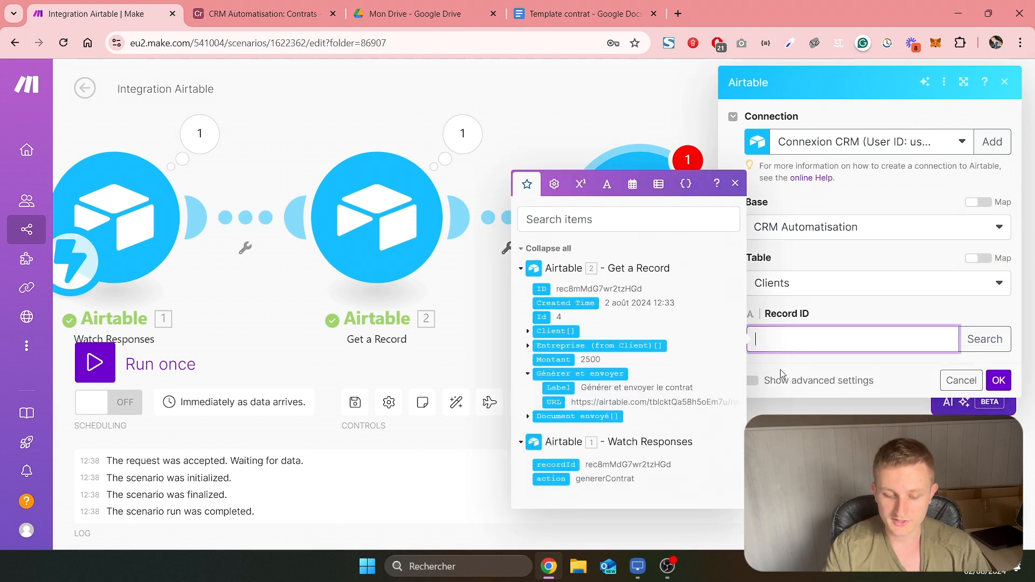
{"action": "left_click", "coordinate": [529, 332]}
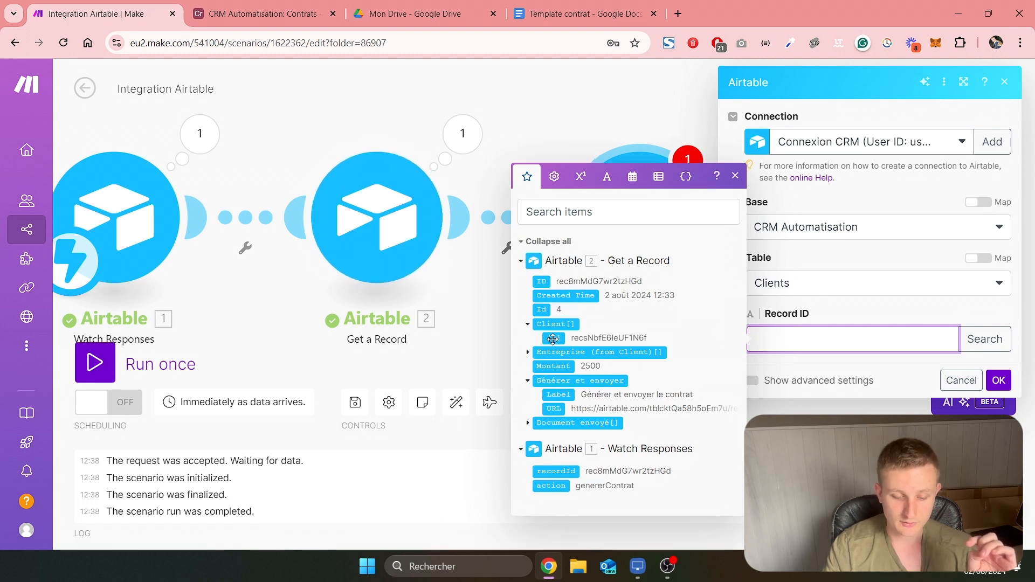
{"action": "left_click", "coordinate": [579, 340]}
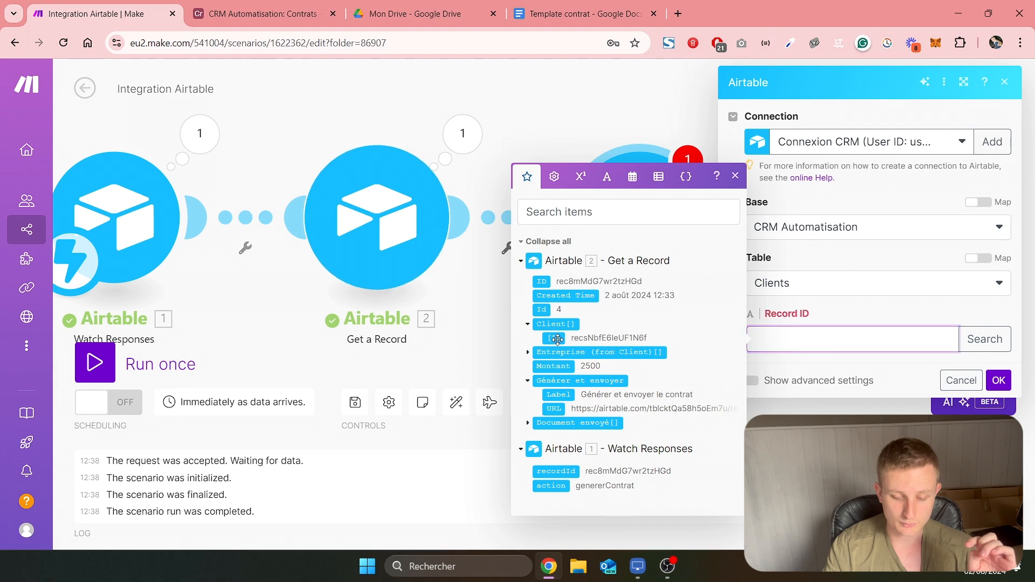
{"action": "left_click", "coordinate": [1005, 387]}
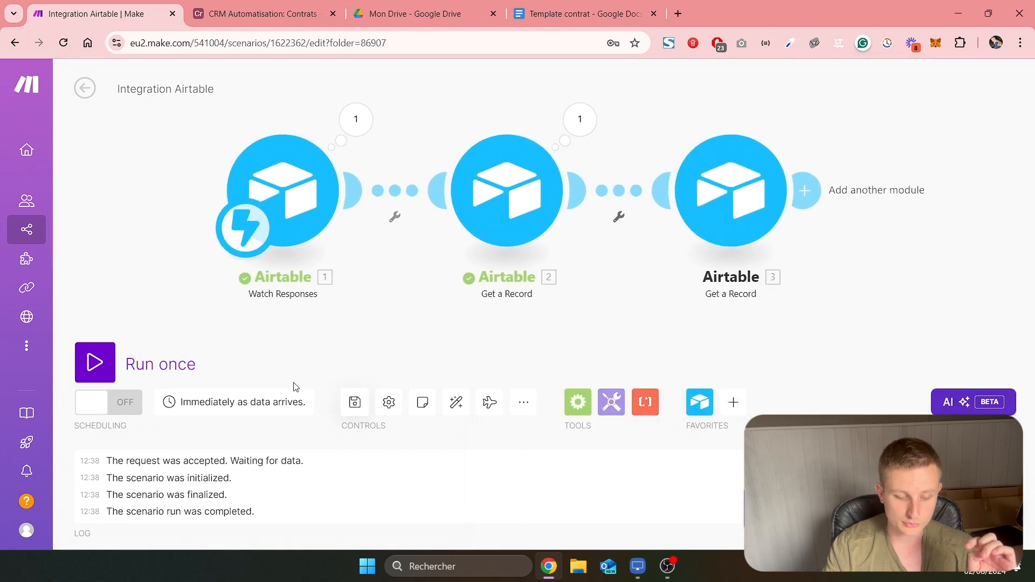
Run the three-module scenario once, trigger it with the contract's button in Airtable, and return to Make
{"action": "left_click", "coordinate": [94, 362]}
{"action": "left_click", "coordinate": [311, 4]}
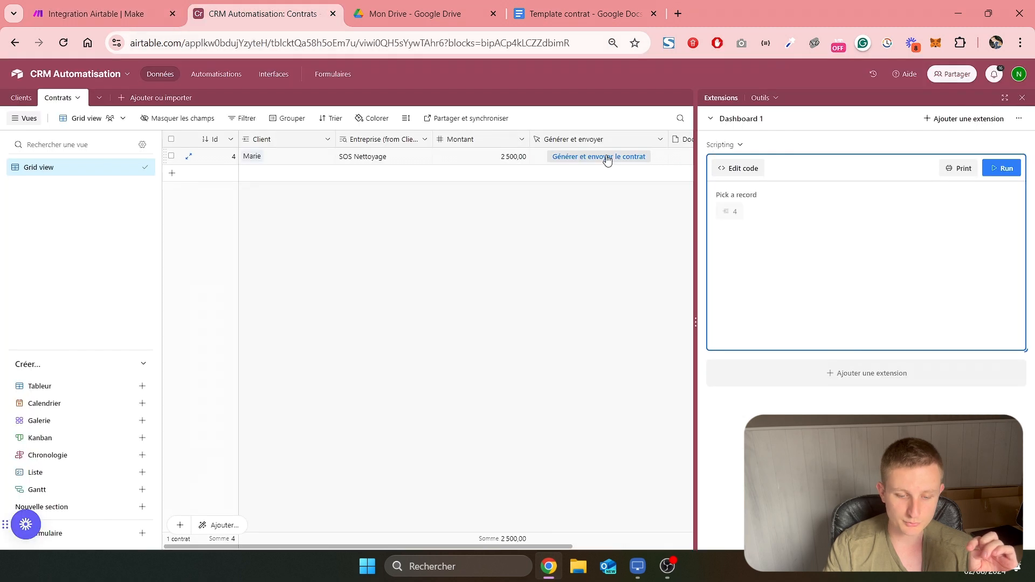
{"action": "left_click", "coordinate": [608, 157]}
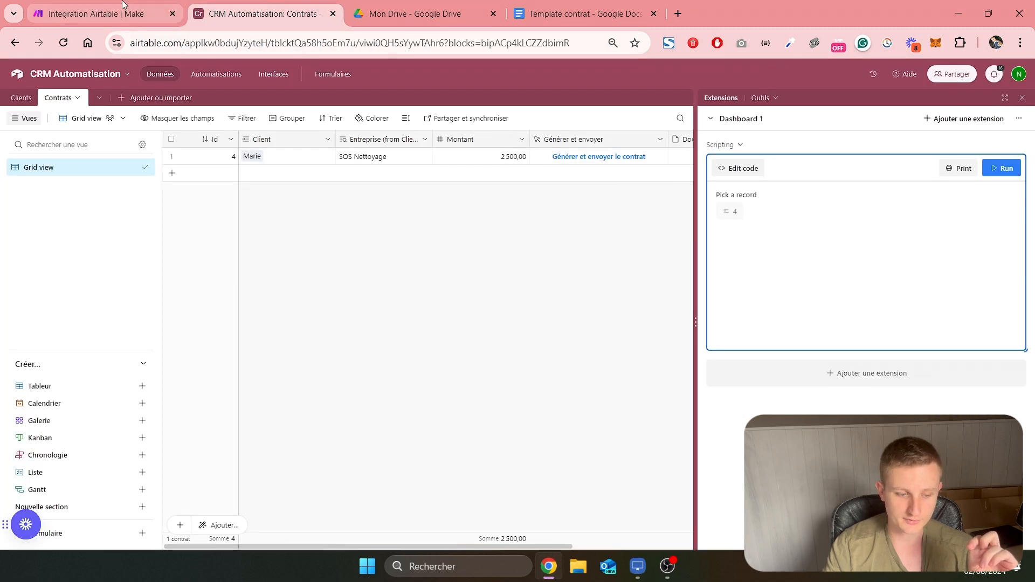
{"action": "left_click", "coordinate": [103, 13]}
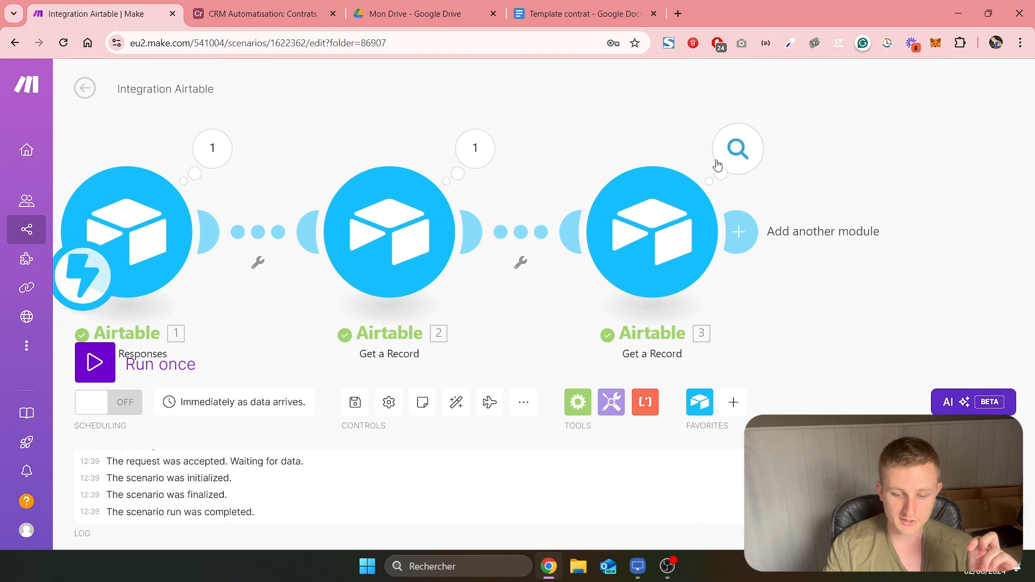
Examine the client fields returned by the last Get a Record module and the client placeholders in the Template contrat document
{"action": "left_click", "coordinate": [737, 149]}
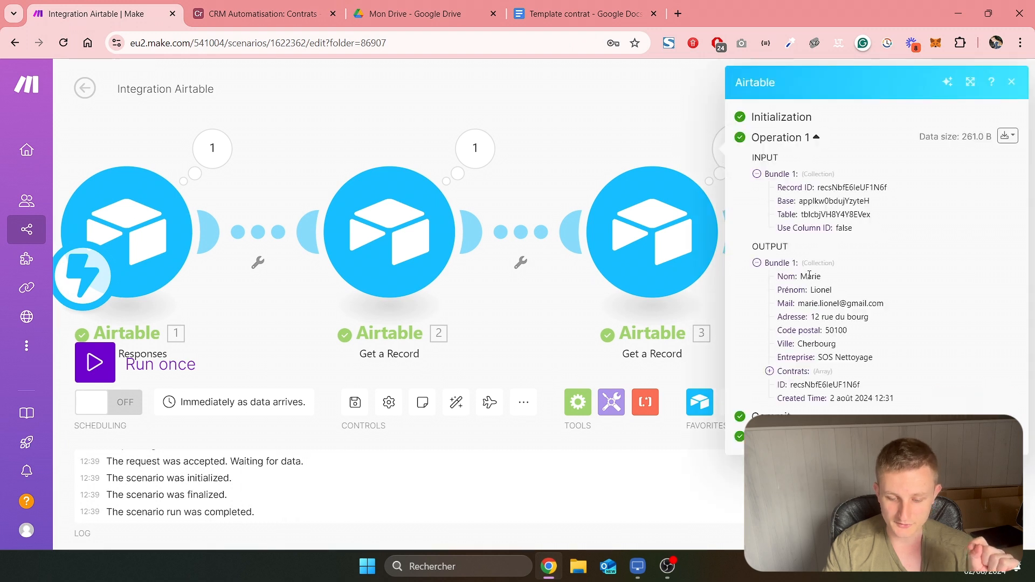
{"action": "left_click_drag", "start_coordinate": [801, 276], "coordinate": [884, 304]}
{"action": "left_click_drag", "start_coordinate": [812, 317], "coordinate": [874, 358]}
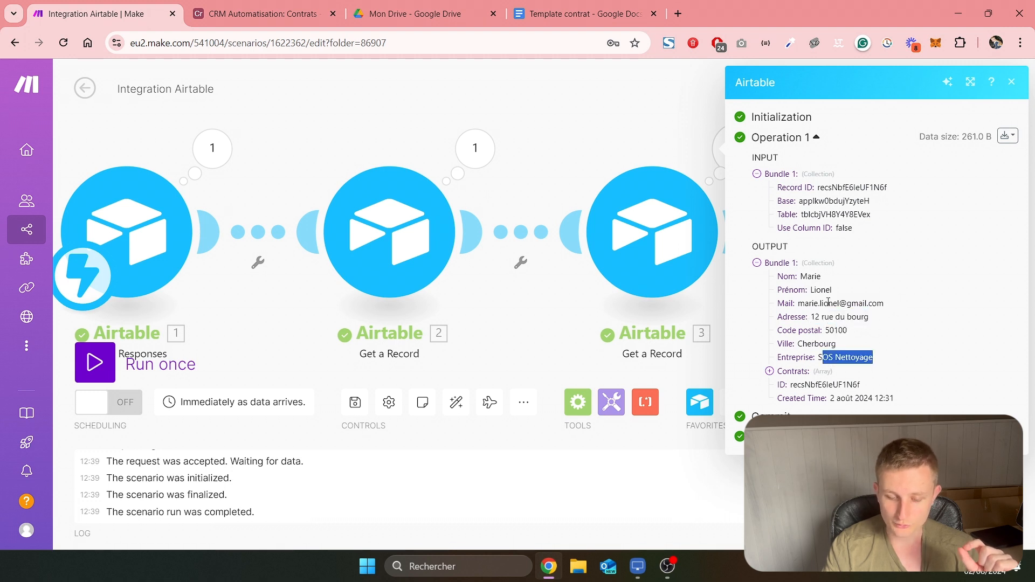
{"action": "left_click", "coordinate": [600, 159]}
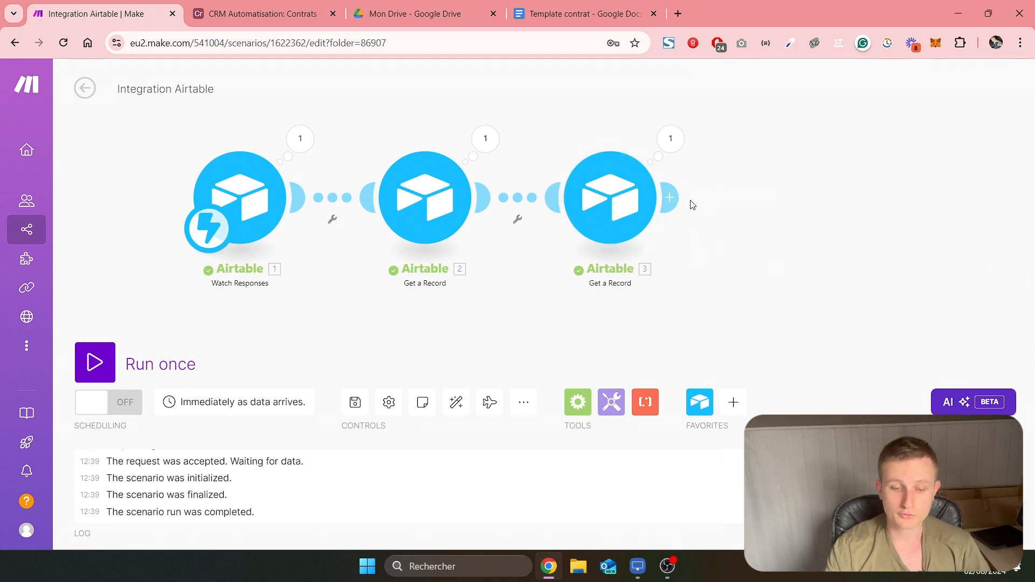
{"action": "left_click", "coordinate": [579, 13]}
{"action": "scroll", "coordinate": [462, 298], "scroll_direction": "down", "scroll_amount": 3}
{"action": "scroll", "coordinate": [462, 299], "scroll_direction": "up", "scroll_amount": 3}
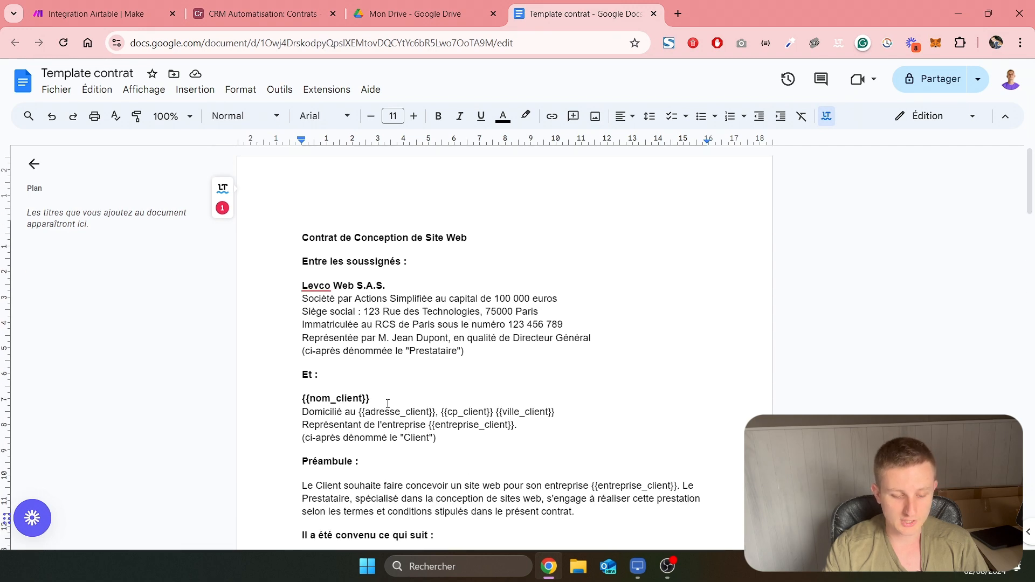
{"action": "left_click_drag", "start_coordinate": [387, 404], "coordinate": [302, 400]}
{"action": "left_click", "coordinate": [103, 13]}
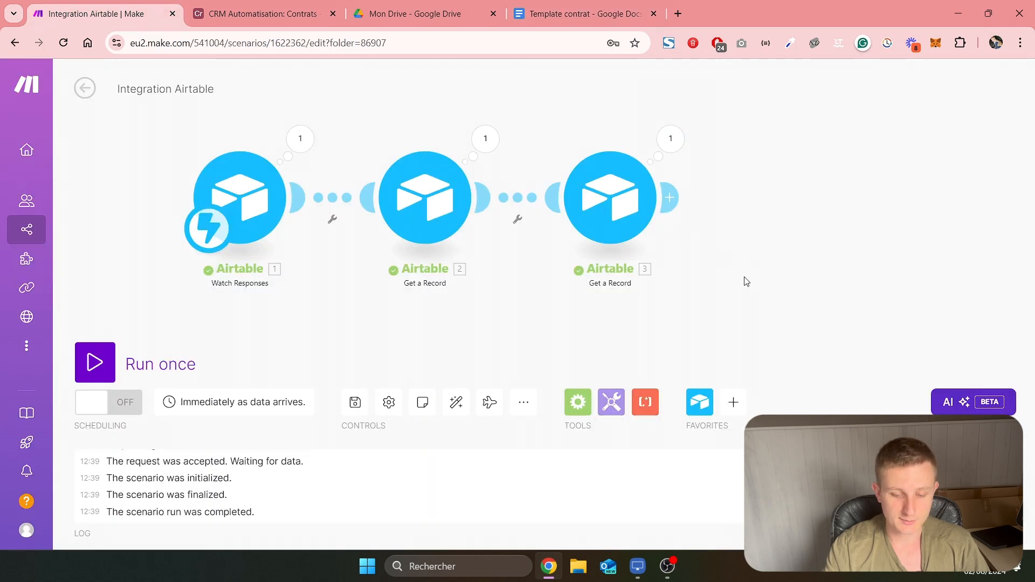
Add a Google Docs Create a Document from a Template module after the client's Get a Record module
{"action": "left_click", "coordinate": [564, 241]}
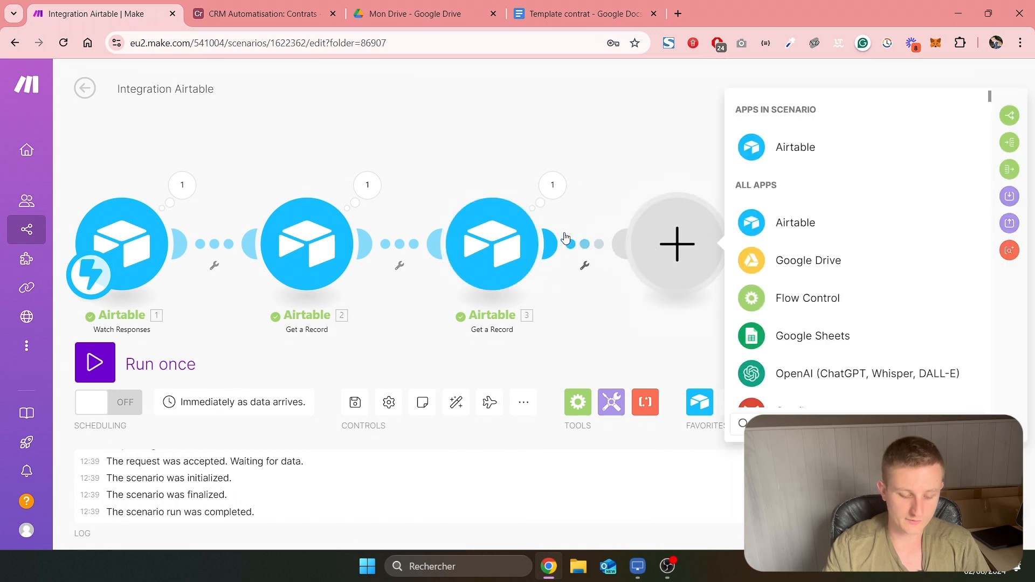
{"action": "type", "text": "google"}
{"action": "left_click", "coordinate": [803, 335]}
{"action": "scroll", "coordinate": [848, 247], "scroll_direction": "down", "scroll_amount": 1}
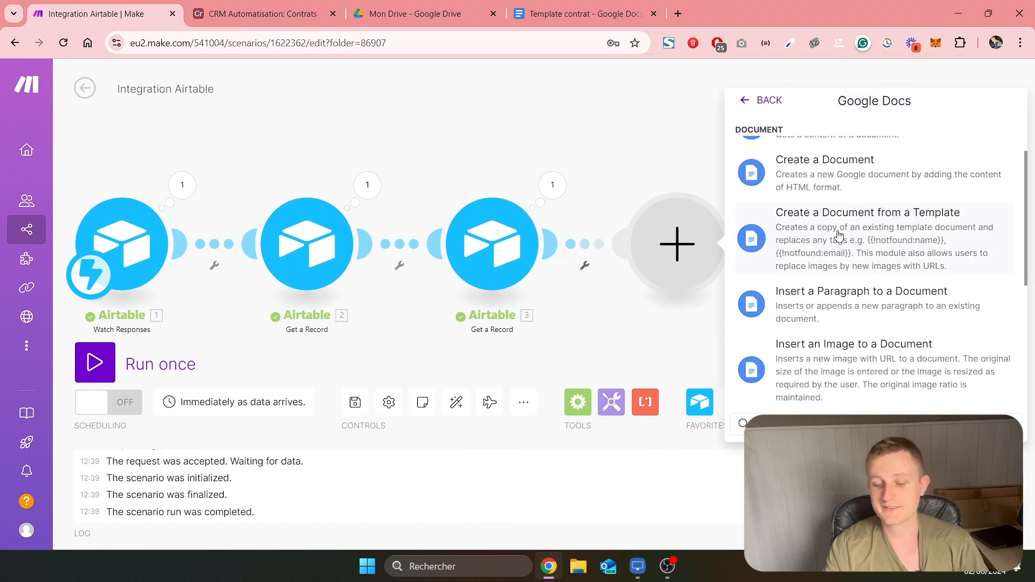
{"action": "left_click", "coordinate": [845, 249]}
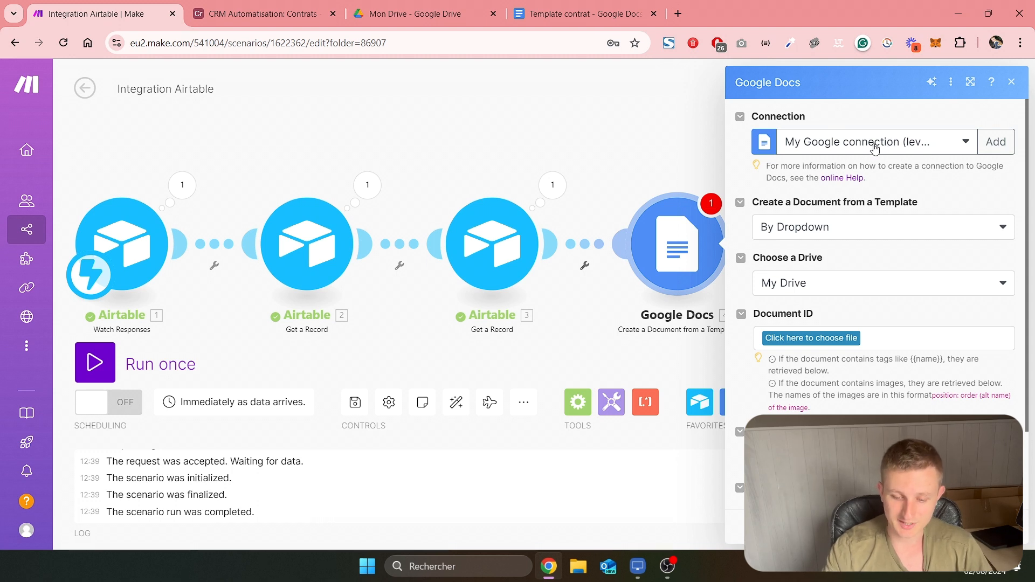
Configure the Google Docs module with the levco-web.com Google connection and Template contrat from My Drive as the template document
{"action": "left_click", "coordinate": [876, 148]}
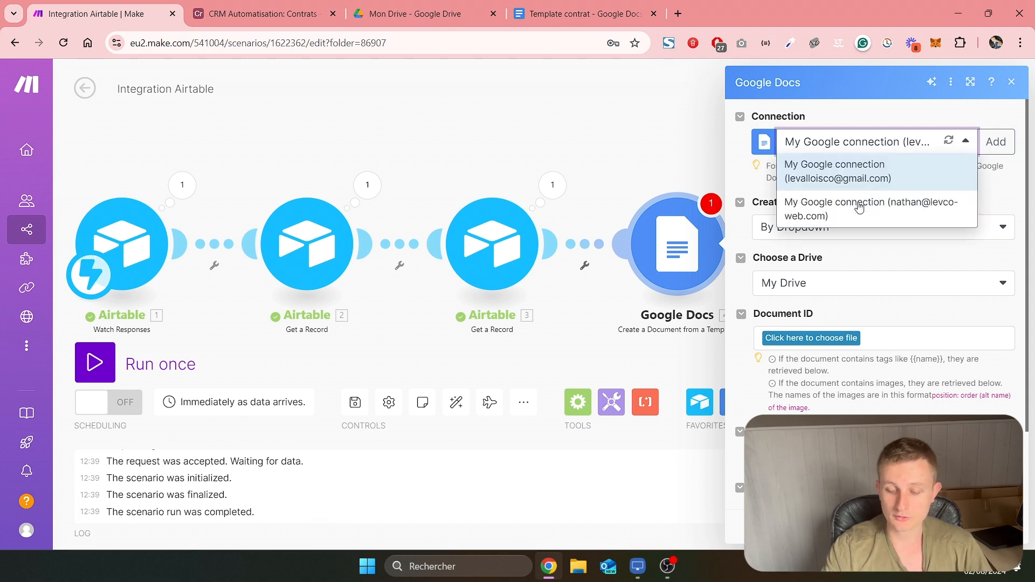
{"action": "left_click", "coordinate": [873, 214]}
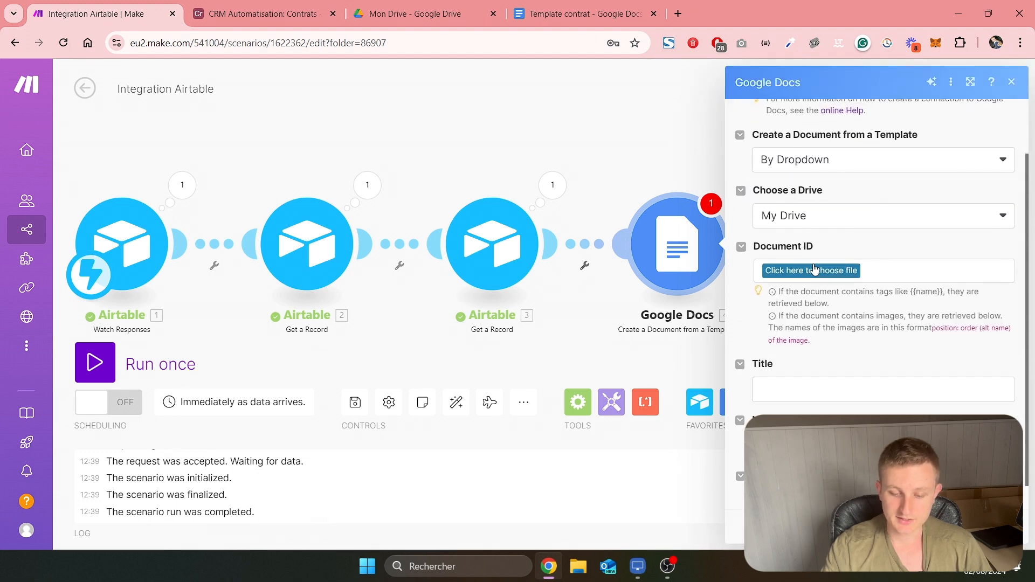
{"action": "left_click", "coordinate": [813, 274]}
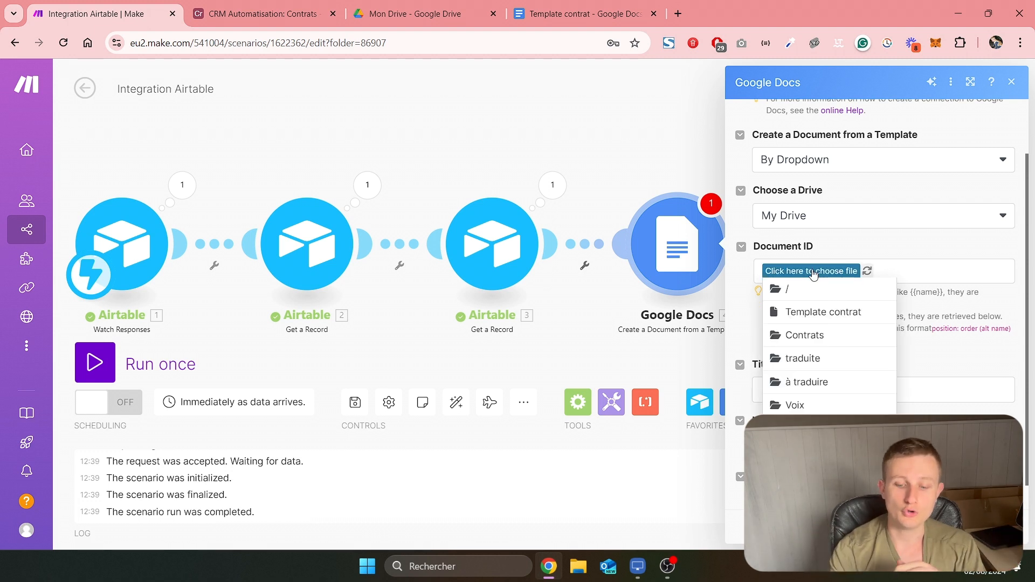
{"action": "left_click", "coordinate": [835, 317]}
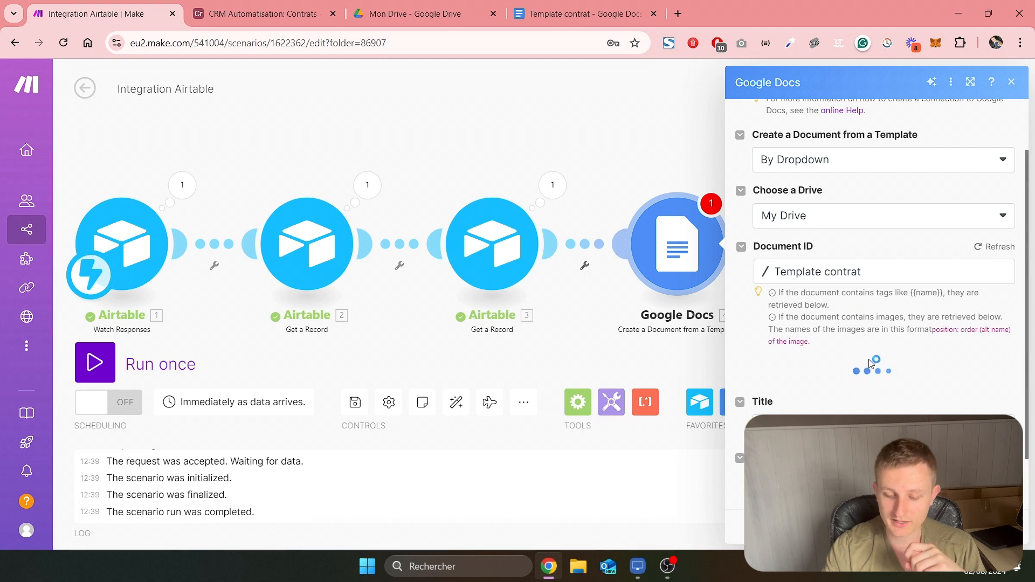
{"action": "scroll", "coordinate": [852, 345], "scroll_direction": "down", "scroll_amount": 3}
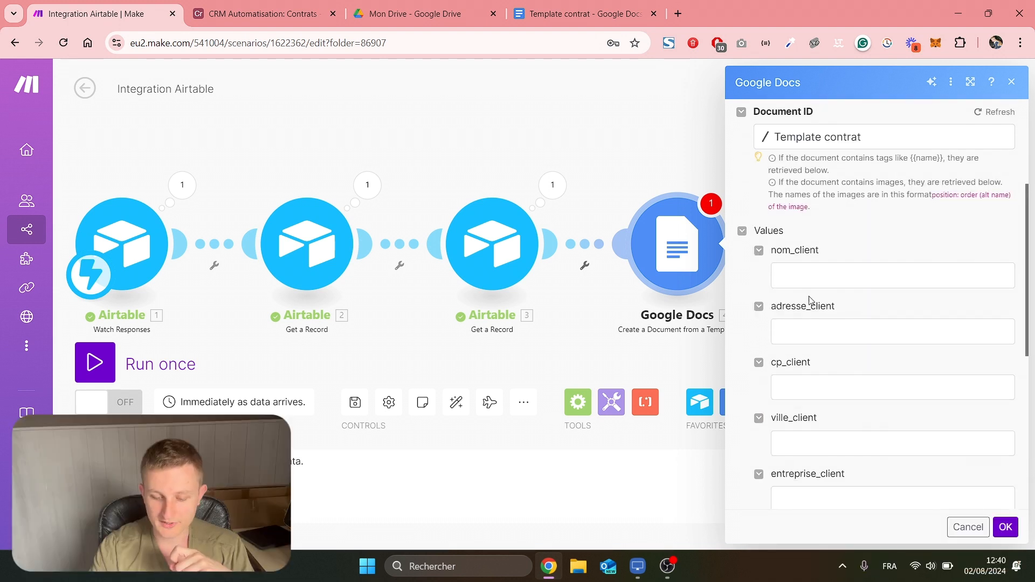
Examine the nom_client, adresse_client and cp_client placeholders in the Template contrat document and return to Make
{"action": "left_click", "coordinate": [593, 13]}
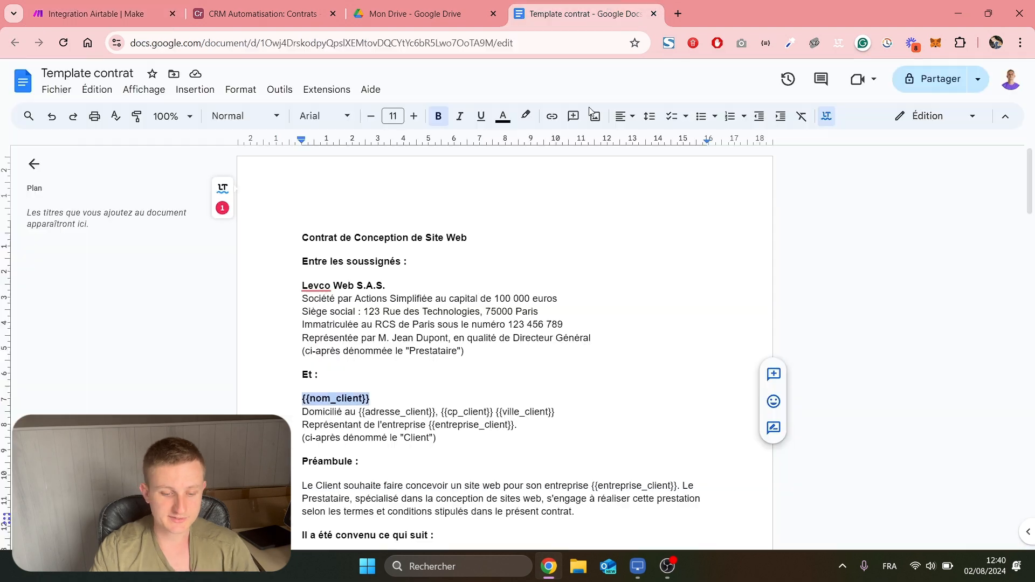
{"action": "left_click", "coordinate": [364, 379]}
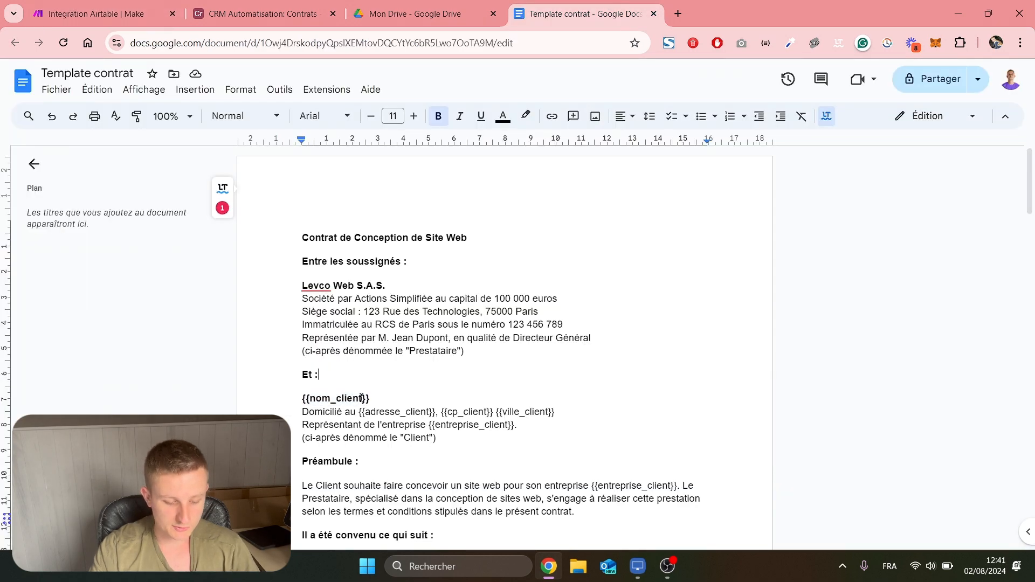
{"action": "double_click", "coordinate": [361, 398]}
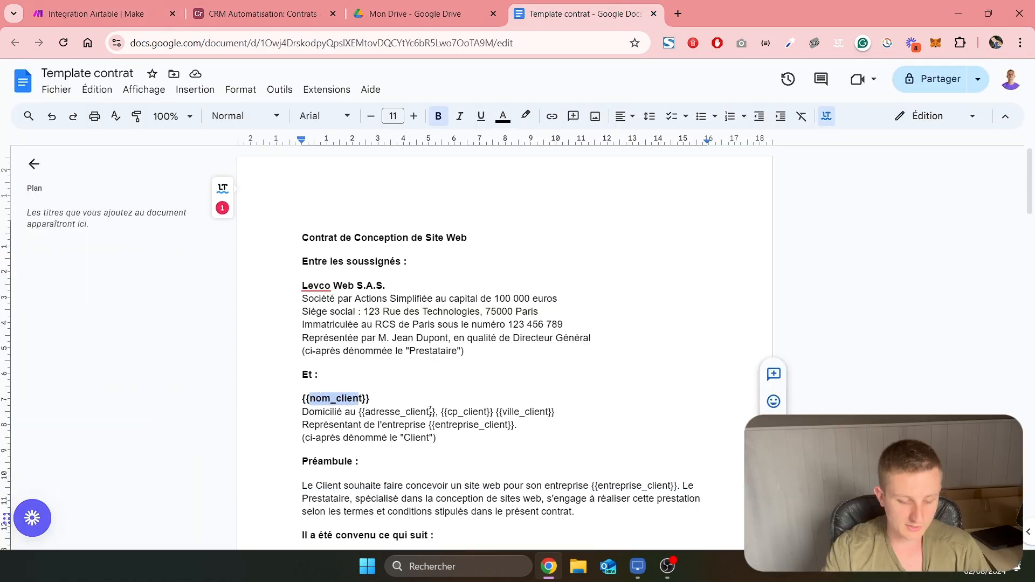
{"action": "double_click", "coordinate": [430, 412]}
{"action": "left_click_drag", "start_coordinate": [451, 408], "coordinate": [479, 414]}
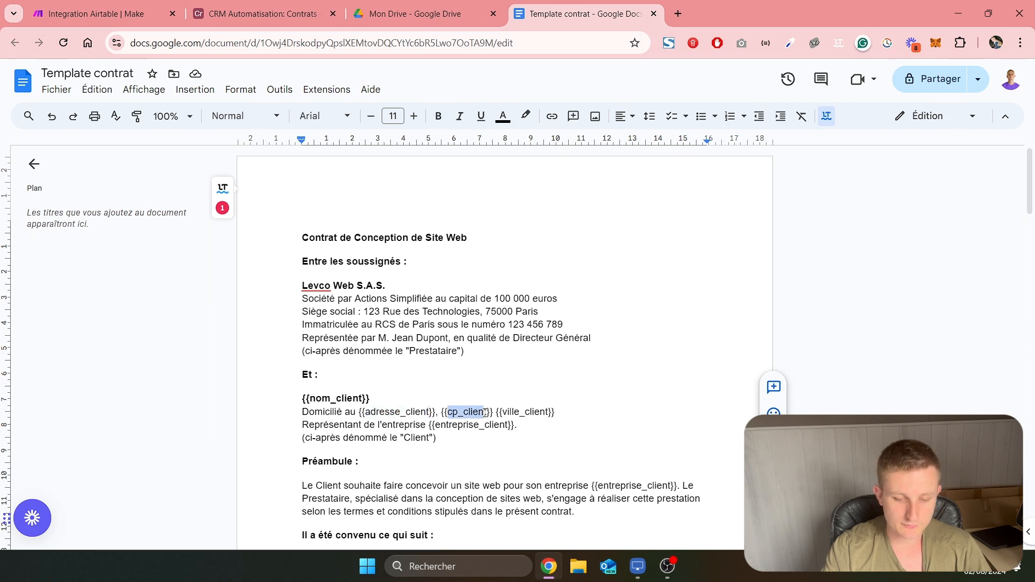
{"action": "left_click", "coordinate": [103, 14]}
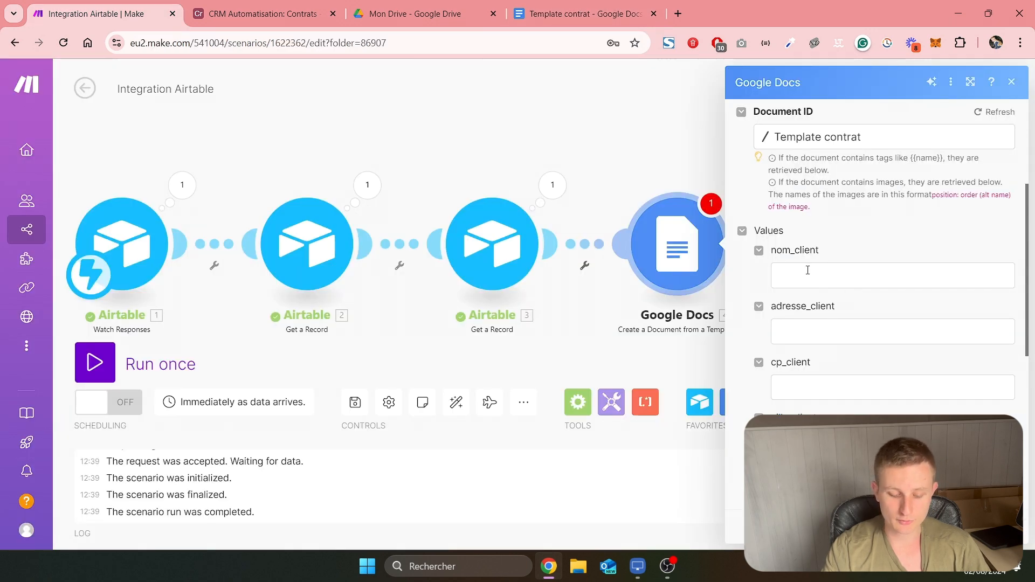
{"action": "left_click", "coordinate": [808, 271]}
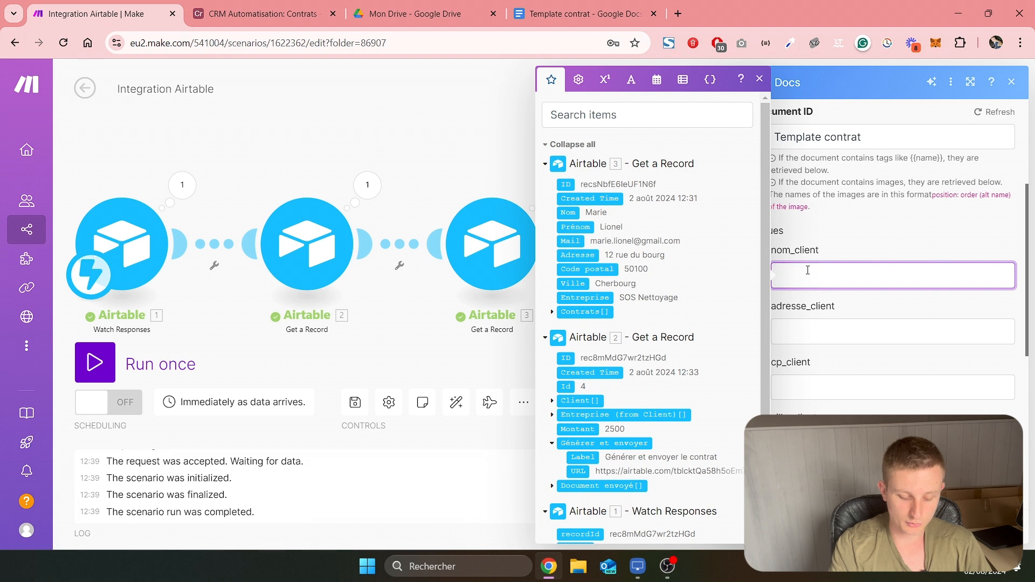
{"action": "type", "text": "Roger"}
{"action": "left_click", "coordinate": [858, 250]}
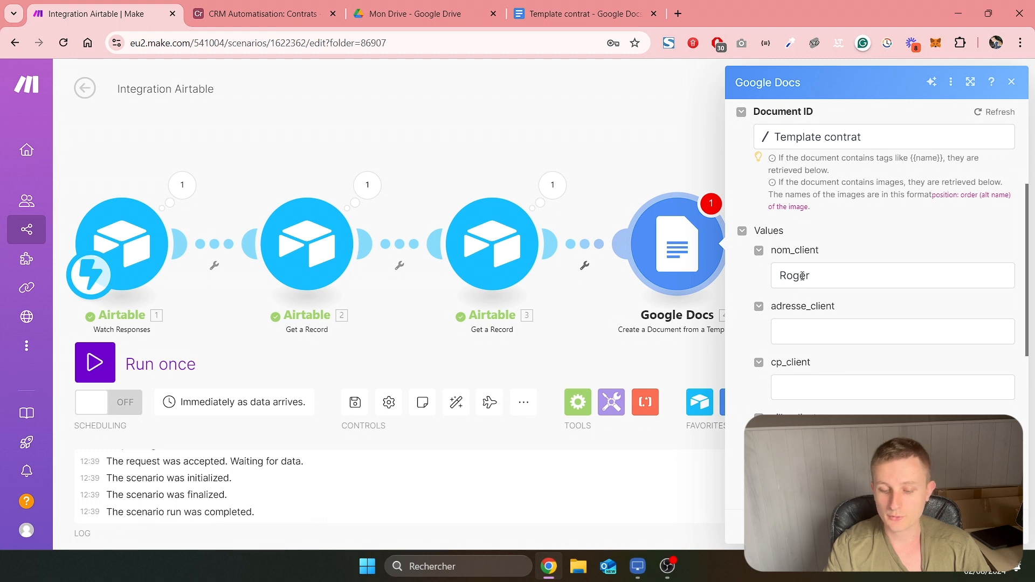
{"action": "left_click", "coordinate": [815, 277]}
{"action": "key", "text": "BackSpace"}
{"action": "key", "text": "BackSpace"}
{"action": "key", "text": "BackSpace"}
{"action": "key", "text": "BackSpace"}
{"action": "key", "text": "BackSpace"}
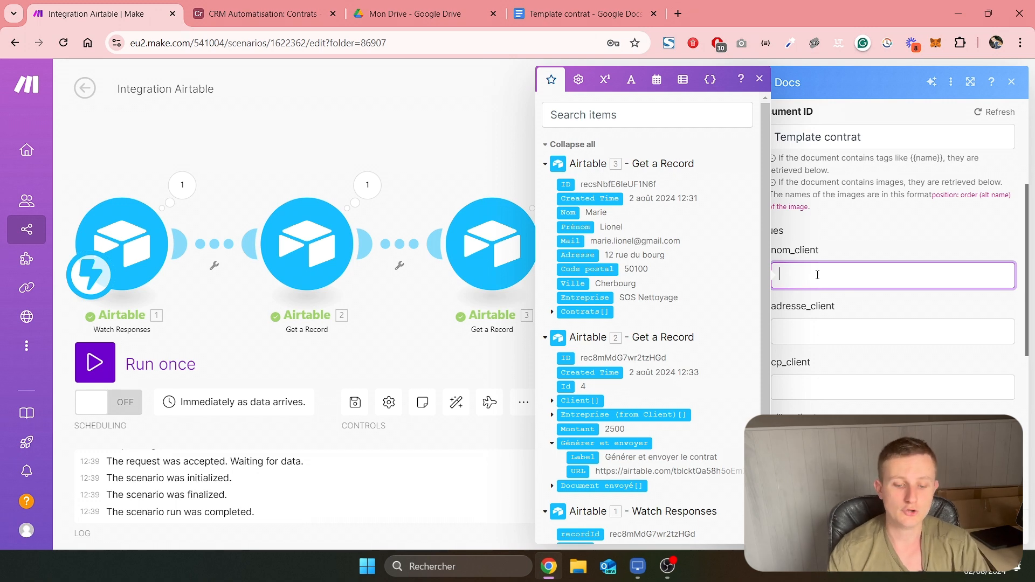
Compare the nom_client placeholder in Template contrat with the Nom and Prénom fields of Airtable's Clients table, and return to Make
{"action": "left_click", "coordinate": [583, 13]}
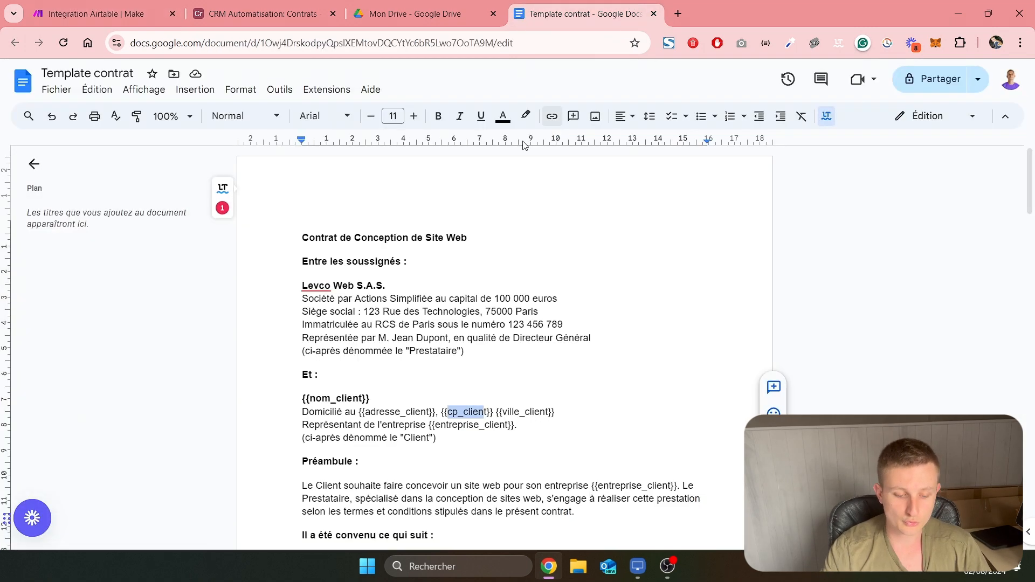
{"action": "left_click", "coordinate": [264, 13]}
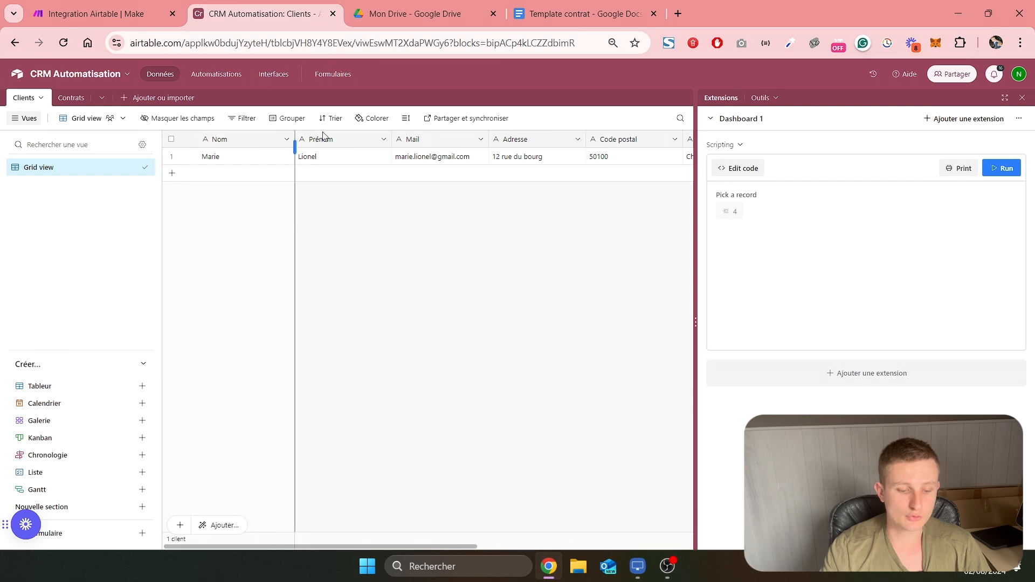
{"action": "left_click", "coordinate": [418, 14]}
{"action": "left_click", "coordinate": [522, 21]}
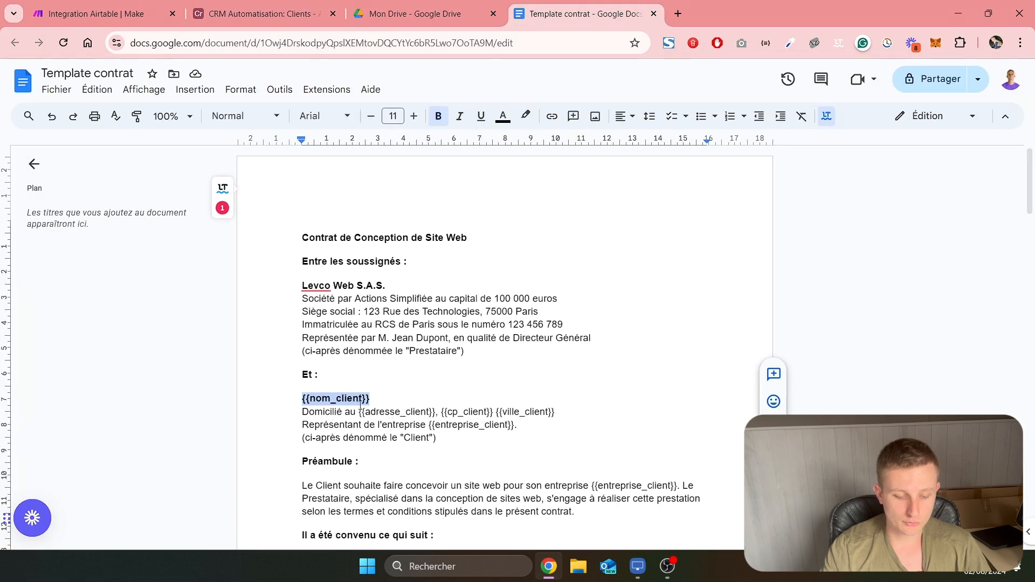
{"action": "left_click", "coordinate": [406, 5]}
{"action": "left_click", "coordinate": [304, 7]}
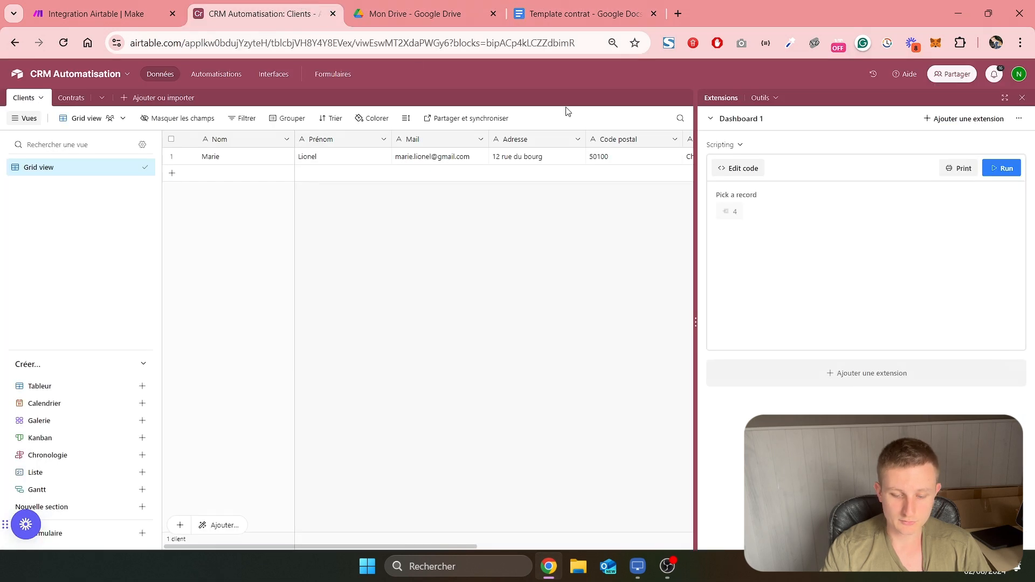
{"action": "left_click", "coordinate": [102, 13]}
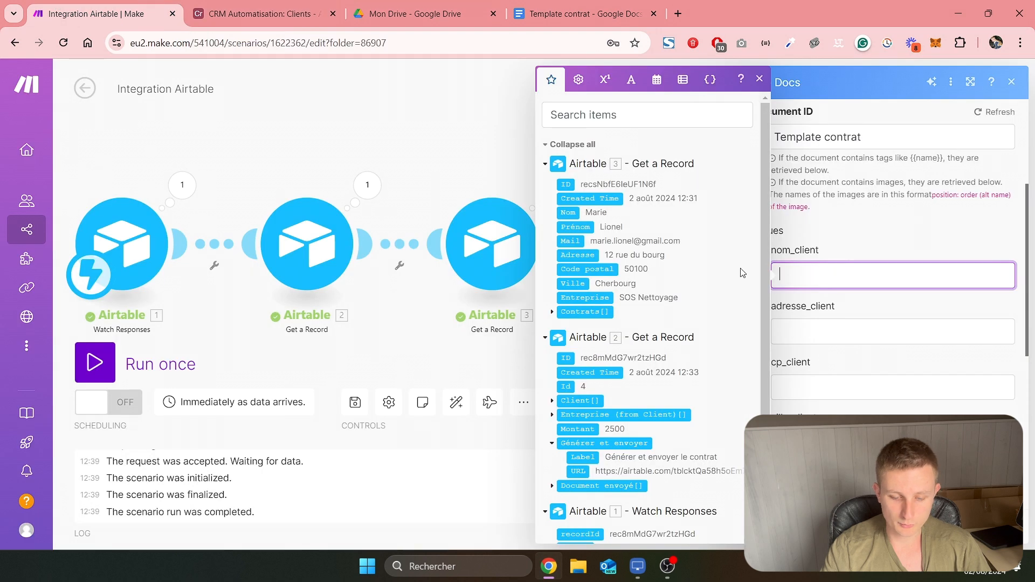
Map nom_client to the client record's Prénom followed by Nom, and adresse_client to its Adresse
{"action": "left_click", "coordinate": [575, 226]}
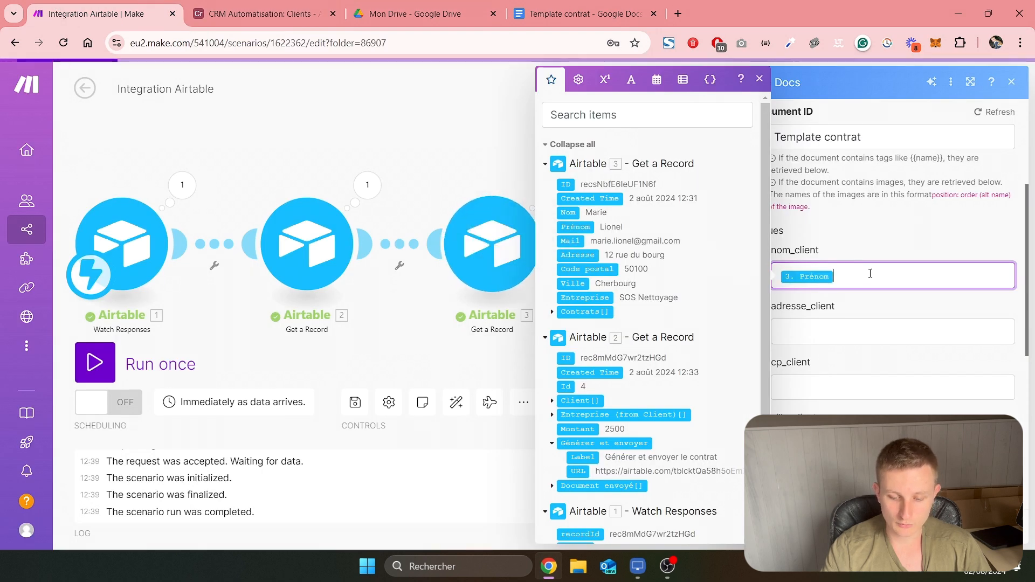
{"action": "left_click", "coordinate": [569, 213]}
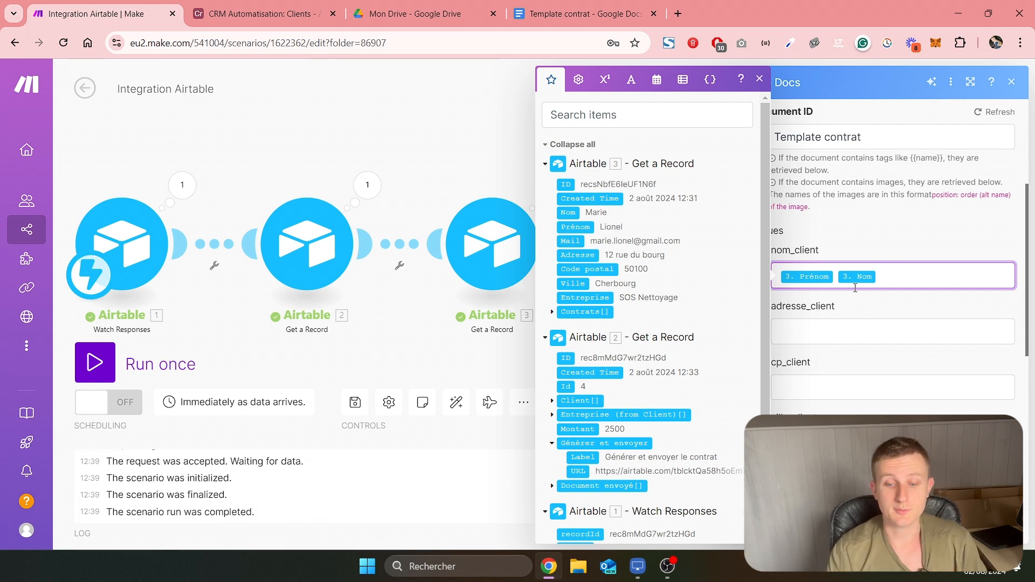
{"action": "left_click", "coordinate": [836, 342]}
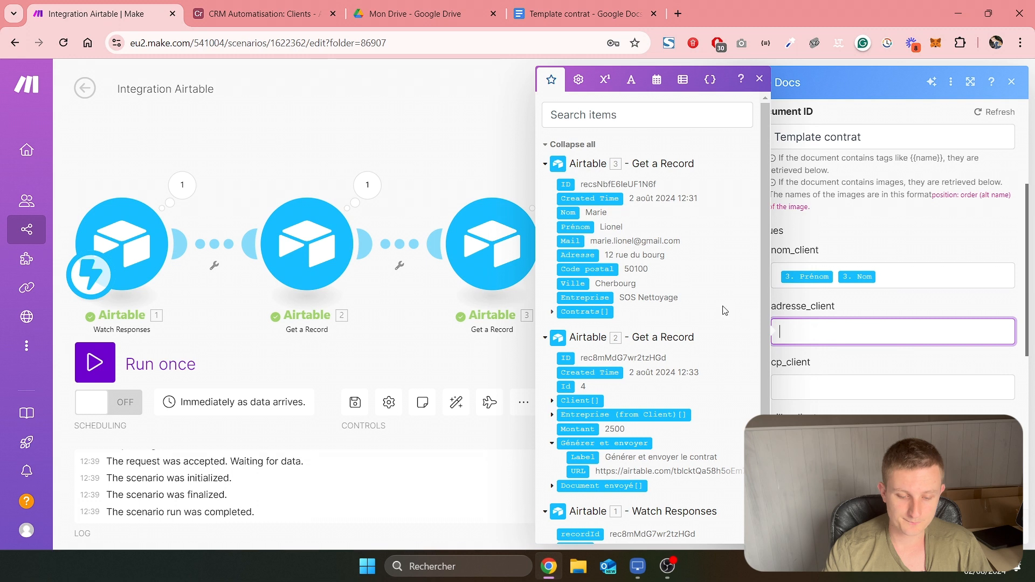
{"action": "left_click", "coordinate": [578, 255]}
Map cp_client to the client record's Code postal and ville_client to its Ville
{"action": "scroll", "coordinate": [814, 361], "scroll_direction": "down", "scroll_amount": 1}
{"action": "scroll", "coordinate": [814, 361], "scroll_direction": "down", "scroll_amount": 1}
{"action": "left_click", "coordinate": [820, 323]}
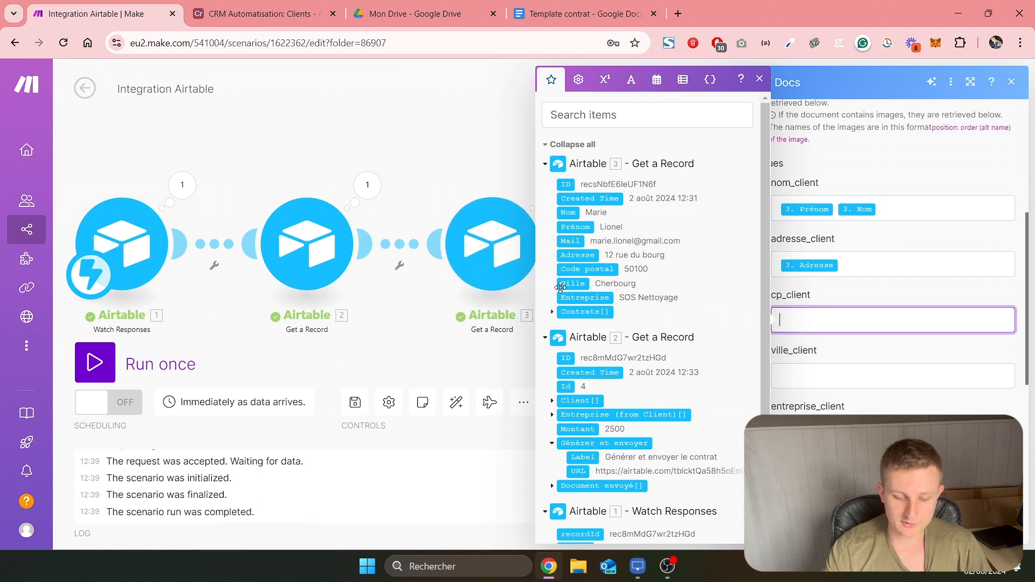
{"action": "left_click", "coordinate": [582, 268]}
{"action": "left_click", "coordinate": [783, 371]}
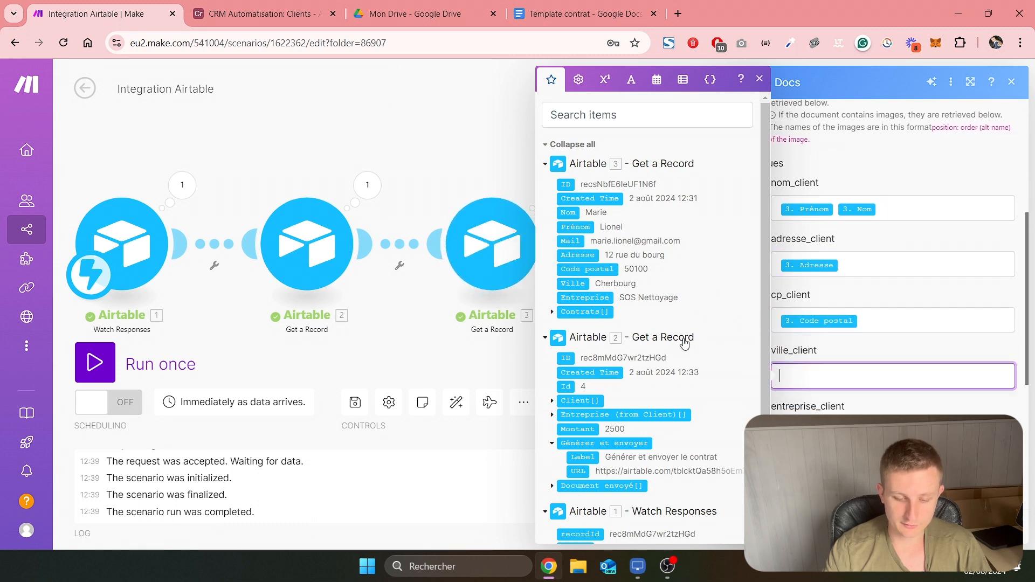
{"action": "left_click", "coordinate": [580, 284]}
Map entreprise_client to the client record's Entreprise and montant_contrat to the contract record's Montant
{"action": "scroll", "coordinate": [816, 347], "scroll_direction": "down", "scroll_amount": 1}
{"action": "left_click", "coordinate": [817, 365]}
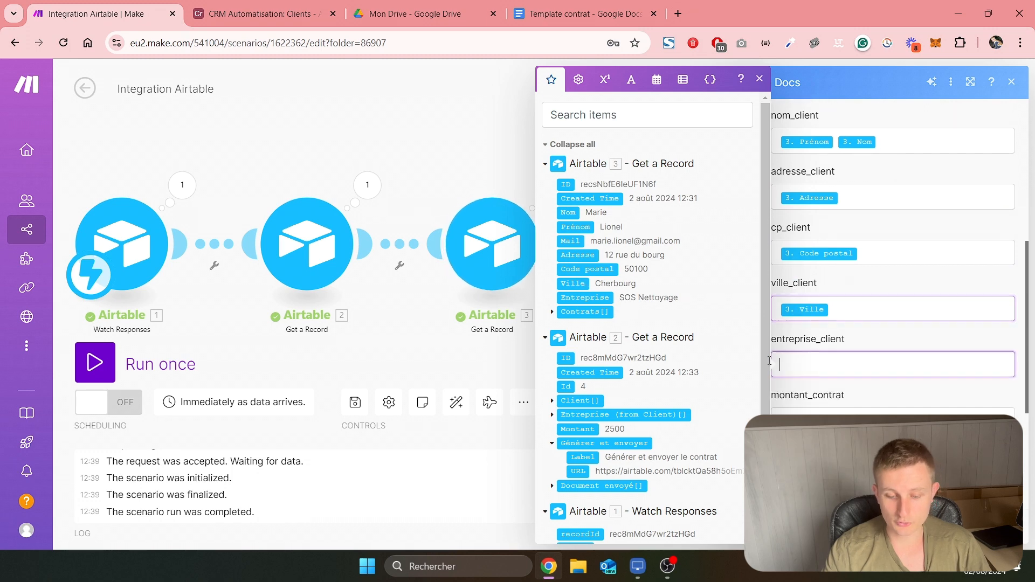
{"action": "left_click", "coordinate": [654, 300]}
{"action": "scroll", "coordinate": [664, 303], "scroll_direction": "down", "scroll_amount": 1}
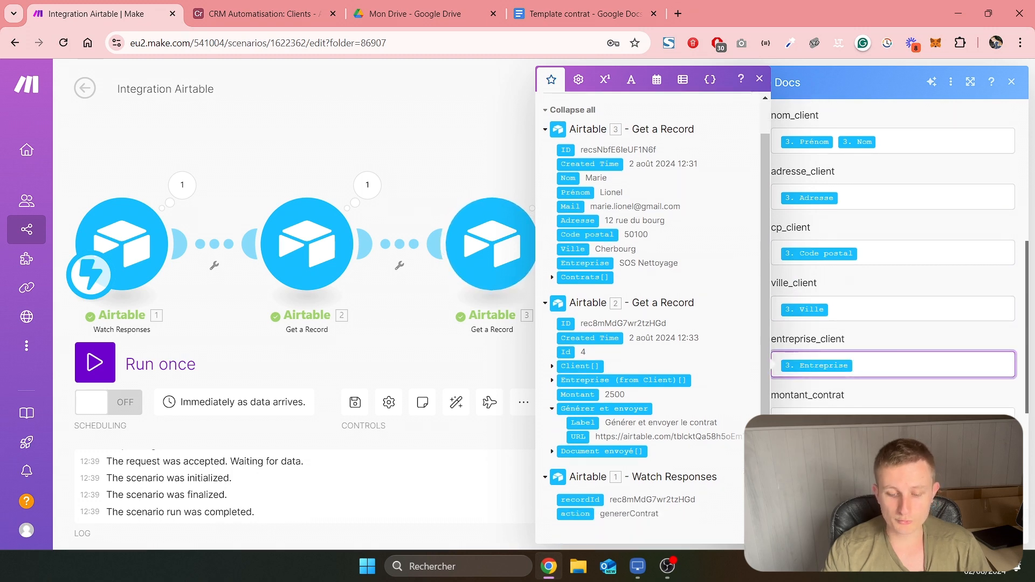
{"action": "left_click", "coordinate": [817, 420]}
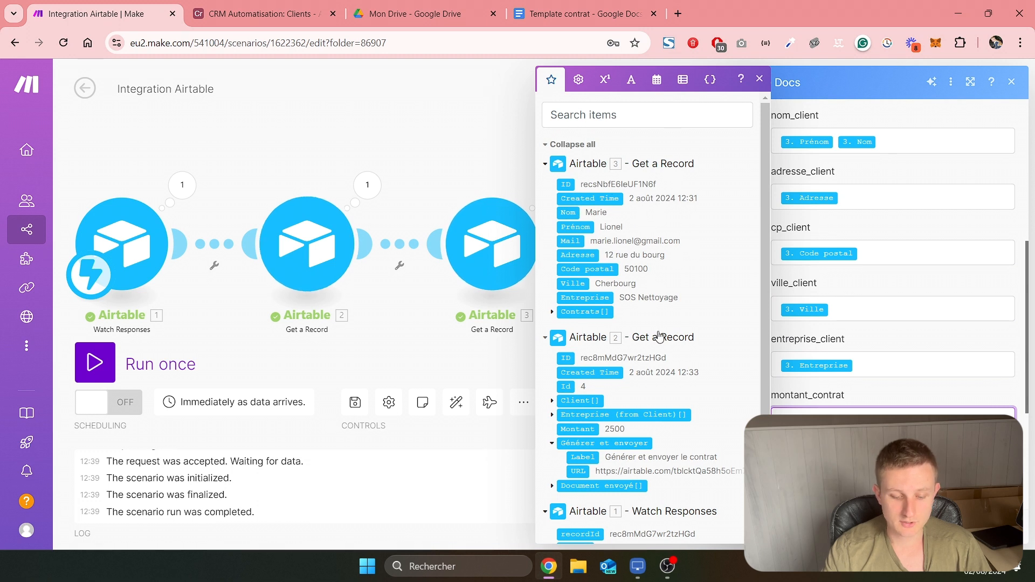
{"action": "scroll", "coordinate": [658, 337], "scroll_direction": "down", "scroll_amount": 1}
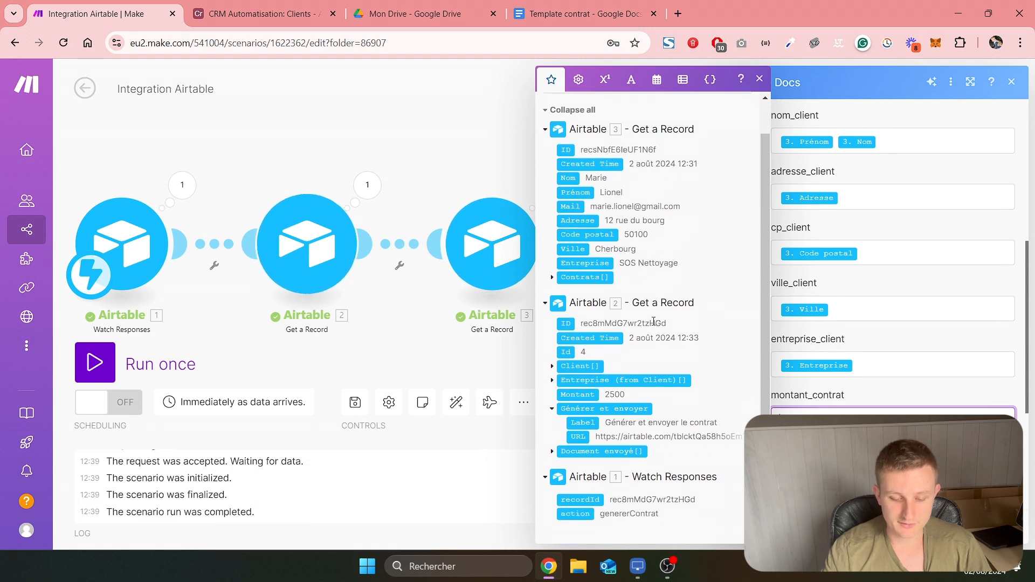
{"action": "left_click", "coordinate": [581, 396]}
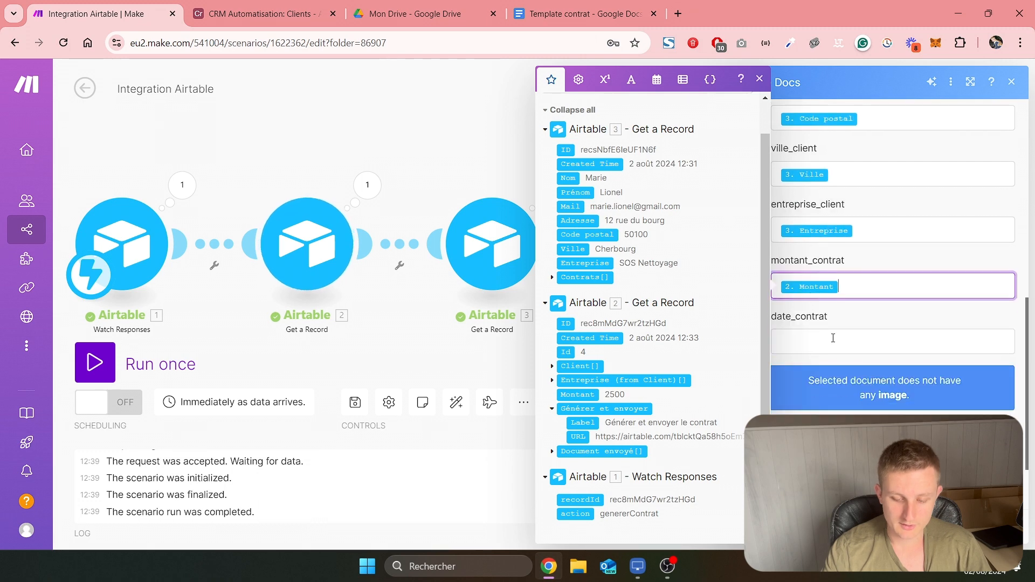
Set date_contrat to the current date with the now variable
{"action": "left_click", "coordinate": [833, 338]}
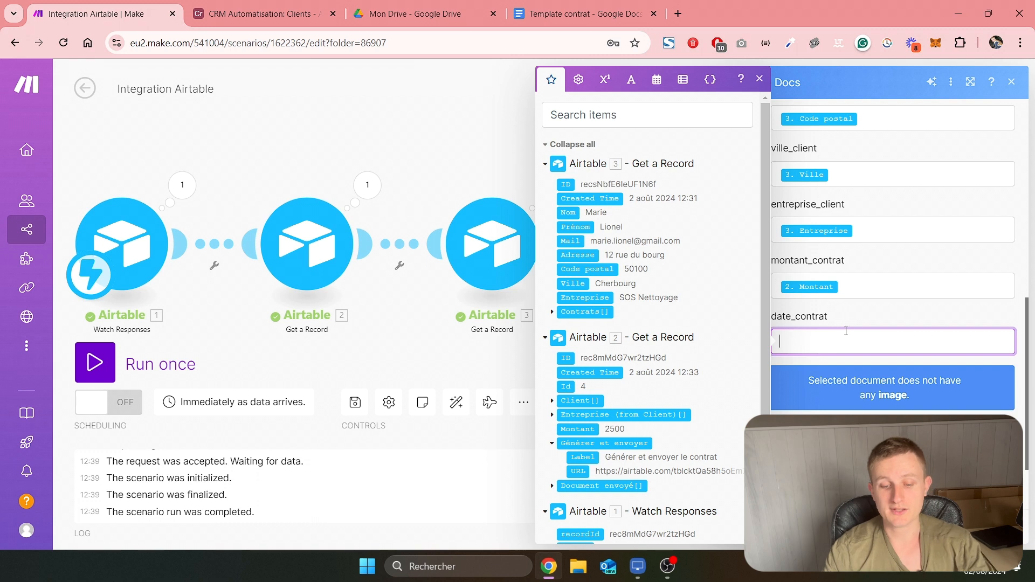
{"action": "left_click", "coordinate": [658, 82]}
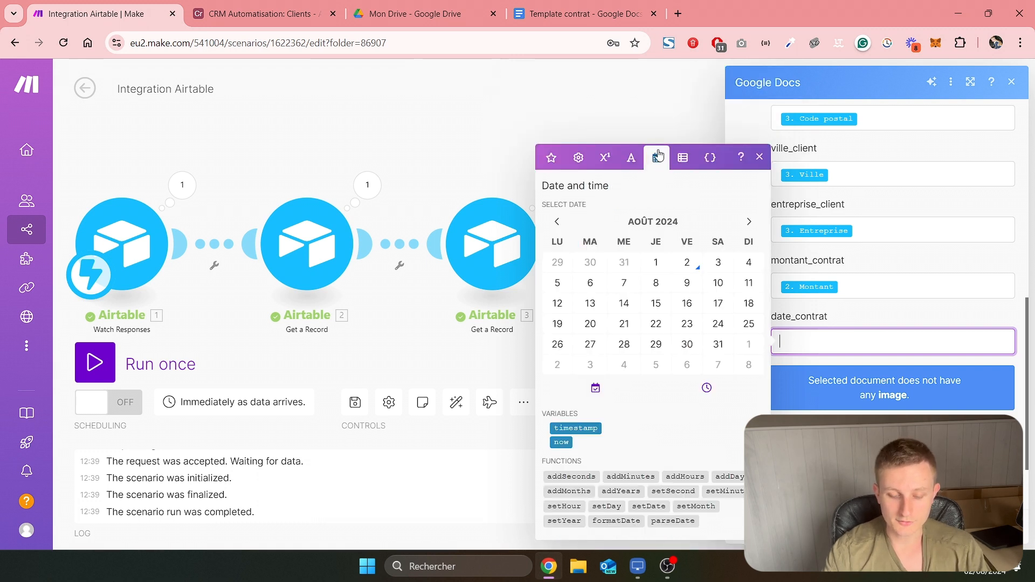
{"action": "left_click", "coordinate": [564, 445]}
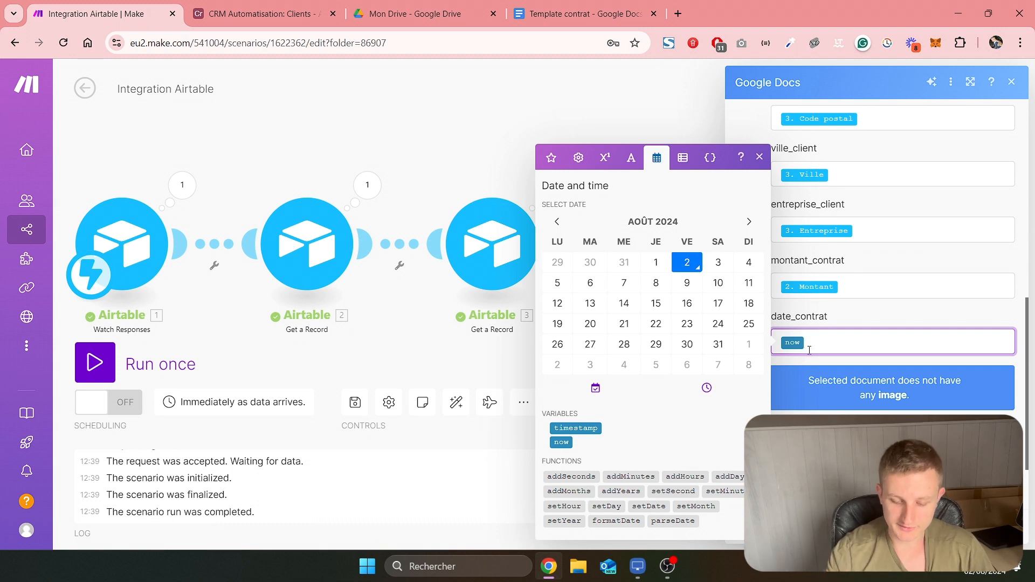
{"action": "left_click", "coordinate": [854, 313]}
Title the generated document "Contrat" followed by the client record's Entreprise value
{"action": "scroll", "coordinate": [862, 322], "scroll_direction": "down", "scroll_amount": 2}
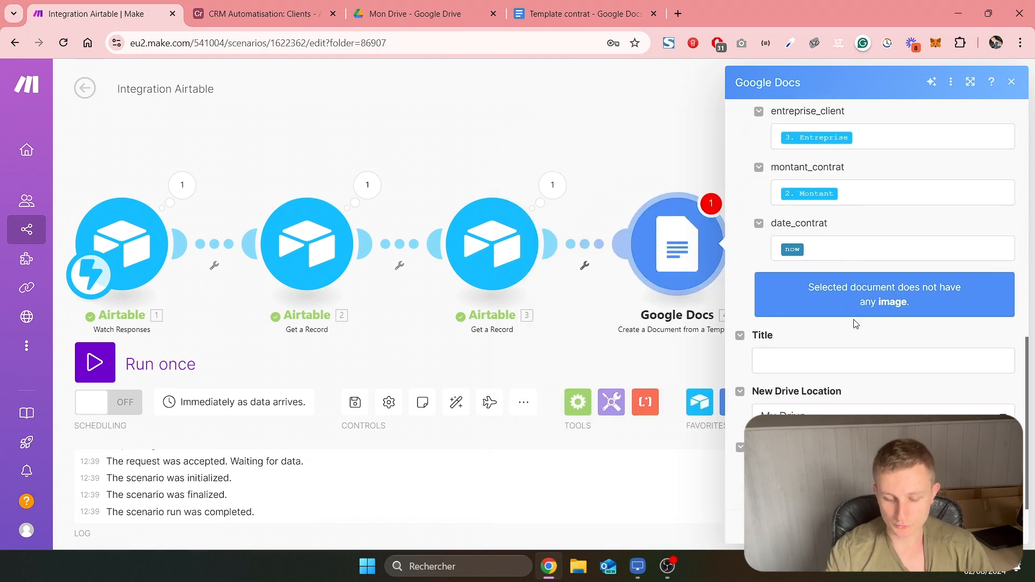
{"action": "left_click", "coordinate": [846, 371]}
{"action": "type", "text": "Contrat"}
{"action": "scroll", "coordinate": [604, 377], "scroll_direction": "down", "scroll_amount": 1}
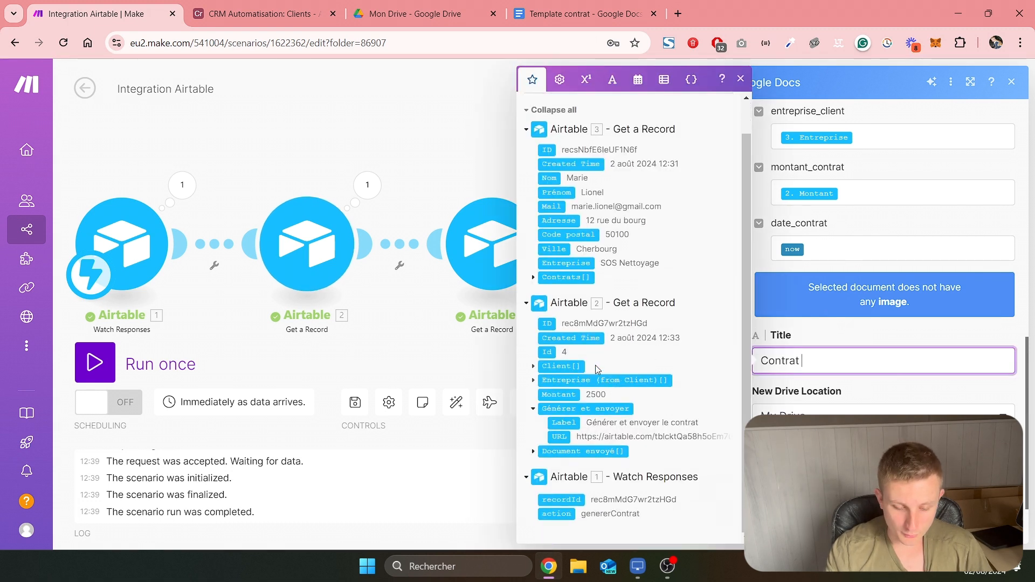
{"action": "left_click", "coordinate": [567, 263]}
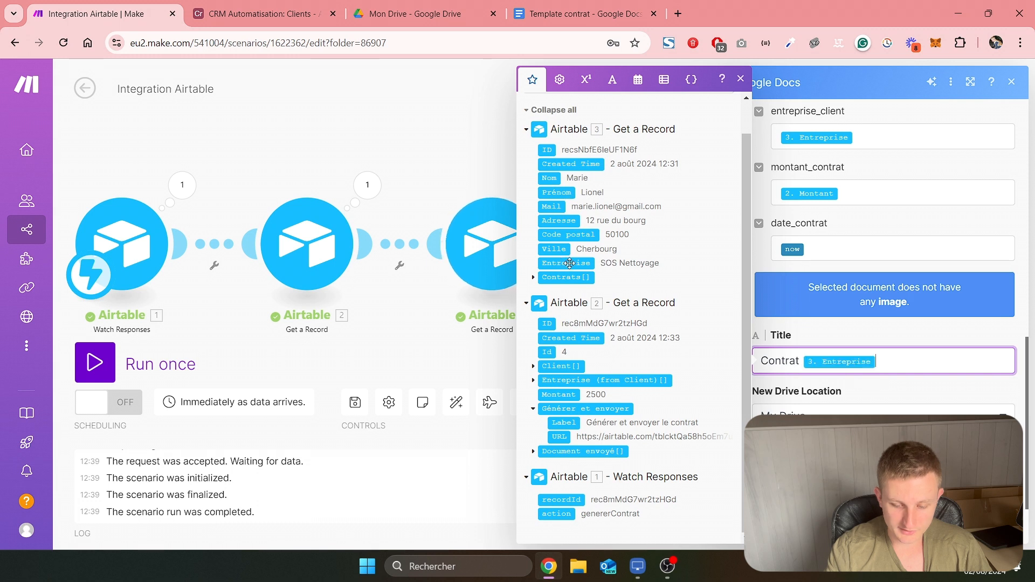
{"action": "left_click", "coordinate": [880, 389]}
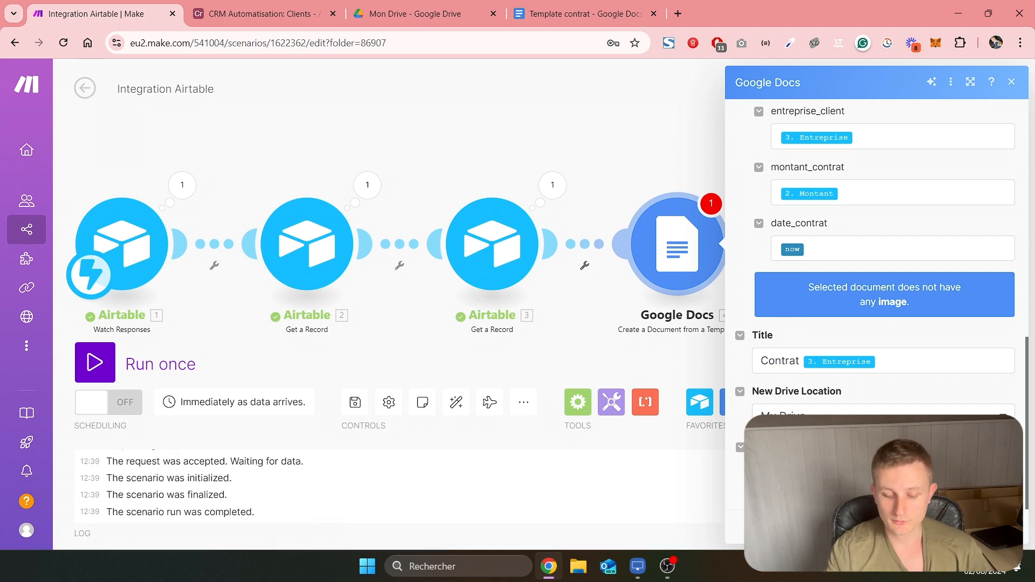
Set the generated document's new Drive location to the Contrats folder and save the Google Docs module
{"action": "left_click", "coordinate": [798, 473]}
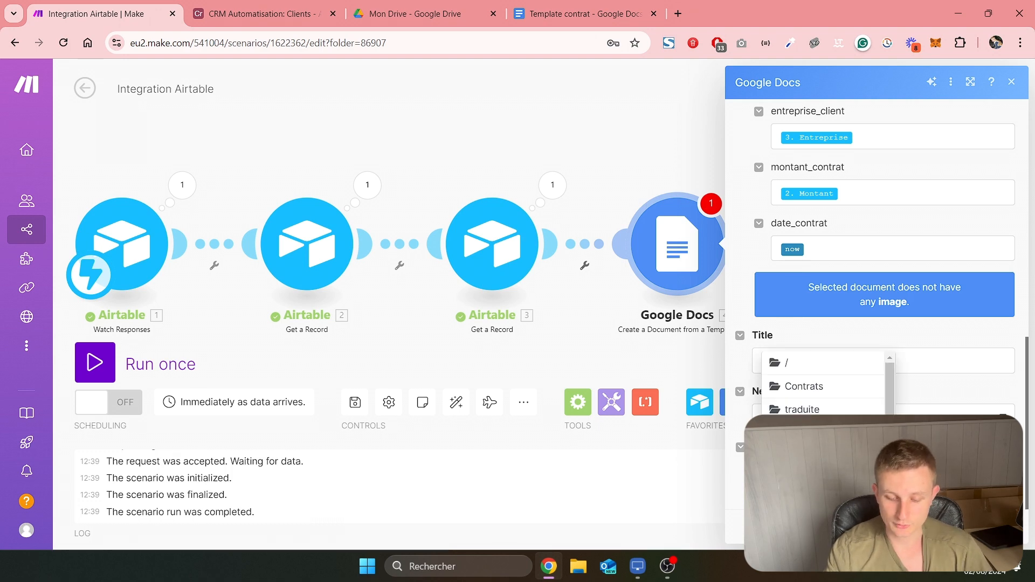
{"action": "left_click", "coordinate": [809, 387]}
{"action": "left_click", "coordinate": [460, 5]}
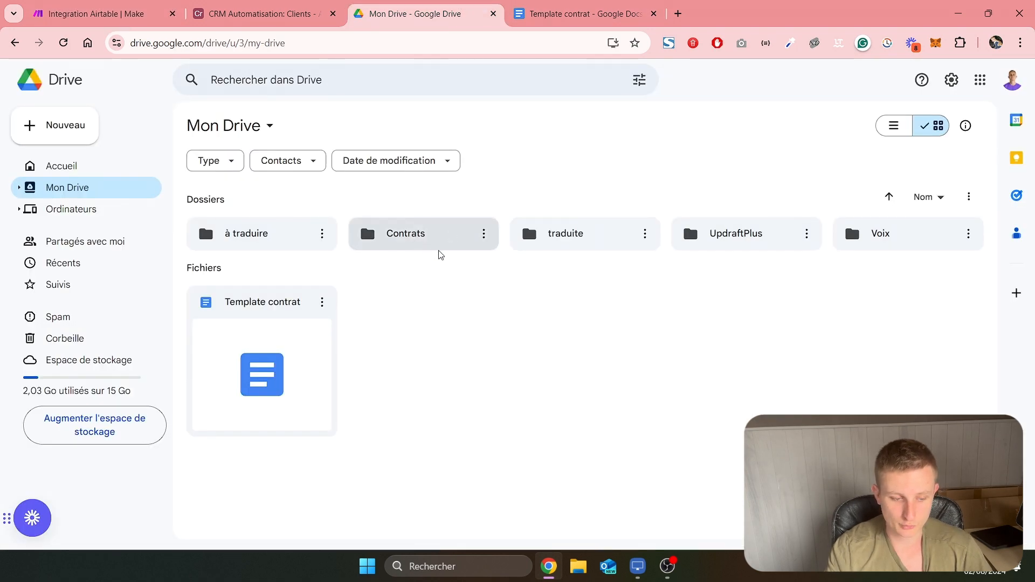
{"action": "key", "text": "ctrl+1"}
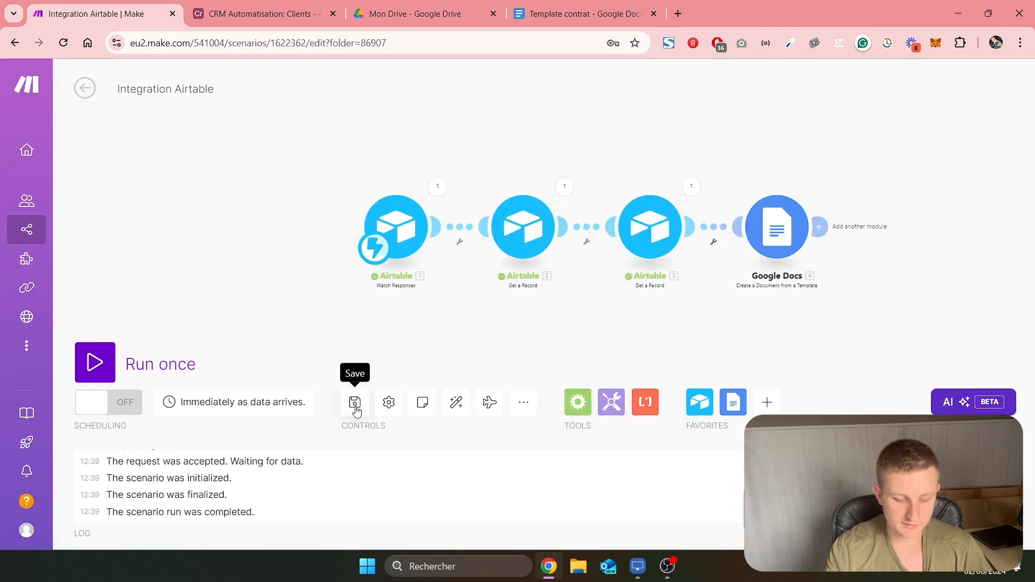
Run the scenario once and trigger it with the "Générer et envoyer le contrat" action on the record in Airtable's Contrats table
{"action": "left_click", "coordinate": [95, 362]}
{"action": "key", "text": "ctrl+2"}
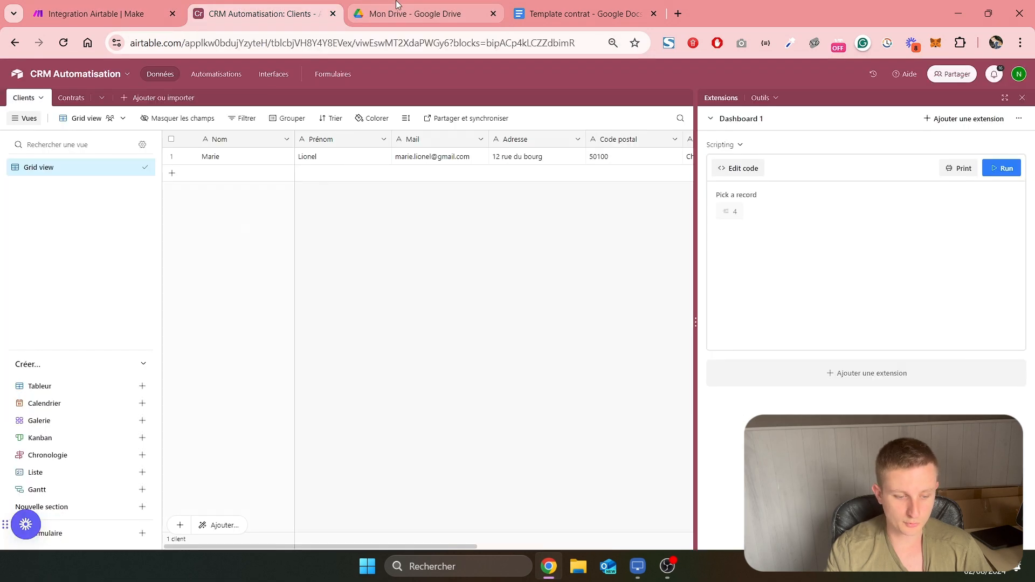
{"action": "left_click", "coordinate": [70, 98]}
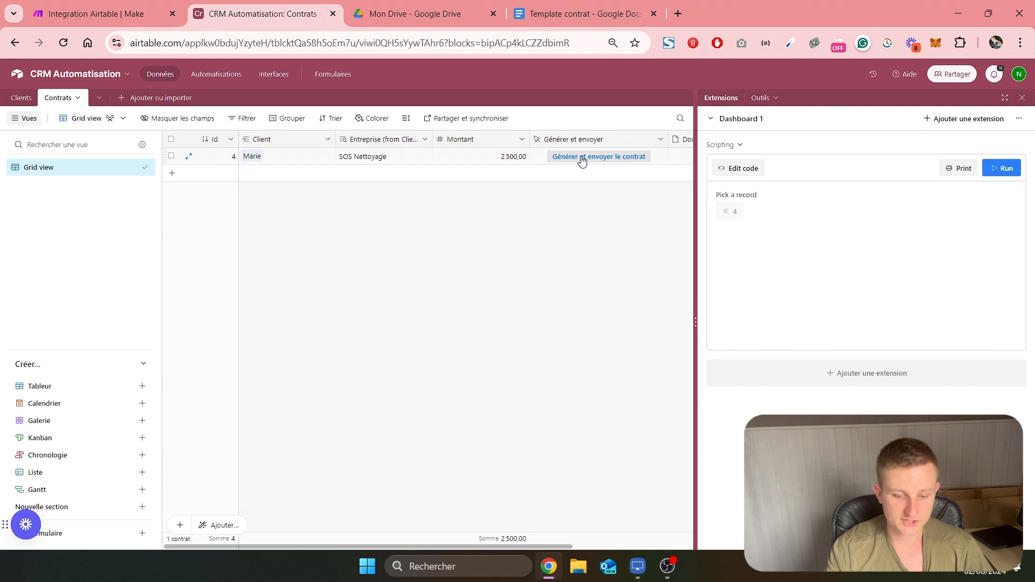
{"action": "scroll", "coordinate": [583, 161], "scroll_direction": "right", "scroll_amount": 2}
{"action": "left_click", "coordinate": [502, 161]}
{"action": "key", "text": "ctrl+1"}
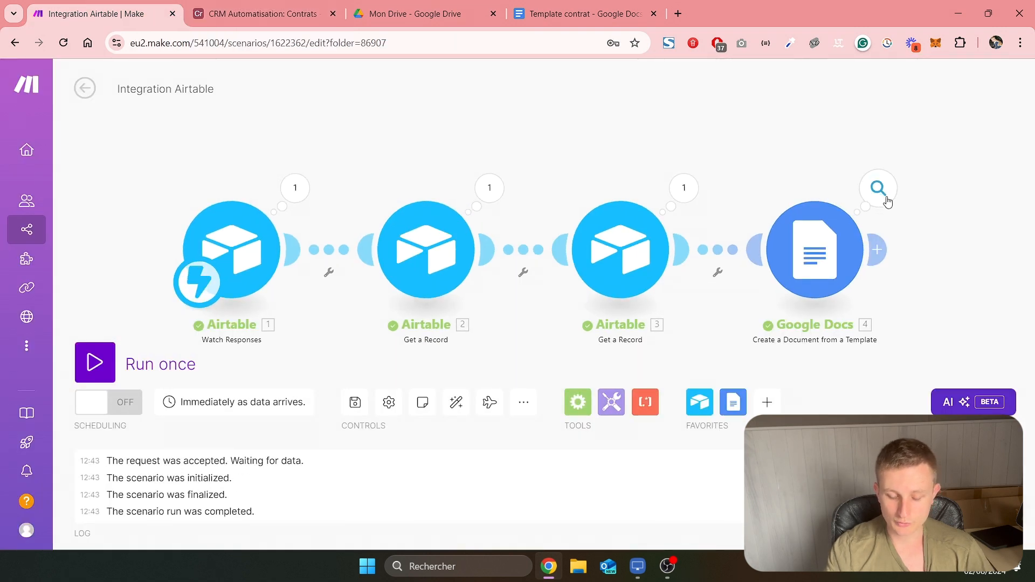
Open Contrat SOS Nettoyage from the Contrats folder in Google Drive and check the filled-in client name, address and company
{"action": "left_click", "coordinate": [416, 14]}
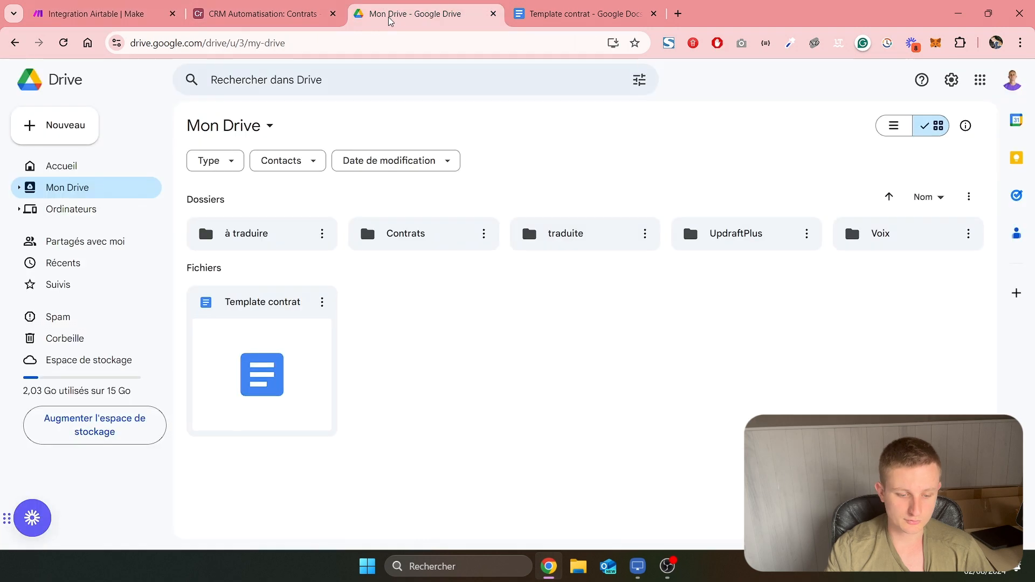
{"action": "double_click", "coordinate": [440, 244]}
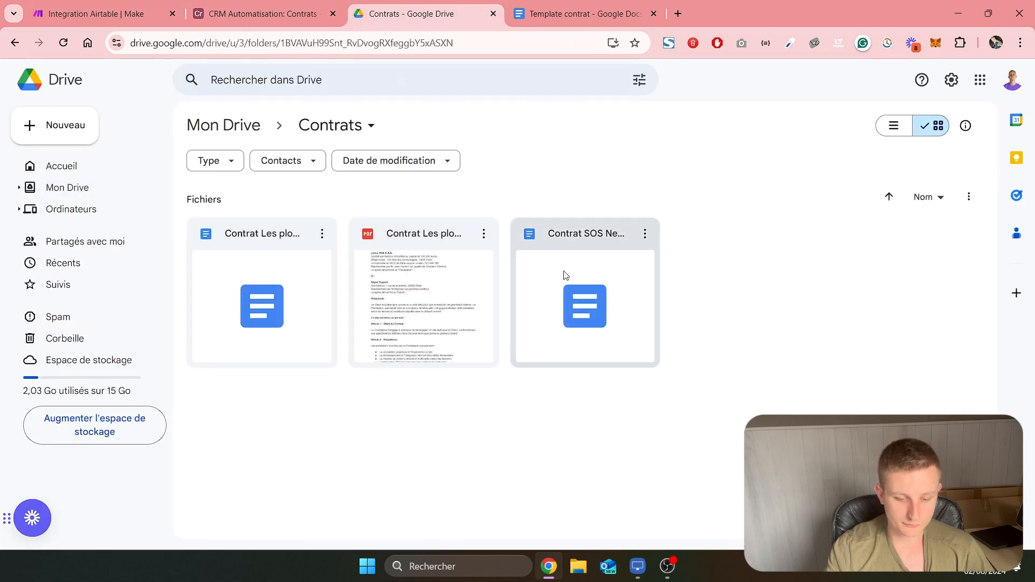
{"action": "double_click", "coordinate": [593, 263]}
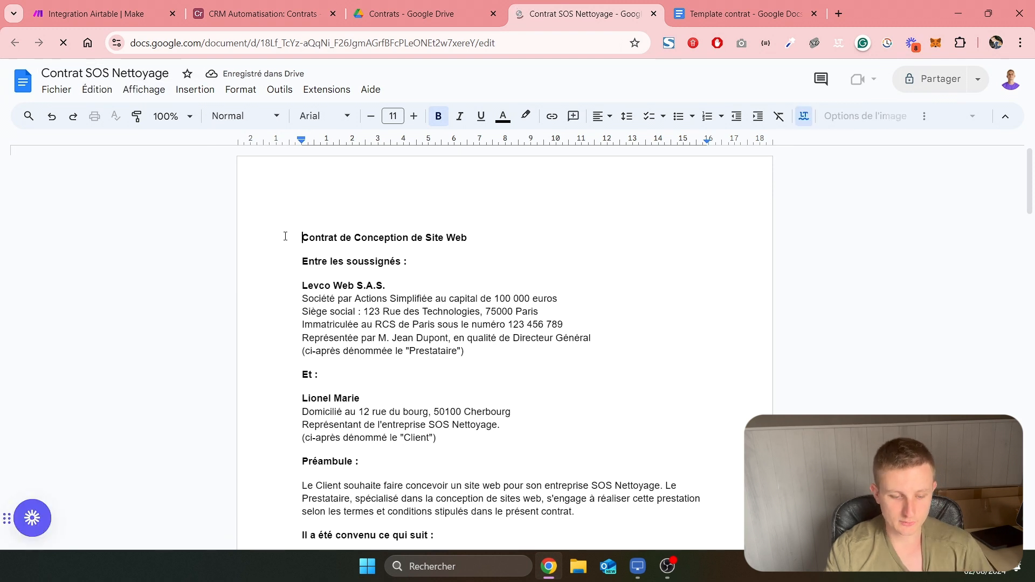
{"action": "scroll", "coordinate": [377, 324], "scroll_direction": "down", "scroll_amount": 1}
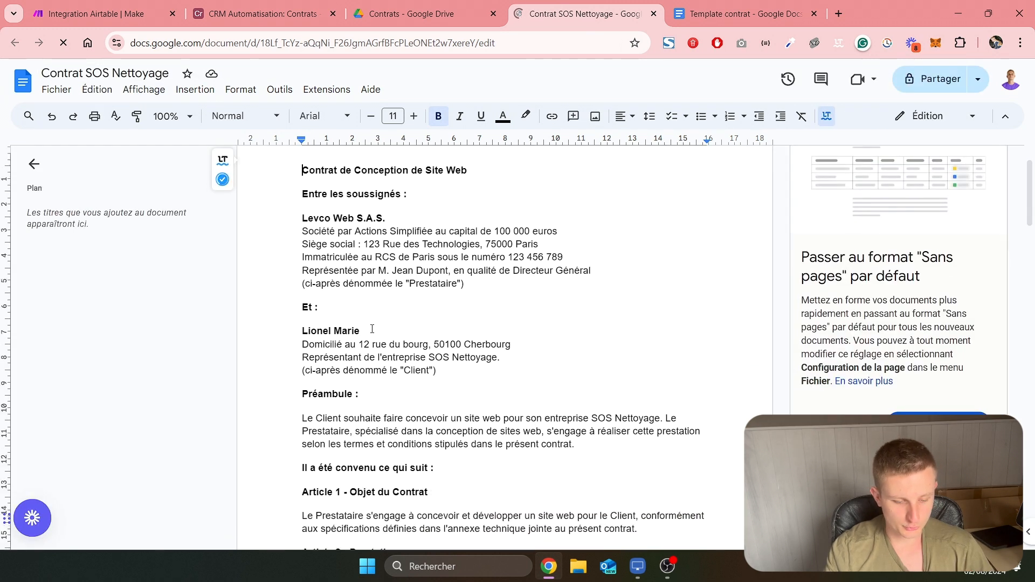
{"action": "left_click_drag", "start_coordinate": [360, 331], "coordinate": [431, 344]}
{"action": "left_click", "coordinate": [365, 331]}
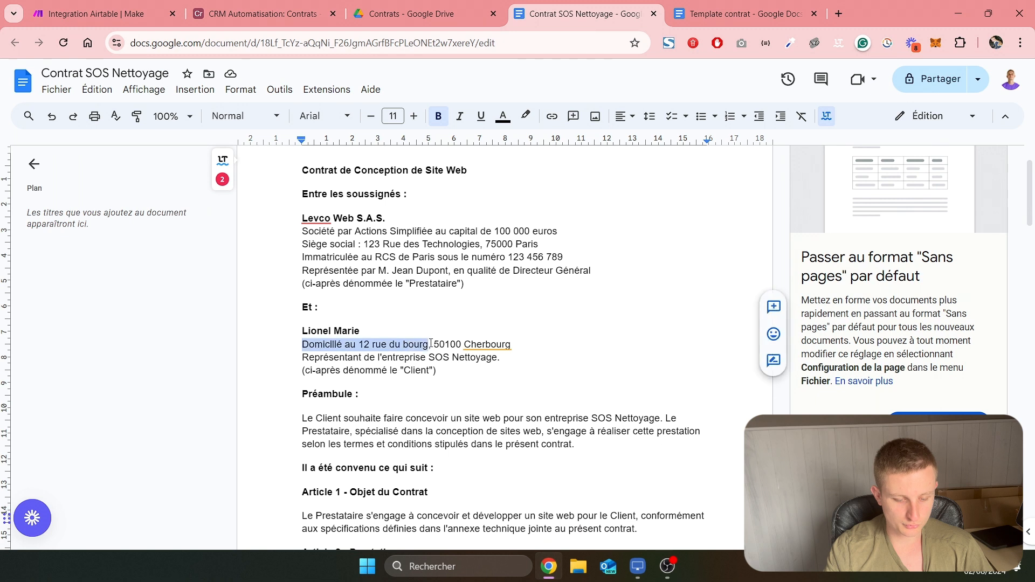
{"action": "left_click_drag", "start_coordinate": [508, 358], "coordinate": [429, 358]}
{"action": "left_click", "coordinate": [457, 371]}
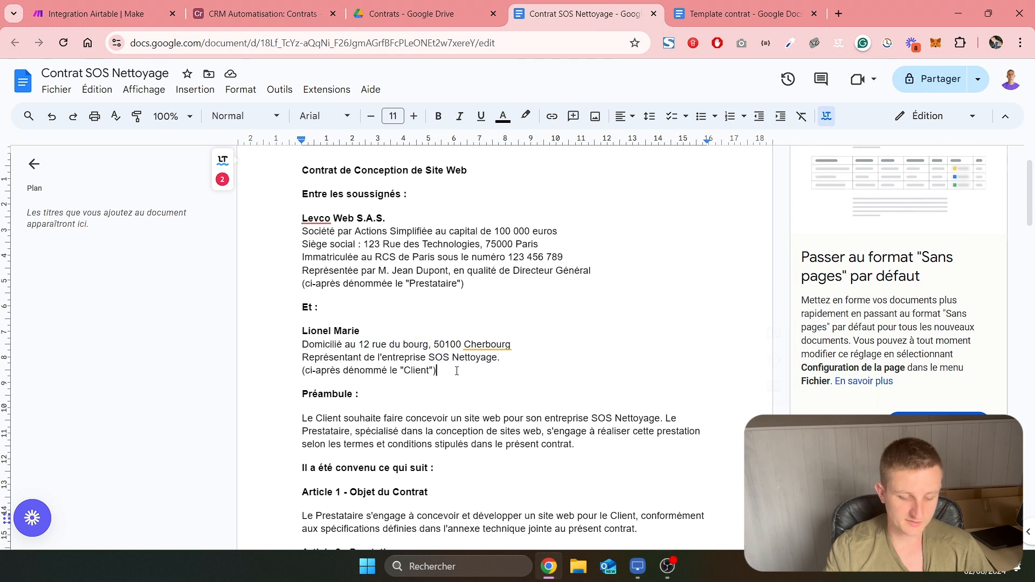
{"action": "left_click", "coordinate": [307, 12]}
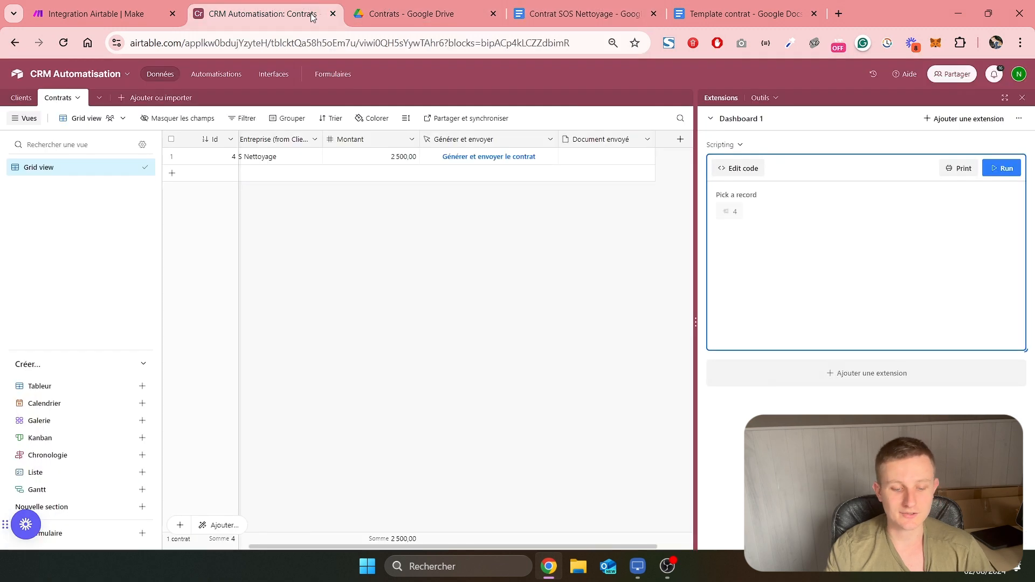
{"action": "left_click", "coordinate": [109, 4]}
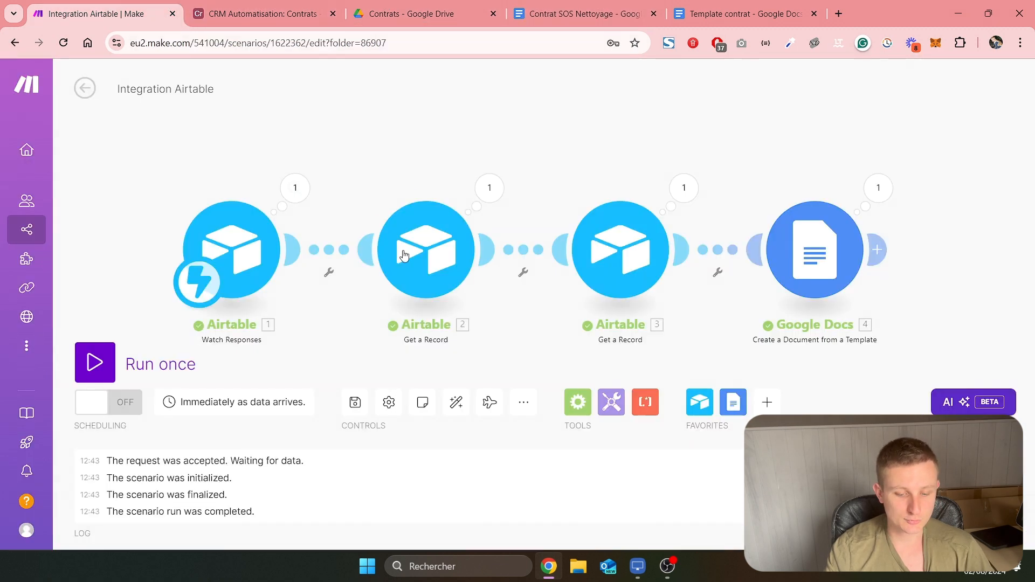
{"action": "left_click_drag", "start_coordinate": [693, 325], "coordinate": [496, 311]}
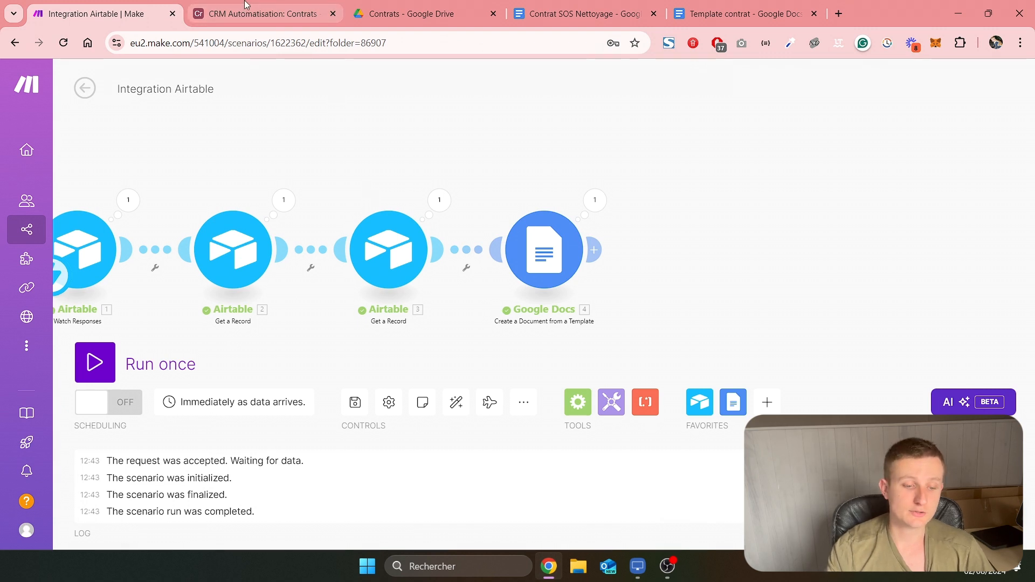
{"action": "left_click", "coordinate": [259, 14]}
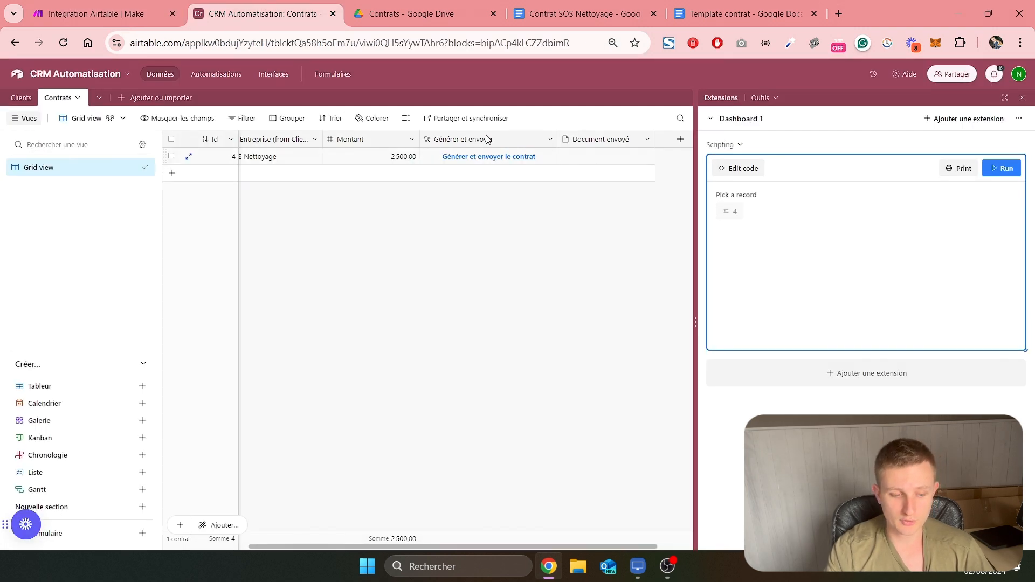
Add a Google Docs "Download a Document" module after the Create a Document from a Template module in the Make scenario
{"action": "left_click", "coordinate": [102, 14]}
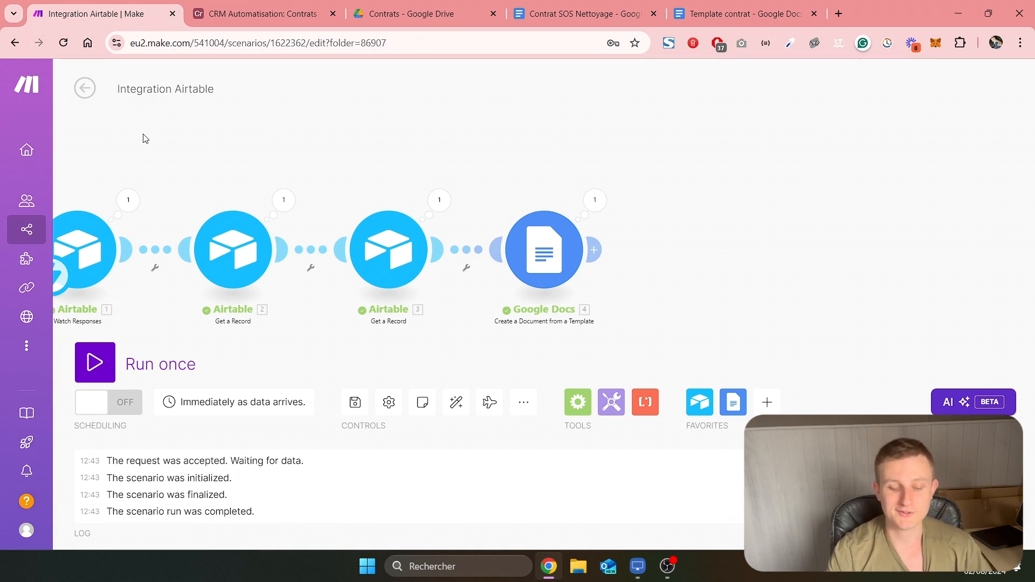
{"action": "left_click_drag", "start_coordinate": [698, 353], "coordinate": [471, 315]}
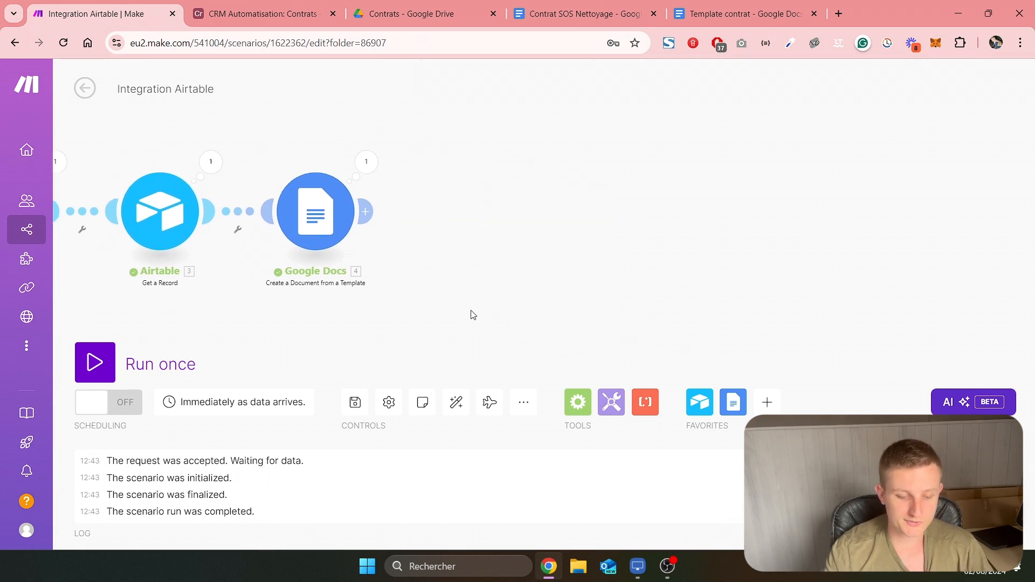
{"action": "left_click", "coordinate": [370, 221]}
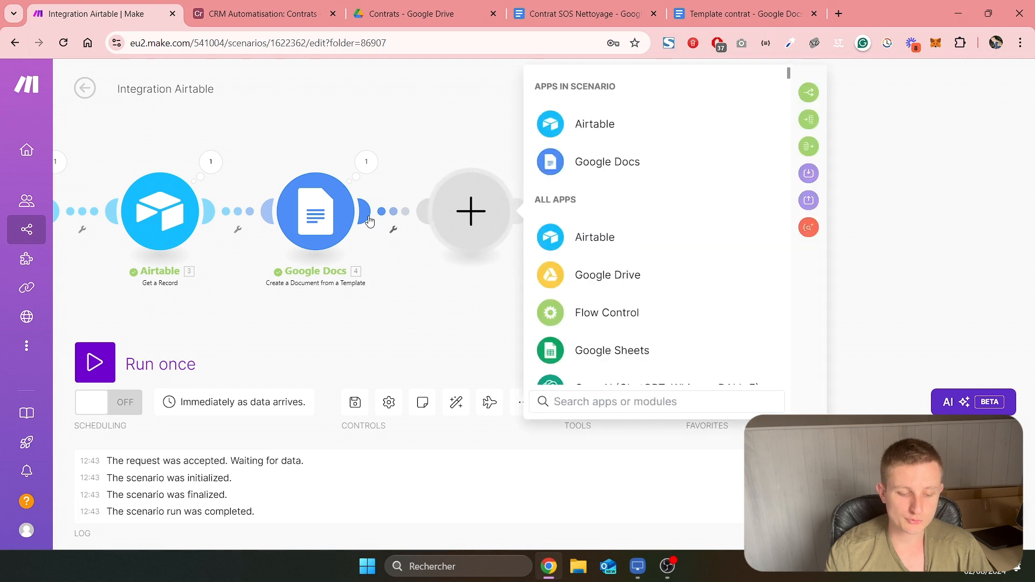
{"action": "left_click", "coordinate": [555, 163]}
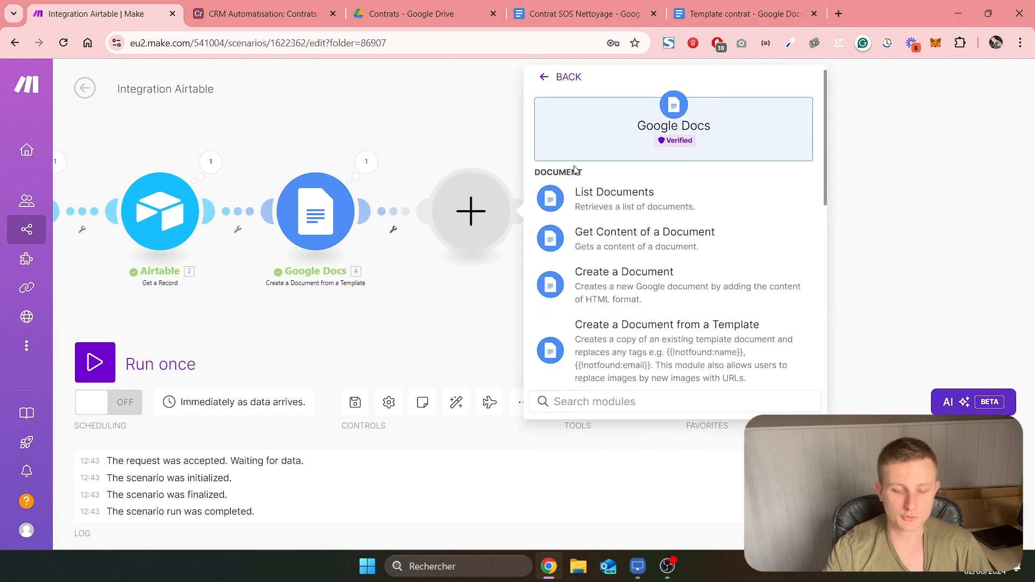
{"action": "scroll", "coordinate": [598, 239], "scroll_direction": "down", "scroll_amount": 6}
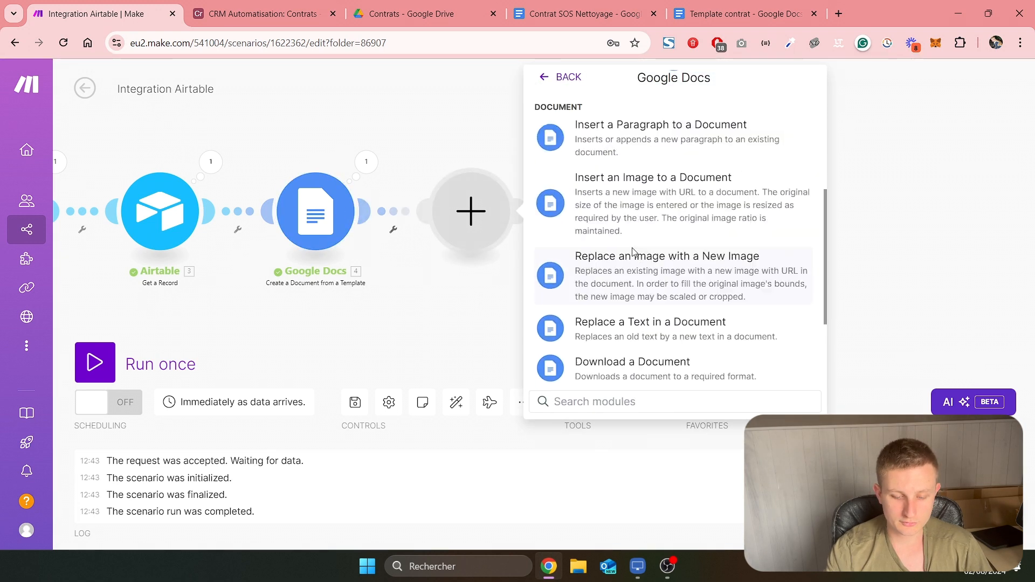
{"action": "left_click", "coordinate": [624, 239]}
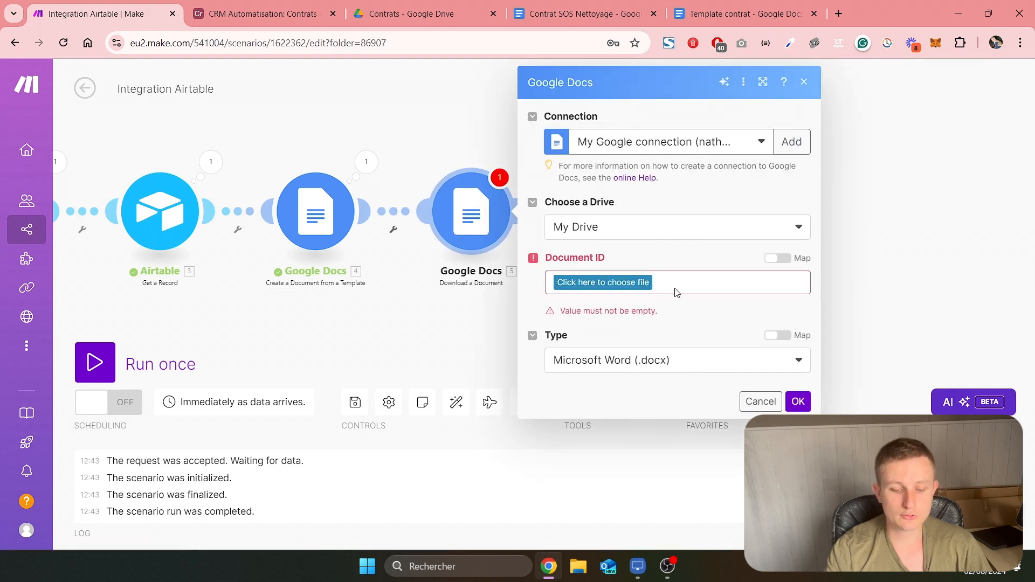
Map the download's Document ID to the template-generated document's Document ID, set the type to PDF Document (.pdf), and save the module
{"action": "left_click", "coordinate": [780, 259]}
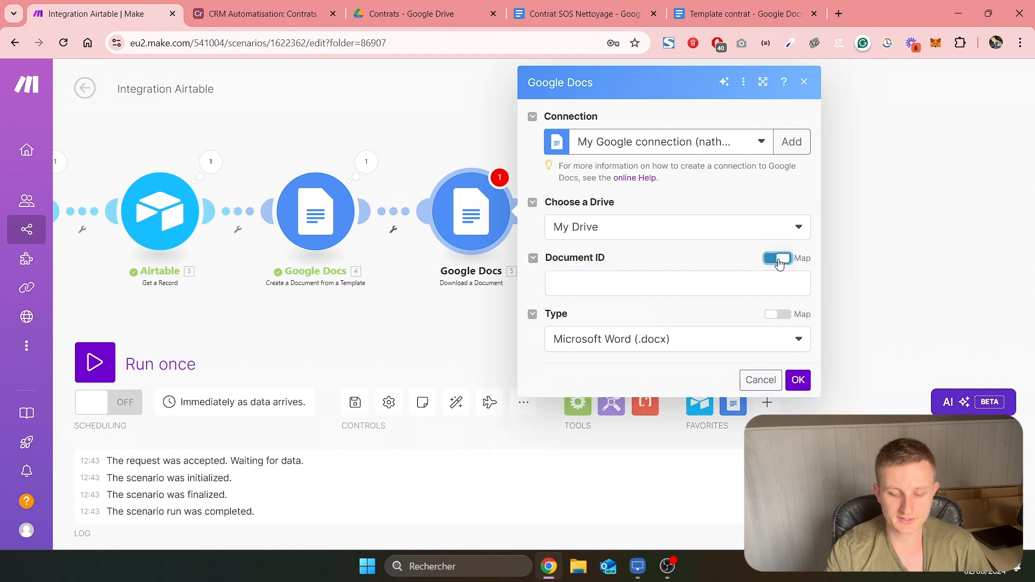
{"action": "left_click", "coordinate": [659, 284]}
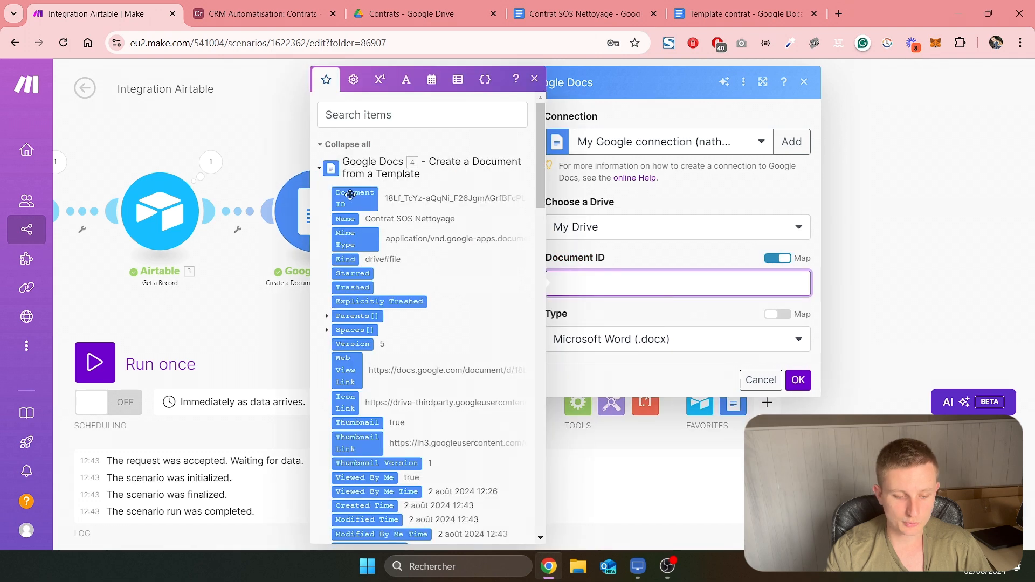
{"action": "left_click", "coordinate": [351, 198]}
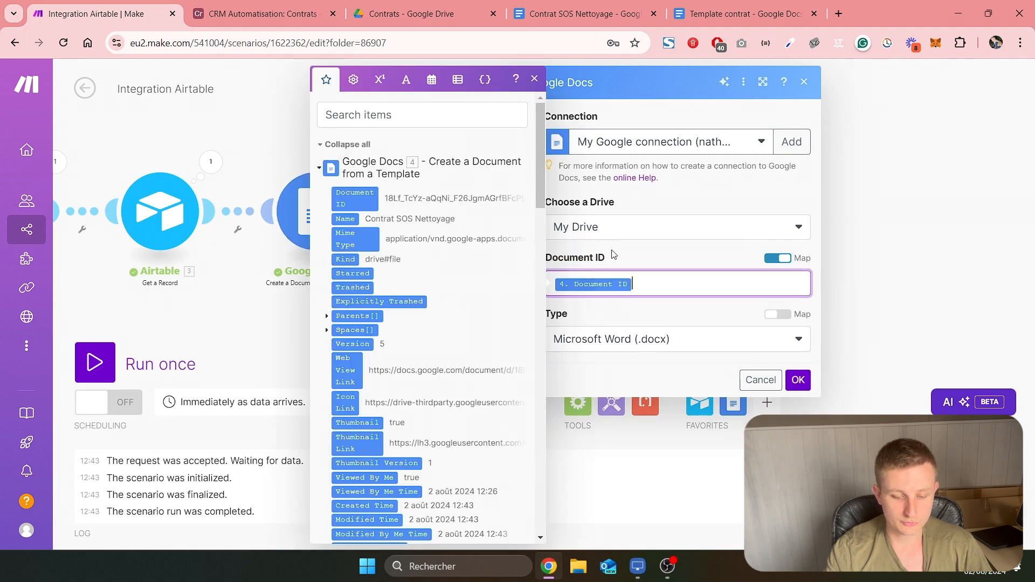
{"action": "left_click", "coordinate": [614, 254]}
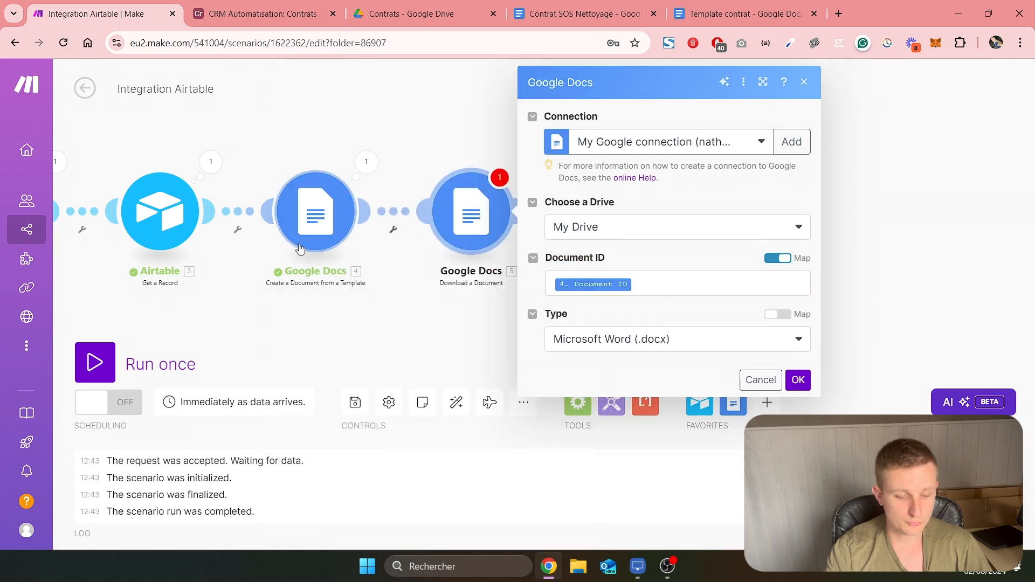
{"action": "left_click", "coordinate": [639, 351]}
{"action": "left_click", "coordinate": [619, 435]}
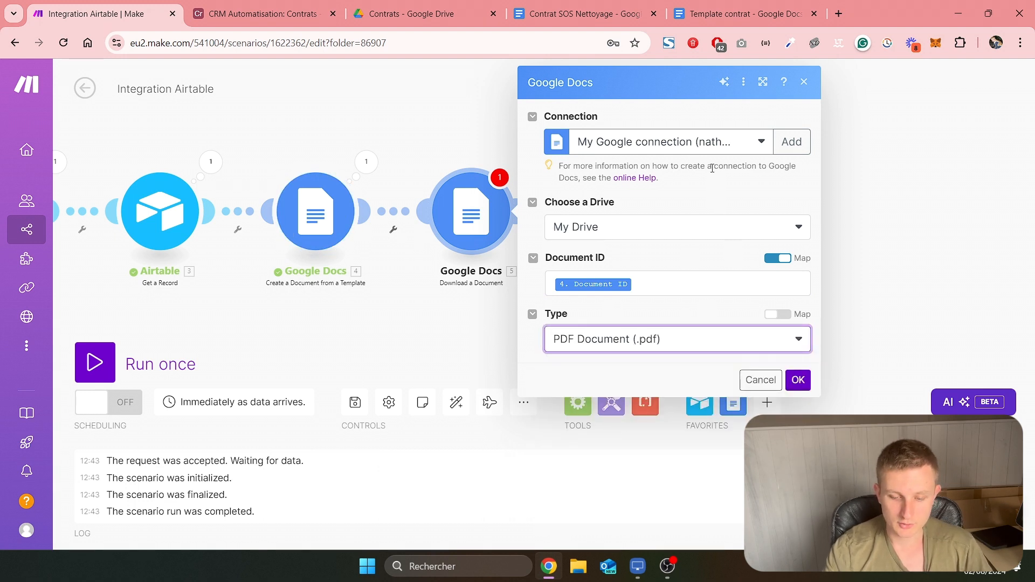
{"action": "left_click", "coordinate": [718, 149]}
{"action": "left_click", "coordinate": [685, 153]}
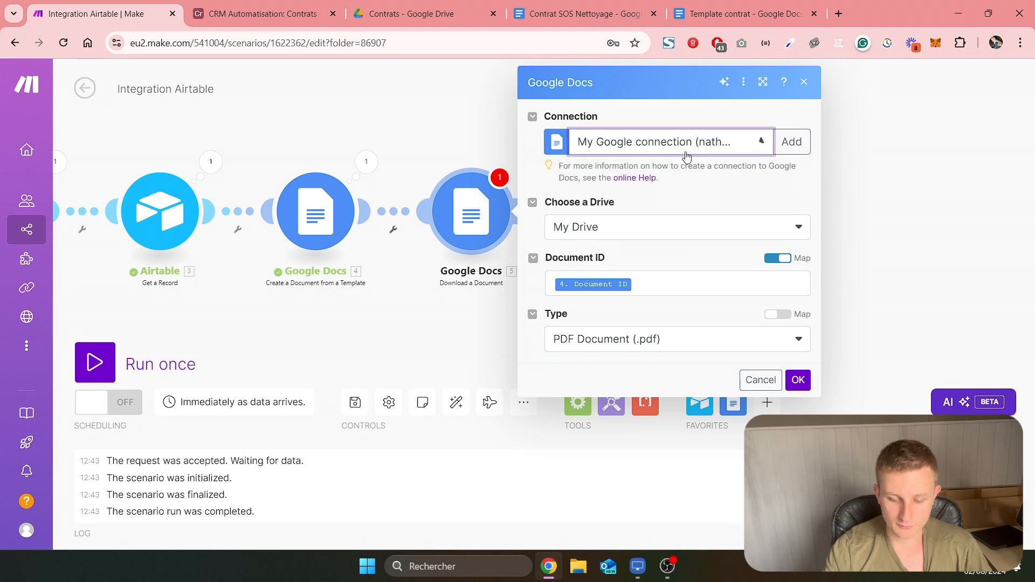
{"action": "left_click", "coordinate": [797, 381]}
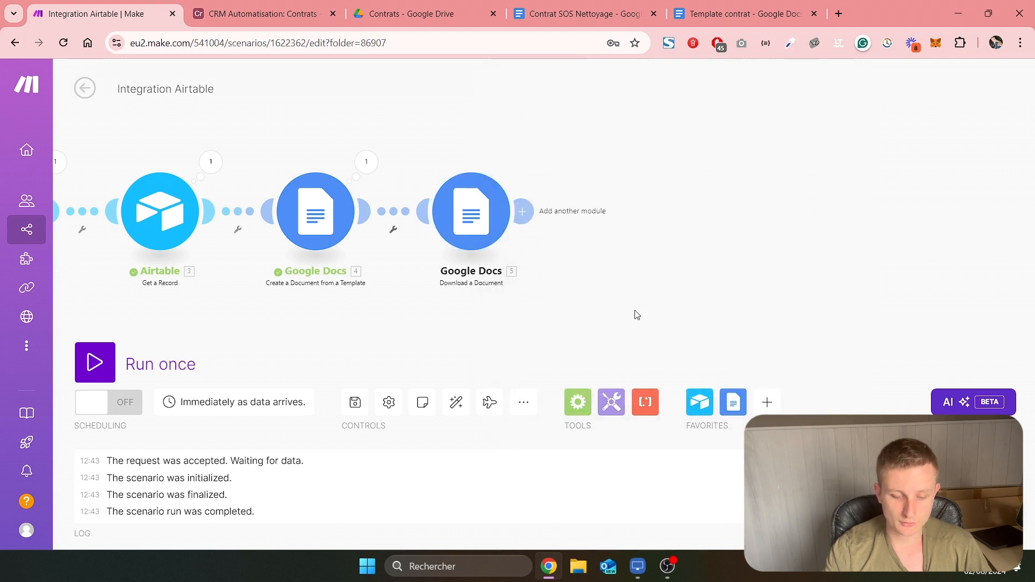
Add another module after the Google Docs Download a Document module
{"action": "left_click", "coordinate": [473, 216]}
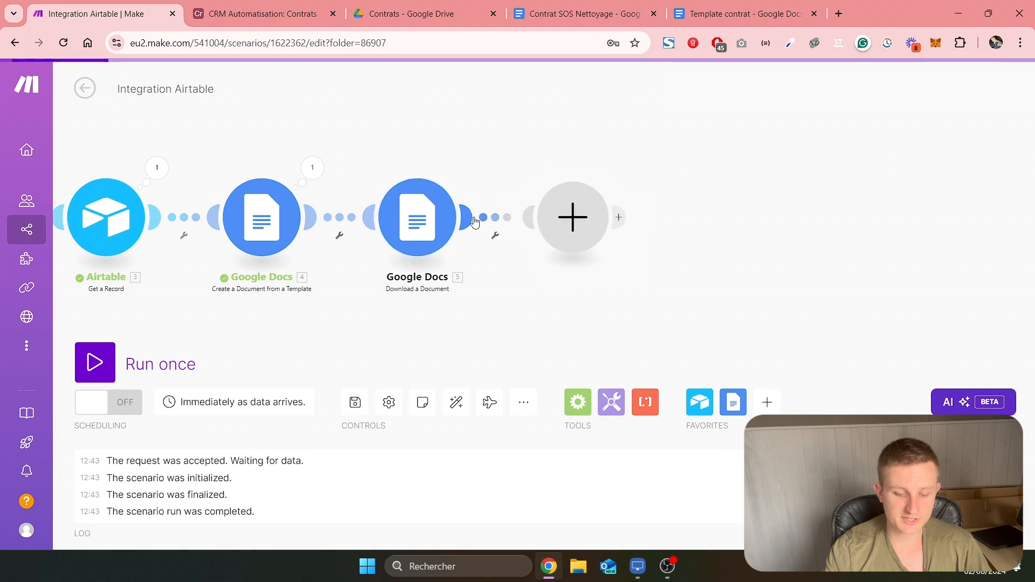
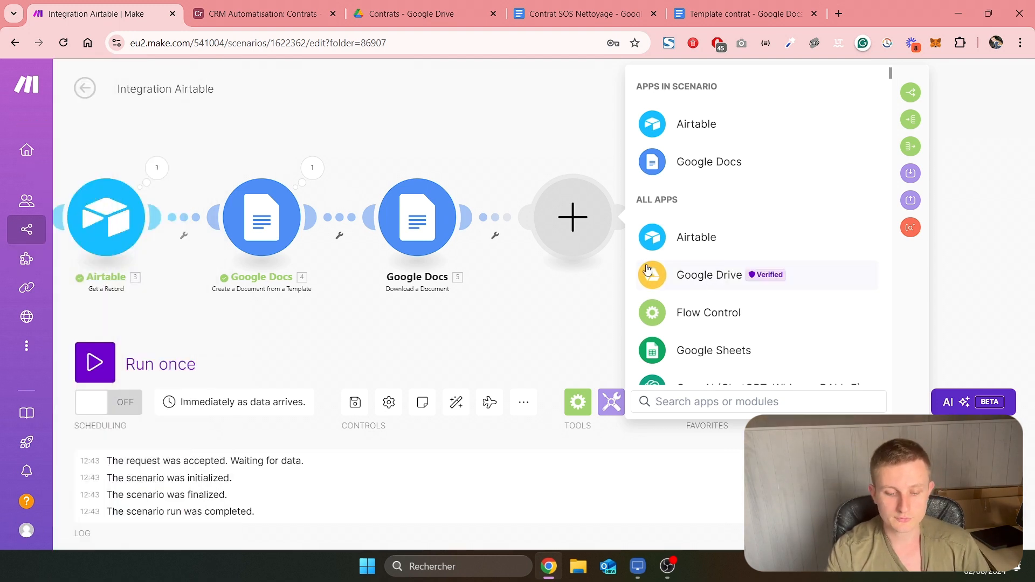
Search the apps for Google Drive and add its Upload a File module after Download a Document
{"action": "type", "text": "googl"}
{"action": "type", "text": "e drive"}
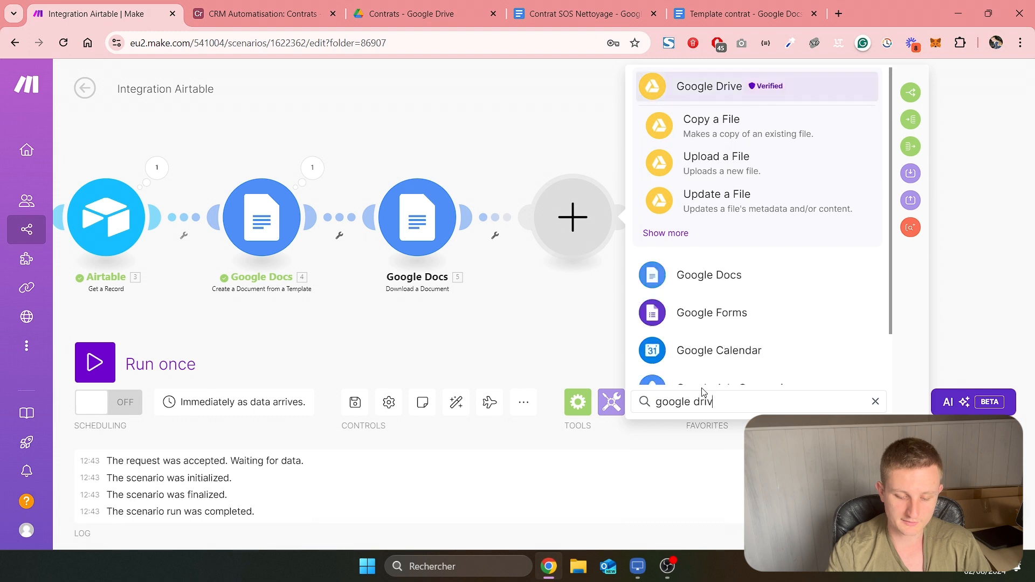
{"action": "left_click", "coordinate": [722, 162]}
Set the upload's destination to the Contrats folder in My Drive, chosen from the list, show the advanced settings and save the module
{"action": "left_click", "coordinate": [777, 226]}
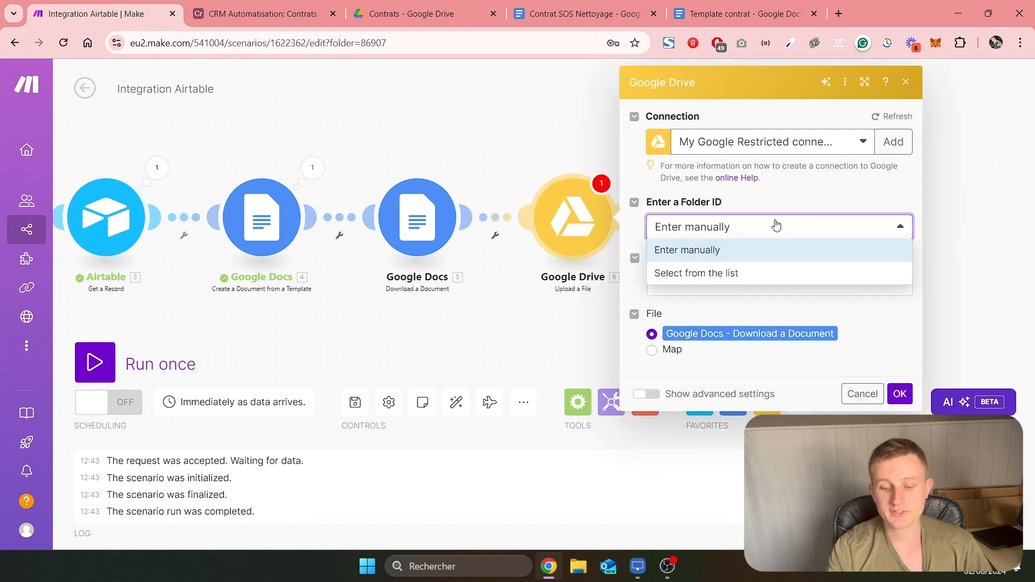
{"action": "left_click", "coordinate": [743, 275]}
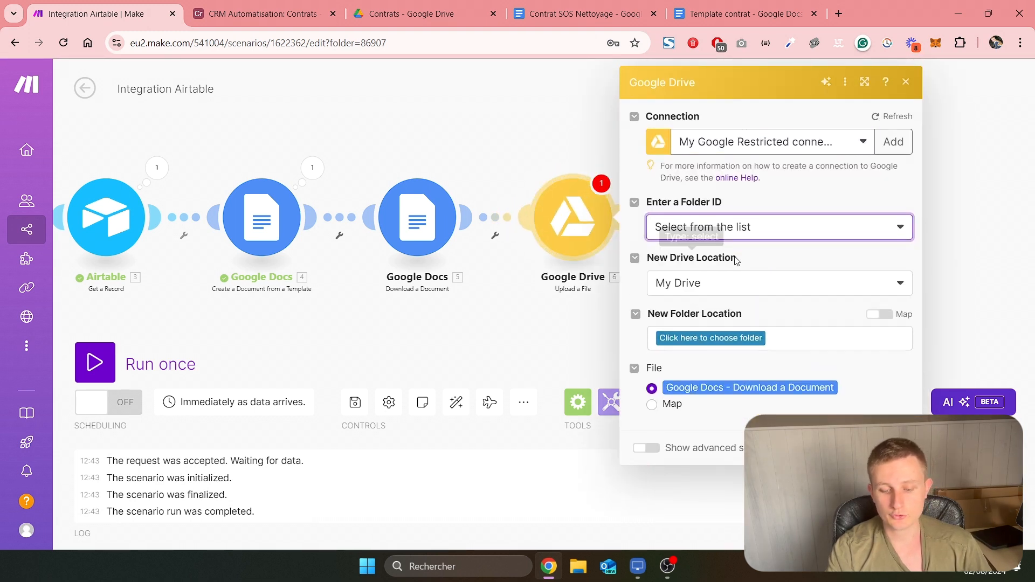
{"action": "left_click", "coordinate": [706, 340]}
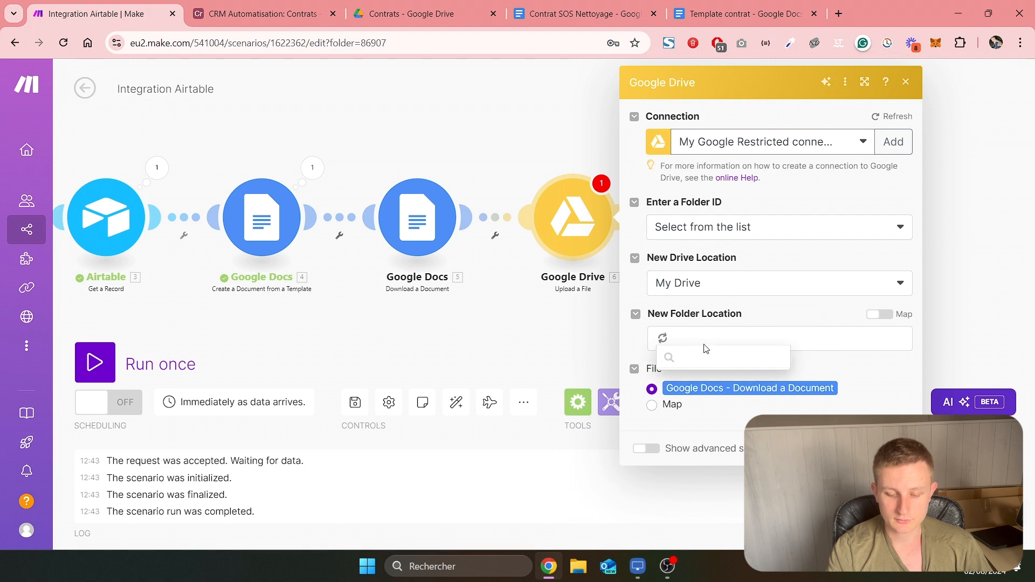
{"action": "left_click", "coordinate": [703, 379]}
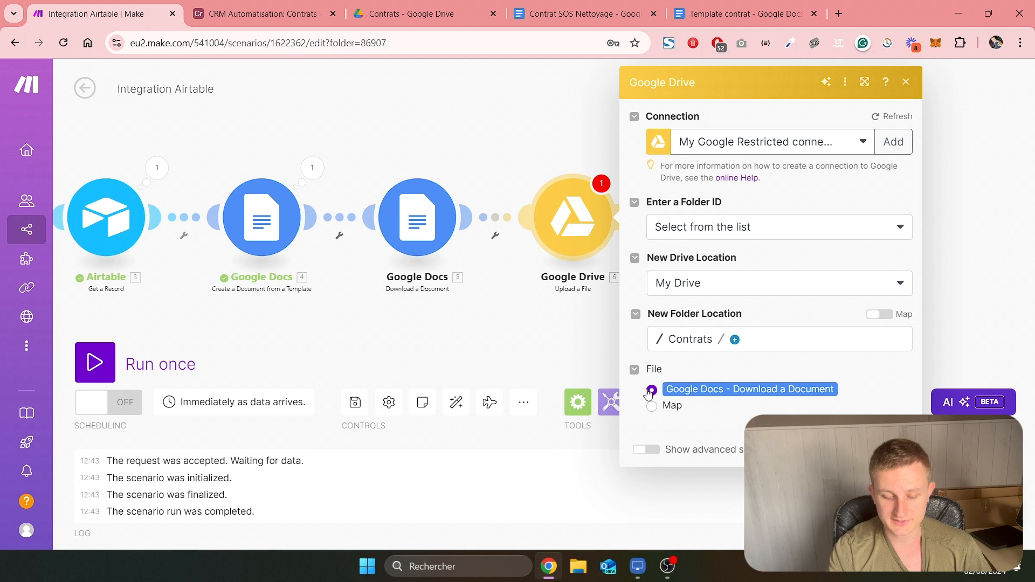
{"action": "left_click", "coordinate": [894, 450]}
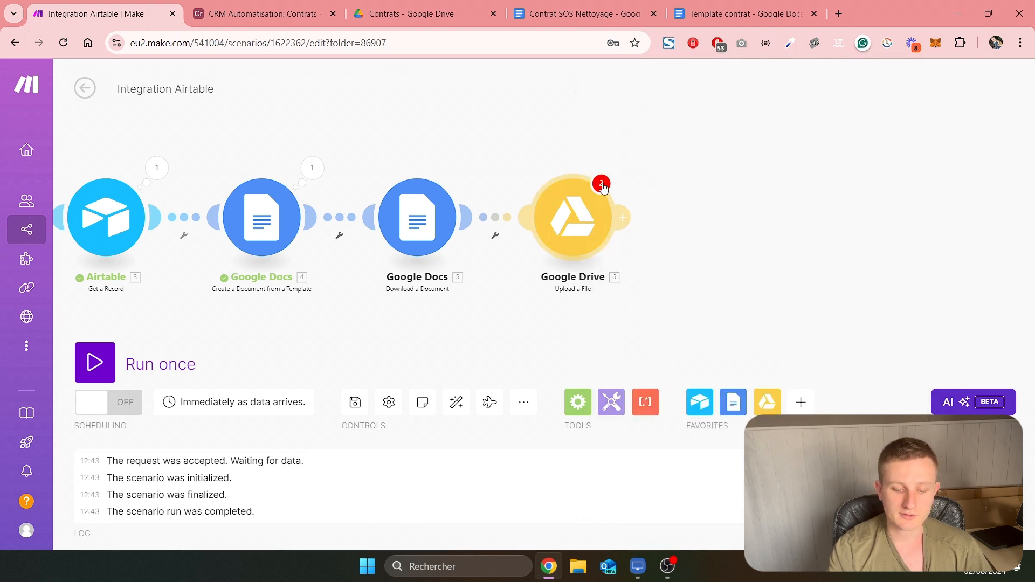
{"action": "left_click", "coordinate": [578, 223]}
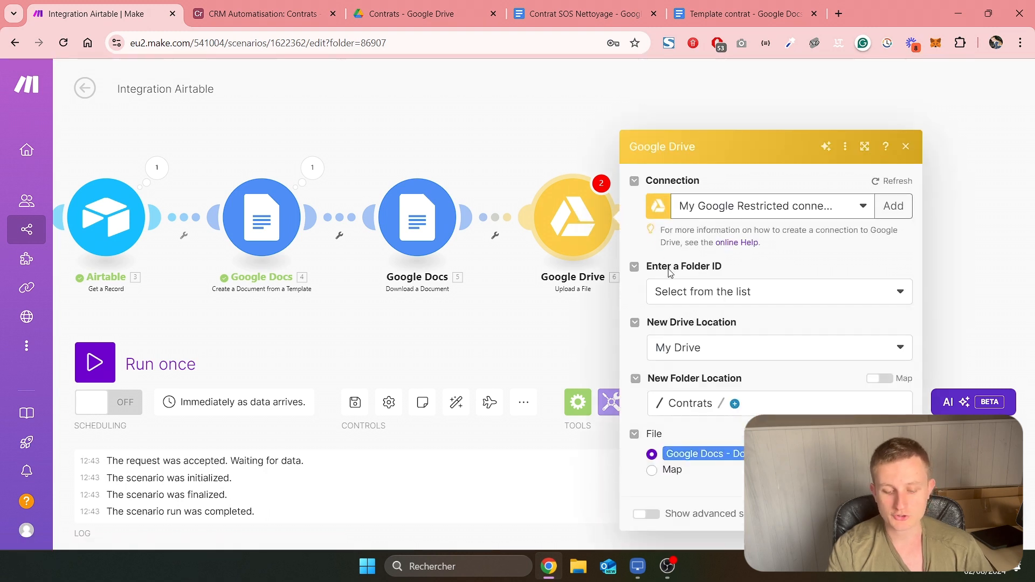
{"action": "left_click", "coordinate": [642, 450]}
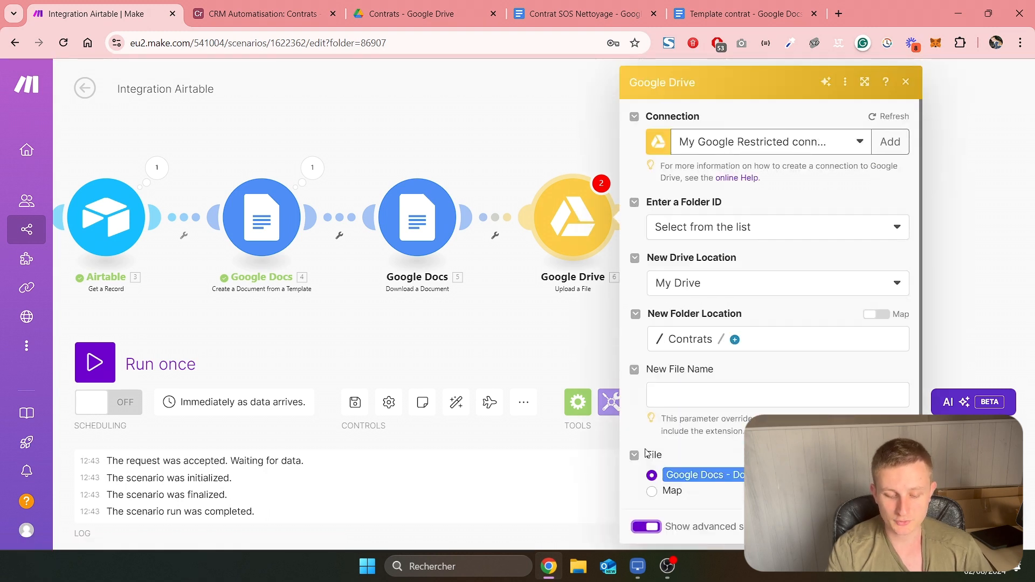
{"action": "left_click", "coordinate": [895, 527]}
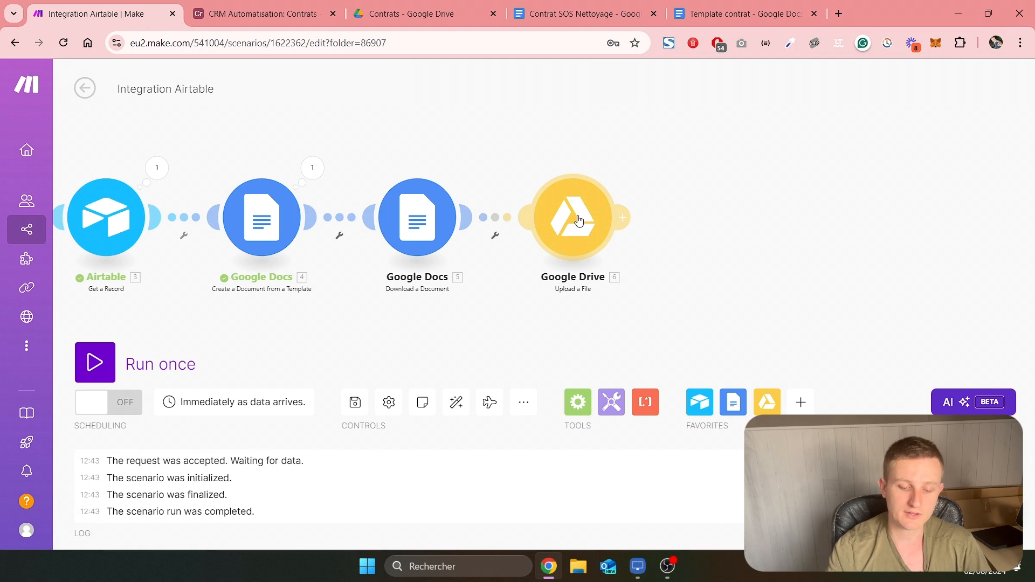
Add a Google Drive Get a Share Link module after the Upload a File module
{"action": "left_click", "coordinate": [633, 218]}
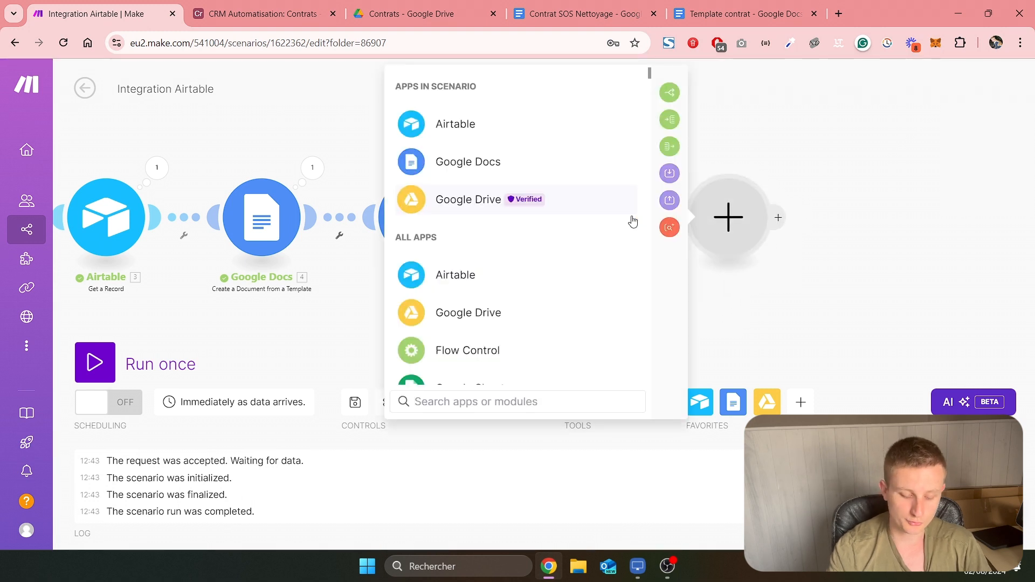
{"action": "type", "text": "google drive"}
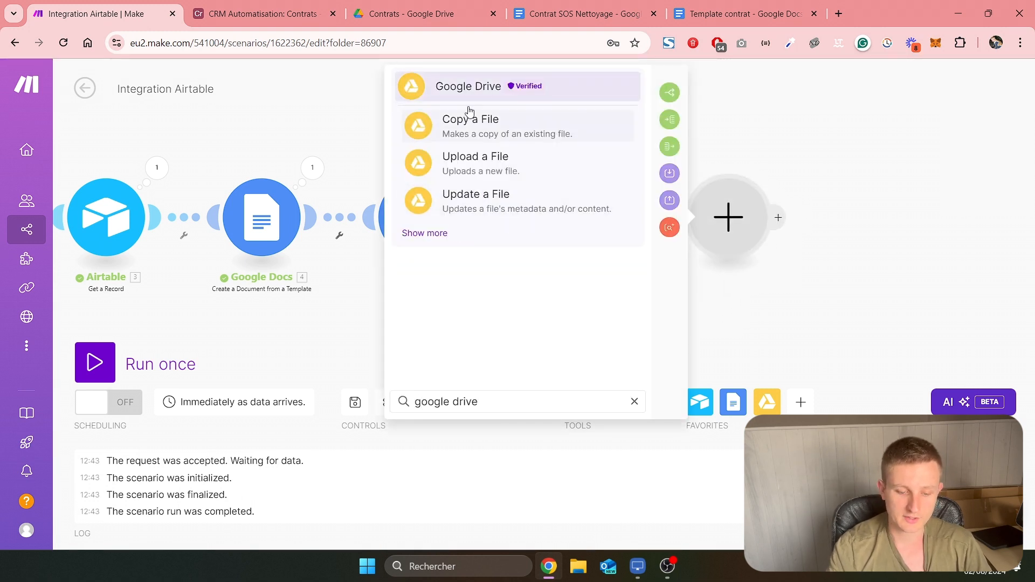
{"action": "left_click", "coordinate": [485, 86]}
{"action": "scroll", "coordinate": [491, 232], "scroll_direction": "down", "scroll_amount": 3}
{"action": "scroll", "coordinate": [491, 233], "scroll_direction": "down", "scroll_amount": 6}
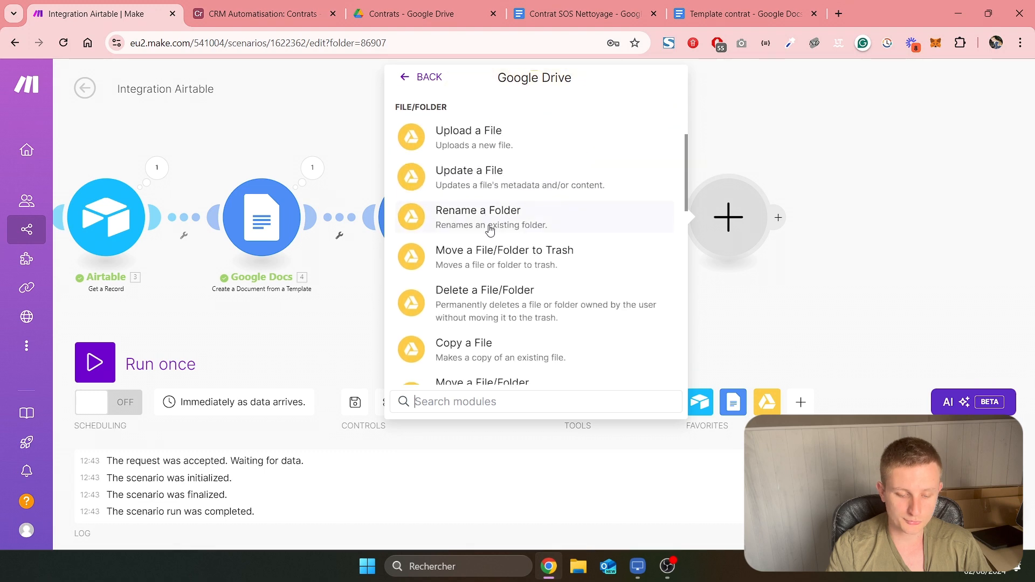
{"action": "left_click", "coordinate": [503, 249]}
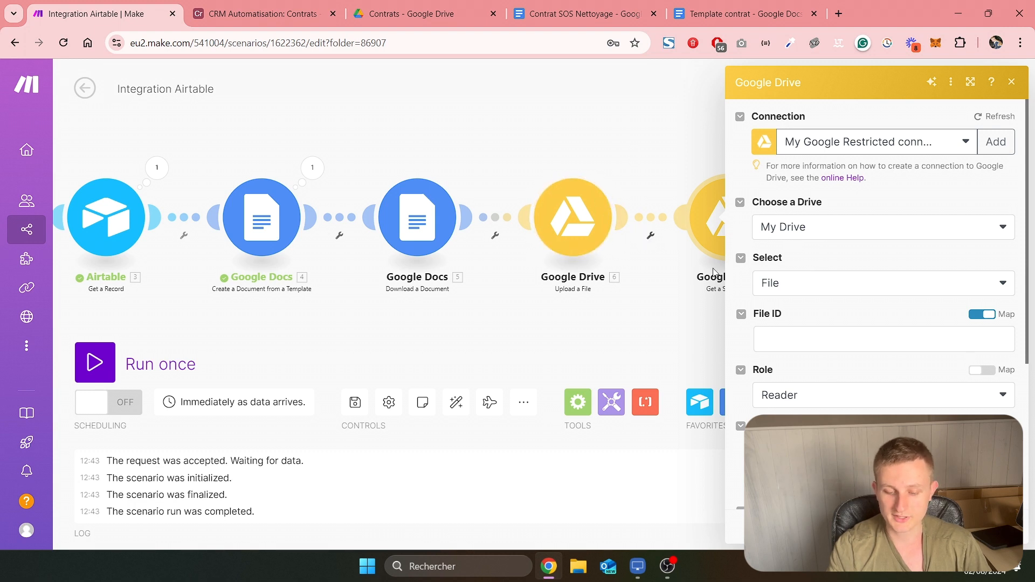
Map the share link's File ID to the uploaded file's File ID, set the type to Anyone, and save the module
{"action": "left_click", "coordinate": [796, 343]}
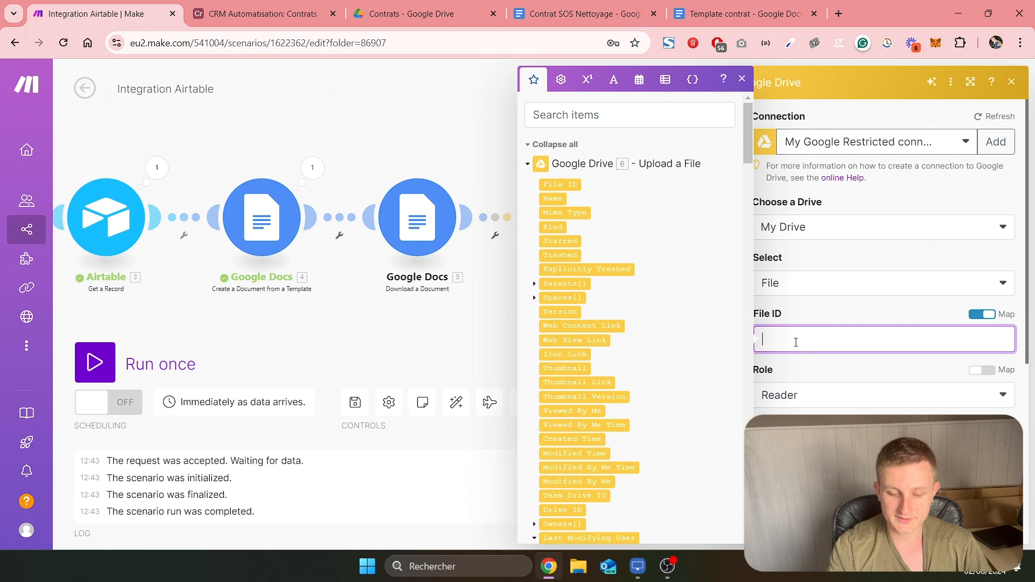
{"action": "left_click", "coordinate": [561, 186]}
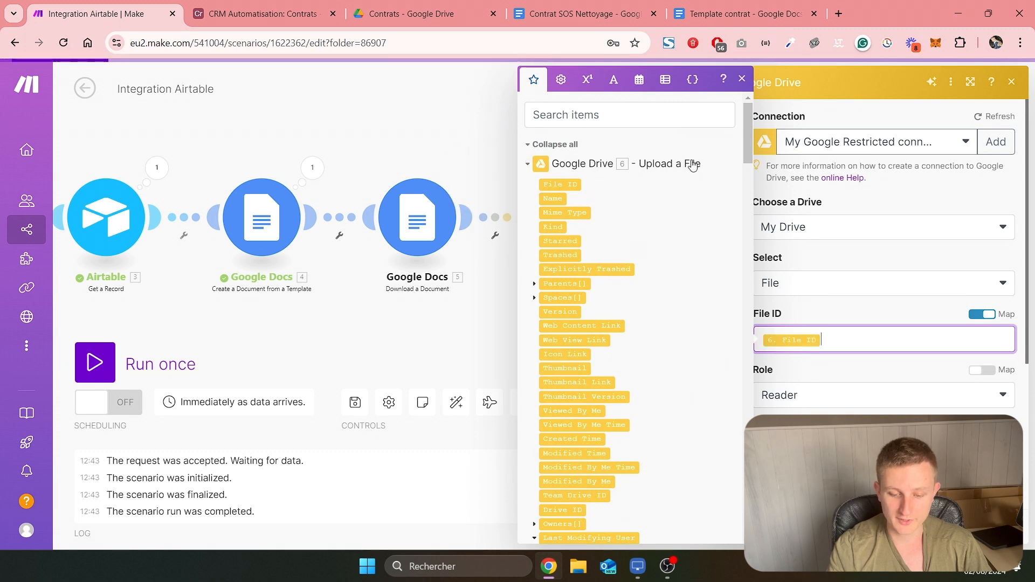
{"action": "scroll", "coordinate": [809, 323], "scroll_direction": "down", "scroll_amount": 3}
{"action": "left_click", "coordinate": [812, 316]}
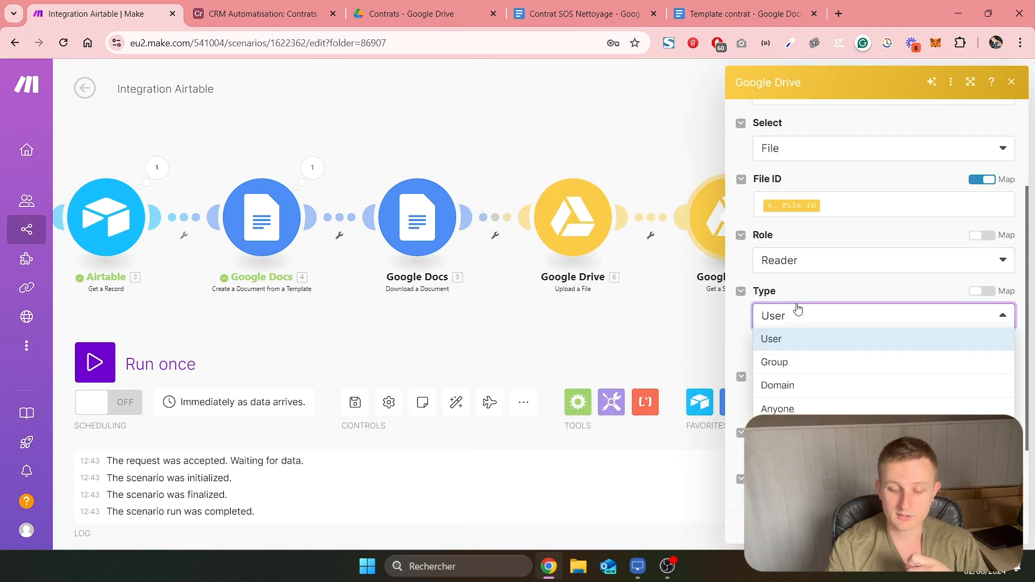
{"action": "left_click", "coordinate": [789, 409]}
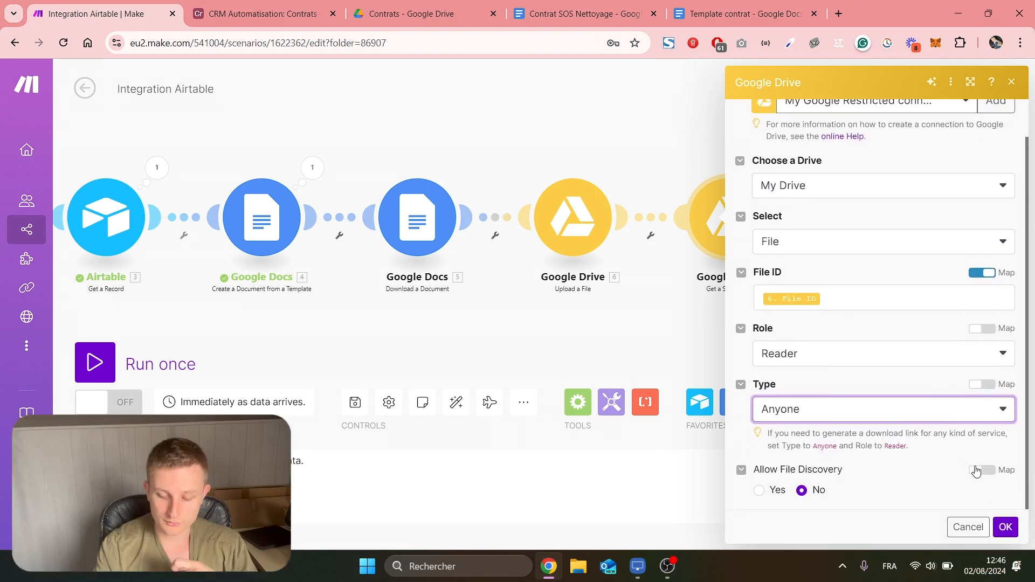
{"action": "left_click", "coordinate": [759, 490]}
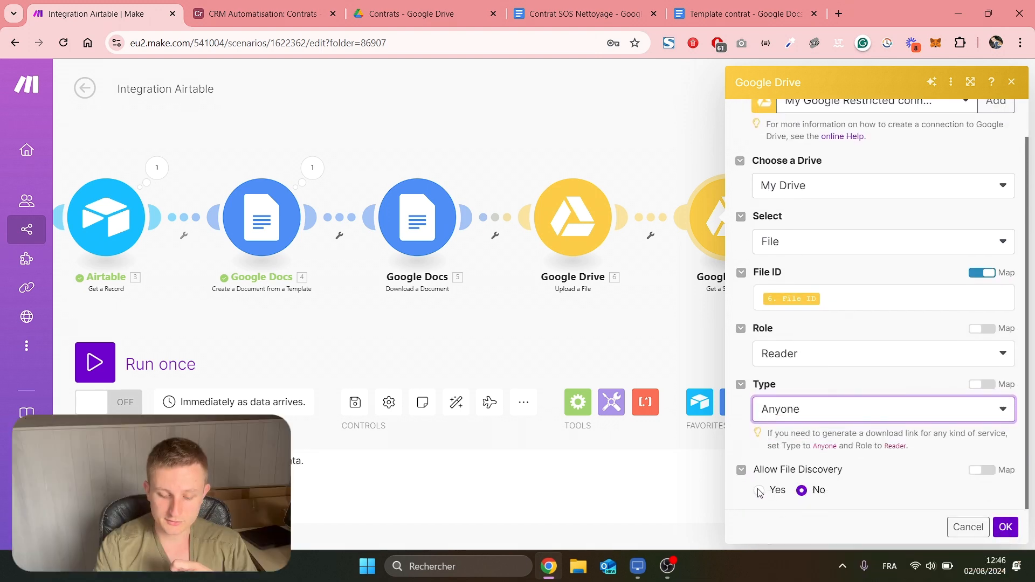
{"action": "left_click", "coordinate": [1006, 526]}
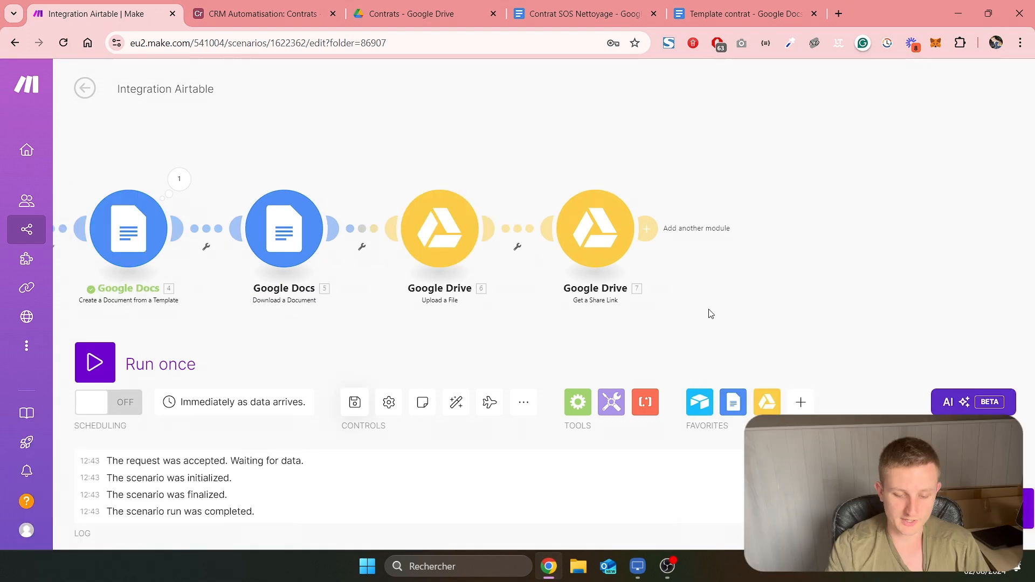
Run the scenario once, generate and send the SOS Nettoyage contract from its Airtable record, and return to Make to check the run
{"action": "left_click", "coordinate": [107, 371]}
{"action": "left_click", "coordinate": [265, 14]}
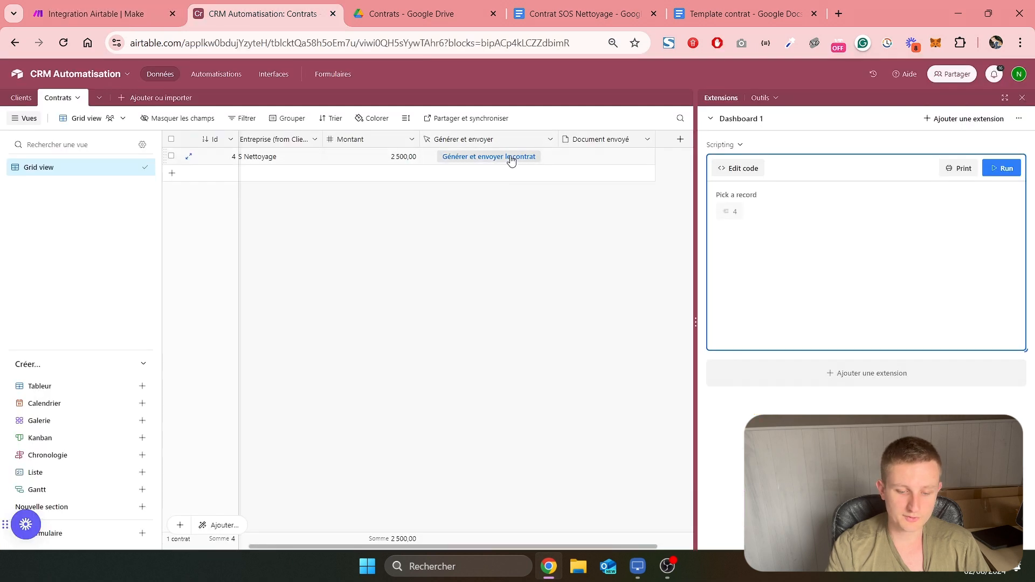
{"action": "left_click", "coordinate": [510, 158]}
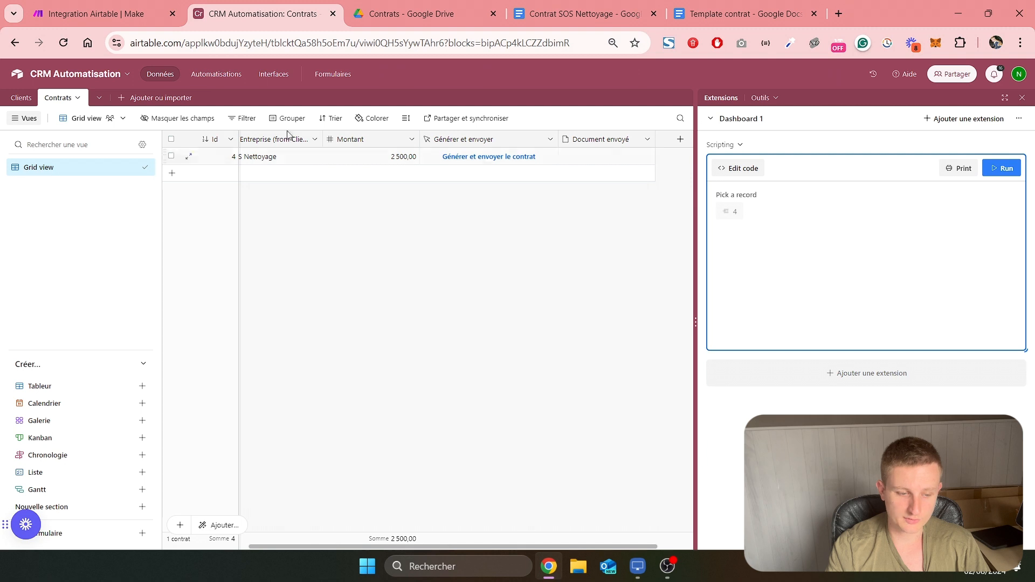
{"action": "left_click", "coordinate": [109, 12]}
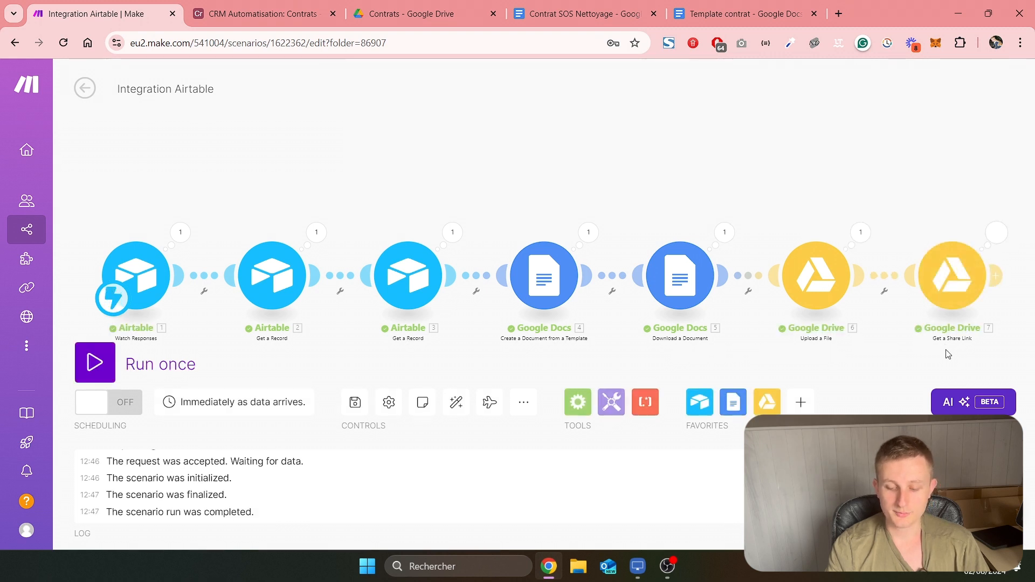
Switch to Google Drive and reopen the Contrats folder from Mon Drive to check the generated SOS Nettoyage document and PDF
{"action": "left_click", "coordinate": [377, 13]}
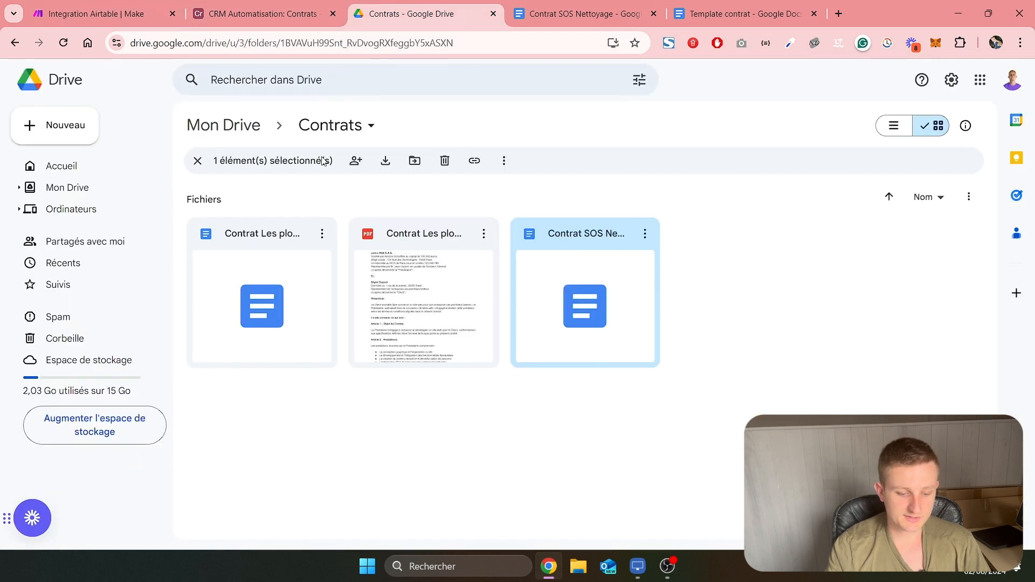
{"action": "left_click", "coordinate": [198, 161]}
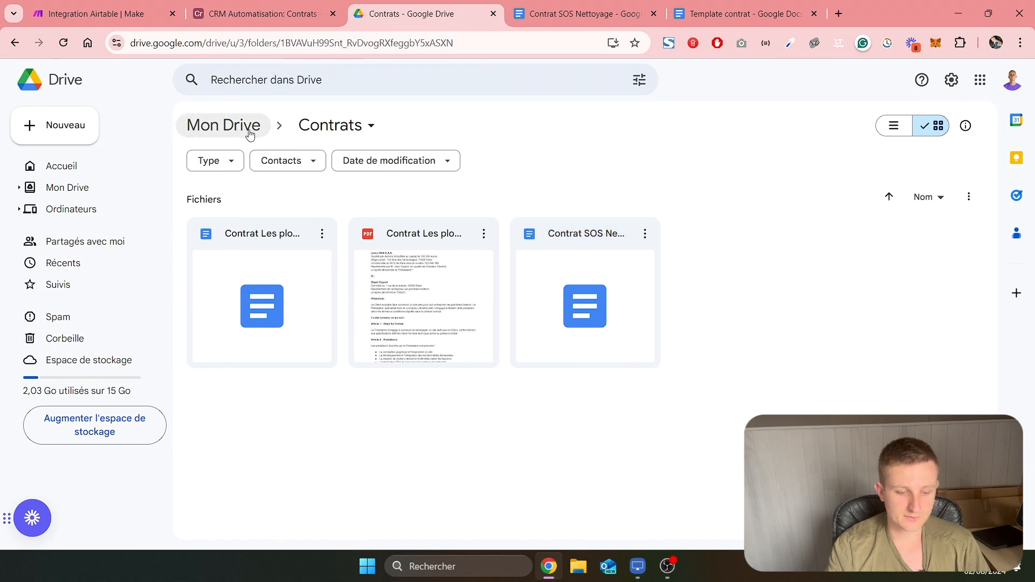
{"action": "left_click", "coordinate": [227, 136]}
{"action": "double_click", "coordinate": [374, 222]}
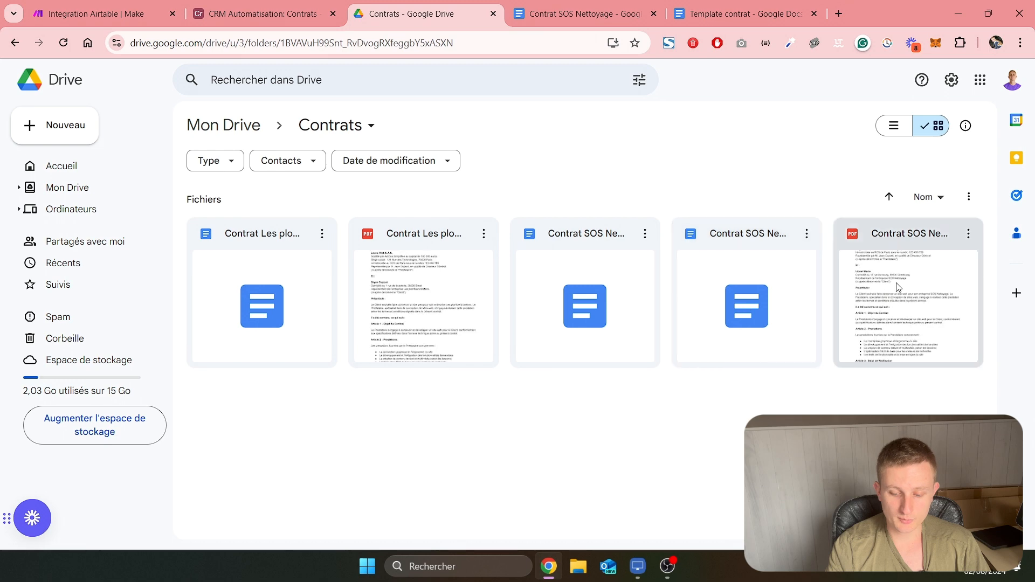
Add an Airtable Update a Record module after Get a Share Link in Make, checking the Document envoyé field in Airtable
{"action": "left_click", "coordinate": [103, 15]}
{"action": "left_click_drag", "start_coordinate": [688, 325], "coordinate": [499, 318]}
{"action": "scroll", "coordinate": [567, 292], "scroll_direction": "up", "scroll_amount": 3}
{"action": "left_click_drag", "start_coordinate": [564, 186], "coordinate": [573, 236]}
{"action": "left_click", "coordinate": [620, 237]}
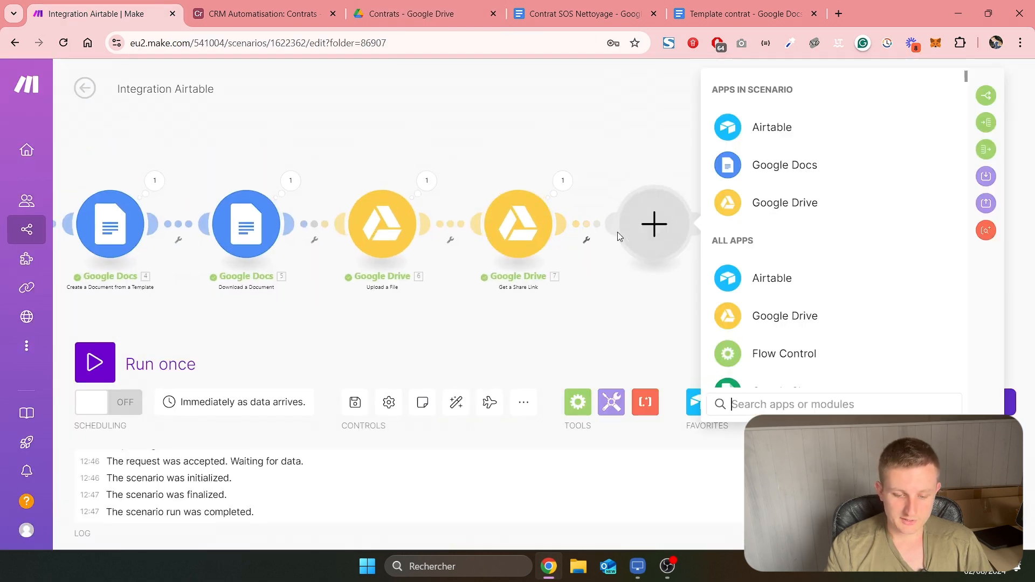
{"action": "left_click", "coordinate": [745, 119]}
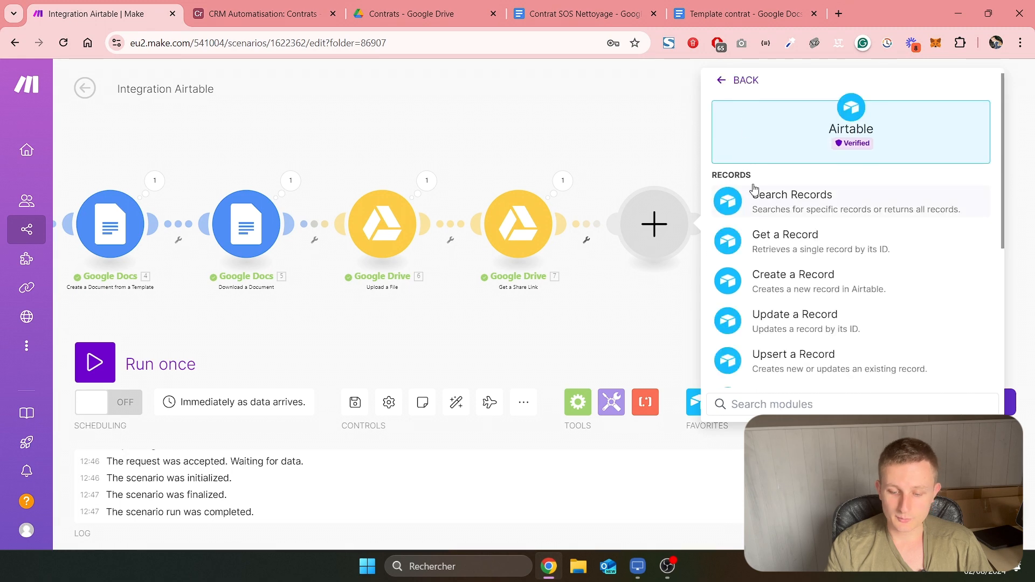
{"action": "left_click", "coordinate": [263, 14]}
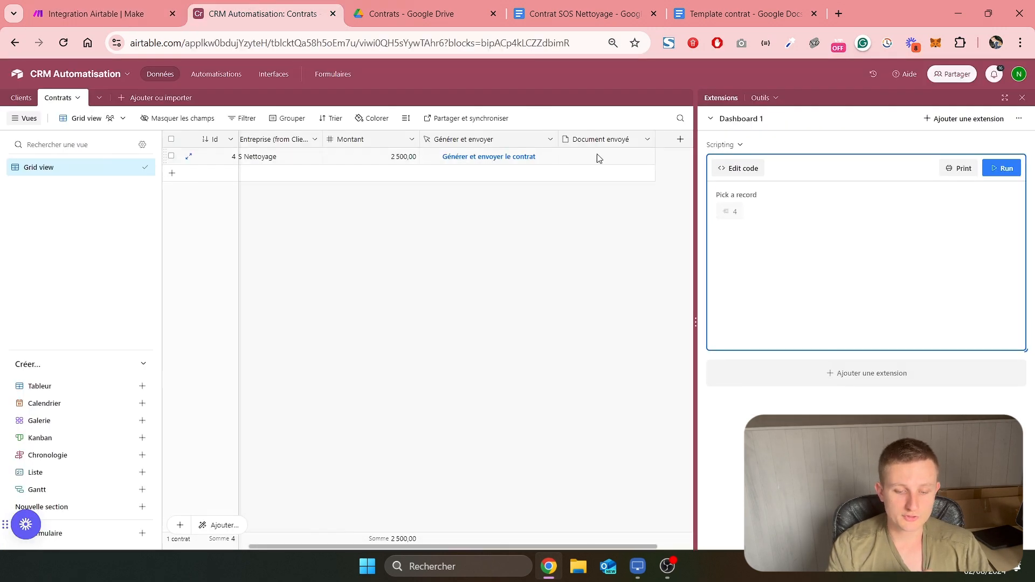
{"action": "left_click", "coordinate": [103, 14]}
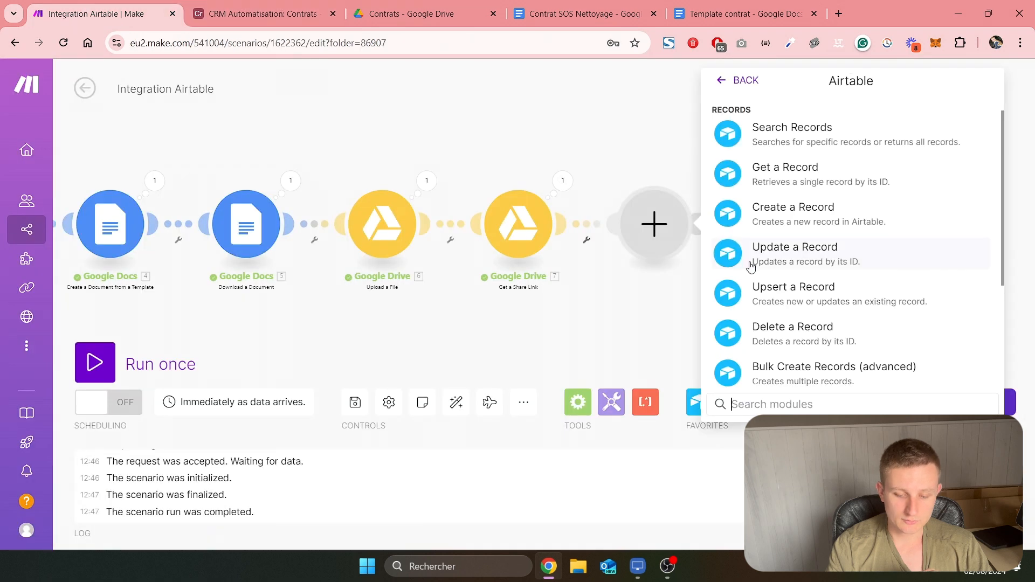
{"action": "left_click", "coordinate": [806, 257]}
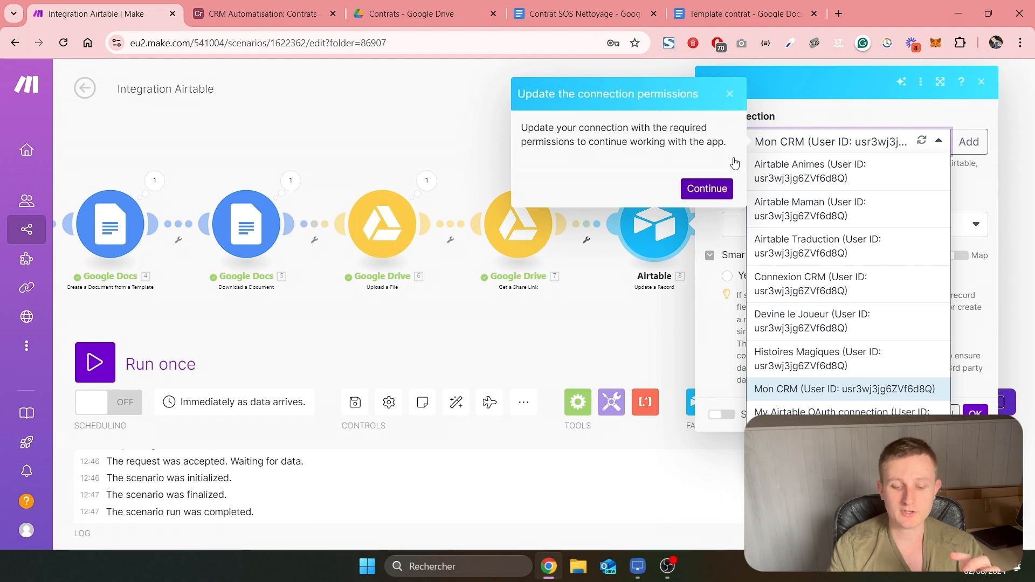
Update the Mon CRM connection's permissions by granting Make access to the CRM Automatisation base in Airtable
{"action": "left_click", "coordinate": [714, 189]}
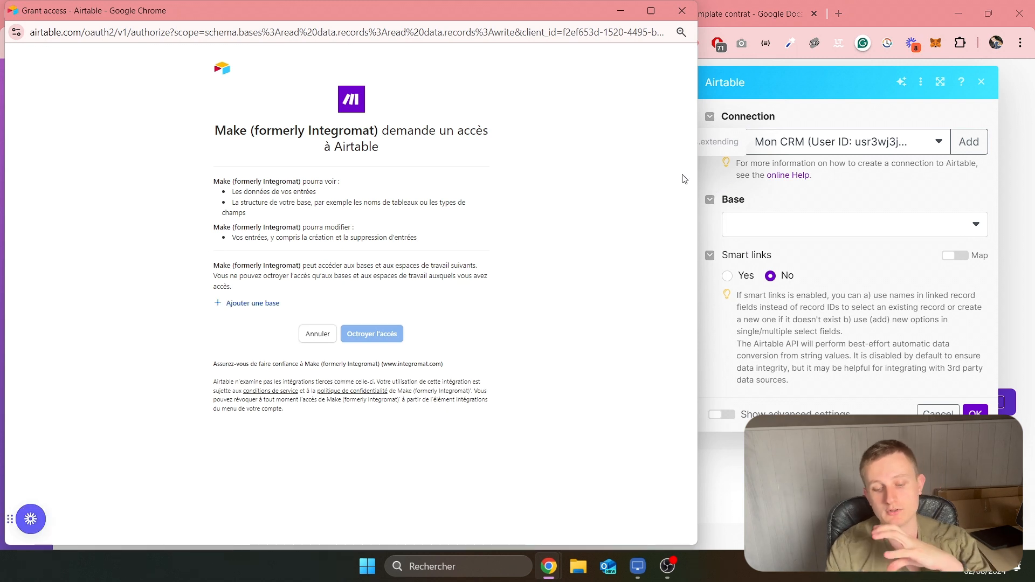
{"action": "left_click", "coordinate": [261, 305]}
{"action": "scroll", "coordinate": [261, 377], "scroll_direction": "down", "scroll_amount": 3}
{"action": "left_click", "coordinate": [268, 427]}
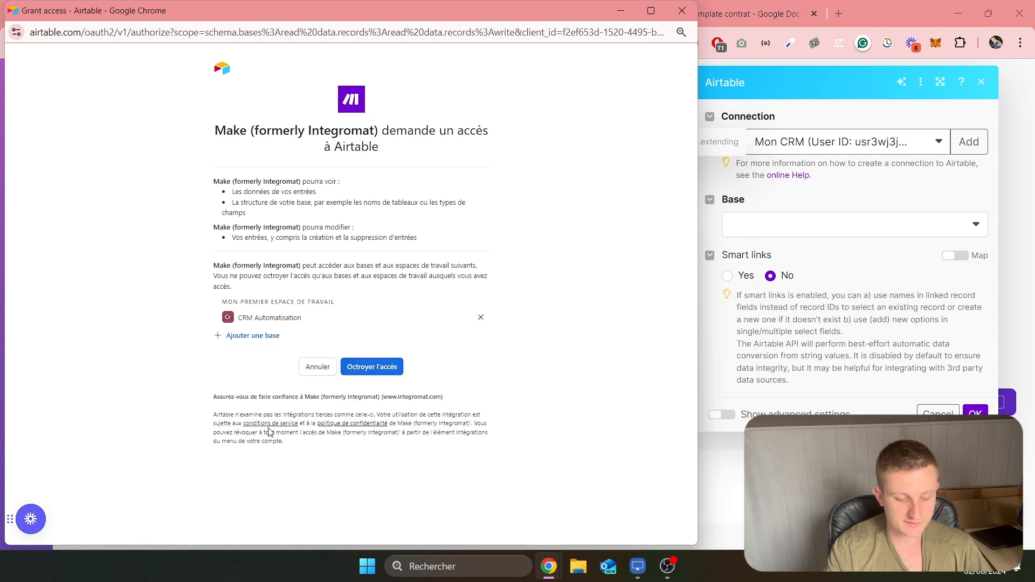
{"action": "left_click", "coordinate": [373, 368]}
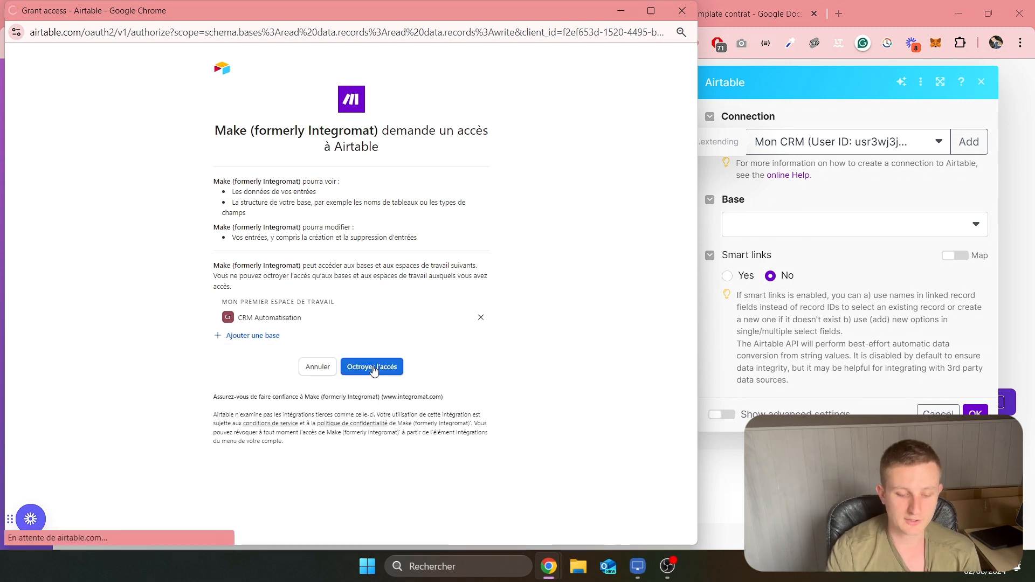
Use the Connexion CRM connection for the Update a Record module and select the CRM Automatisation base
{"action": "left_click", "coordinate": [804, 226]}
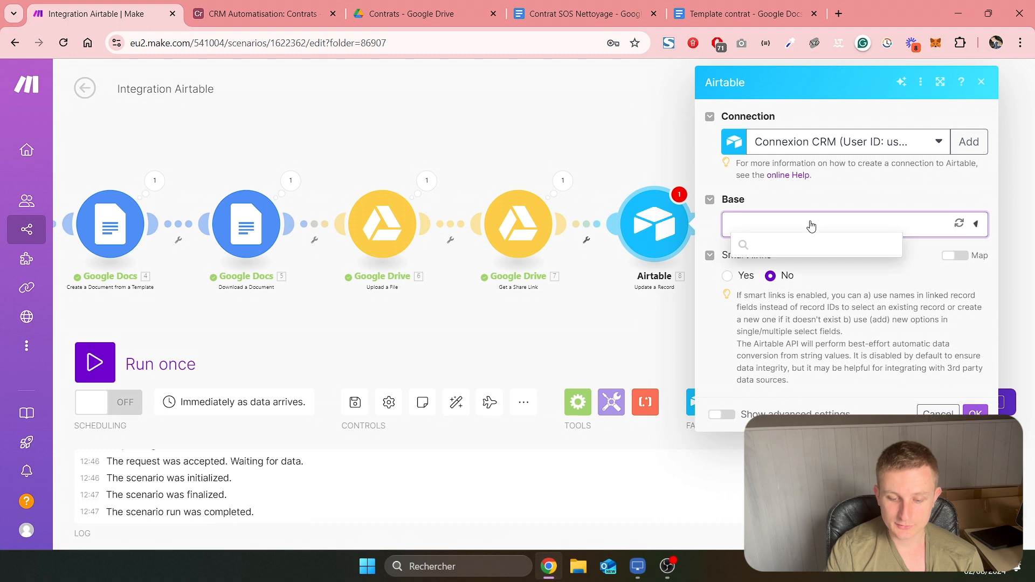
{"action": "left_click", "coordinate": [787, 252]}
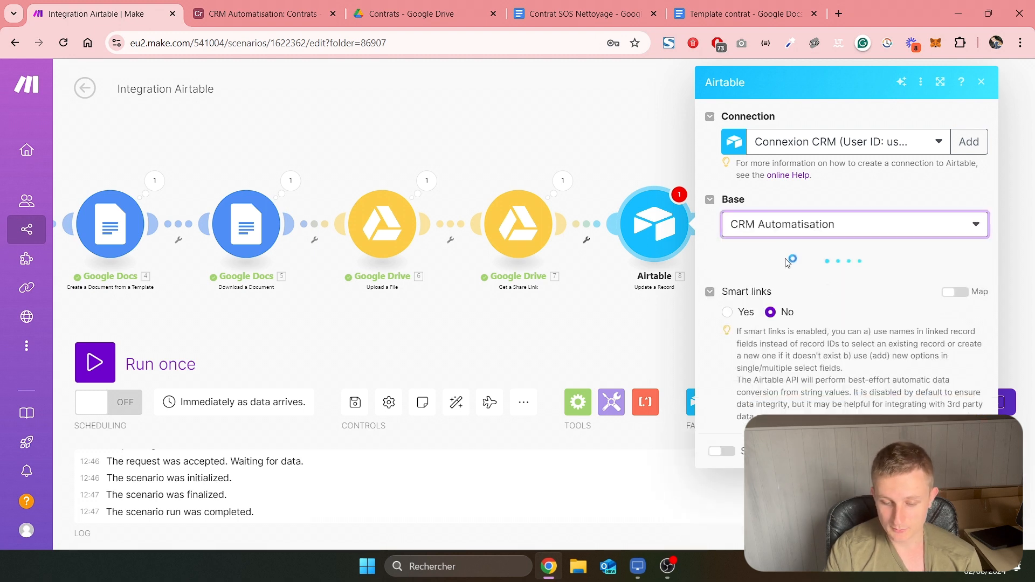
Choose the Contrats table for the Update a Record module and map its Record ID to recordId from Watch Responses
{"action": "left_click", "coordinate": [798, 281]}
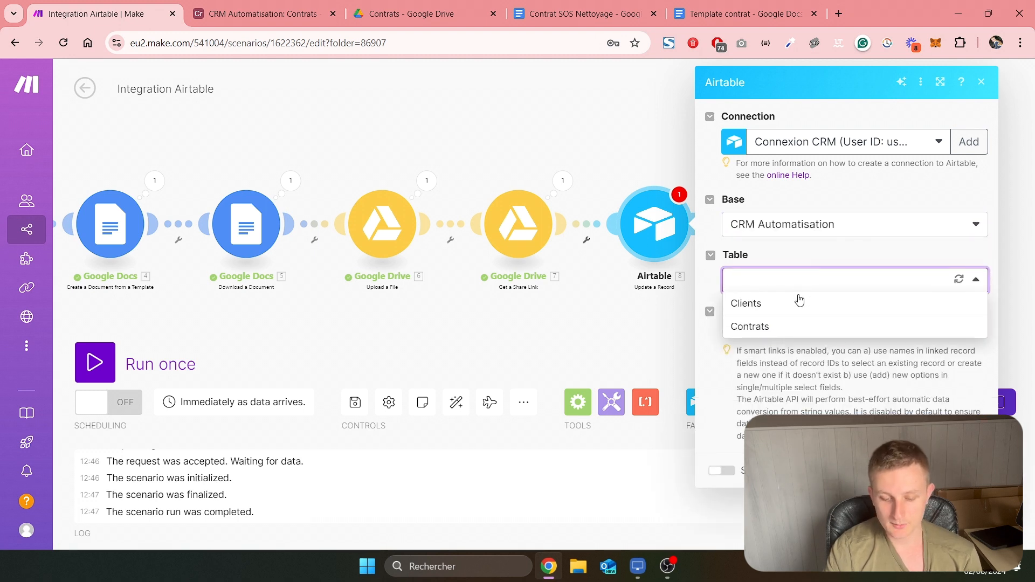
{"action": "left_click", "coordinate": [779, 326]}
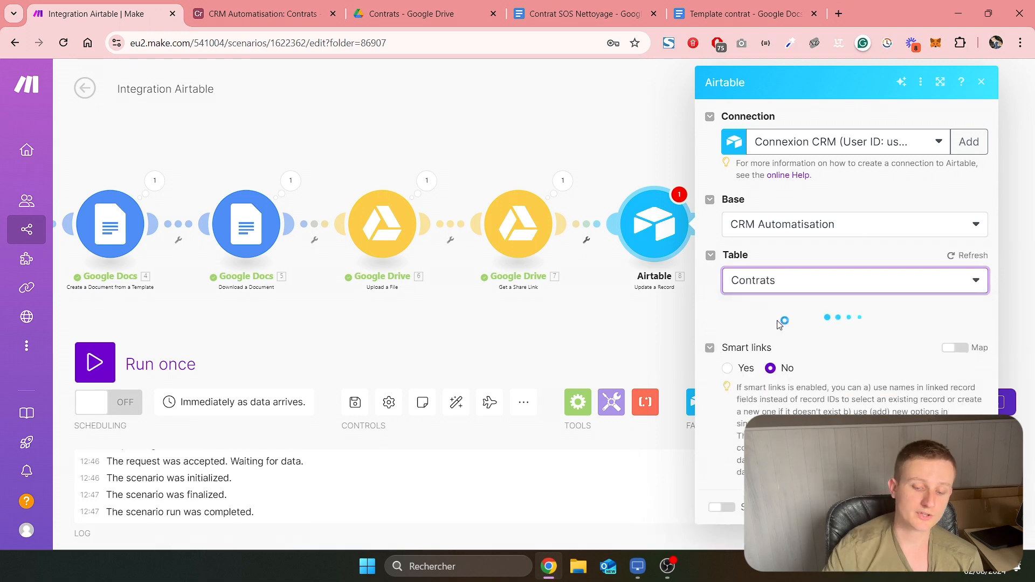
{"action": "left_click", "coordinate": [784, 336]}
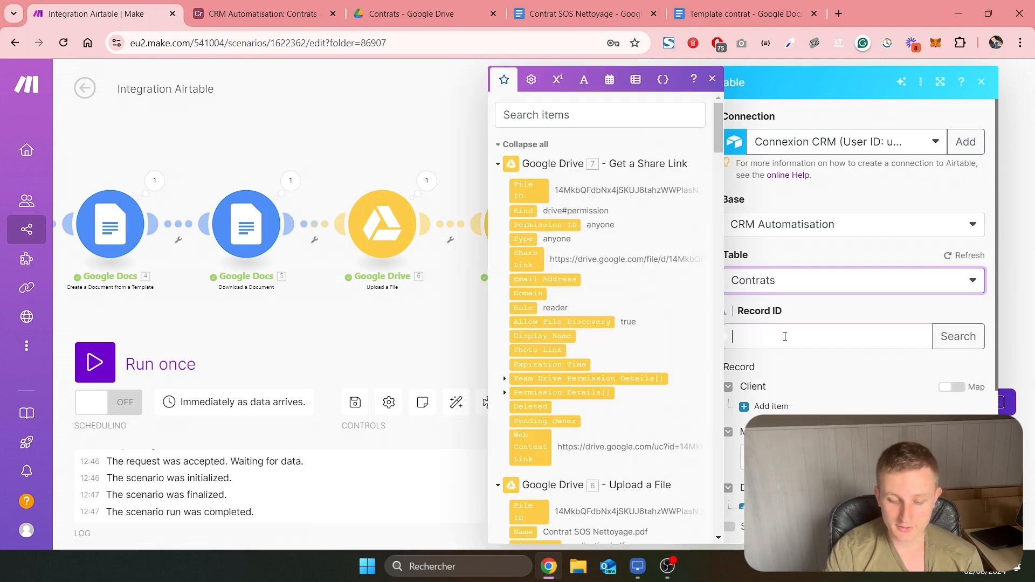
{"action": "scroll", "coordinate": [616, 308], "scroll_direction": "down", "scroll_amount": 1}
{"action": "scroll", "coordinate": [615, 306], "scroll_direction": "down", "scroll_amount": 20}
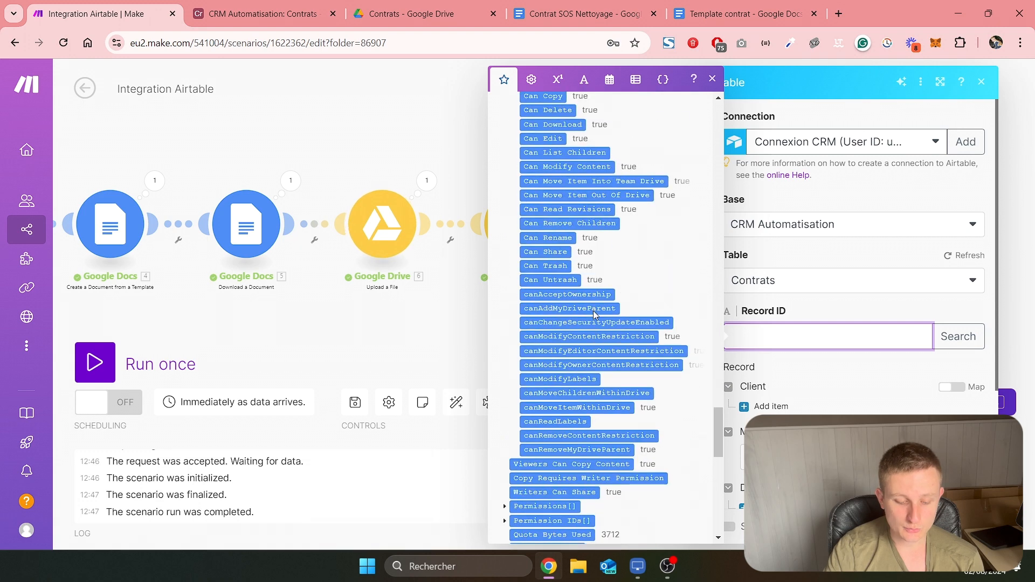
{"action": "scroll", "coordinate": [593, 312], "scroll_direction": "down", "scroll_amount": 2}
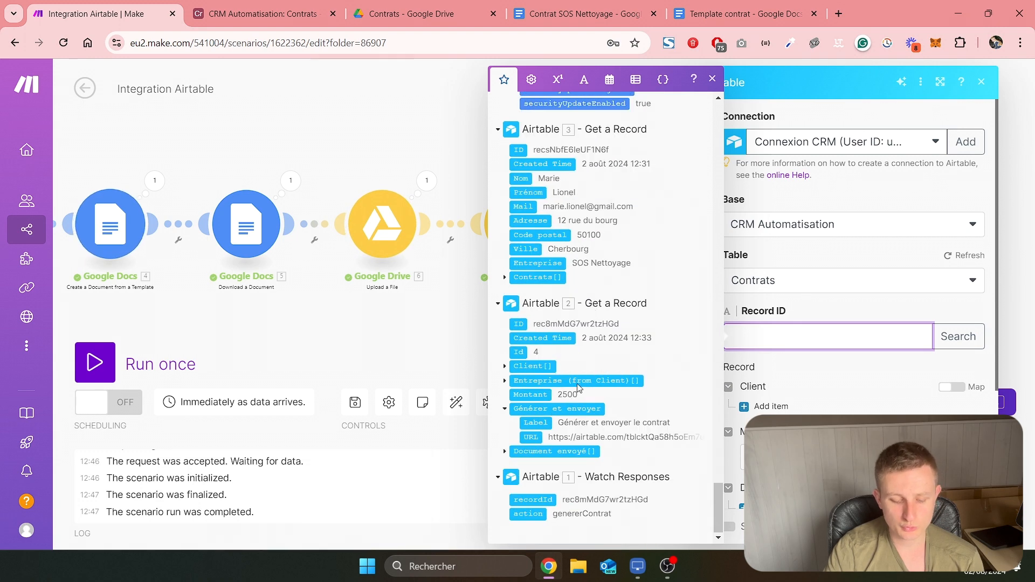
{"action": "left_click", "coordinate": [533, 499]}
{"action": "left_click", "coordinate": [844, 365]}
Add a Document envoyé item with File URL mapped to Get a Share Link's Web Content Link, leave File name empty, and confirm the module
{"action": "scroll", "coordinate": [833, 354], "scroll_direction": "down", "scroll_amount": 3}
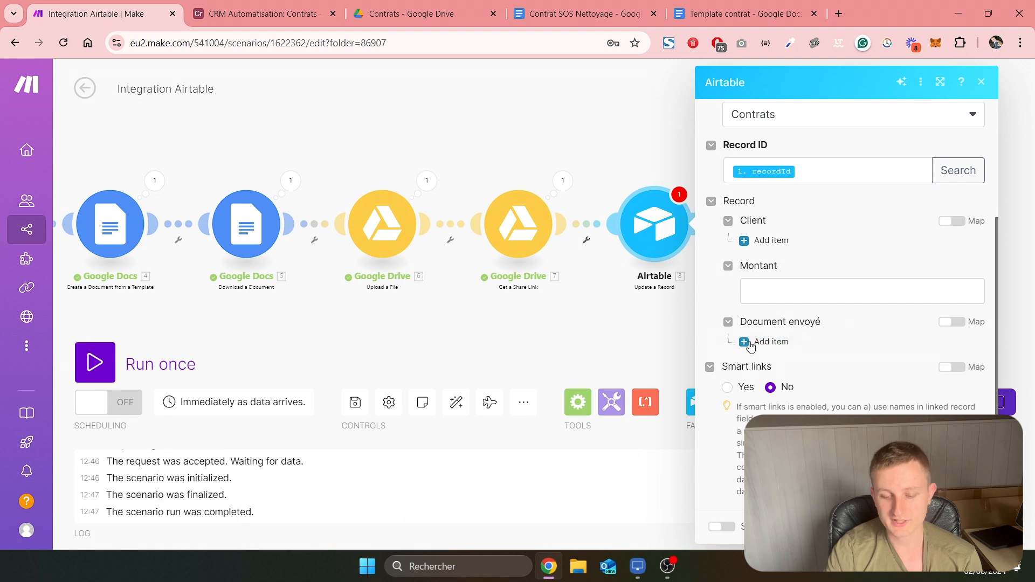
{"action": "scroll", "coordinate": [755, 335], "scroll_direction": "up", "scroll_amount": 2}
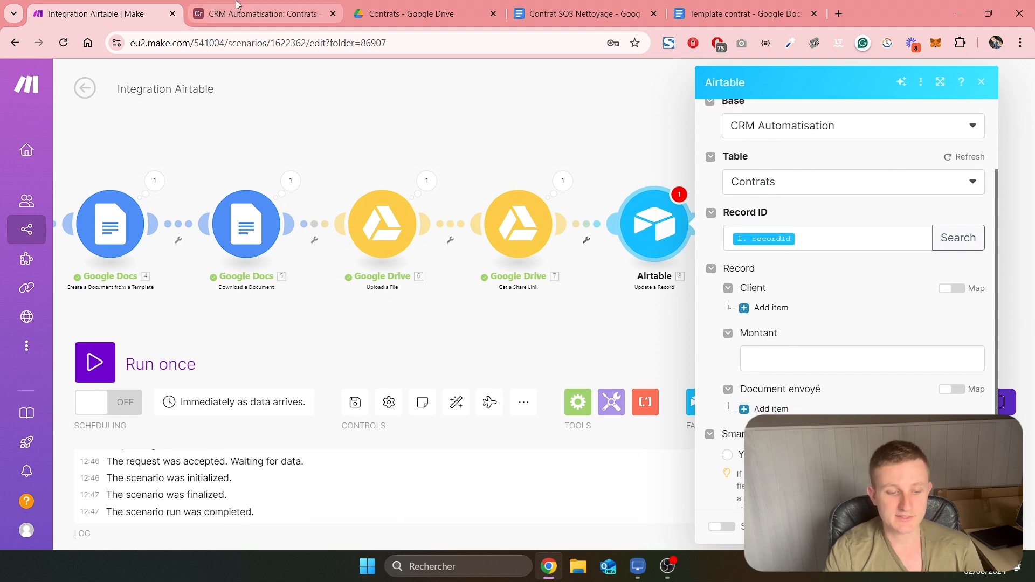
{"action": "scroll", "coordinate": [761, 345], "scroll_direction": "down", "scroll_amount": 2}
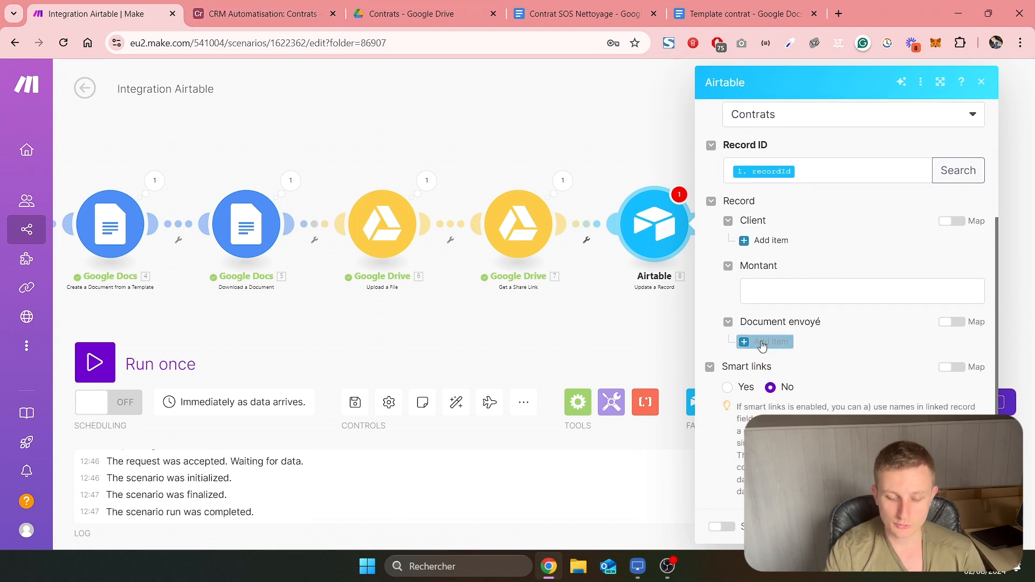
{"action": "left_click", "coordinate": [768, 343]}
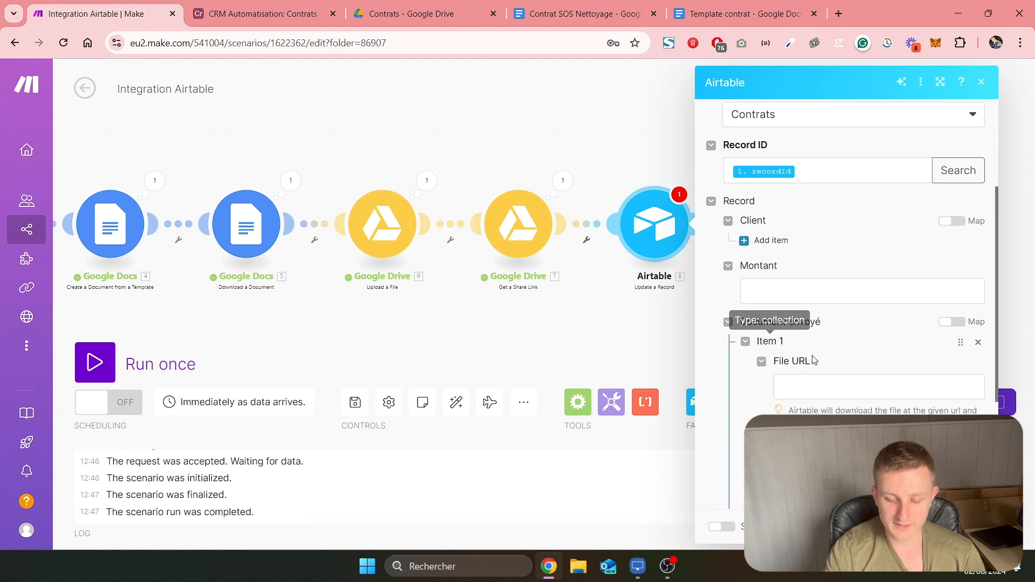
{"action": "scroll", "coordinate": [812, 331], "scroll_direction": "down", "scroll_amount": 3}
{"action": "left_click", "coordinate": [795, 243]}
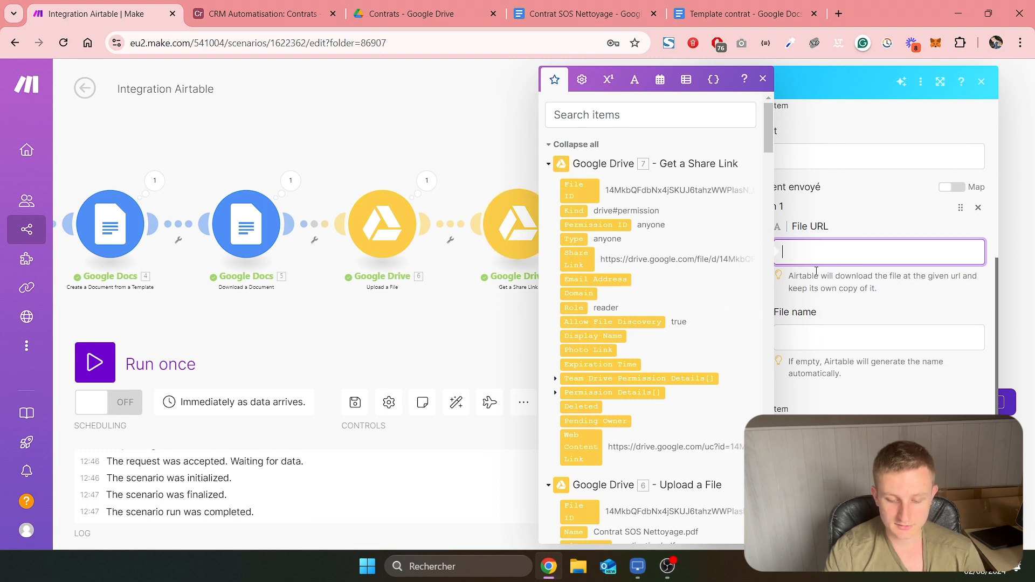
{"action": "left_click_drag", "start_coordinate": [577, 444], "coordinate": [812, 277]}
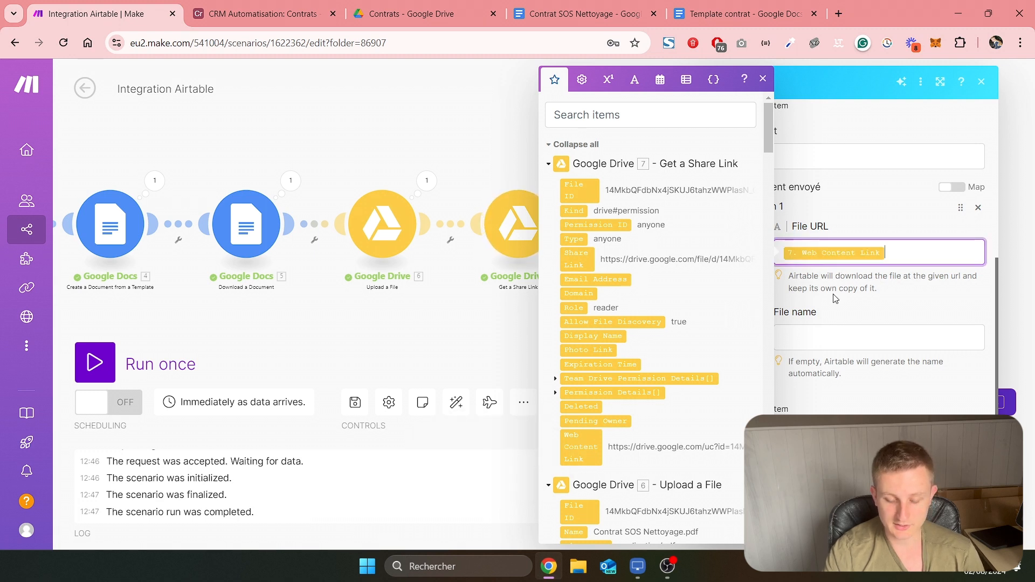
{"action": "left_click", "coordinate": [837, 298]}
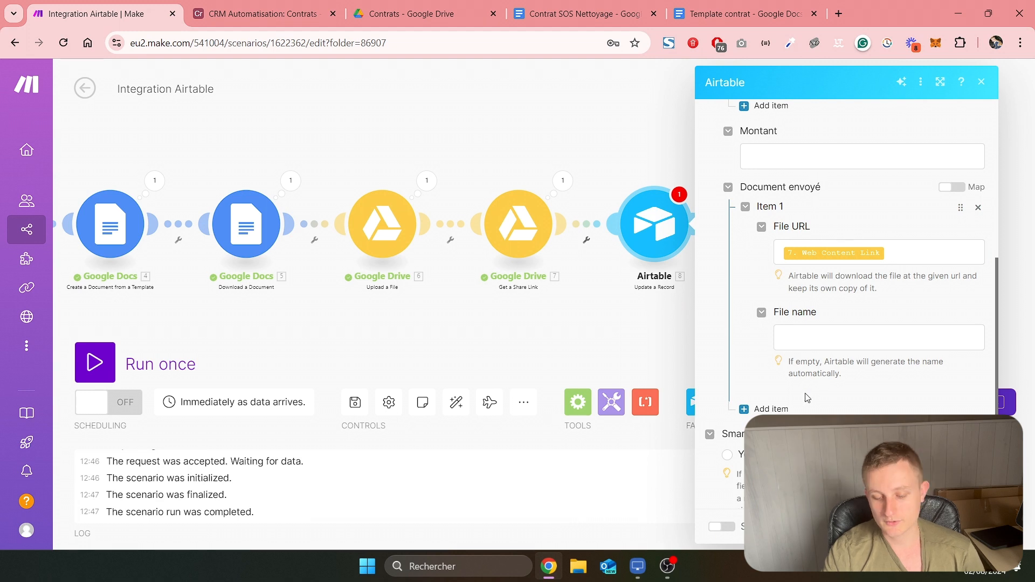
{"action": "left_click_drag", "start_coordinate": [787, 367], "coordinate": [844, 375]}
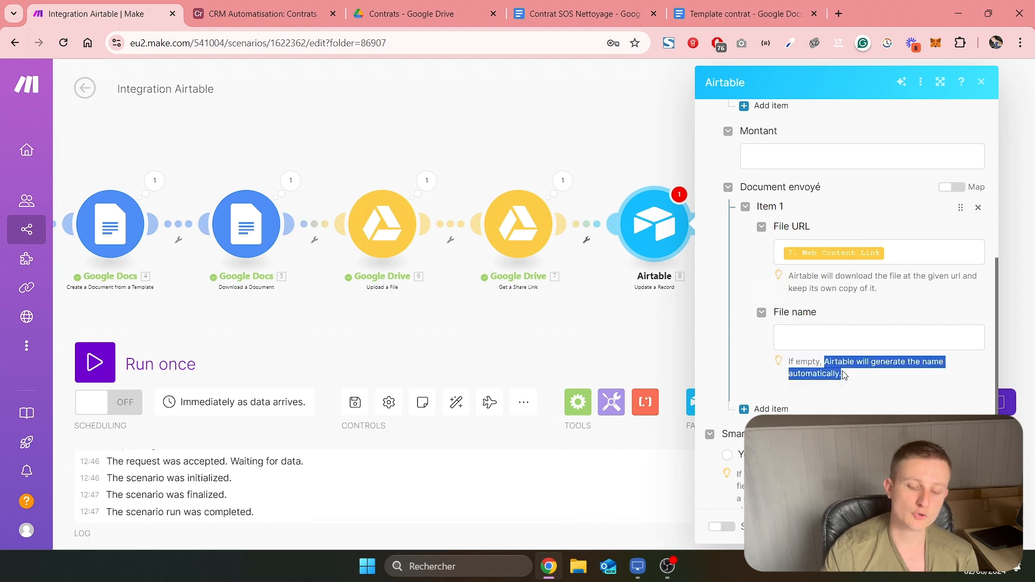
{"action": "scroll", "coordinate": [890, 314], "scroll_direction": "down", "scroll_amount": 1}
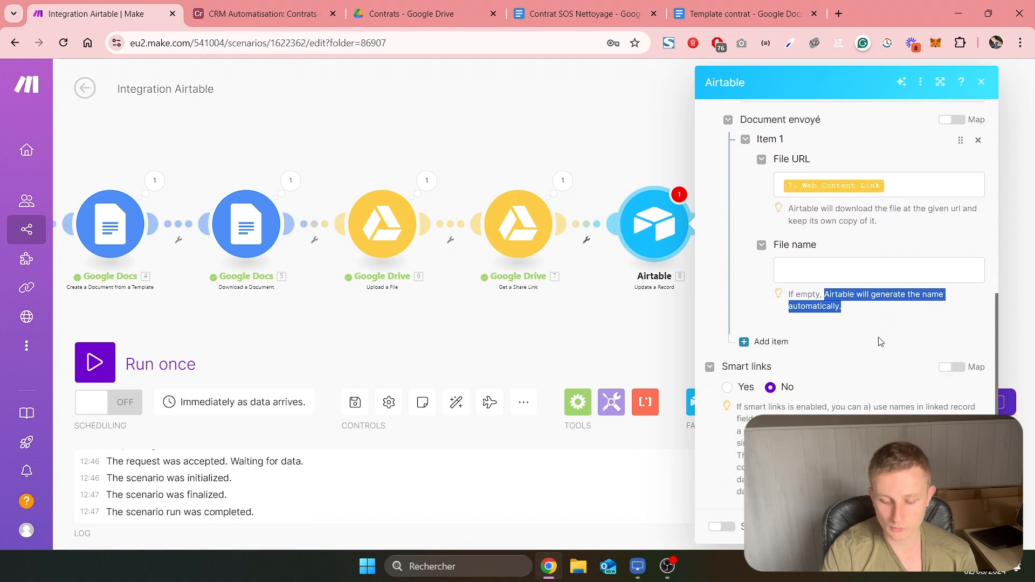
{"action": "left_click", "coordinate": [969, 526]}
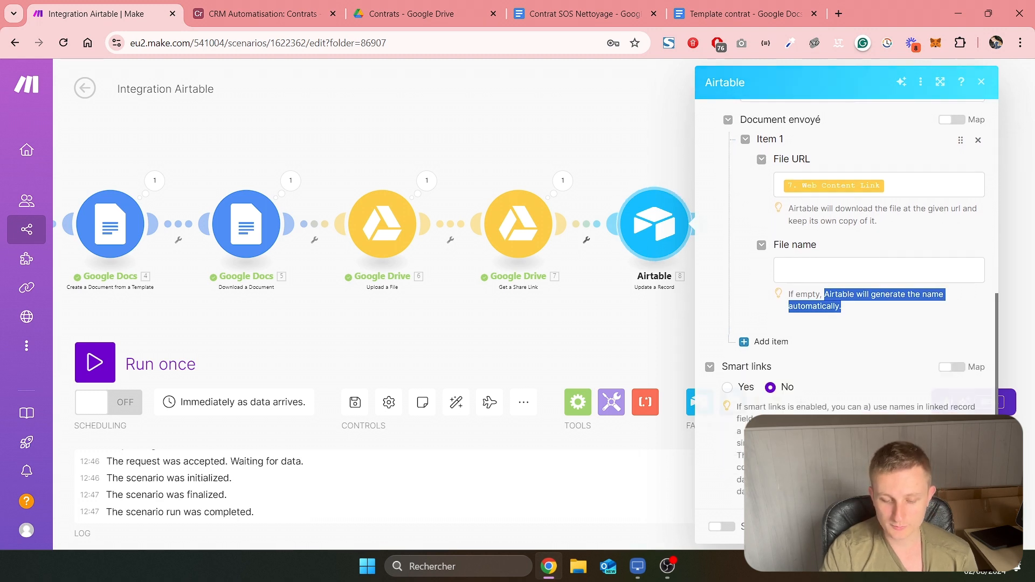
Save the Make scenario and run it once, triggering it with Générer et envoyer le contrat on the SOS Nettoyage record in Airtable
{"action": "left_click", "coordinate": [354, 405]}
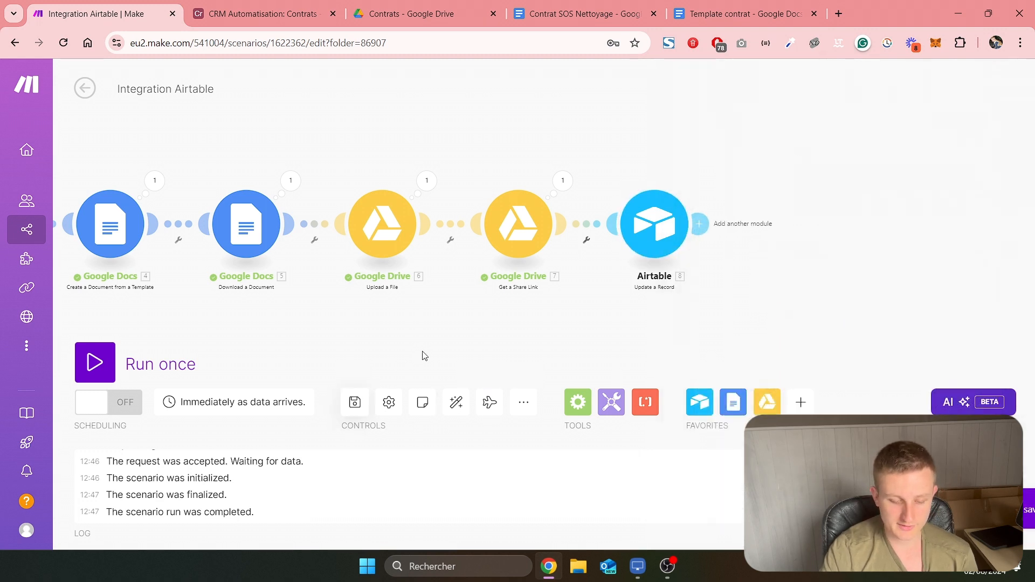
{"action": "left_click", "coordinate": [84, 368]}
{"action": "key", "text": "ctrl+Tab"}
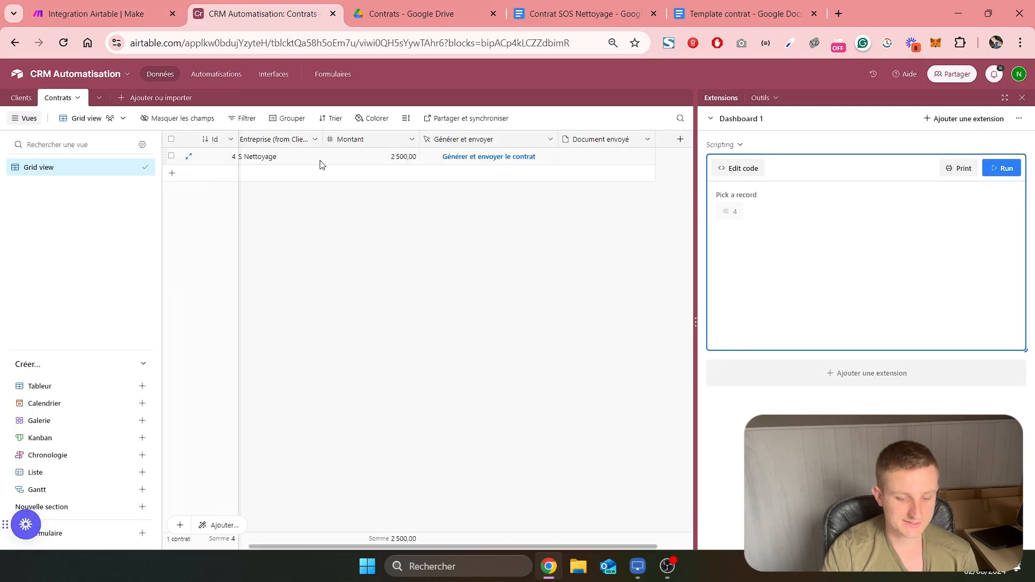
{"action": "left_click", "coordinate": [478, 157]}
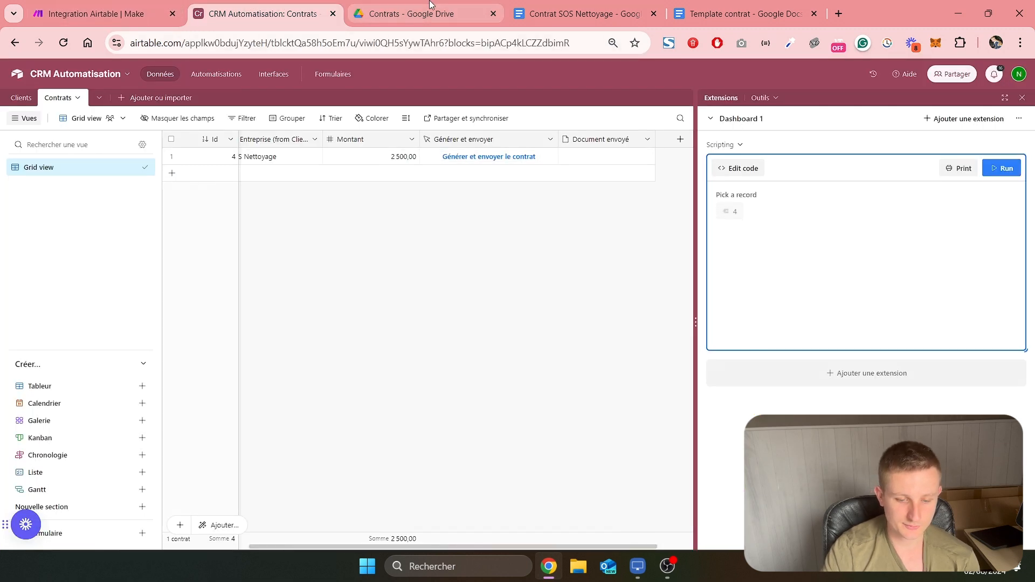
{"action": "left_click", "coordinate": [97, 13]}
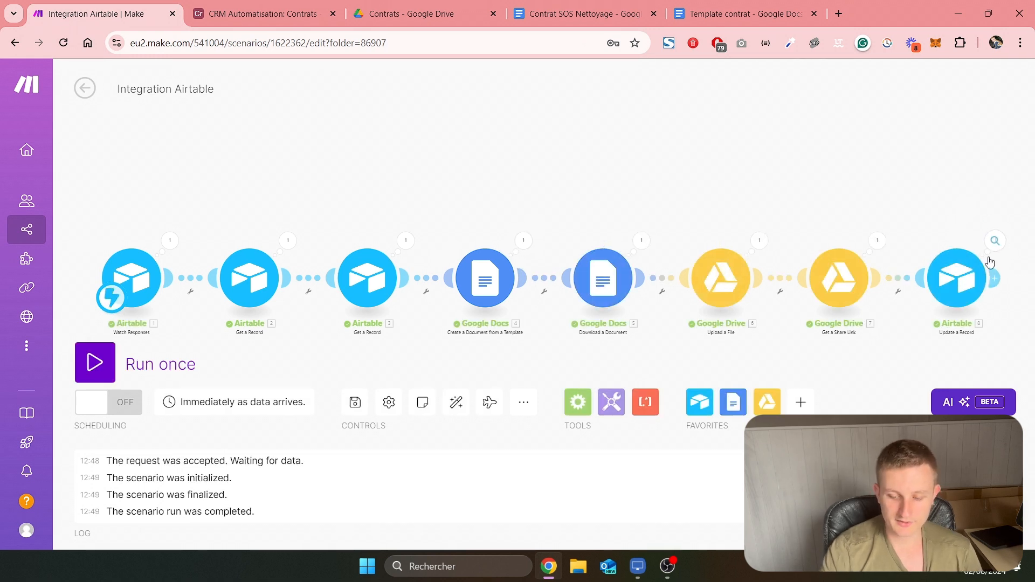
Open the PDF attached in Airtable's Document envoyé field and check the client's details and the contract articles
{"action": "left_click", "coordinate": [294, 14]}
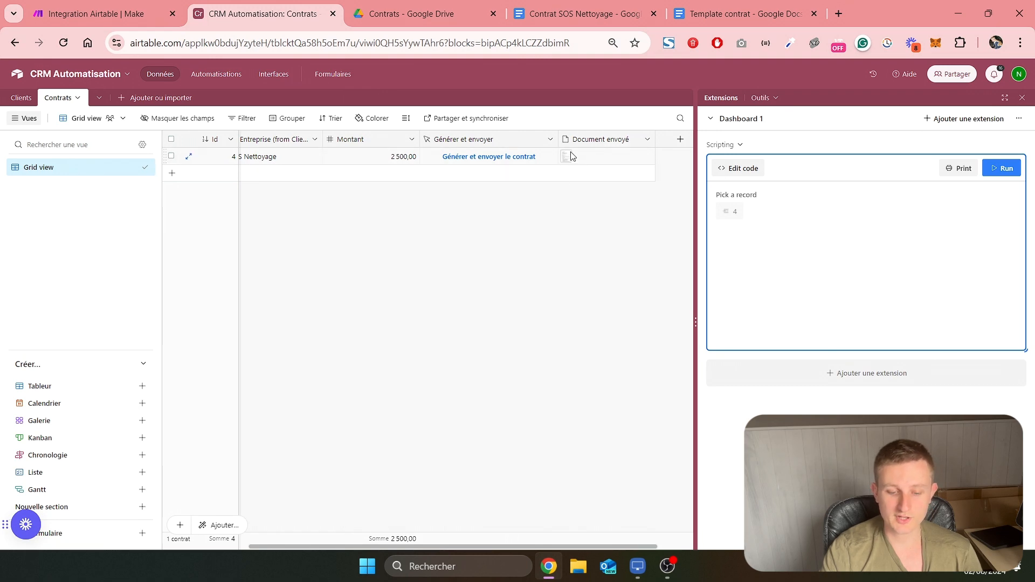
{"action": "left_click", "coordinate": [568, 159]}
{"action": "left_click", "coordinate": [567, 159]}
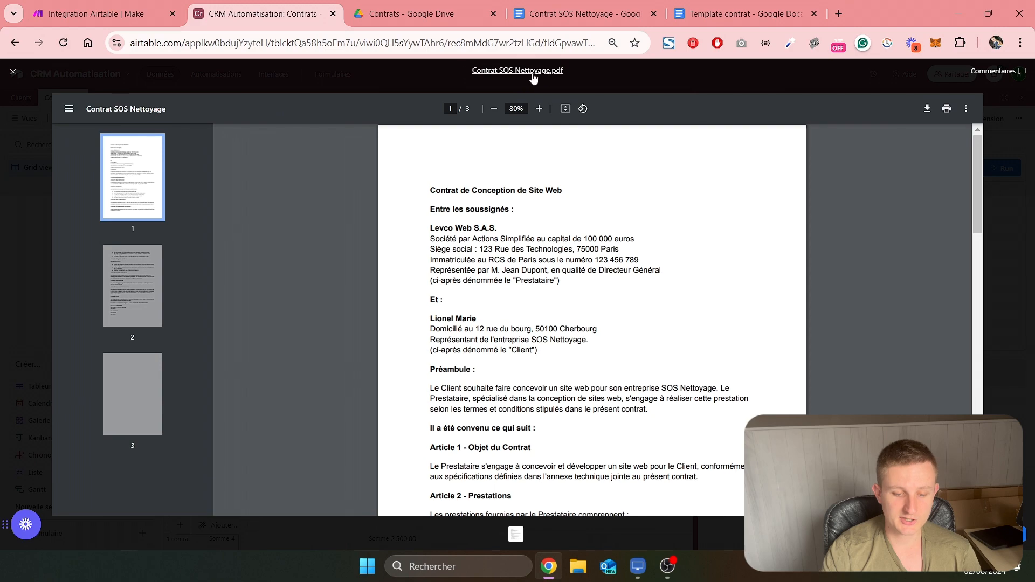
{"action": "scroll", "coordinate": [561, 223], "scroll_direction": "down", "scroll_amount": 10}
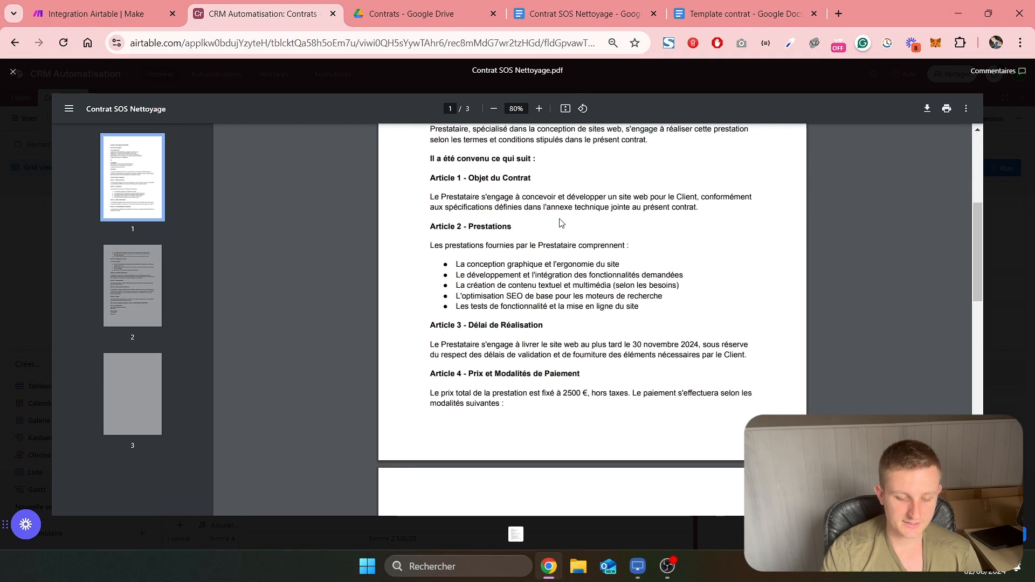
{"action": "scroll", "coordinate": [561, 222], "scroll_direction": "down", "scroll_amount": 5}
{"action": "scroll", "coordinate": [561, 223], "scroll_direction": "up", "scroll_amount": 15}
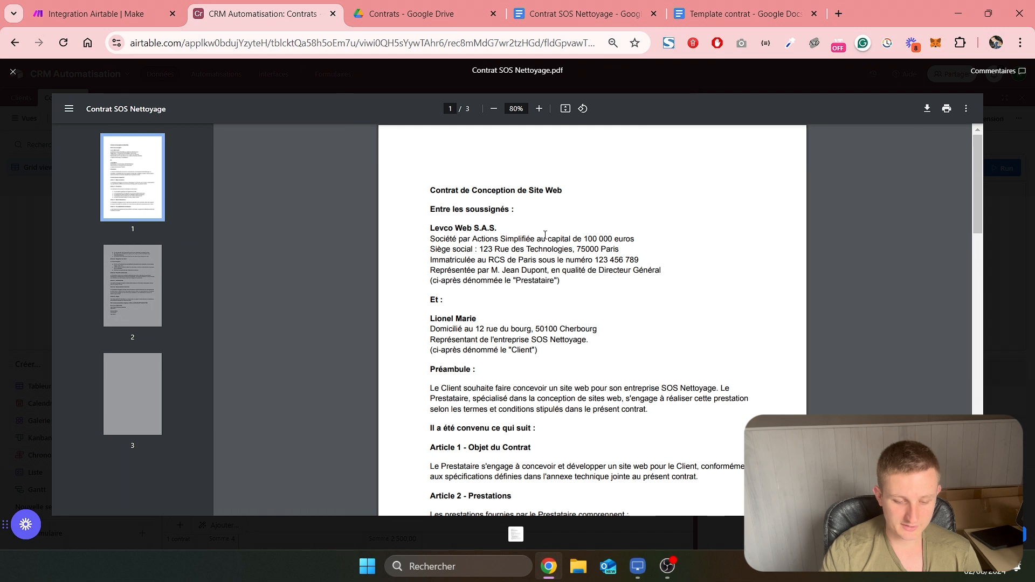
{"action": "left_click_drag", "start_coordinate": [430, 317], "coordinate": [598, 330]}
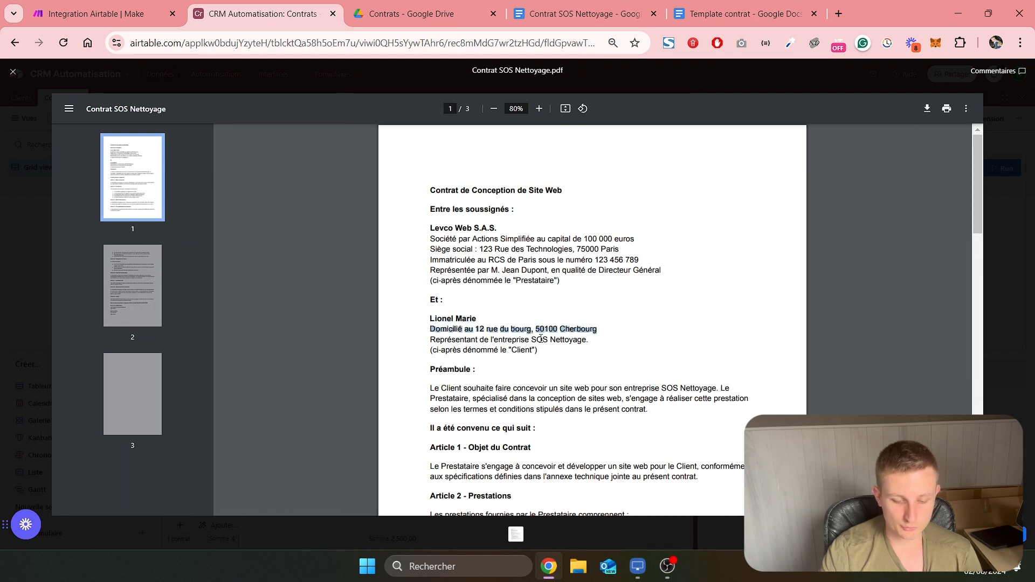
{"action": "left_click_drag", "start_coordinate": [531, 339], "coordinate": [588, 340]}
{"action": "scroll", "coordinate": [672, 335], "scroll_direction": "down", "scroll_amount": 13}
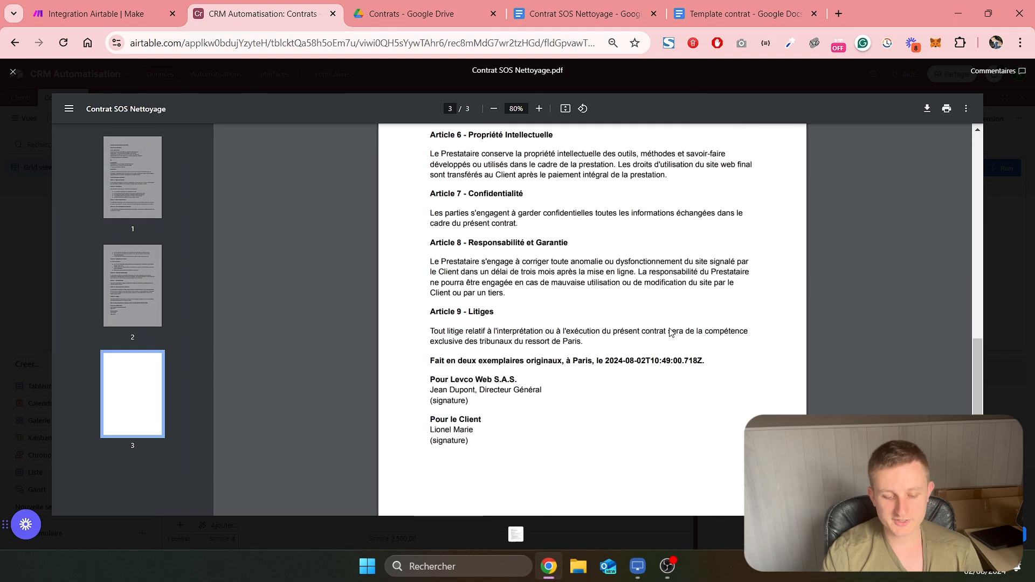
Examine the format of the signing date at the end of the contract PDF
{"action": "left_click_drag", "start_coordinate": [605, 363], "coordinate": [708, 359]}
{"action": "left_click", "coordinate": [706, 360]}
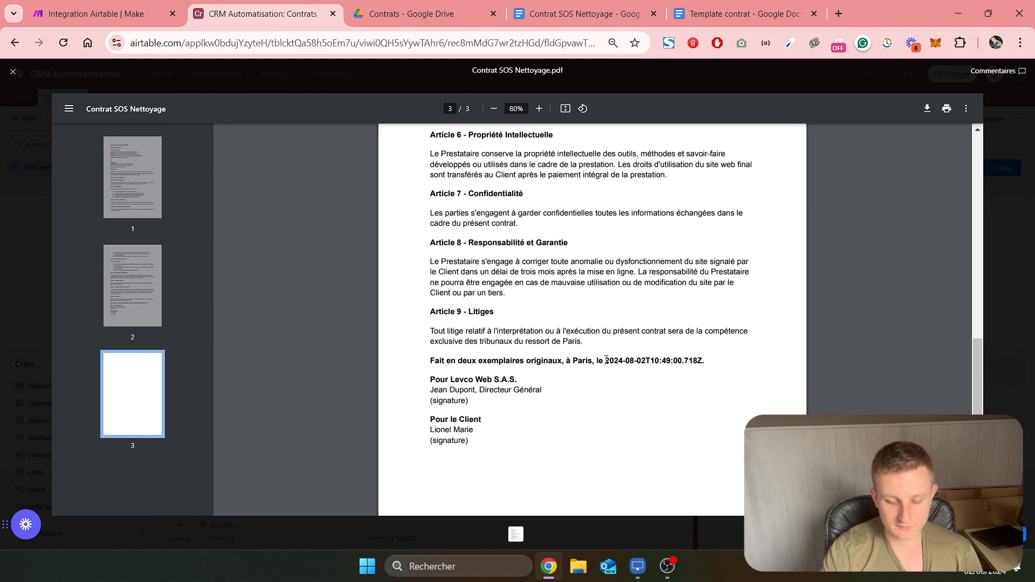
{"action": "left_click_drag", "start_coordinate": [606, 360], "coordinate": [650, 360]}
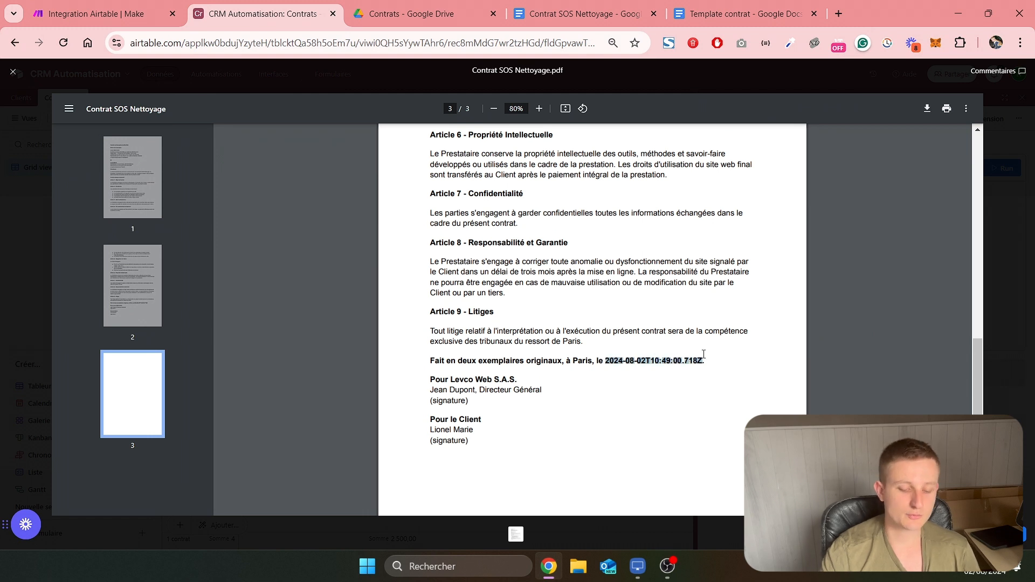
{"action": "left_click", "coordinate": [573, 356]}
{"action": "left_click_drag", "start_coordinate": [606, 361], "coordinate": [679, 360]}
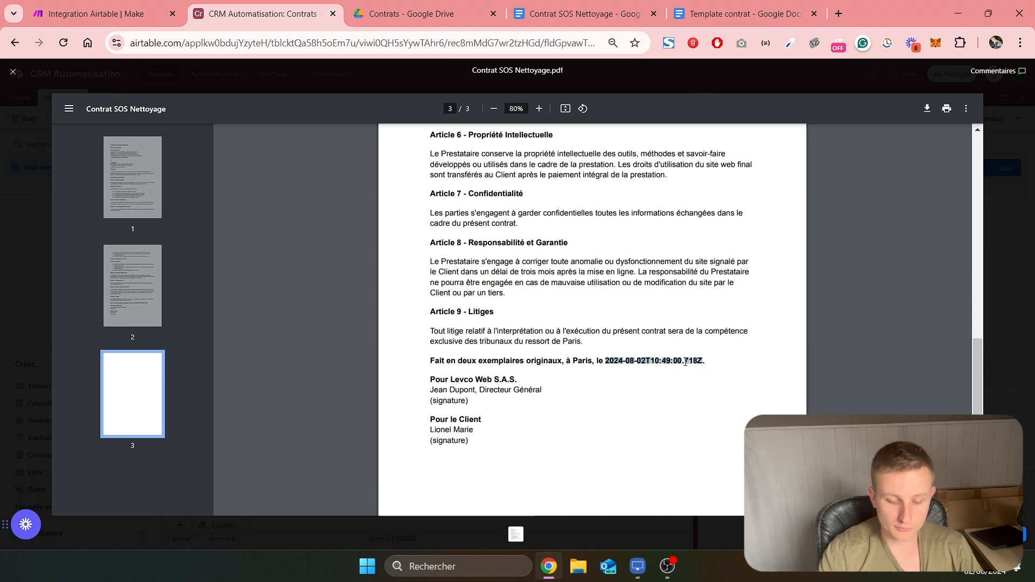
{"action": "left_click", "coordinate": [645, 361]}
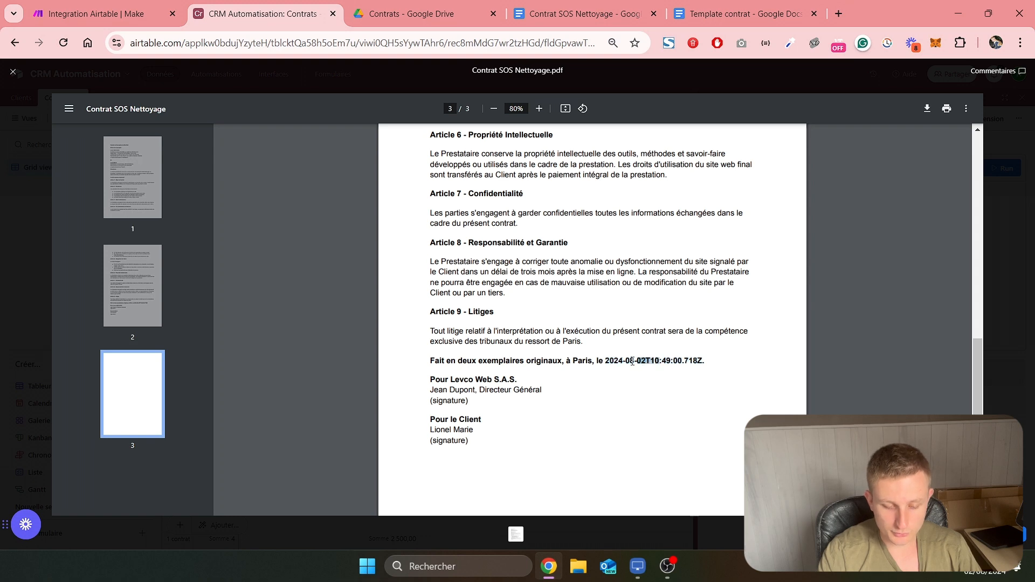
{"action": "double_click", "coordinate": [630, 361]}
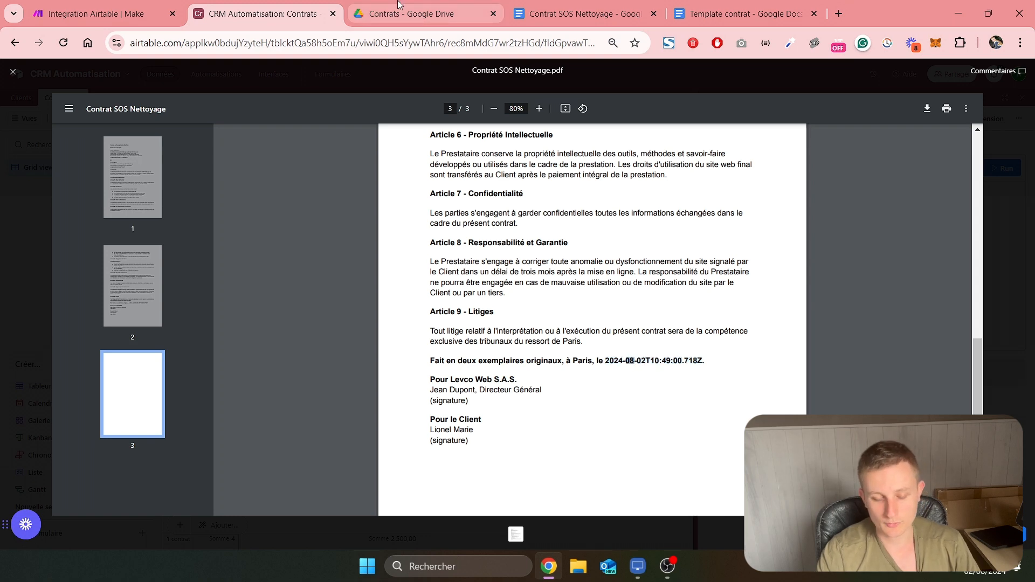
Switch to Make and insert a formatDate function with now as its date into date_contrat of the Create a Document from a Template module
{"action": "left_click", "coordinate": [97, 14]}
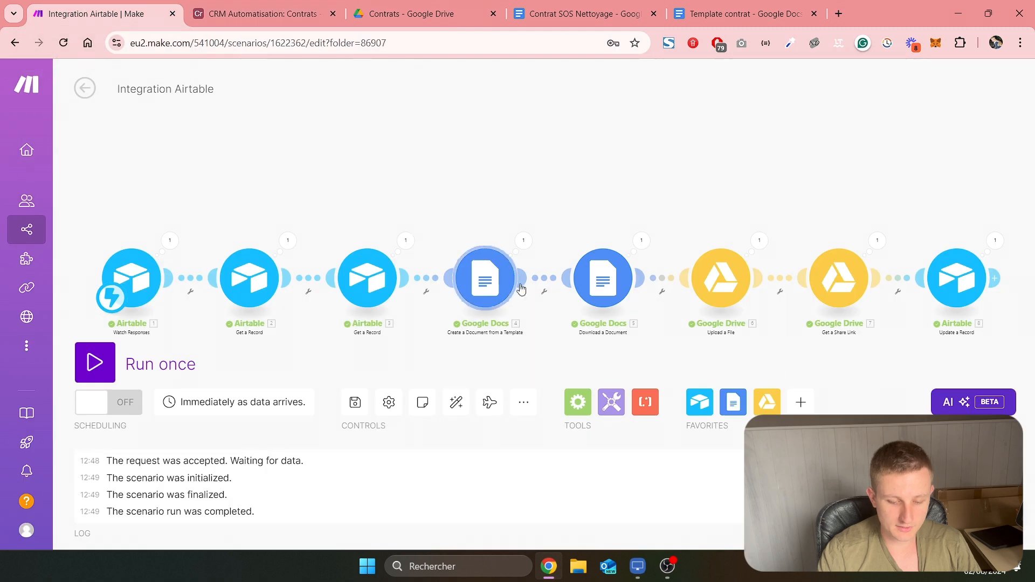
{"action": "left_click", "coordinate": [484, 279]}
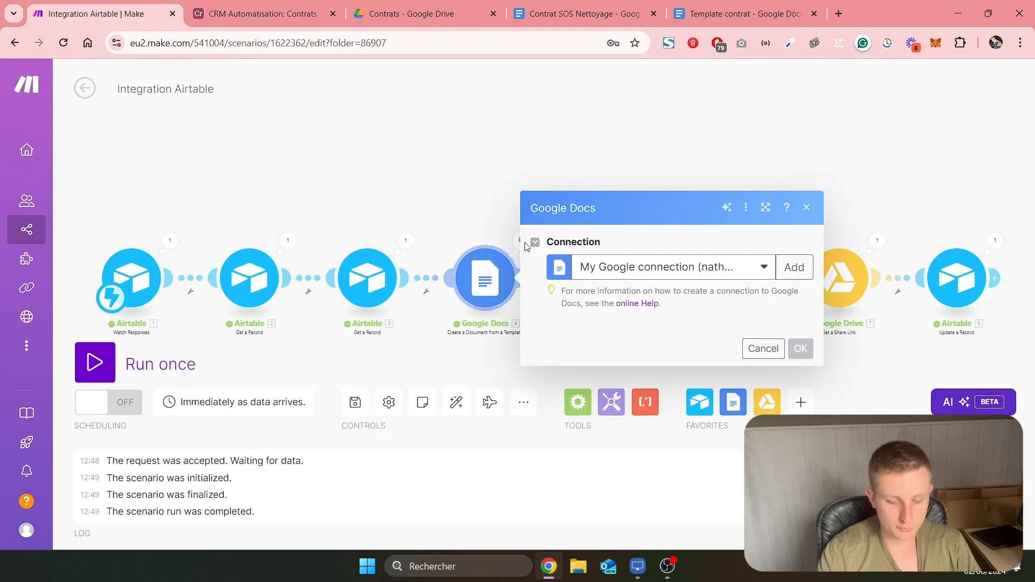
{"action": "scroll", "coordinate": [608, 278], "scroll_direction": "down", "scroll_amount": 2}
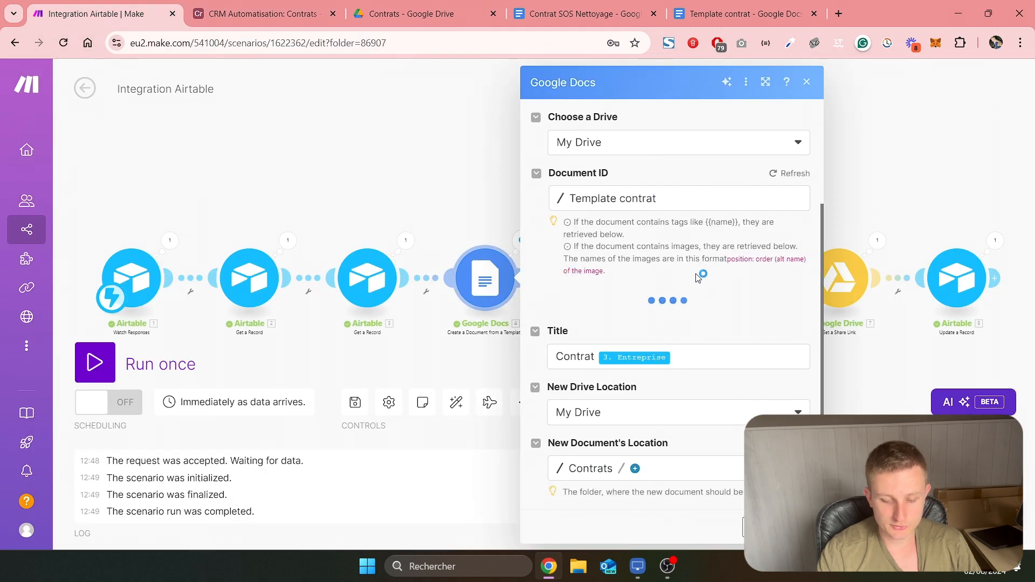
{"action": "left_click", "coordinate": [620, 337]}
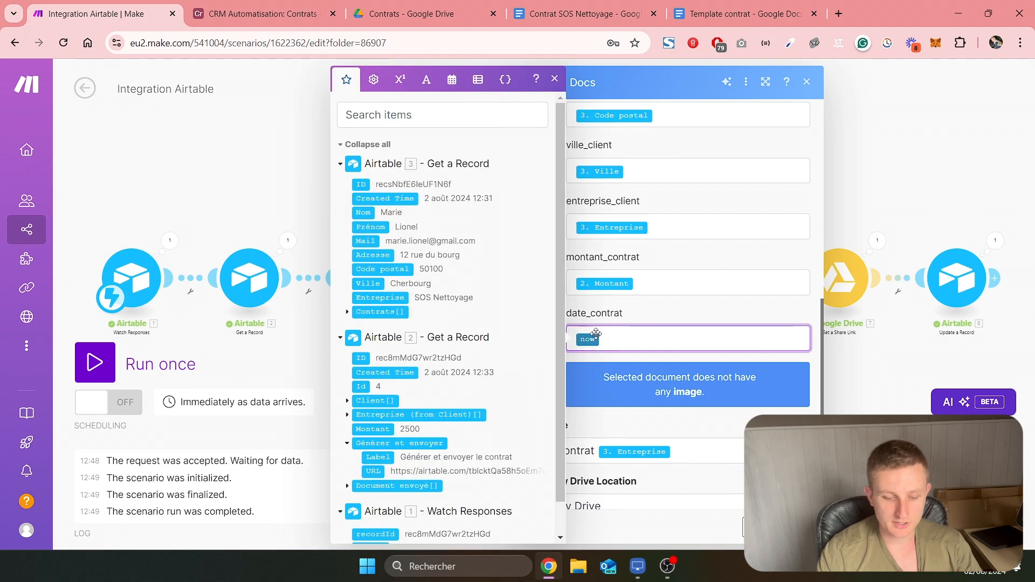
{"action": "left_click", "coordinate": [453, 80]}
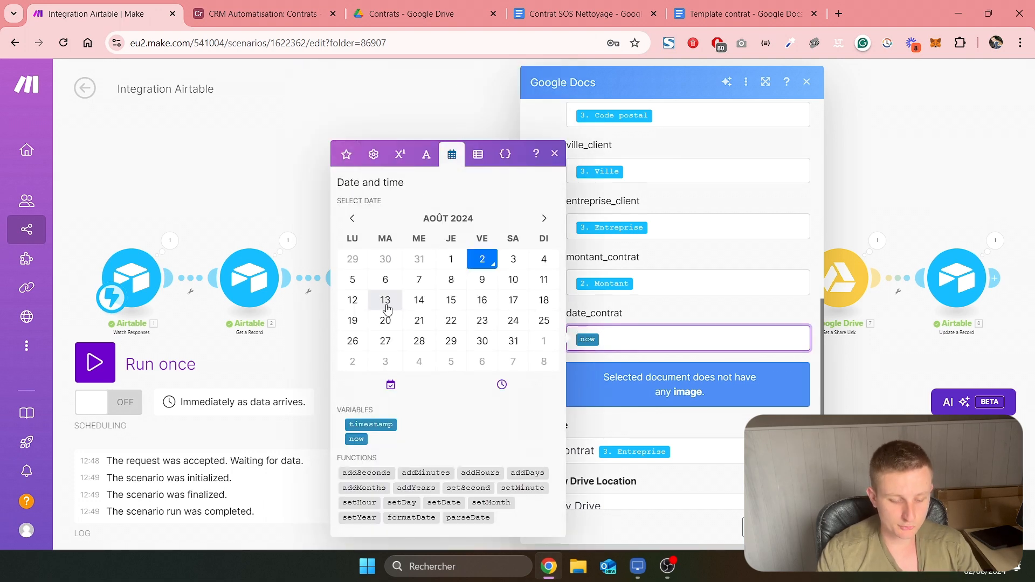
{"action": "left_click", "coordinate": [416, 518]}
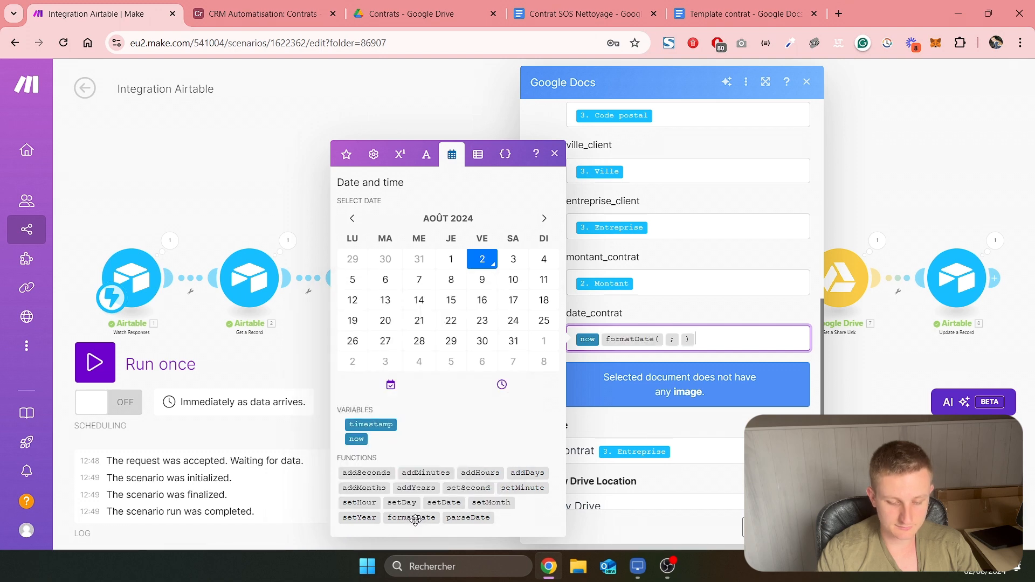
{"action": "left_click", "coordinate": [665, 340]}
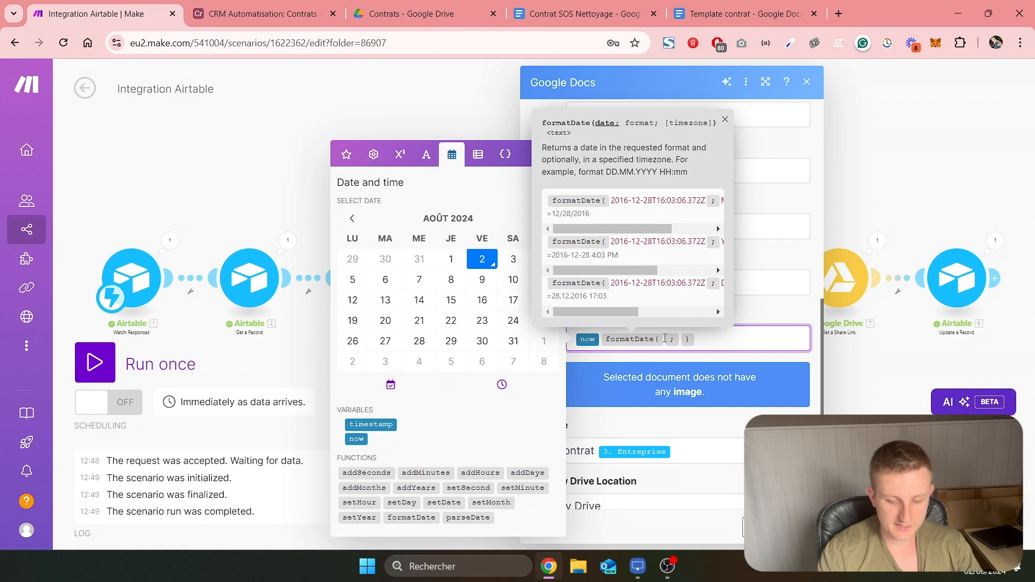
{"action": "left_click", "coordinate": [357, 439]}
Set the date_contrat function's format to DD.MM.YYYY and confirm the Google Docs module
{"action": "left_click", "coordinate": [713, 342]}
{"action": "left_click", "coordinate": [707, 340]}
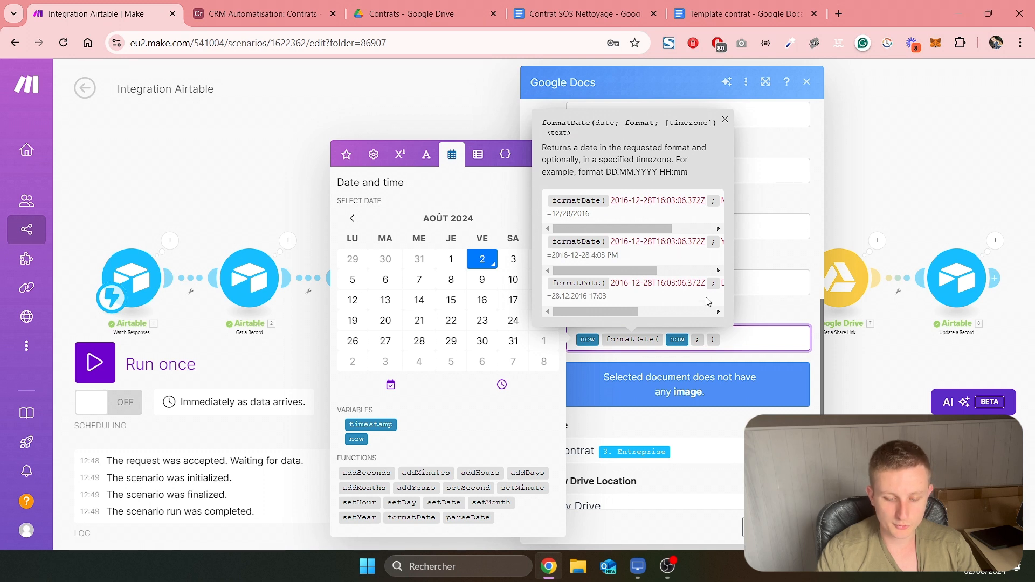
{"action": "type", "text": "DD "}
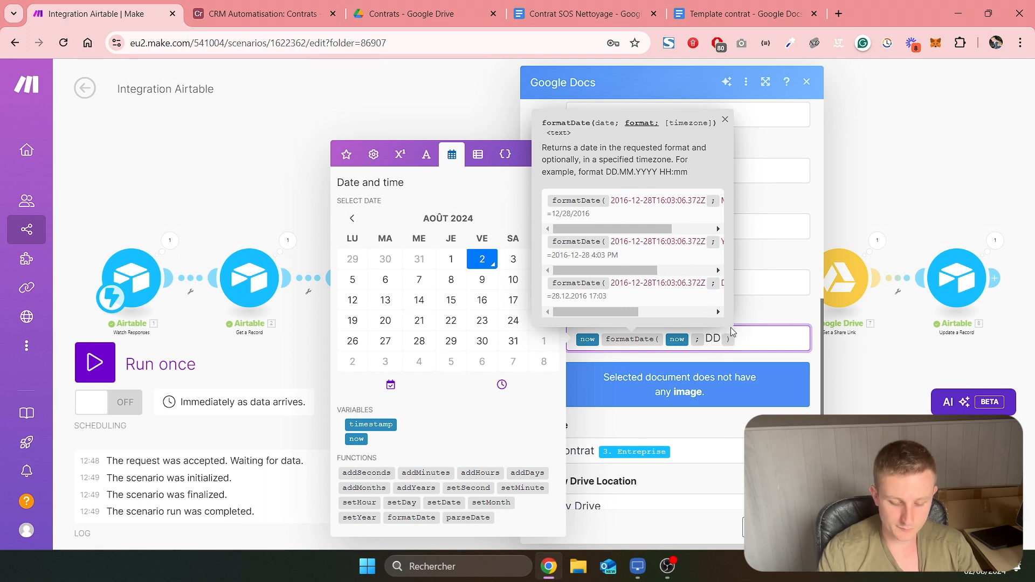
{"action": "type", "text": ".MM.YYY"}
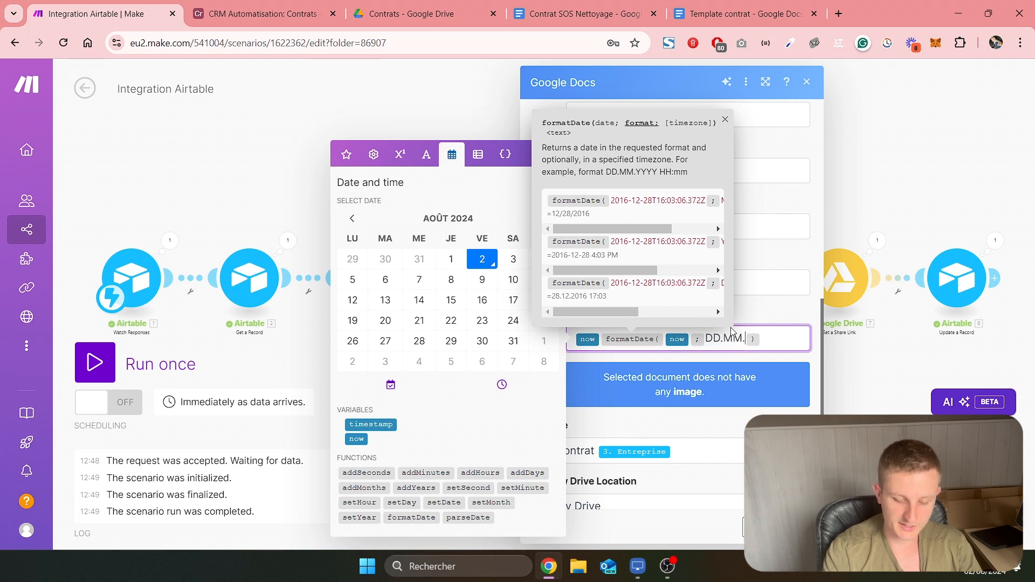
{"action": "type", "text": "Y"}
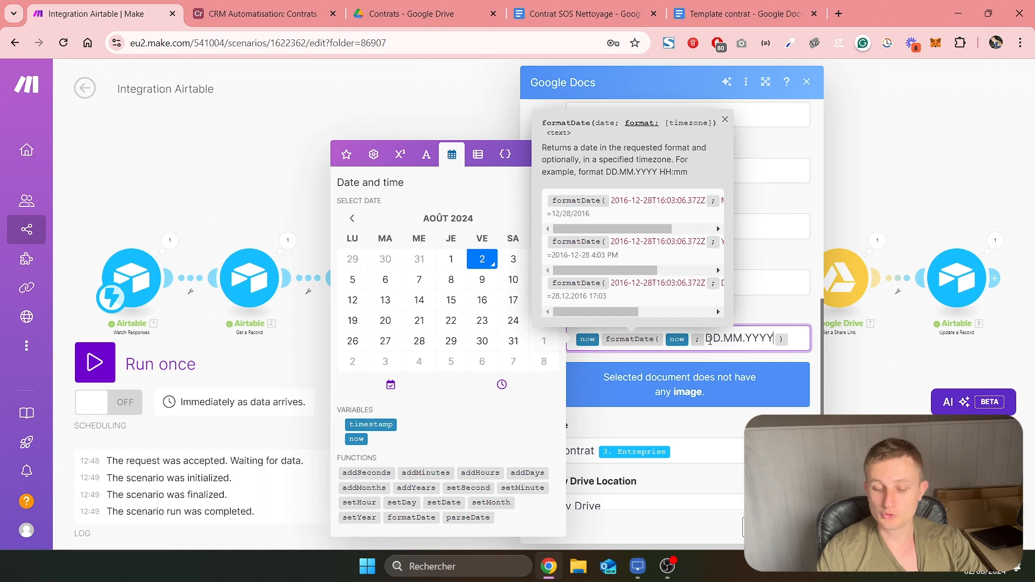
{"action": "left_click", "coordinate": [788, 339]}
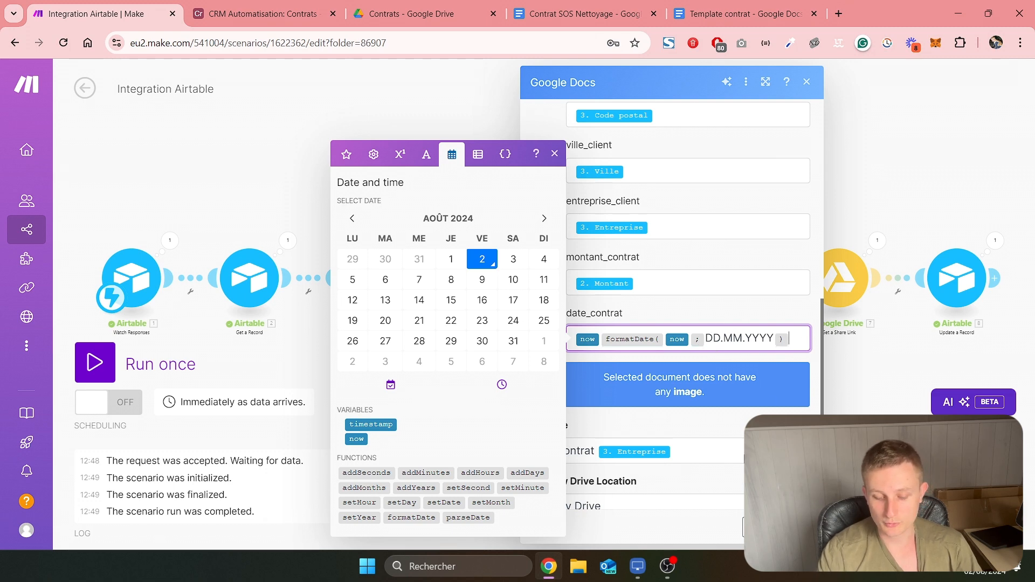
{"action": "left_click", "coordinate": [795, 528]}
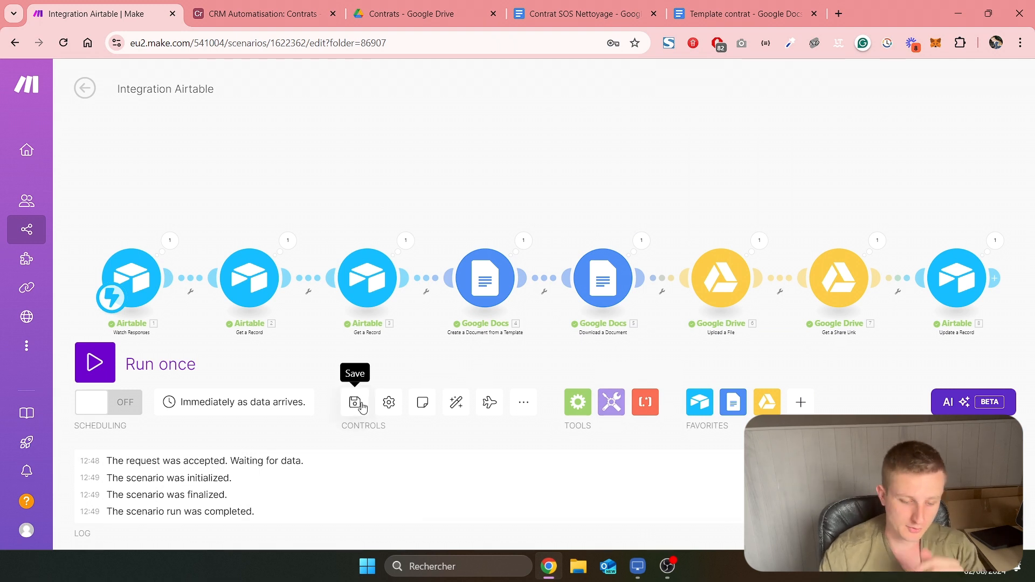
Add a Gmail Send an Email module after the Airtable Update a Record module
{"action": "left_click_drag", "start_coordinate": [604, 190], "coordinate": [304, 163]}
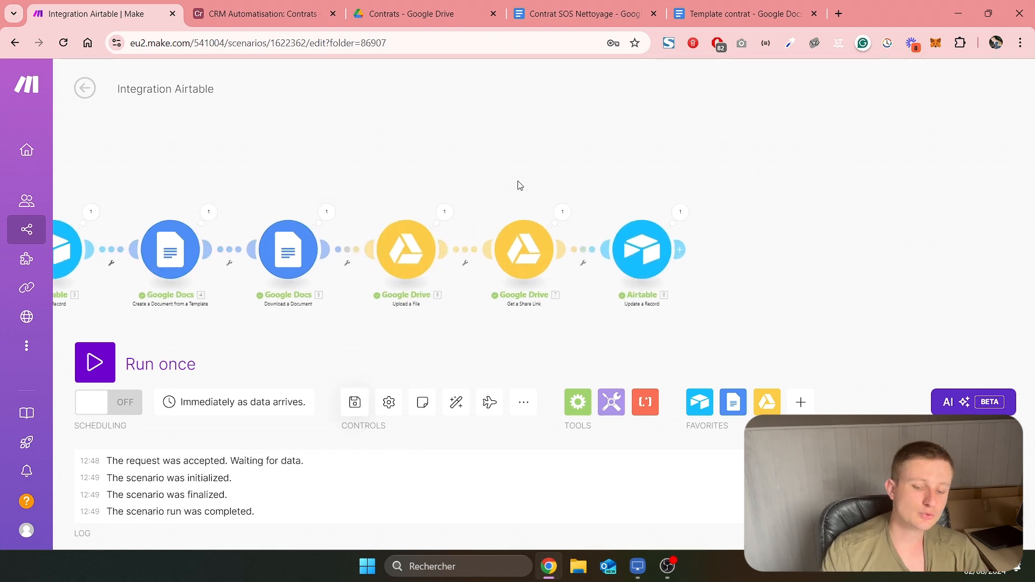
{"action": "left_click_drag", "start_coordinate": [545, 173], "coordinate": [422, 156]}
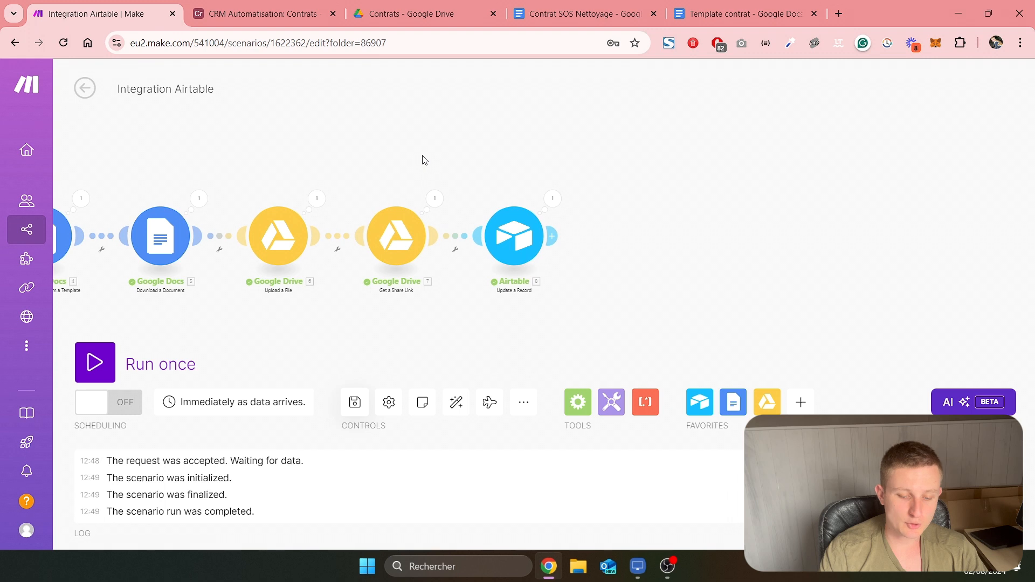
{"action": "left_click", "coordinate": [554, 237]}
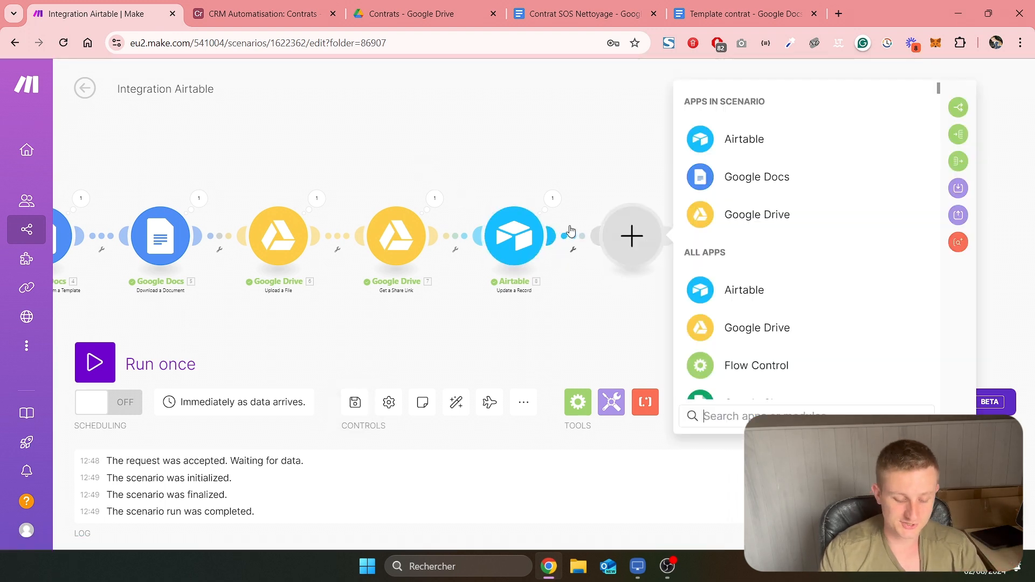
{"action": "type", "text": "gmail"}
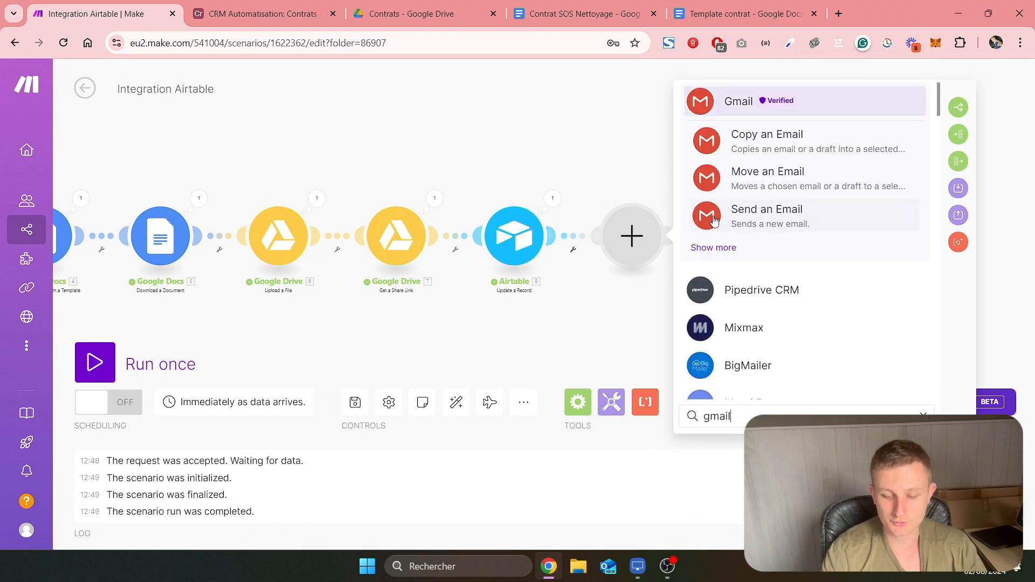
{"action": "left_click", "coordinate": [770, 223]}
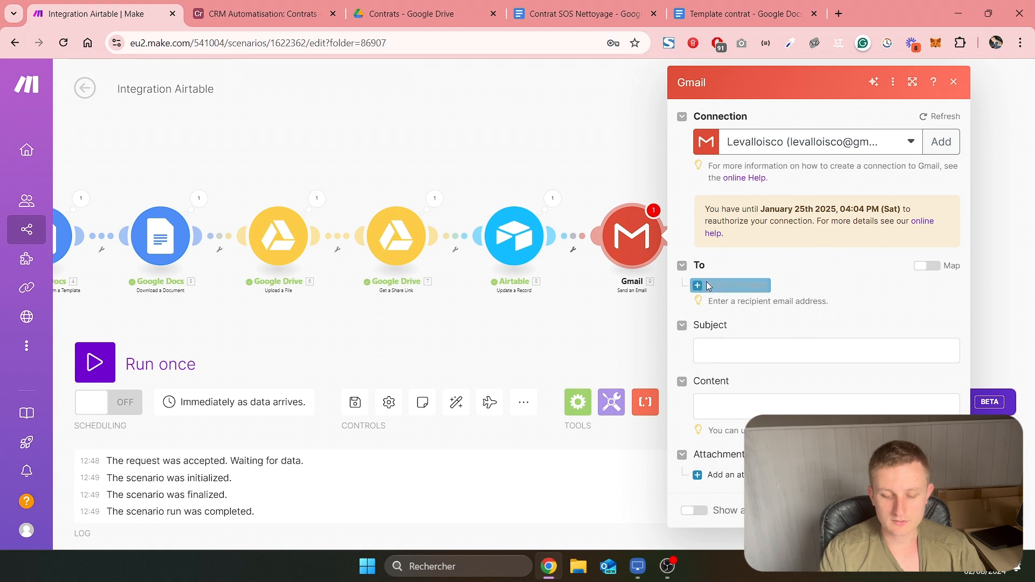
Add an email recipient mapped to the Mail field of the third Airtable module, Get a Record
{"action": "left_click", "coordinate": [718, 286]}
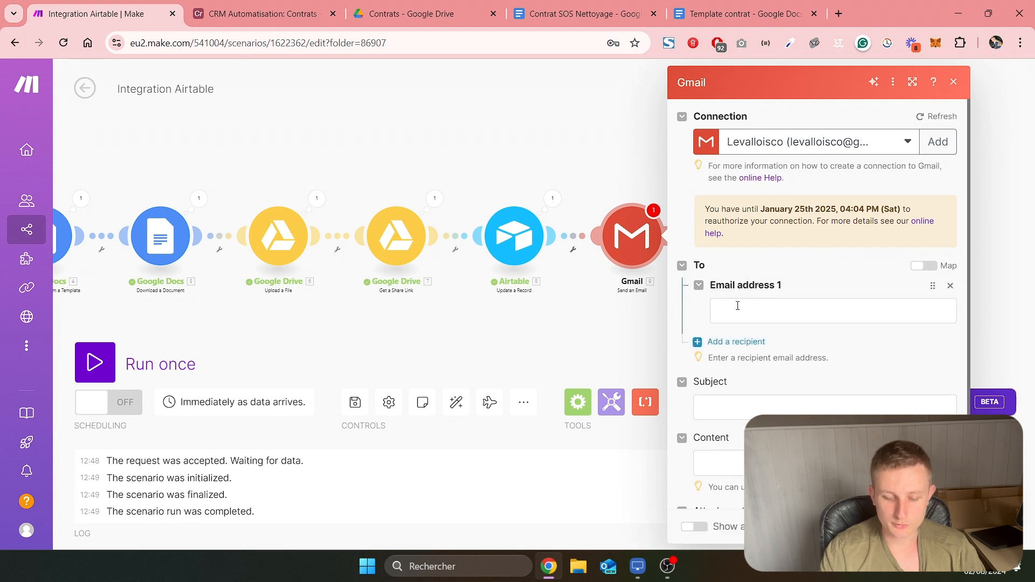
{"action": "left_click", "coordinate": [738, 305]}
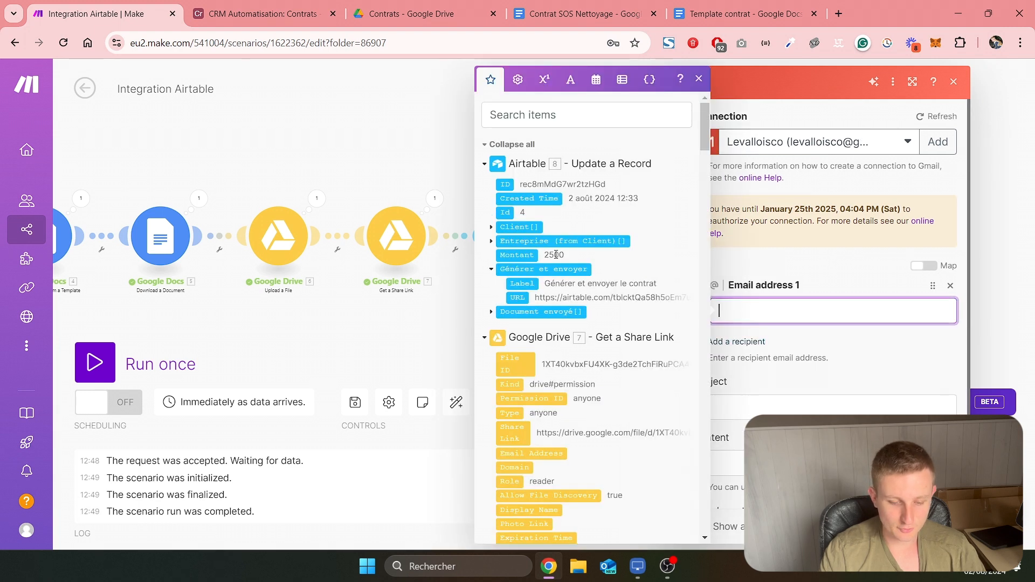
{"action": "scroll", "coordinate": [555, 260], "scroll_direction": "down", "scroll_amount": 15}
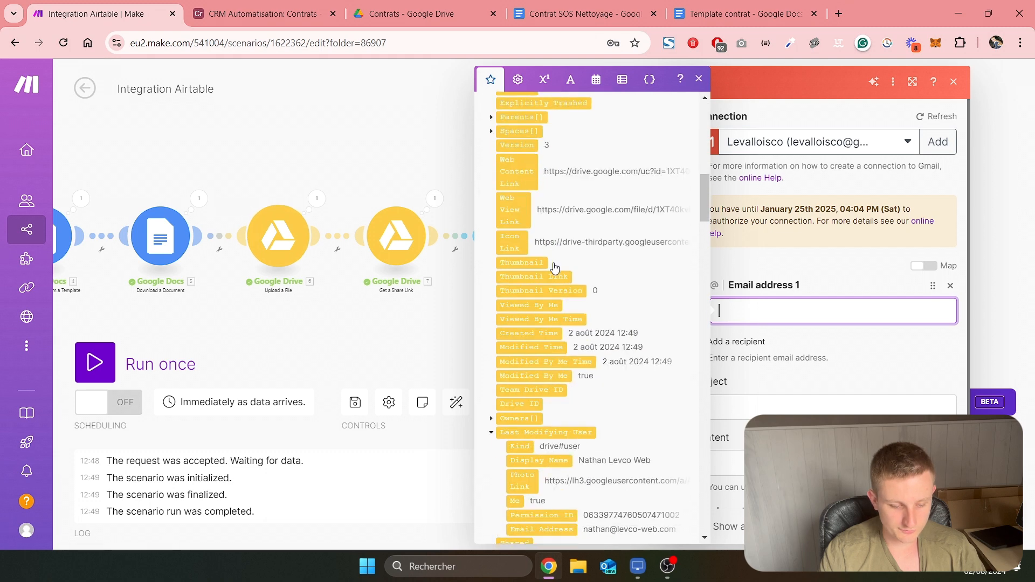
{"action": "scroll", "coordinate": [264, 265], "scroll_direction": "left", "scroll_amount": 10}
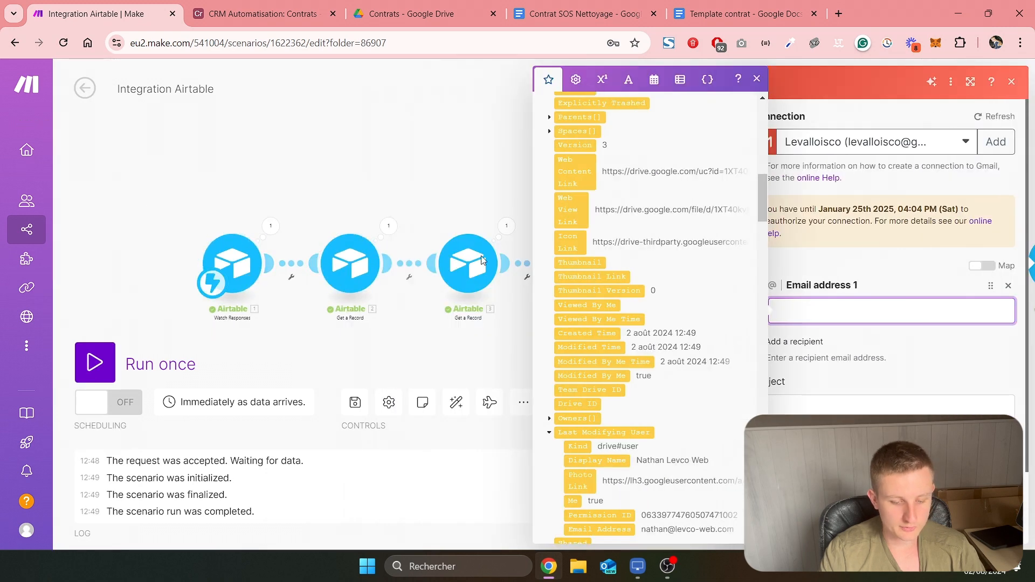
{"action": "scroll", "coordinate": [572, 261], "scroll_direction": "down", "scroll_amount": 20}
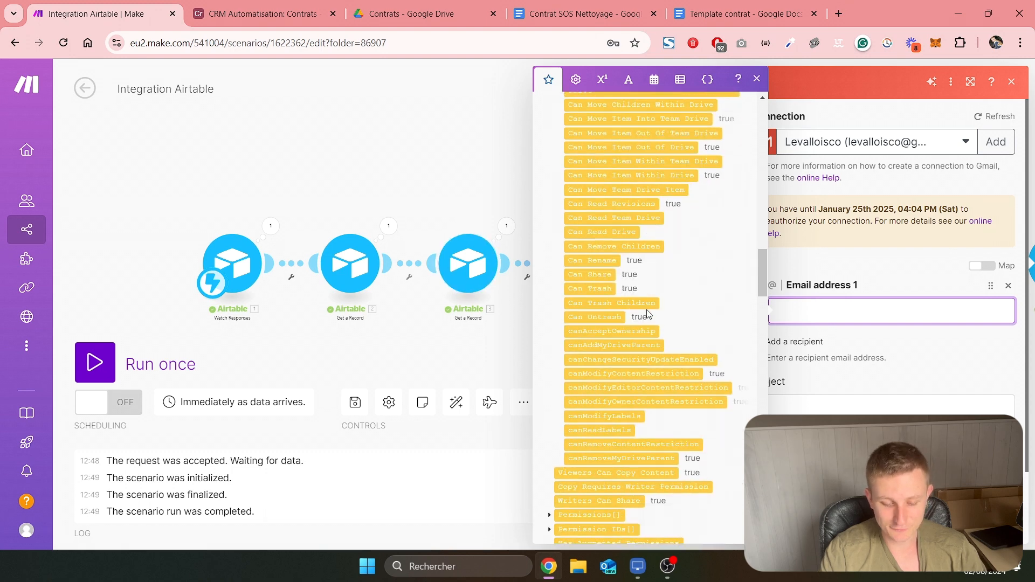
{"action": "scroll", "coordinate": [649, 314], "scroll_direction": "down", "scroll_amount": 15}
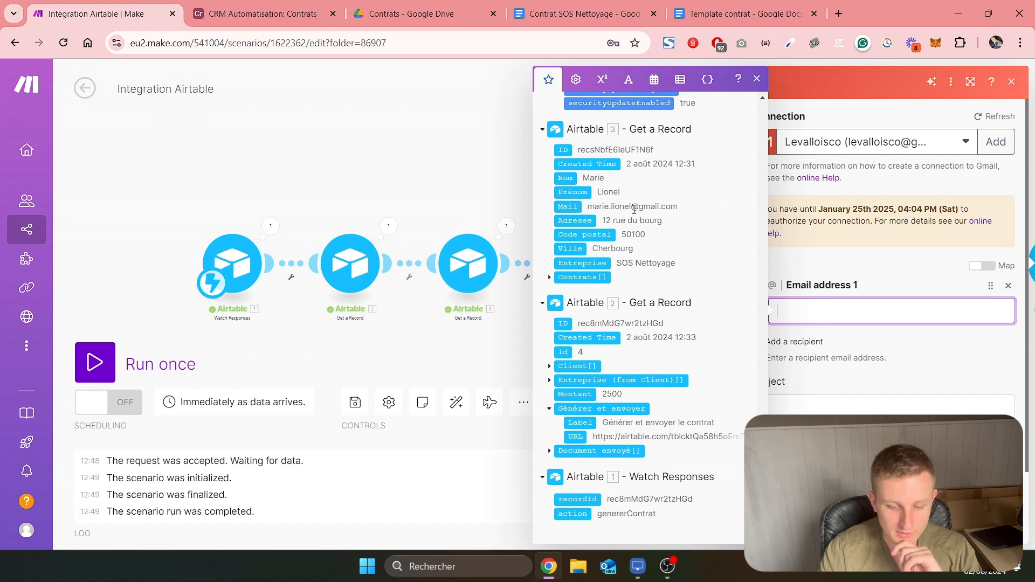
{"action": "left_click", "coordinate": [568, 206]}
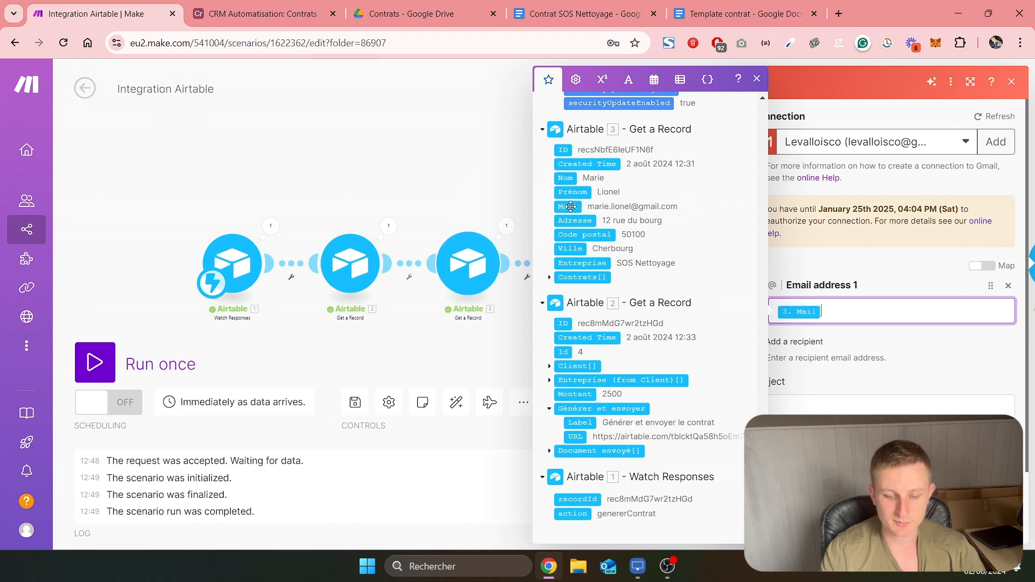
Set the email's subject to "Votre contrat de vente"
{"action": "left_click", "coordinate": [869, 347]}
{"action": "scroll", "coordinate": [821, 354], "scroll_direction": "down", "scroll_amount": 1}
{"action": "left_click", "coordinate": [816, 364]}
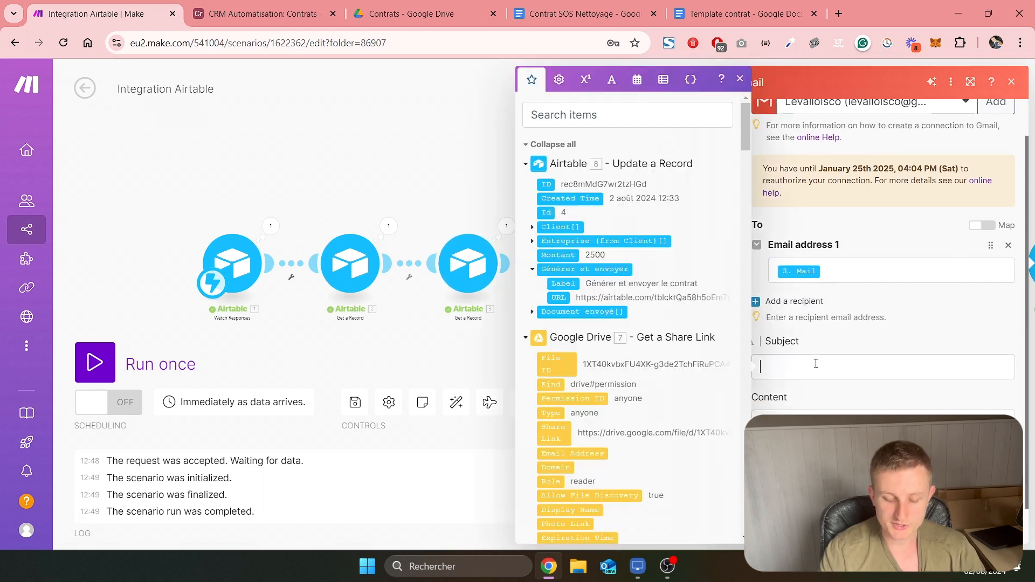
{"action": "type", "text": "Votre oc"}
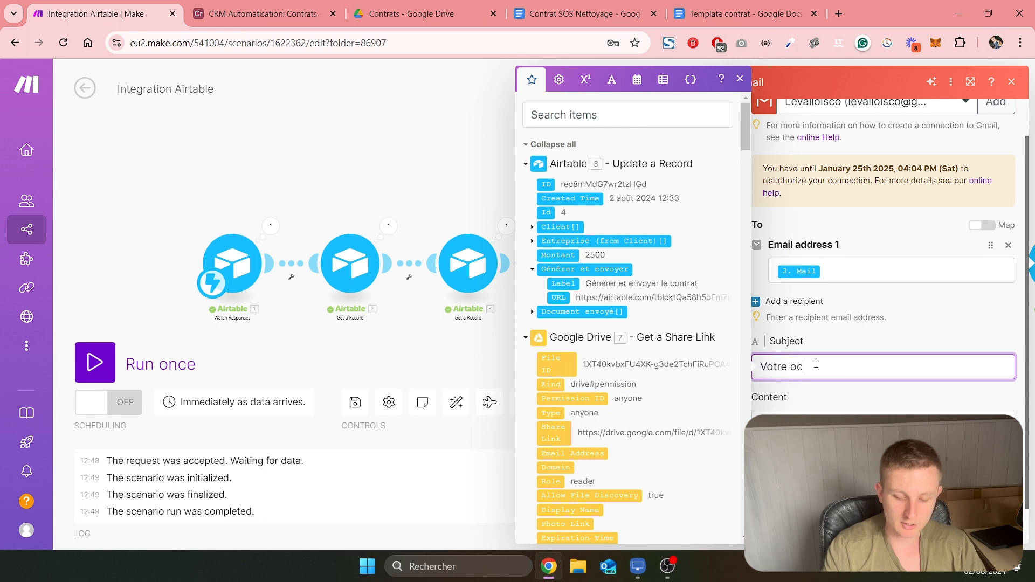
{"action": "key", "text": "BackSpace"}
{"action": "key", "text": "BackSpace"}
{"action": "type", "text": "contrat de vente"}
{"action": "key", "text": "Tab"}
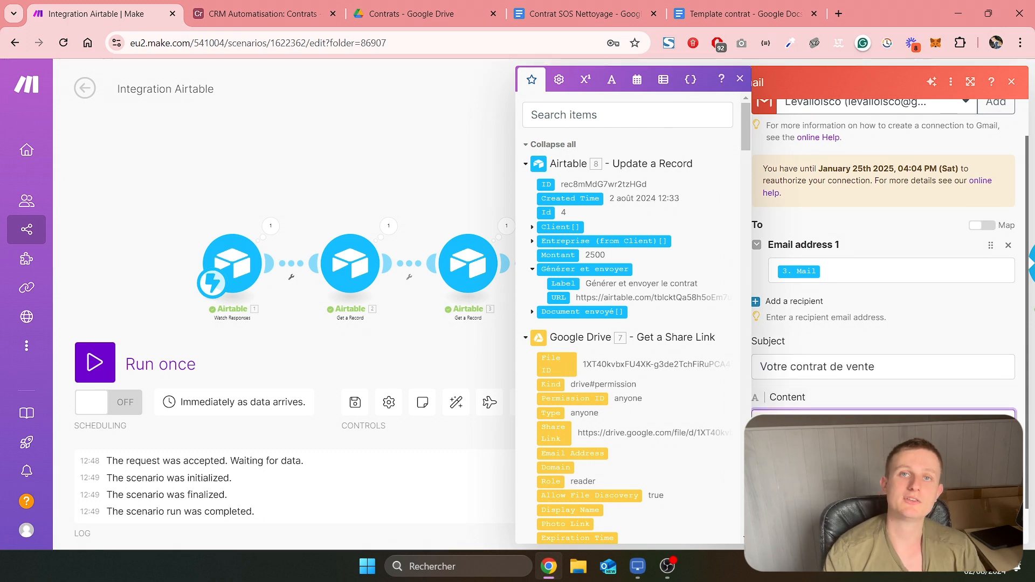
Set the content to "Bonjour [Prénom], vous trouverez ci-joint le contrat de vente comme convenu.", mapping Prénom from Airtable module 3, and add an attachment item
{"action": "type", "text": "Bonjour"}
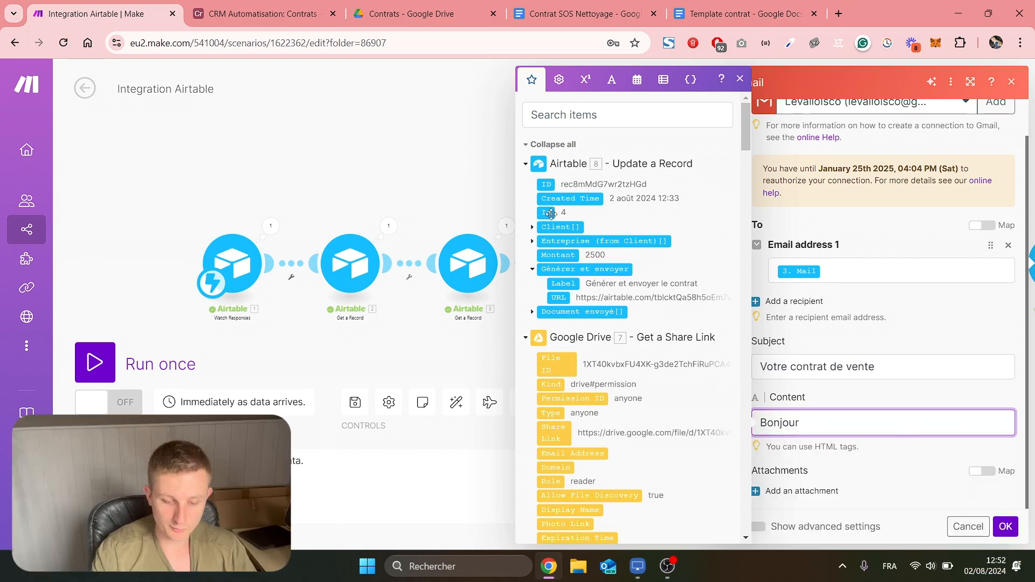
{"action": "scroll", "coordinate": [583, 219], "scroll_direction": "down", "scroll_amount": 3}
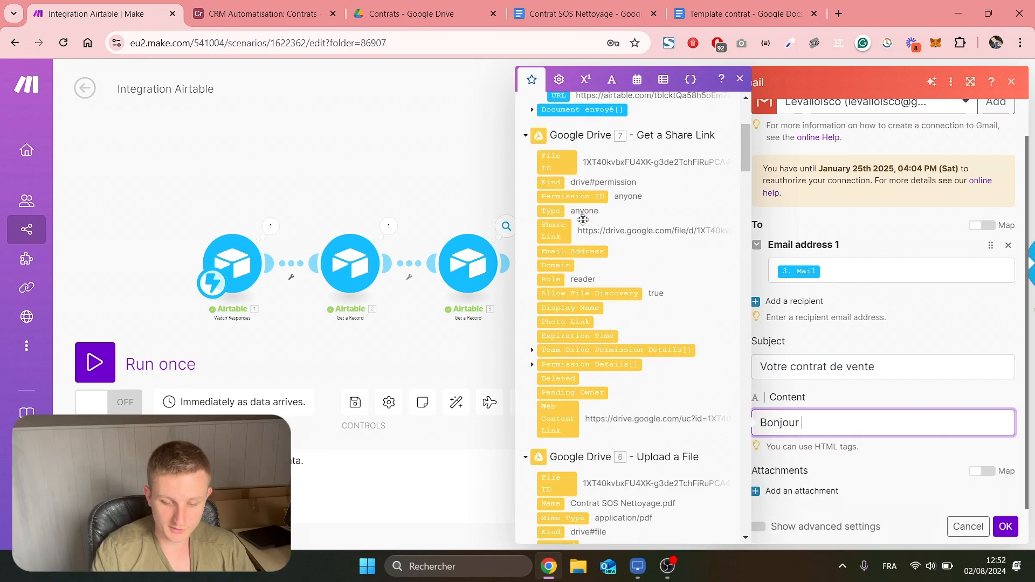
{"action": "left_click", "coordinate": [526, 135]}
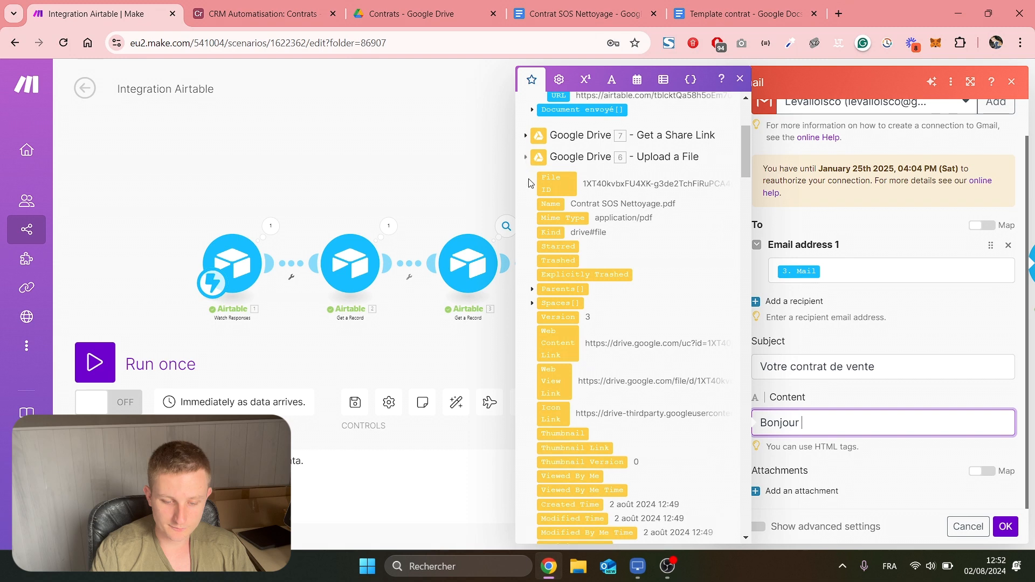
{"action": "left_click", "coordinate": [526, 156]}
{"action": "scroll", "coordinate": [527, 205], "scroll_direction": "down", "scroll_amount": 1}
{"action": "left_click", "coordinate": [526, 213]}
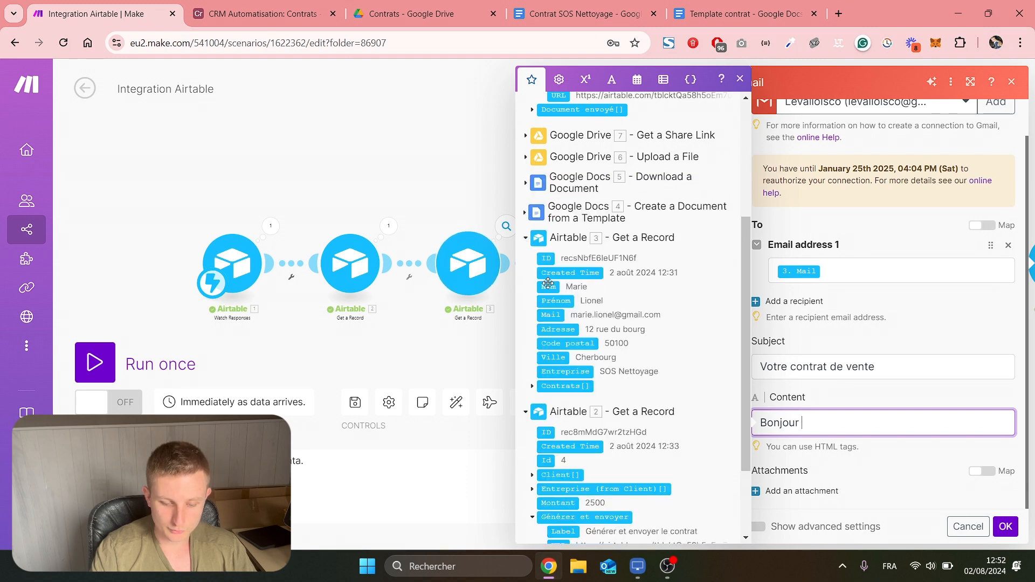
{"action": "left_click", "coordinate": [556, 301]}
{"action": "type", "text": ", vous t"}
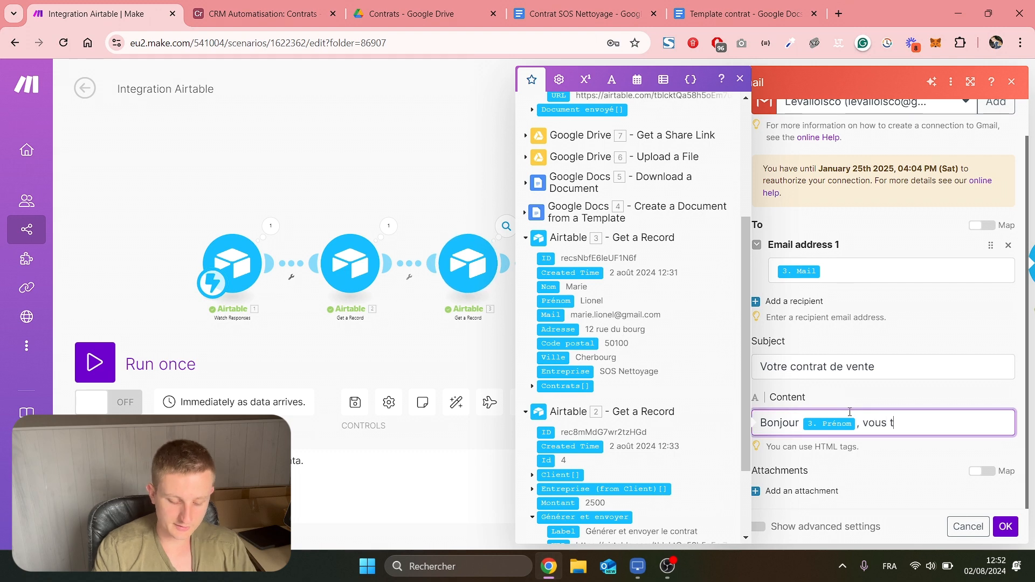
{"action": "type", "text": "rouverez ci-joint le contrat de vente comme convenu."}
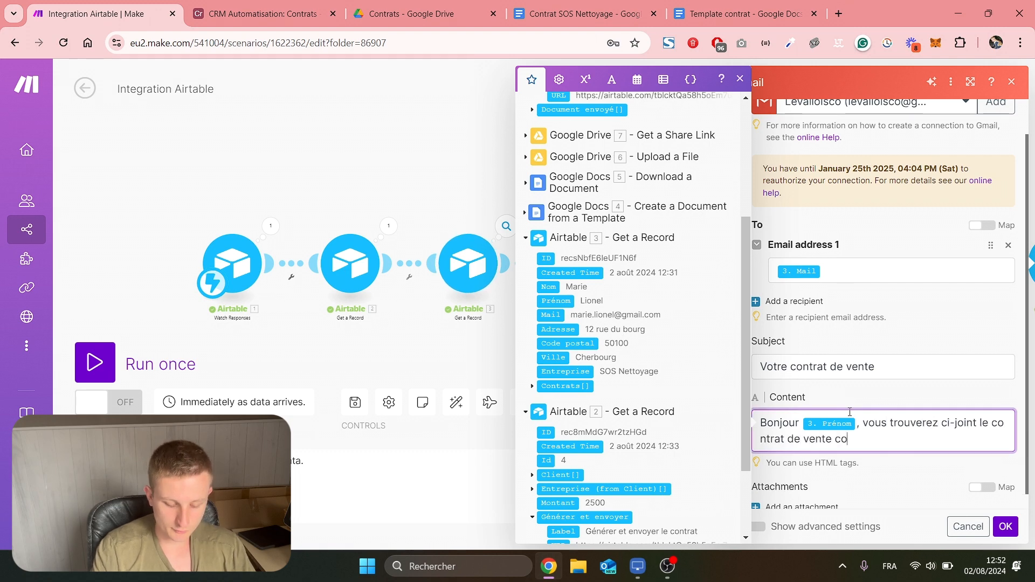
{"action": "left_click", "coordinate": [802, 507]}
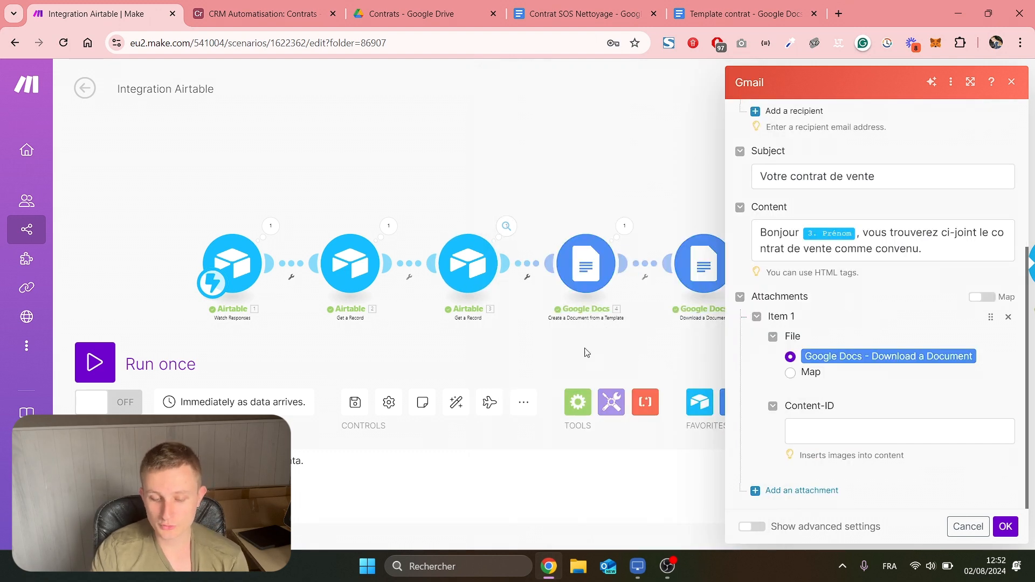
Keep the Google Docs - Download a Document file as the email attachment and save the Gmail module's settings
{"action": "left_click_drag", "start_coordinate": [585, 351], "coordinate": [408, 337]}
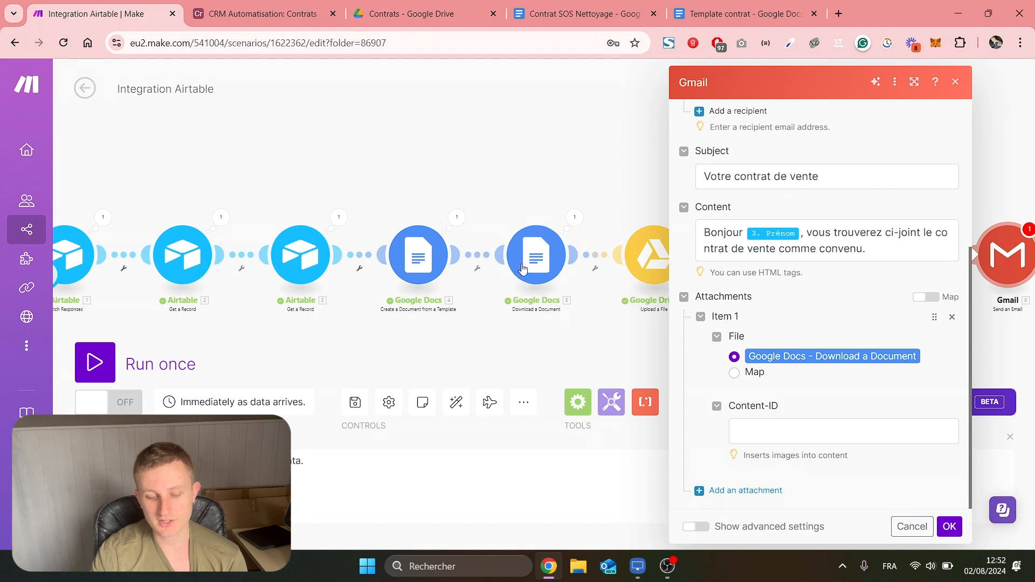
{"action": "left_click", "coordinate": [948, 527]}
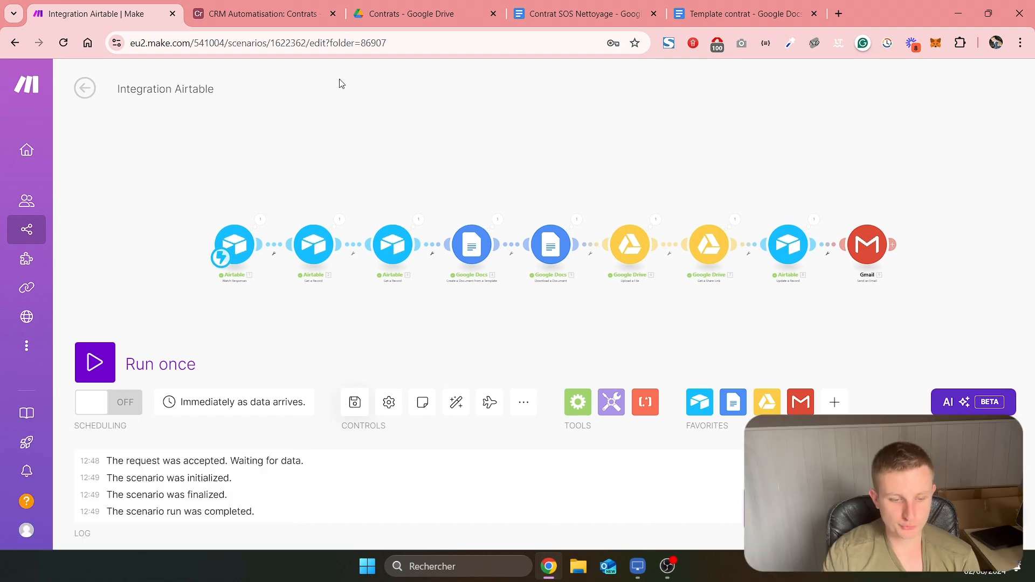
Switch to Airtable and replace the Mail value of the only record in the Clients table with the test recipient's e-mail address
{"action": "left_click", "coordinate": [259, 14]}
{"action": "left_click", "coordinate": [293, 141]}
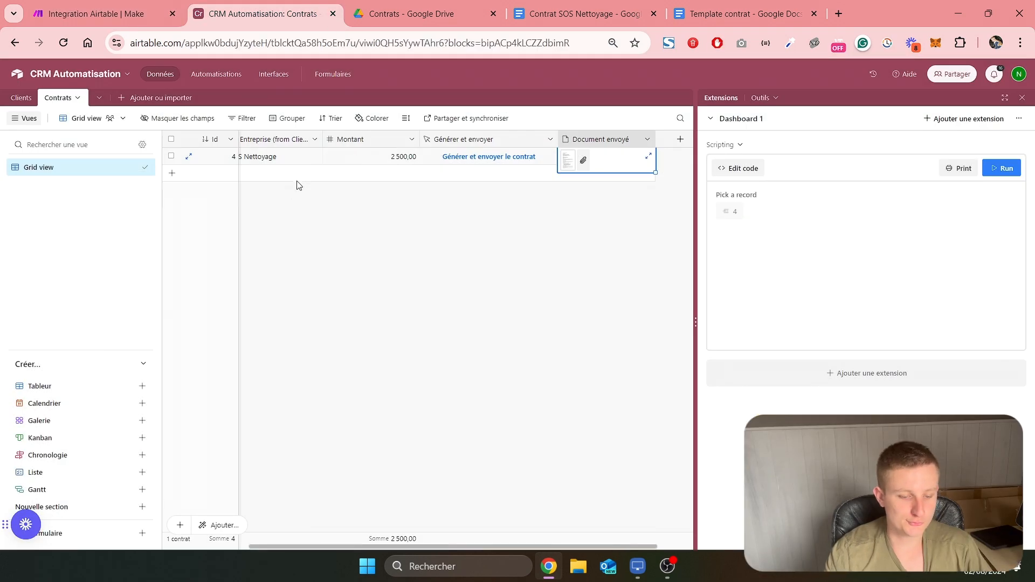
{"action": "left_click", "coordinate": [12, 98]}
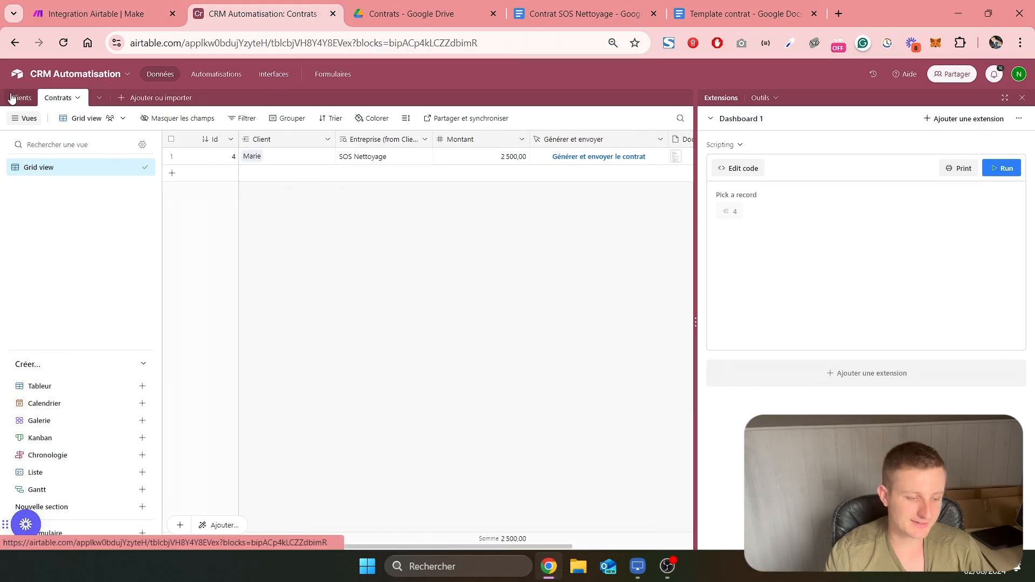
{"action": "left_click", "coordinate": [12, 98]}
{"action": "left_click", "coordinate": [419, 159]}
{"action": "left_click", "coordinate": [419, 160]}
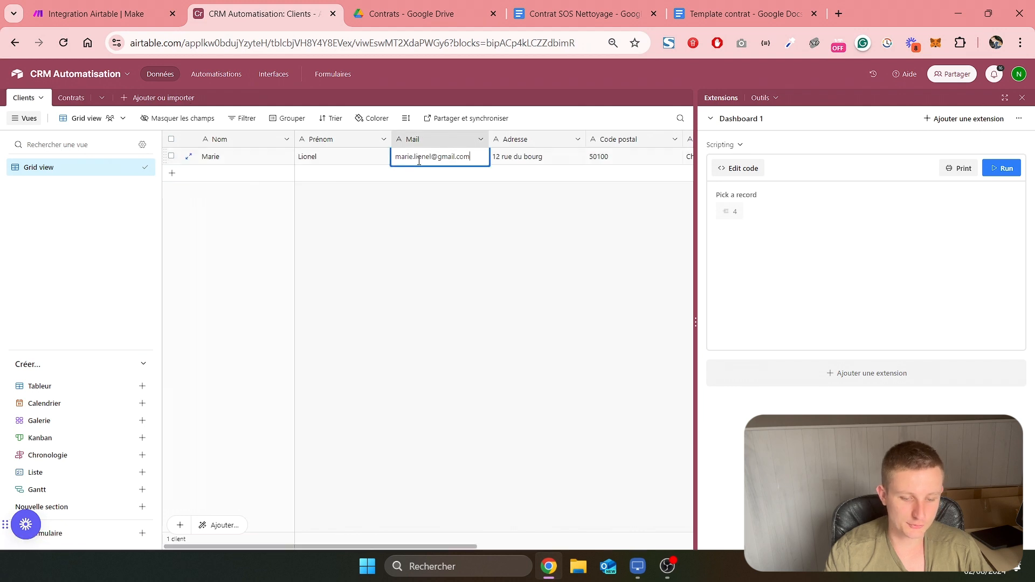
{"action": "key", "text": "ctrl+a"}
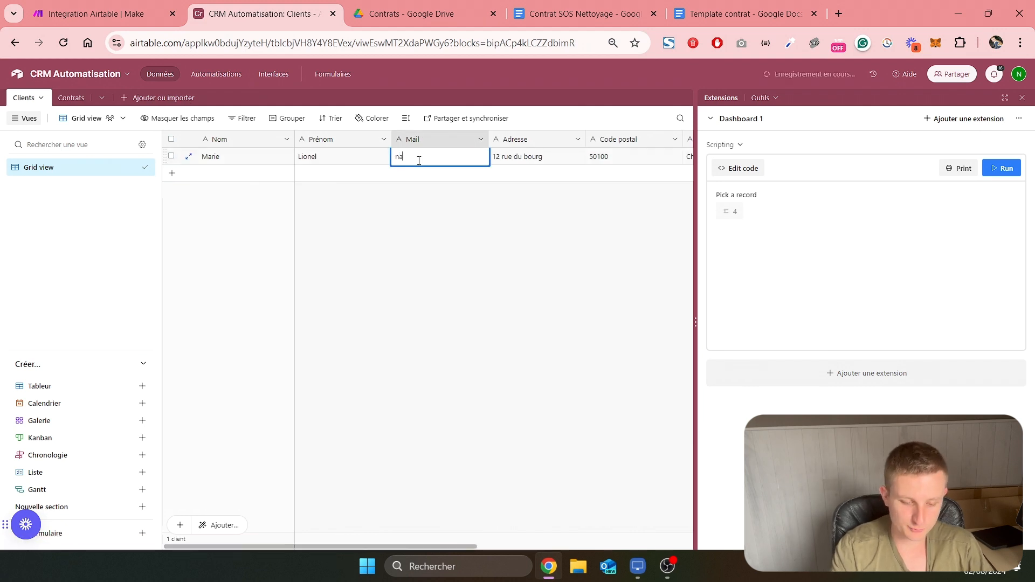
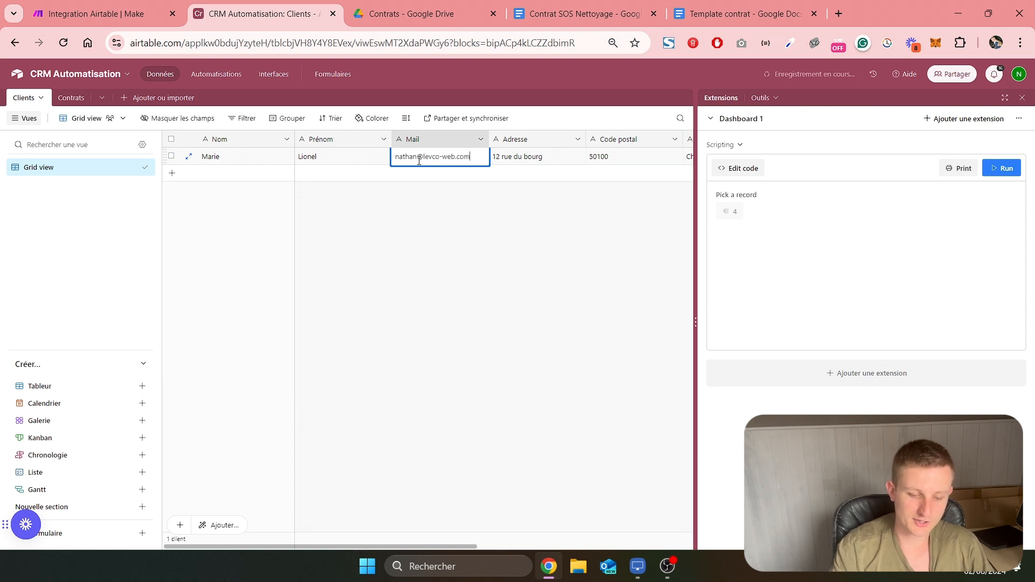
{"action": "left_click", "coordinate": [659, 112]}
Run the Make scenario once and trigger it with "Générer et envoyer le contrat" on record 4 of the Airtable Contrats table
{"action": "left_click", "coordinate": [71, 99]}
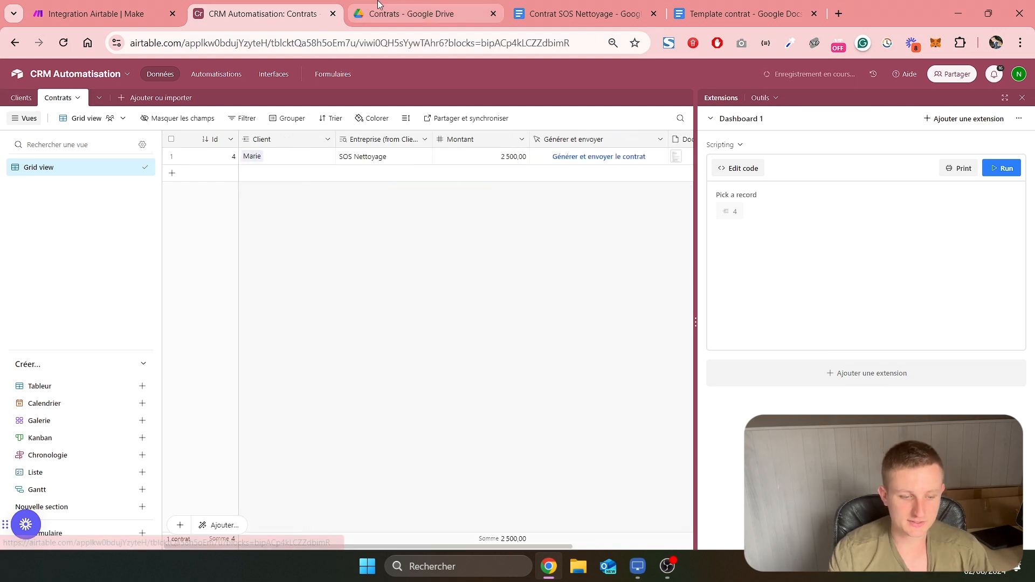
{"action": "left_click", "coordinate": [102, 14]}
{"action": "left_click", "coordinate": [95, 362]}
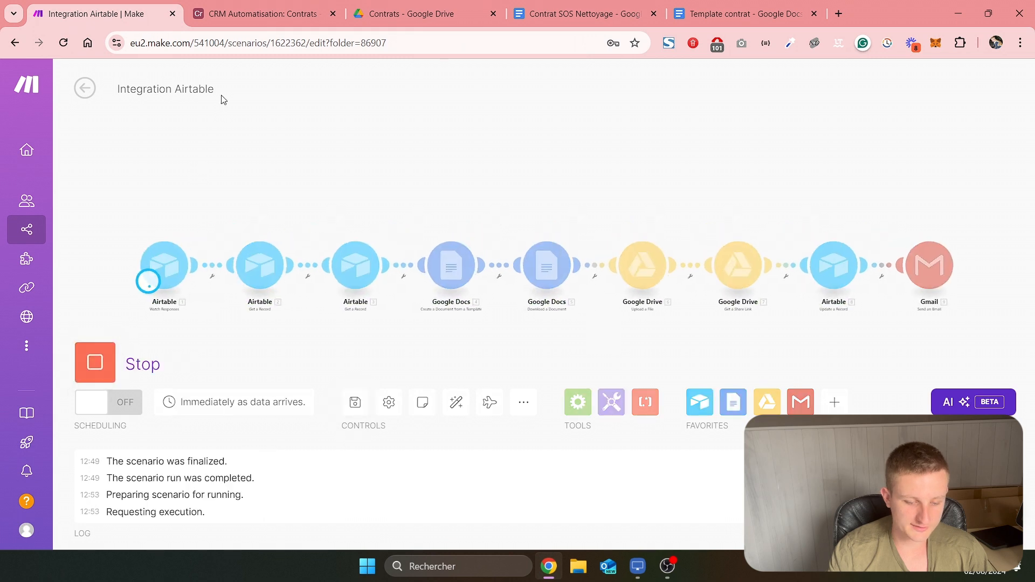
{"action": "key", "text": "ctrl+Tab"}
{"action": "left_click", "coordinate": [435, 161]}
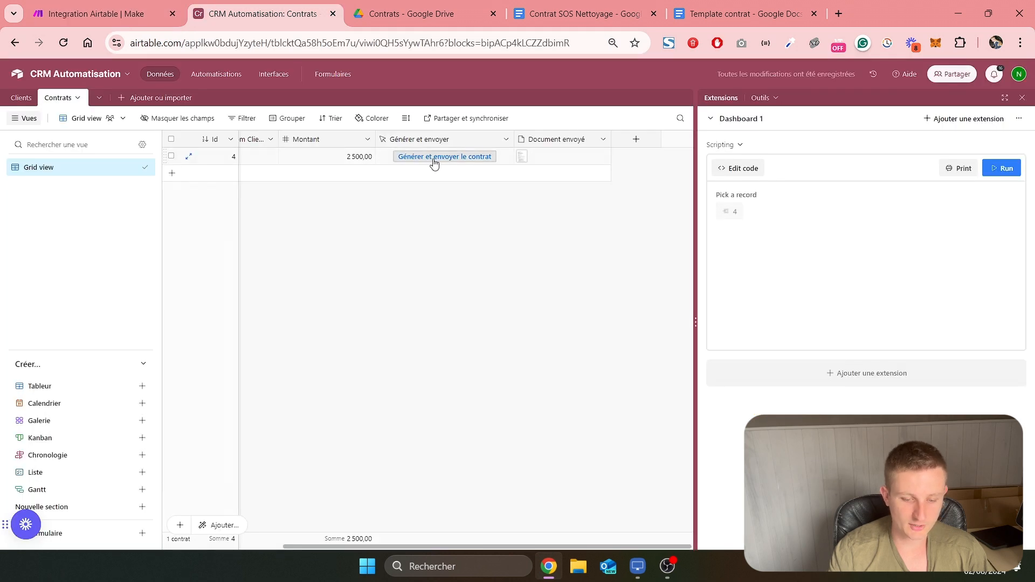
{"action": "left_click", "coordinate": [95, 7]}
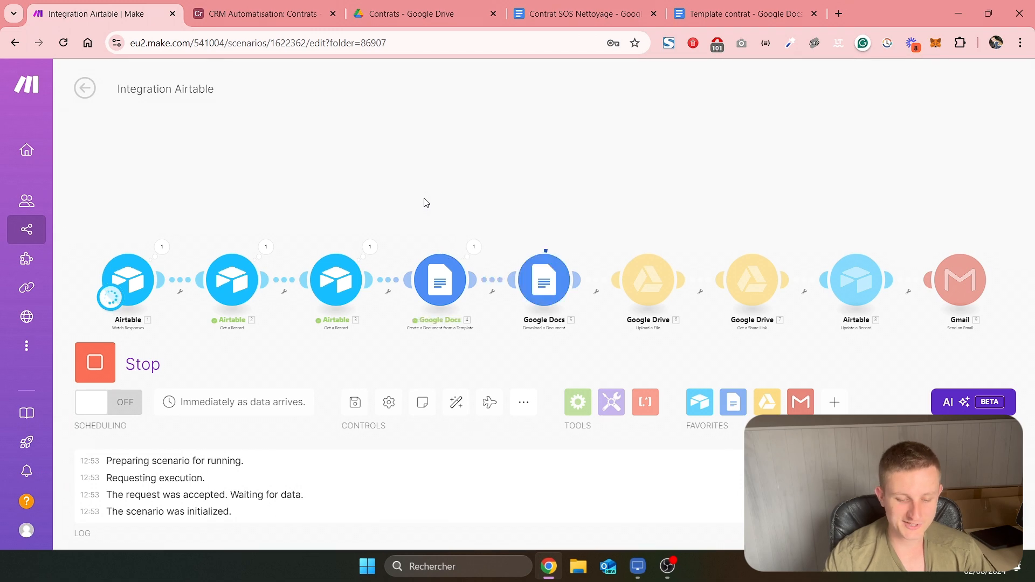
Open the PDF in record 4's Document envoyé field in Airtable and examine the signing date at the end of the contract
{"action": "key", "text": "ctrl+Tab"}
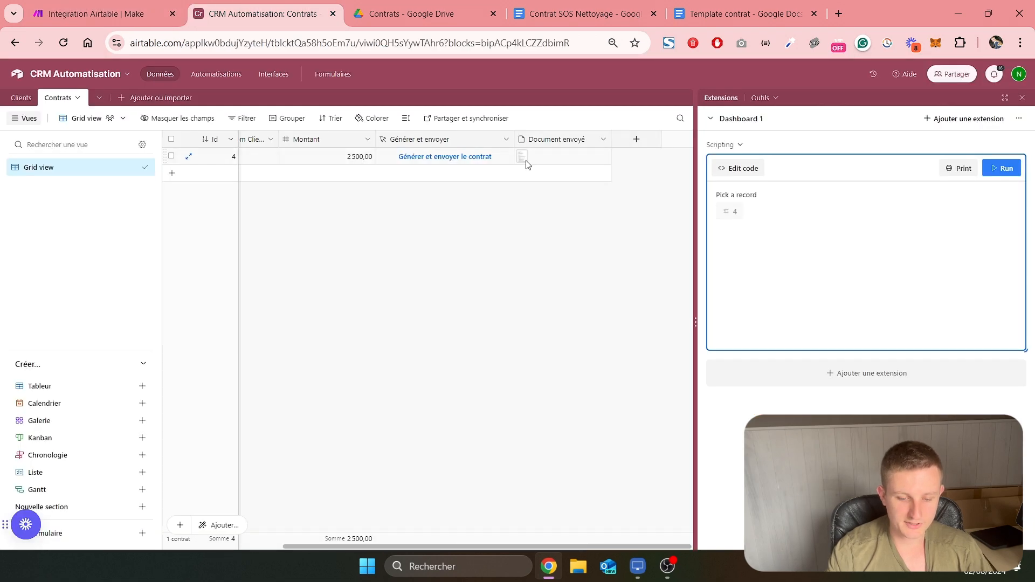
{"action": "left_click", "coordinate": [521, 157]}
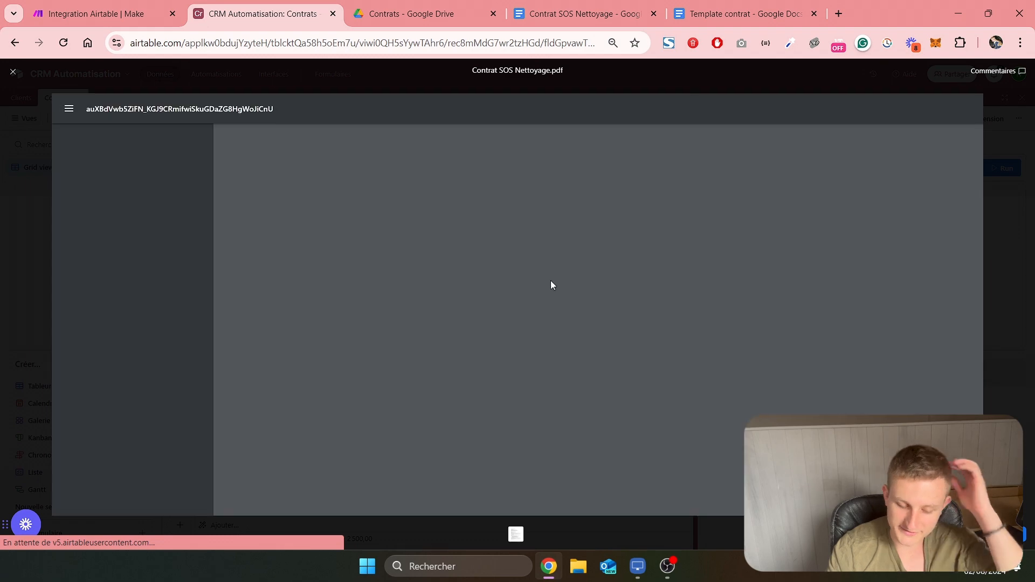
{"action": "scroll", "coordinate": [534, 306], "scroll_direction": "down", "scroll_amount": 15}
{"action": "scroll", "coordinate": [534, 306], "scroll_direction": "up", "scroll_amount": 4}
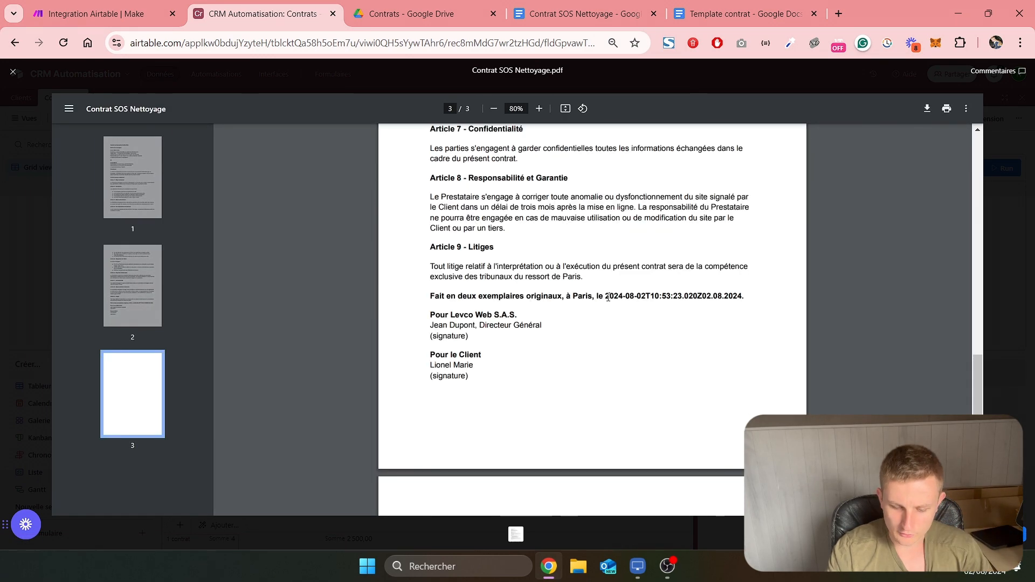
{"action": "left_click_drag", "start_coordinate": [605, 297], "coordinate": [732, 297]}
{"action": "left_click", "coordinate": [703, 299]}
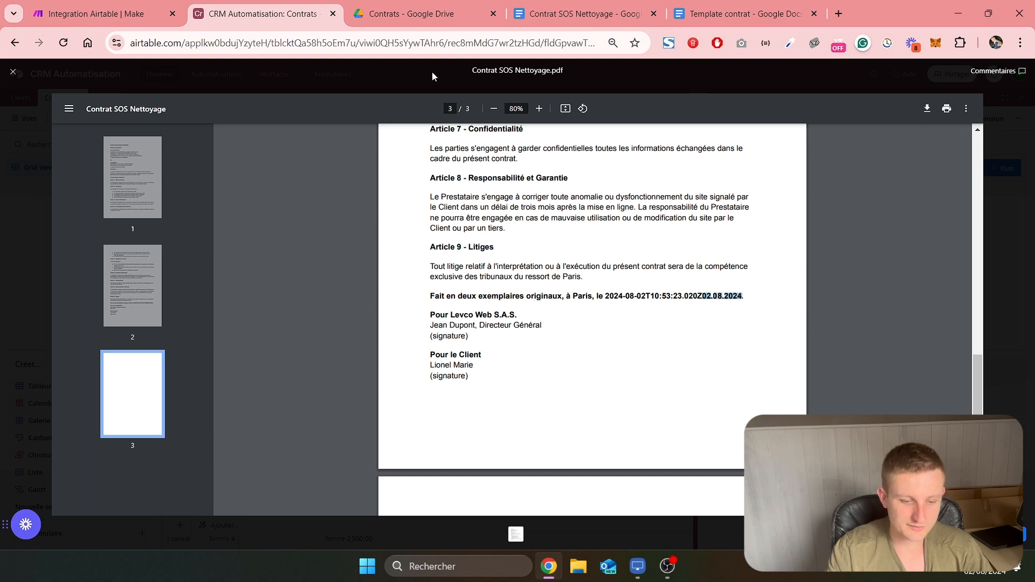
Compare the date_contrat formula of Make's Create a Document from a Template module with the date in the Airtable contract PDF
{"action": "left_click", "coordinate": [135, 13]}
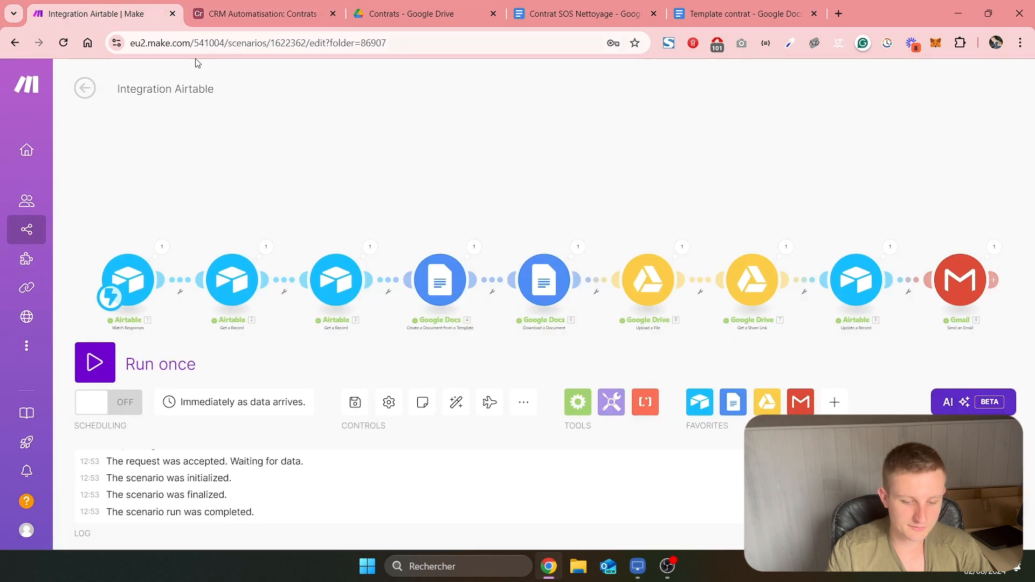
{"action": "left_click", "coordinate": [441, 284]}
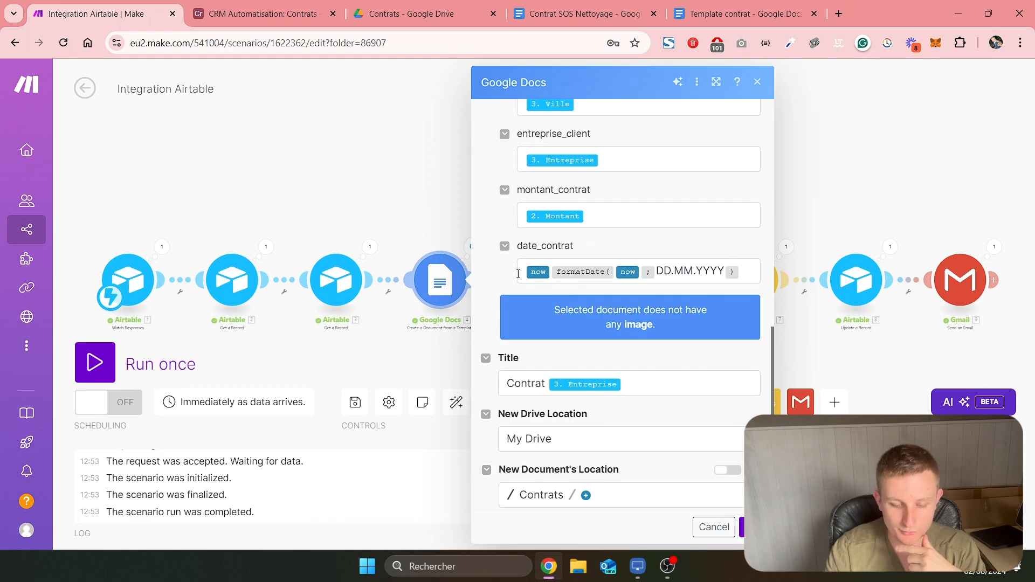
{"action": "left_click", "coordinate": [553, 273]}
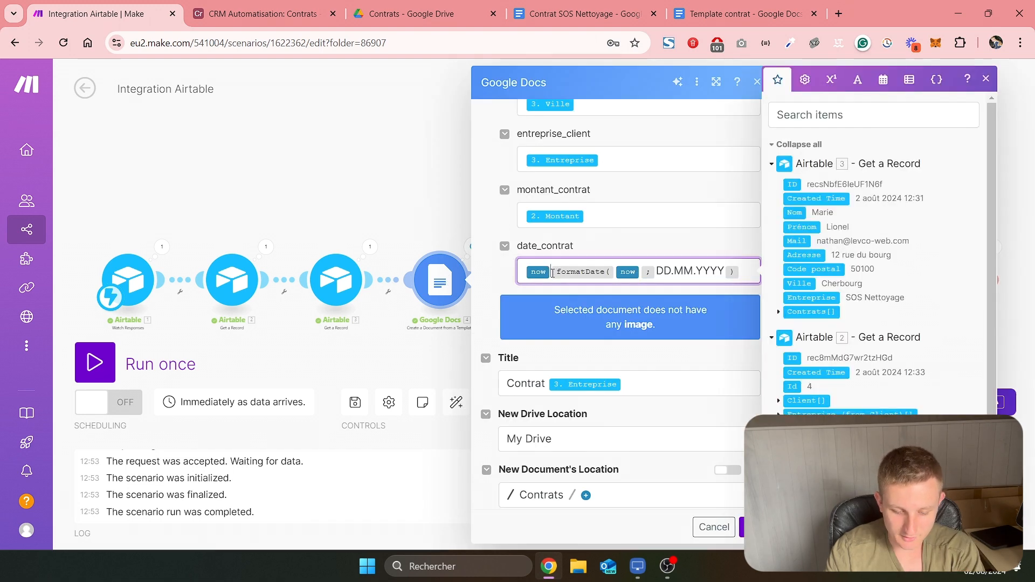
{"action": "left_click_drag", "start_coordinate": [743, 296], "coordinate": [700, 293]}
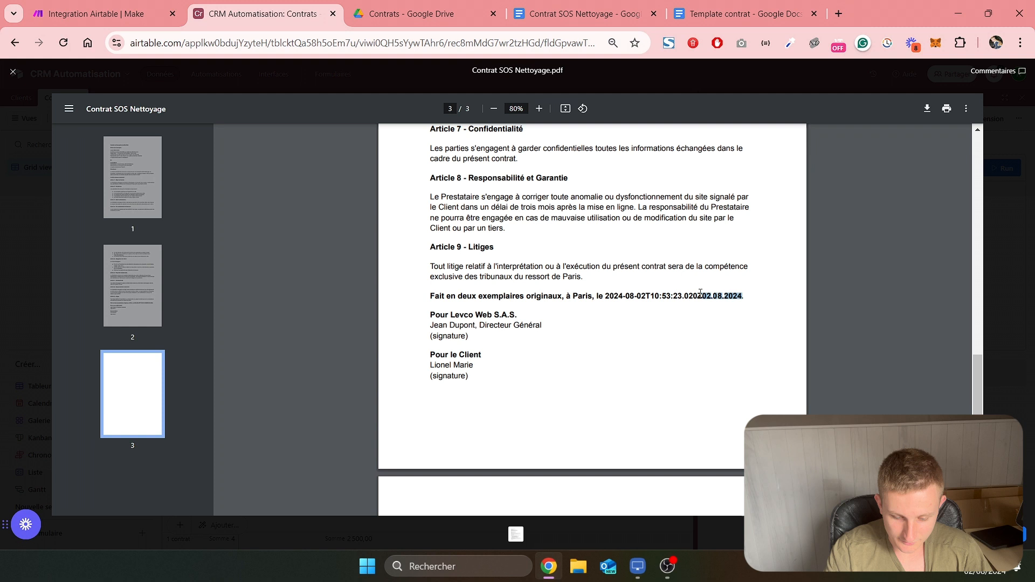
{"action": "left_click", "coordinate": [702, 296]}
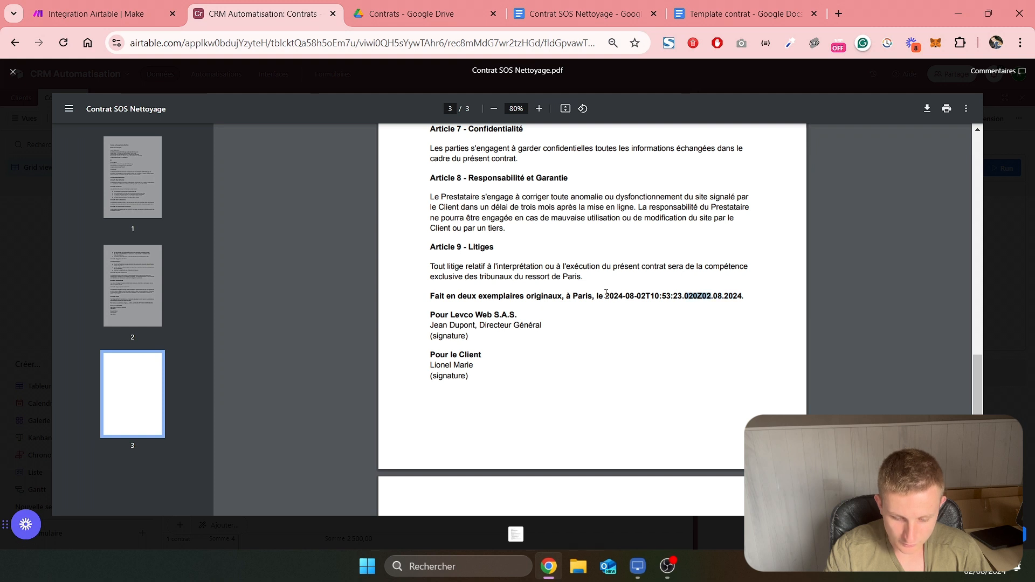
{"action": "left_click_drag", "start_coordinate": [643, 294], "coordinate": [725, 294]}
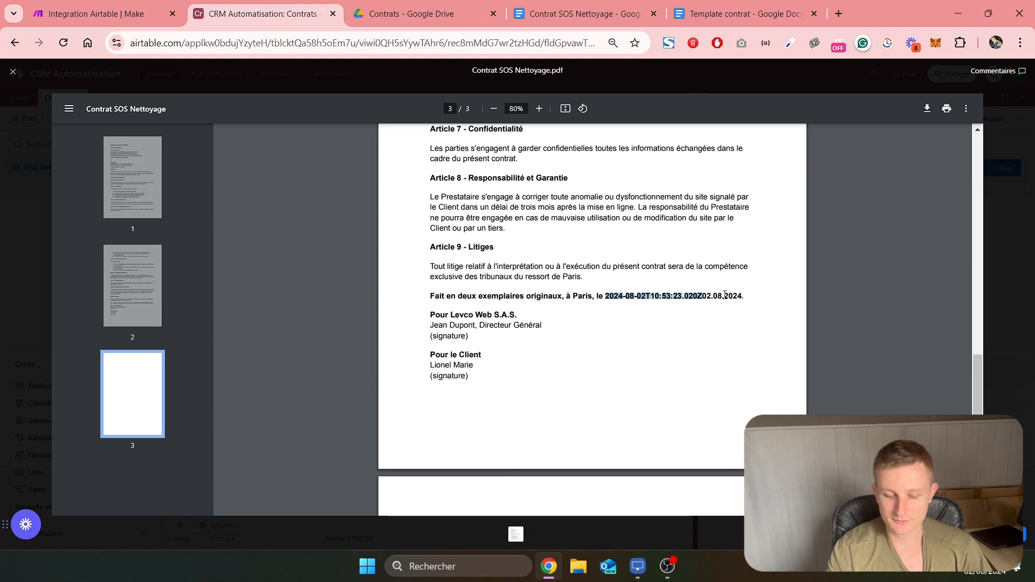
Switch to Outlook and check the subject and message text of the received contract email
{"action": "left_click", "coordinate": [610, 566]}
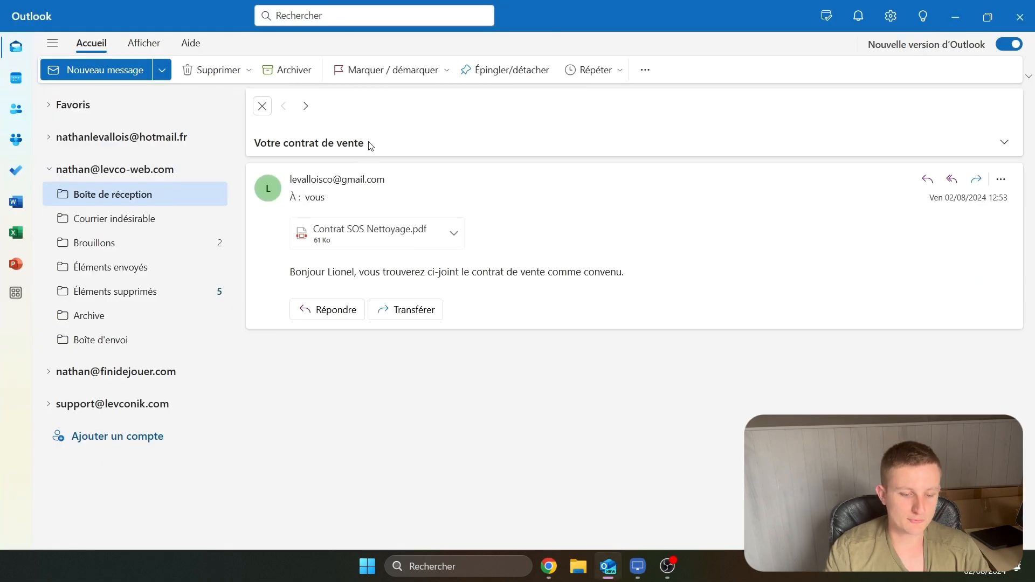
{"action": "left_click_drag", "start_coordinate": [371, 145], "coordinate": [256, 143]}
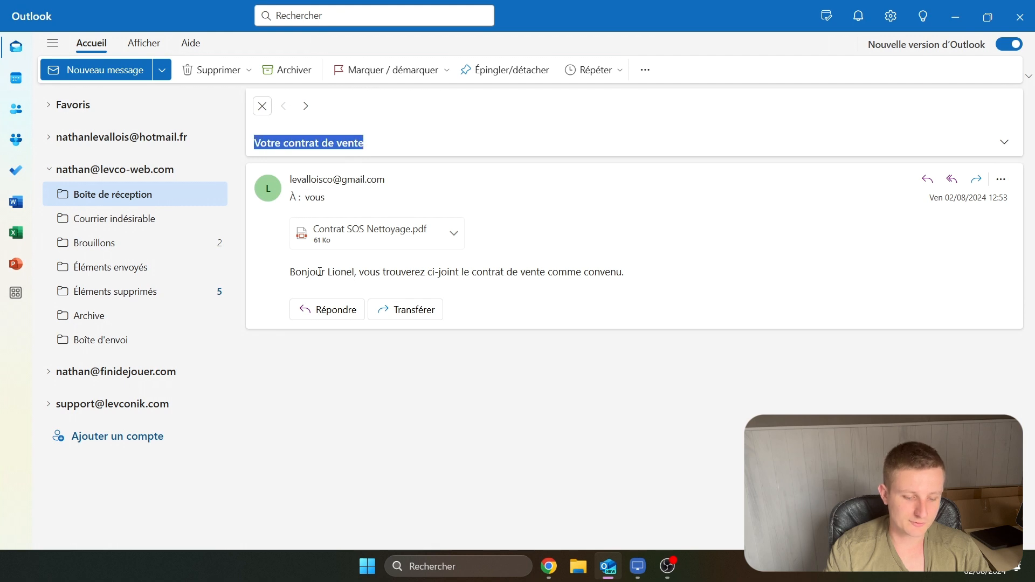
{"action": "left_click_drag", "start_coordinate": [433, 273], "coordinate": [274, 271]}
{"action": "left_click", "coordinate": [626, 275]}
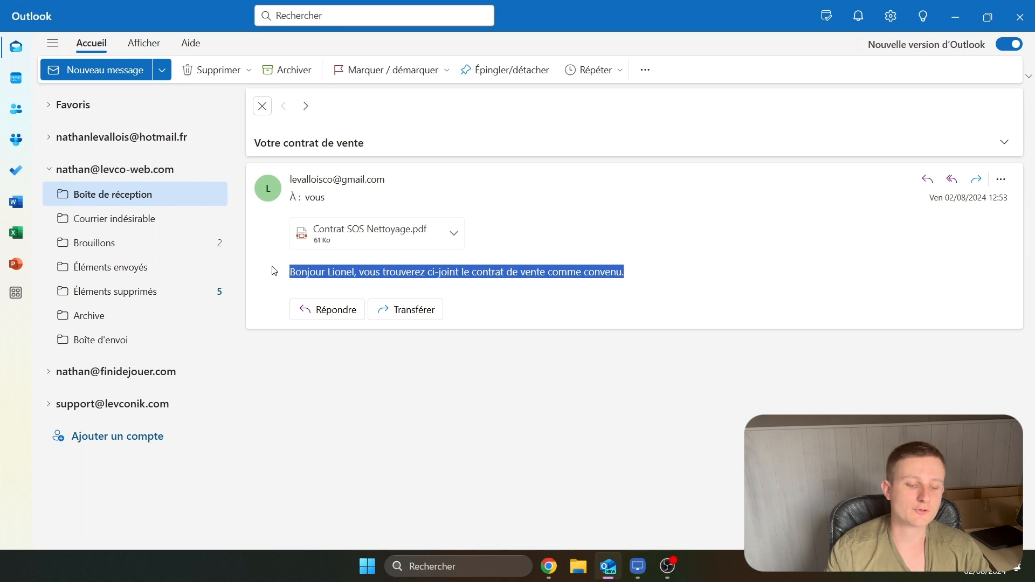
Open the email's attachment Contrat SOS Nettoyage.pdf and check the client's name and address in it
{"action": "left_click", "coordinate": [389, 247]}
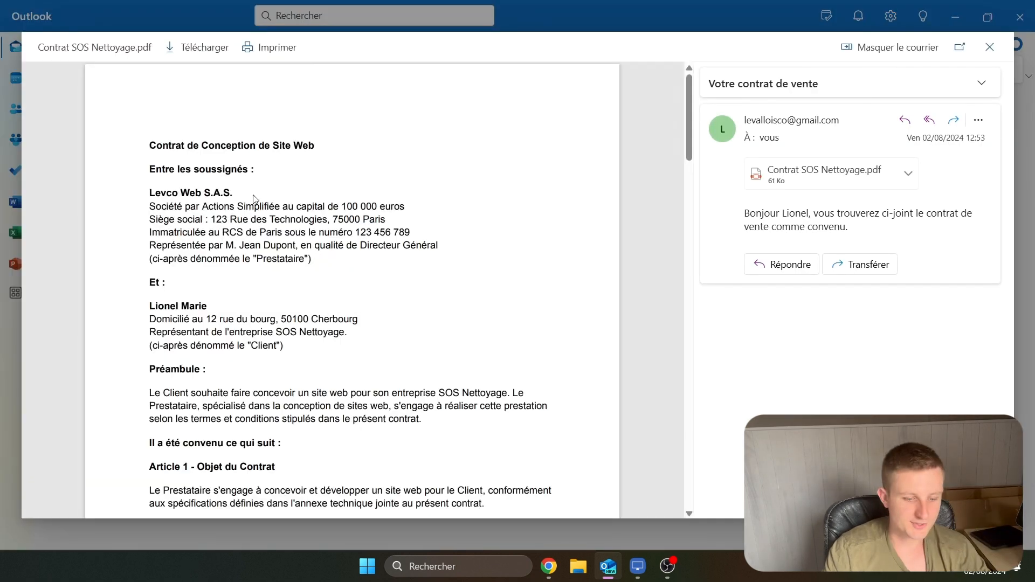
{"action": "scroll", "coordinate": [246, 203], "scroll_direction": "down", "scroll_amount": 5}
{"action": "scroll", "coordinate": [246, 203], "scroll_direction": "up", "scroll_amount": 5}
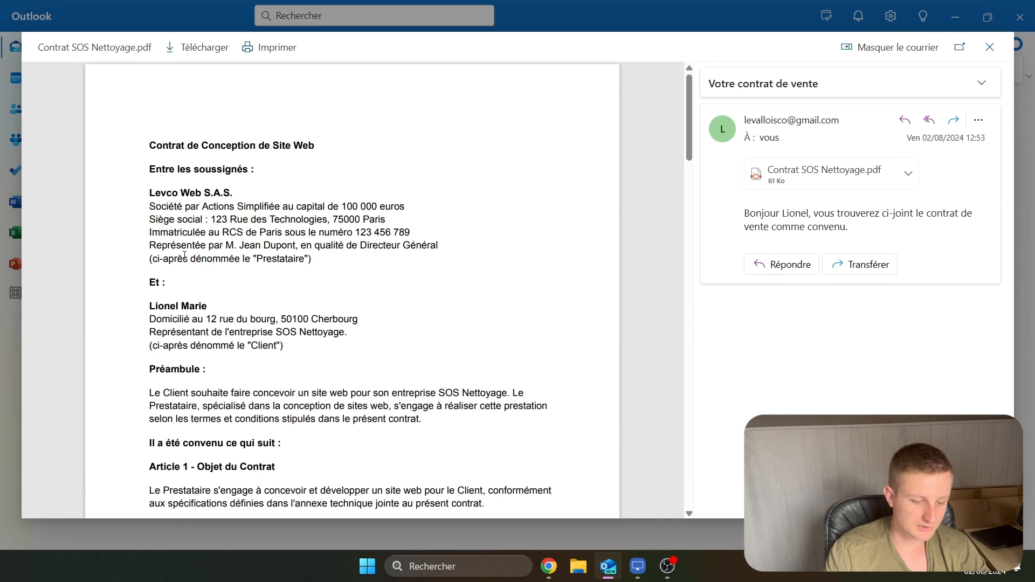
{"action": "left_click_drag", "start_coordinate": [150, 306], "coordinate": [233, 306]}
{"action": "left_click_drag", "start_coordinate": [147, 320], "coordinate": [377, 326]}
Return to the Contrats table in Airtable and close the extensions dashboard
{"action": "key", "text": "alt+Tab"}
{"action": "scroll", "coordinate": [456, 199], "scroll_direction": "down", "scroll_amount": 2}
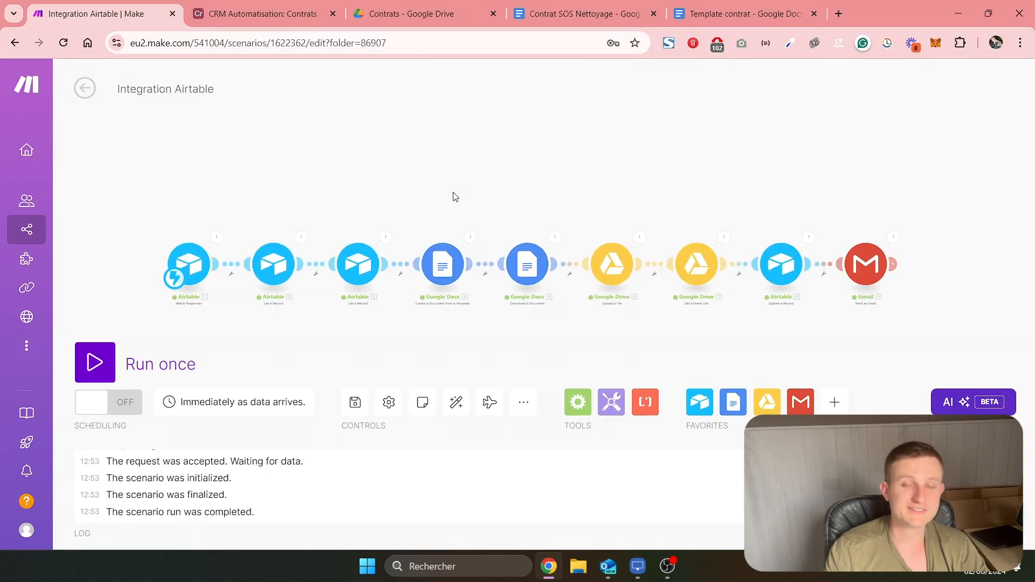
{"action": "key", "text": "ctrl+Tab"}
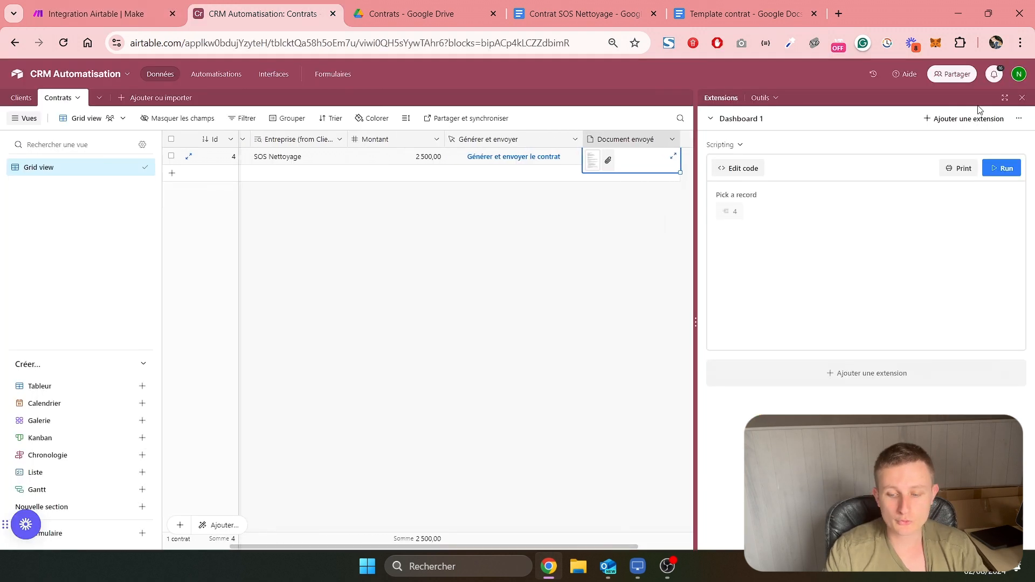
{"action": "left_click", "coordinate": [1023, 98]}
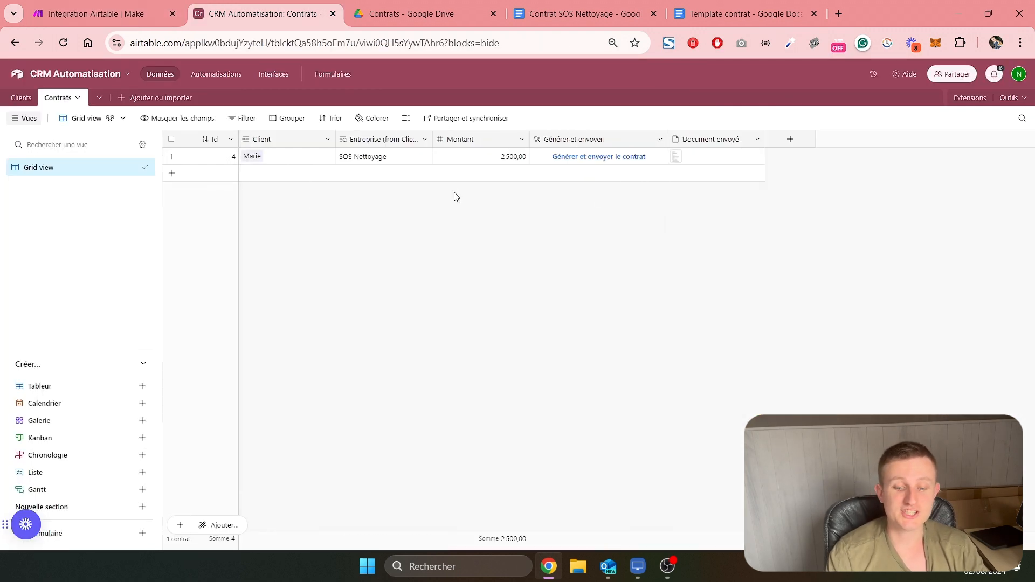